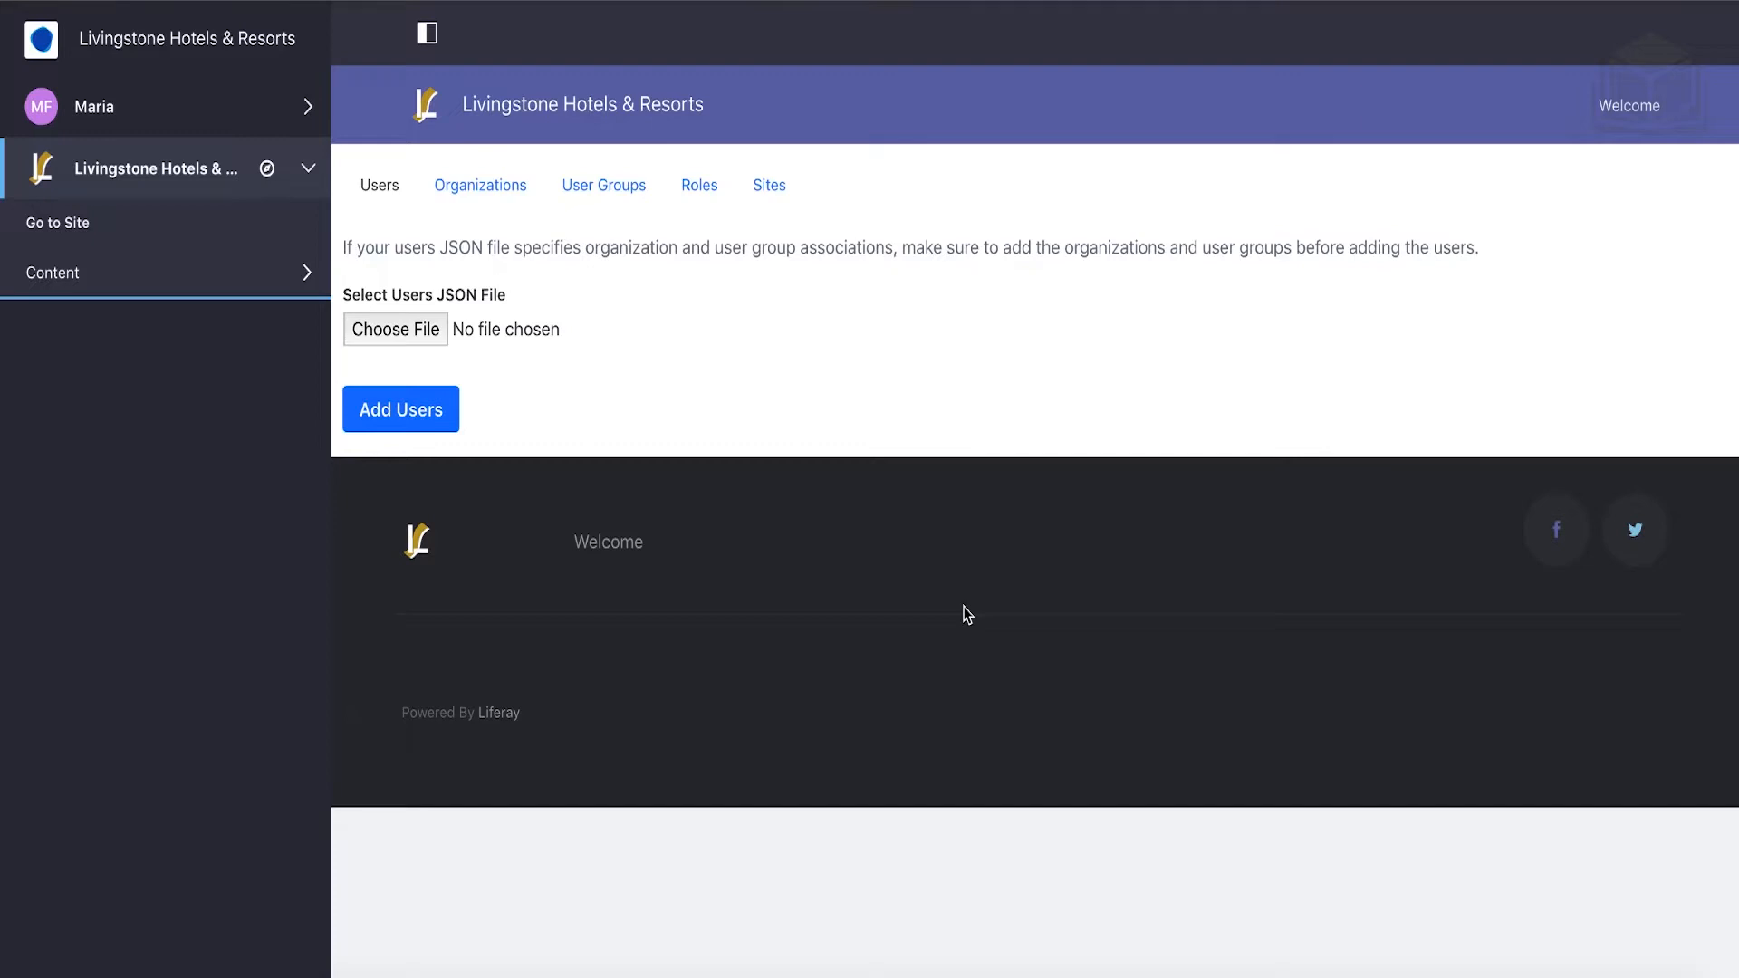
Sign out of the current account from the user's panel in the product menu.
click(157, 125)
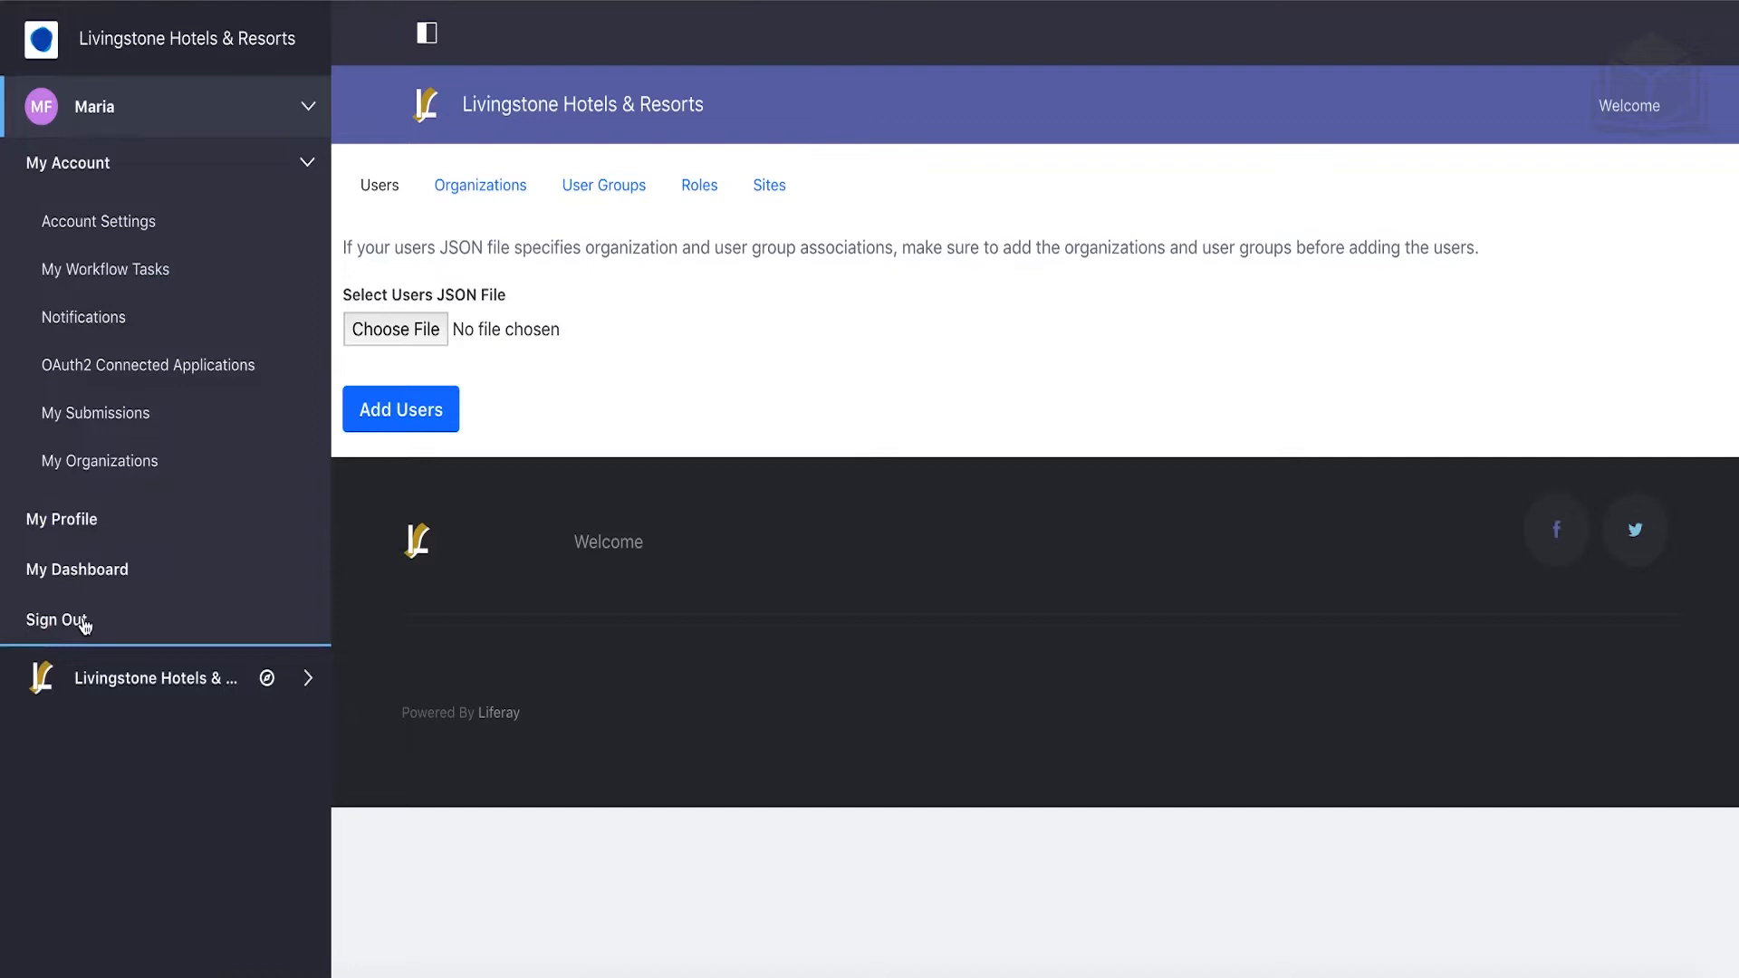
click(91, 625)
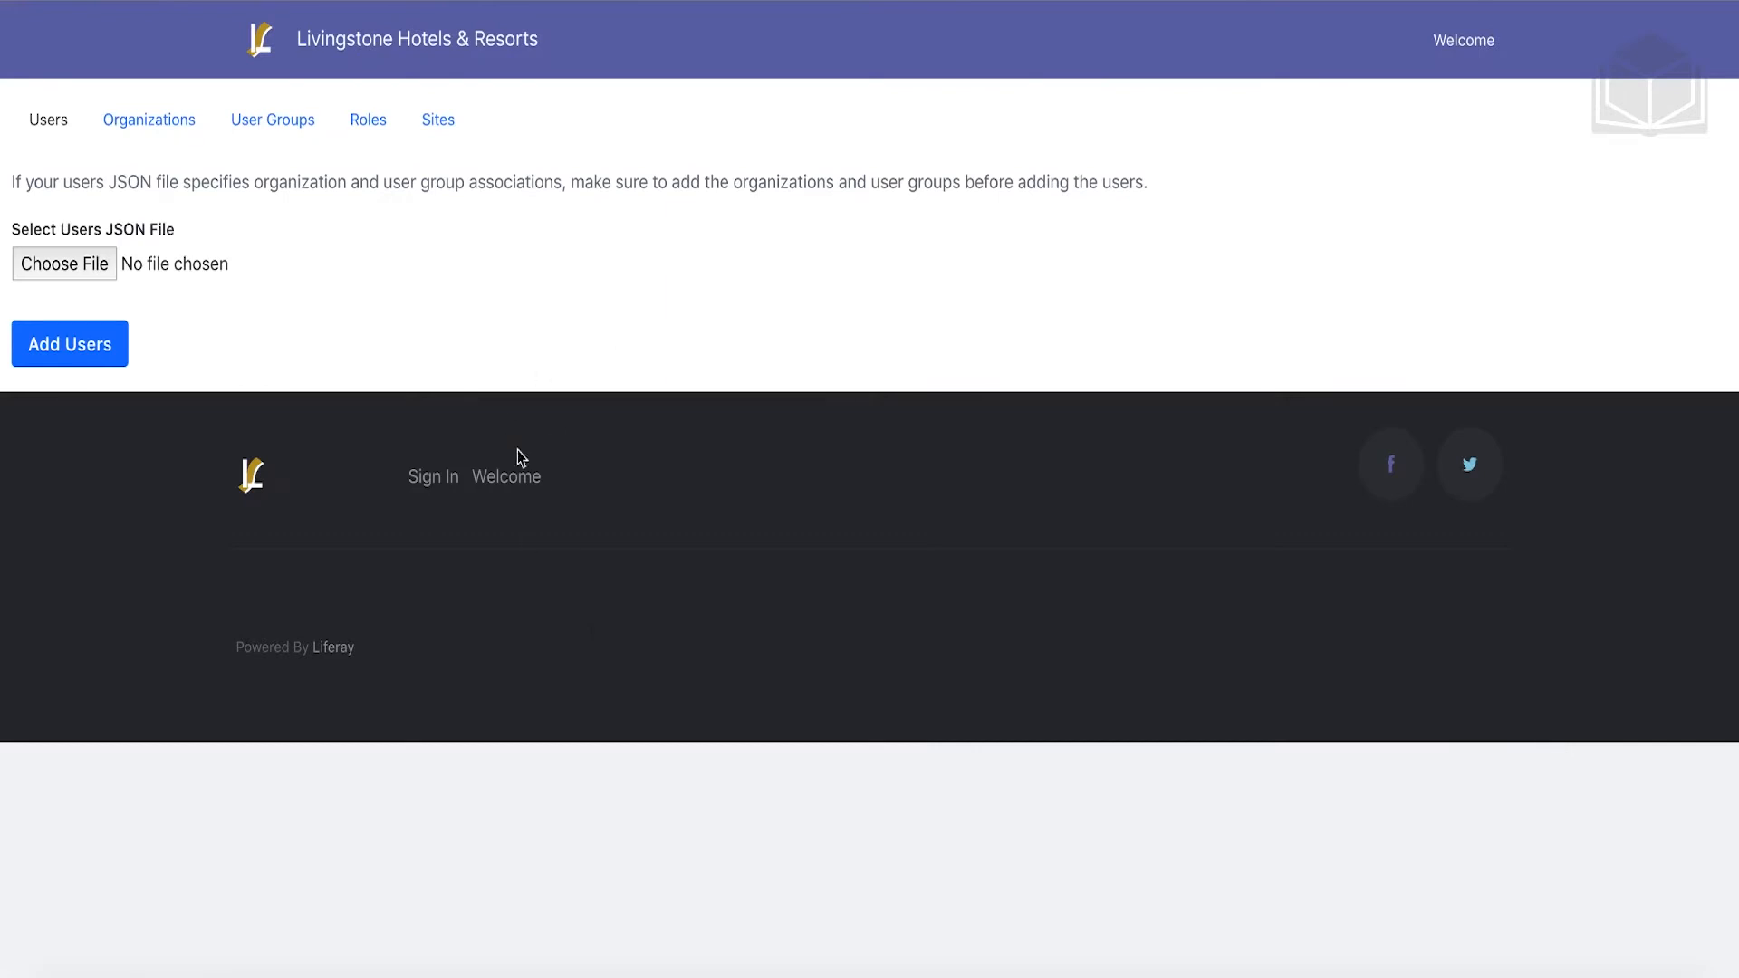
Sign in with the administrator's e-mail address and account password.
click(438, 482)
triple_click(726, 405)
text(jos)
key(Down)
key(Return)
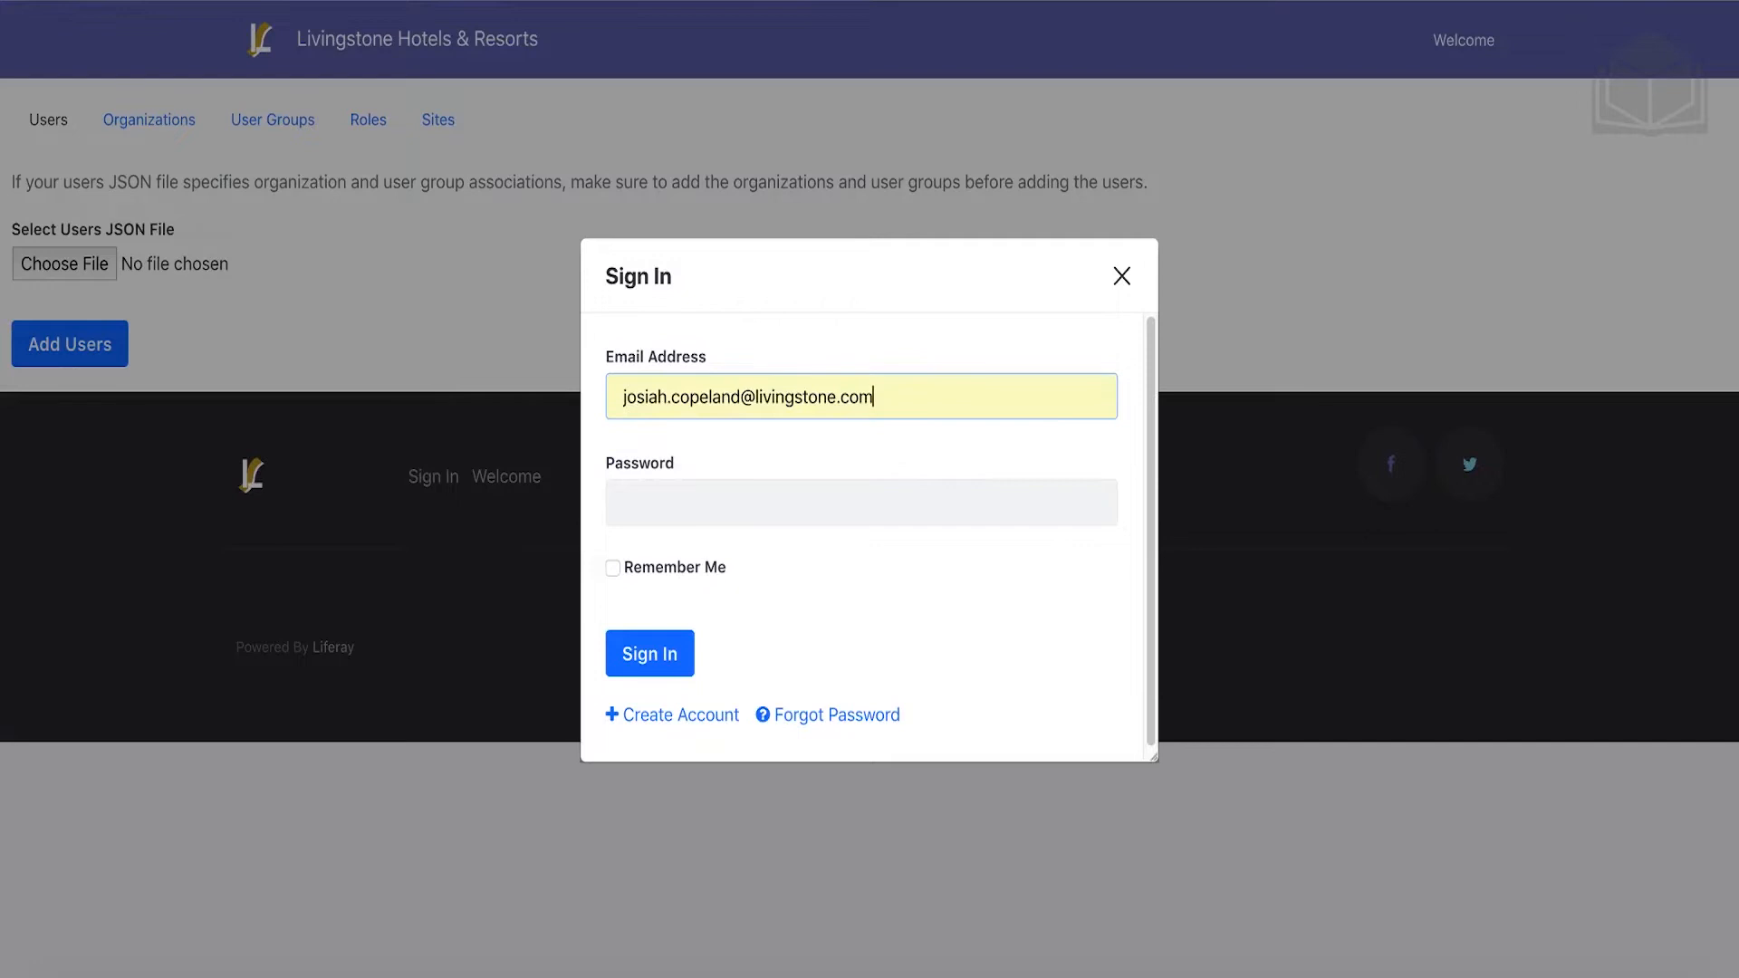
click(714, 494)
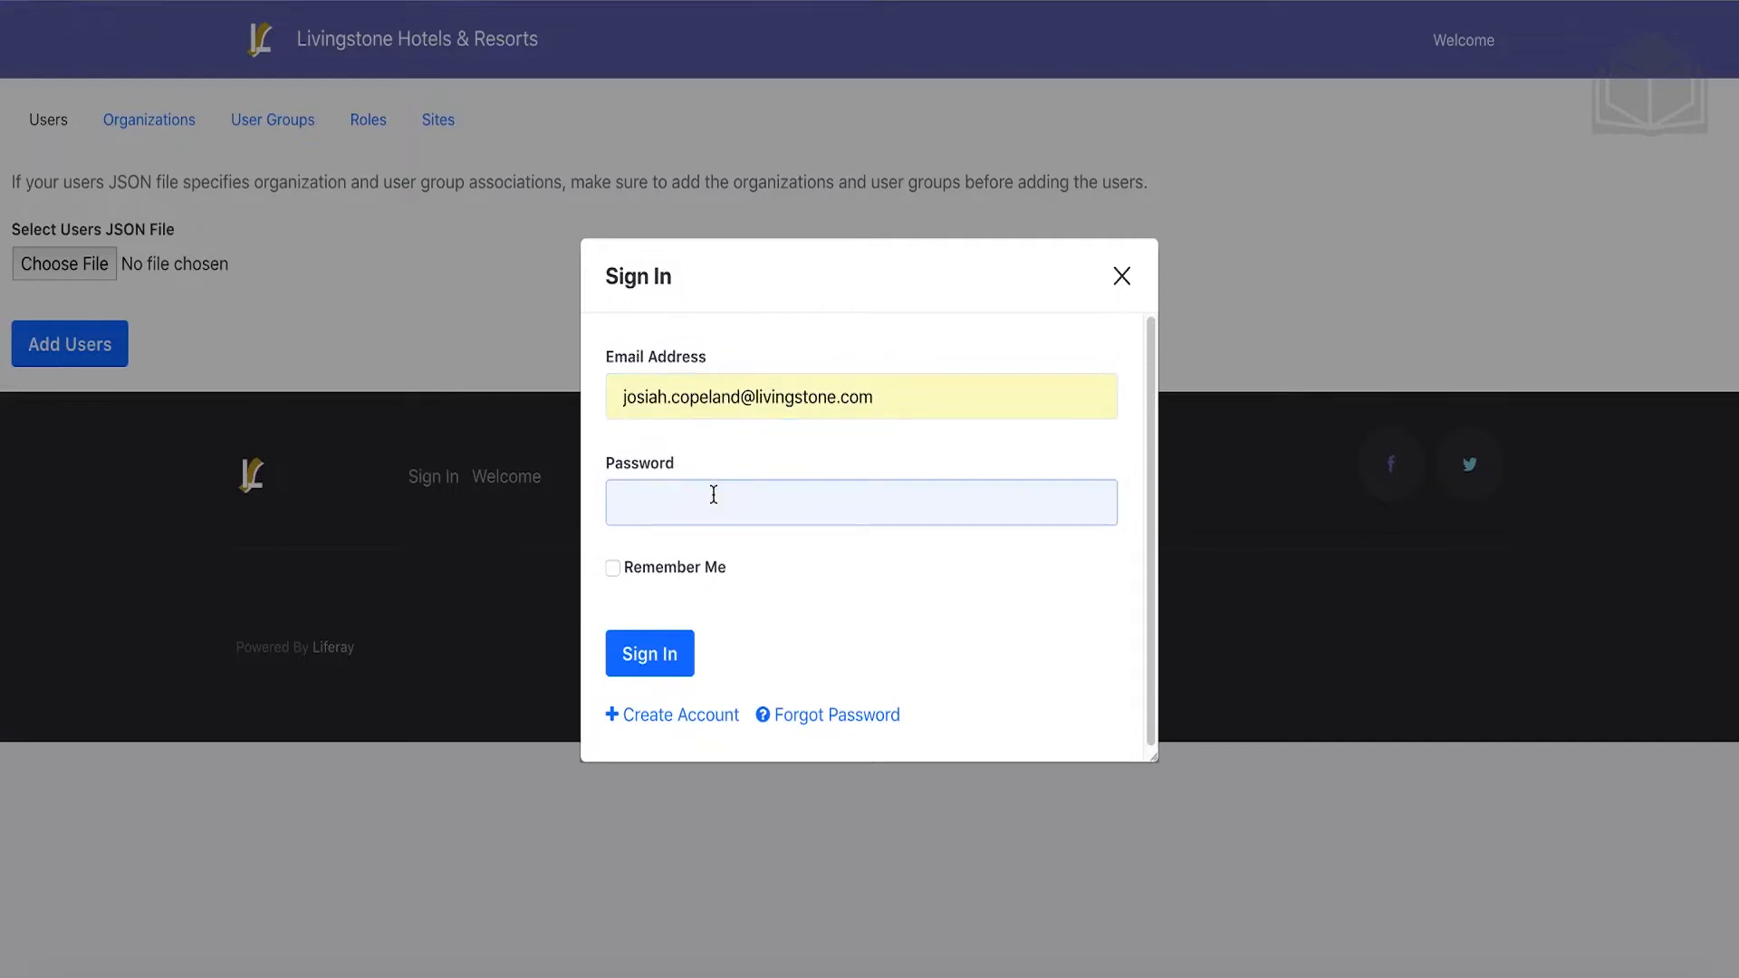
text(liferay)
click(671, 651)
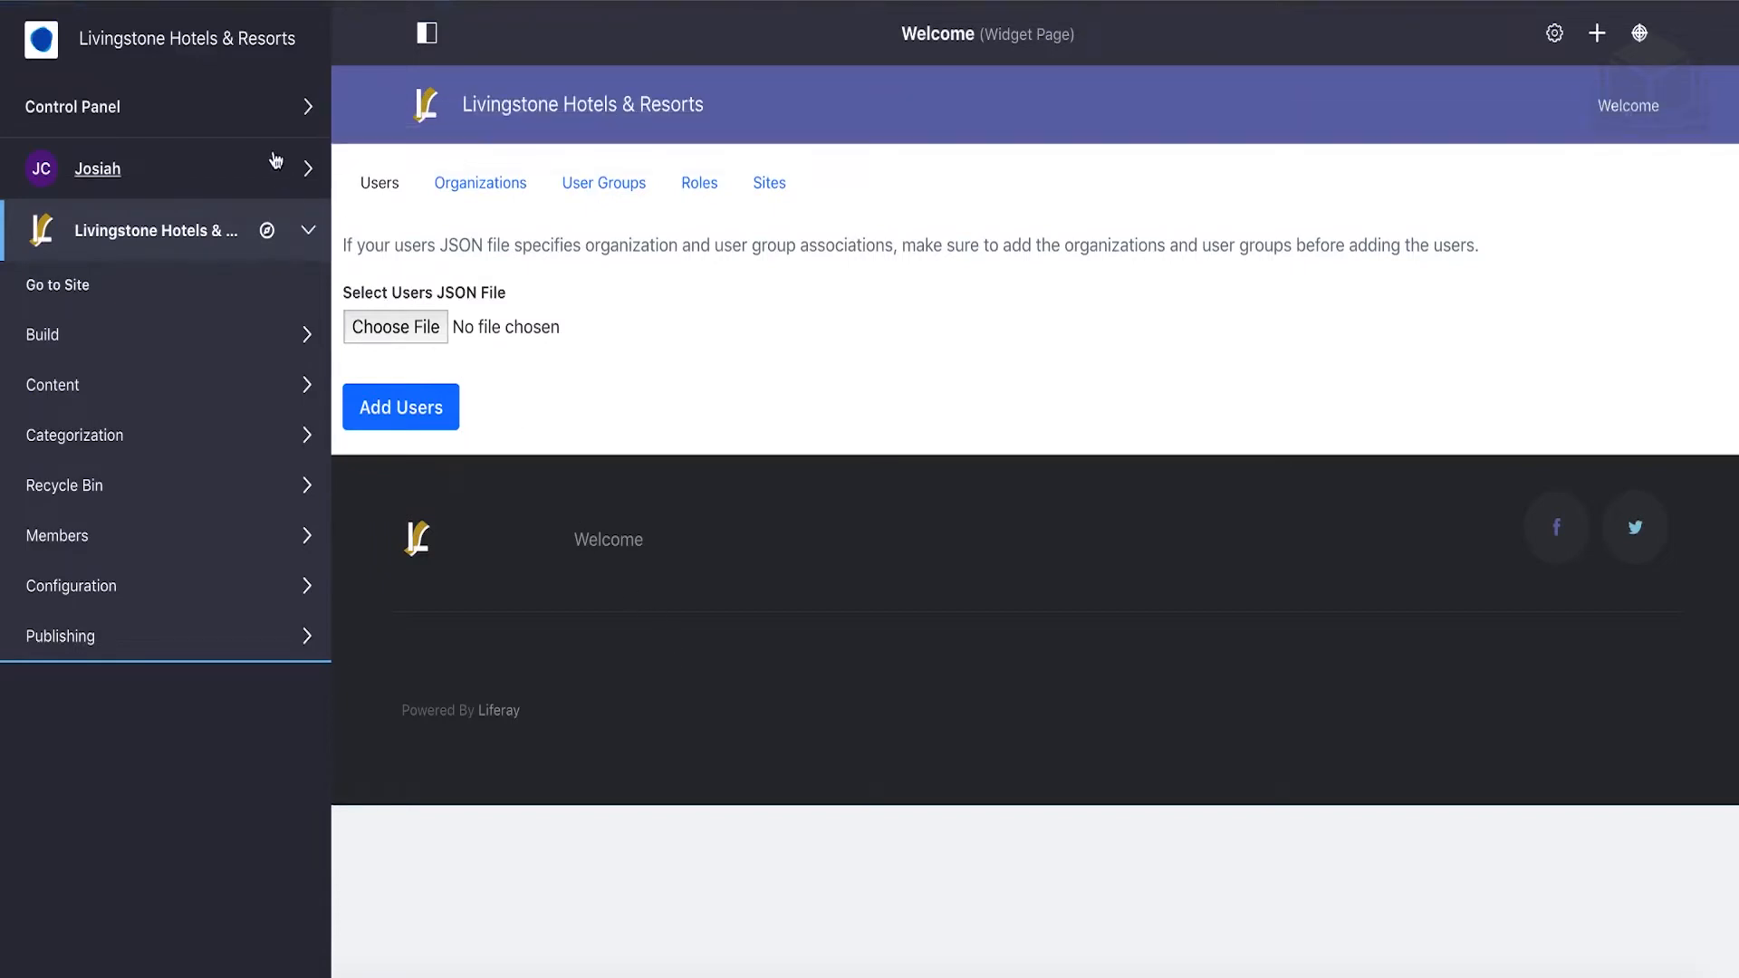
Go to Control Panel > Sites > Sites and start adding a new site.
click(240, 114)
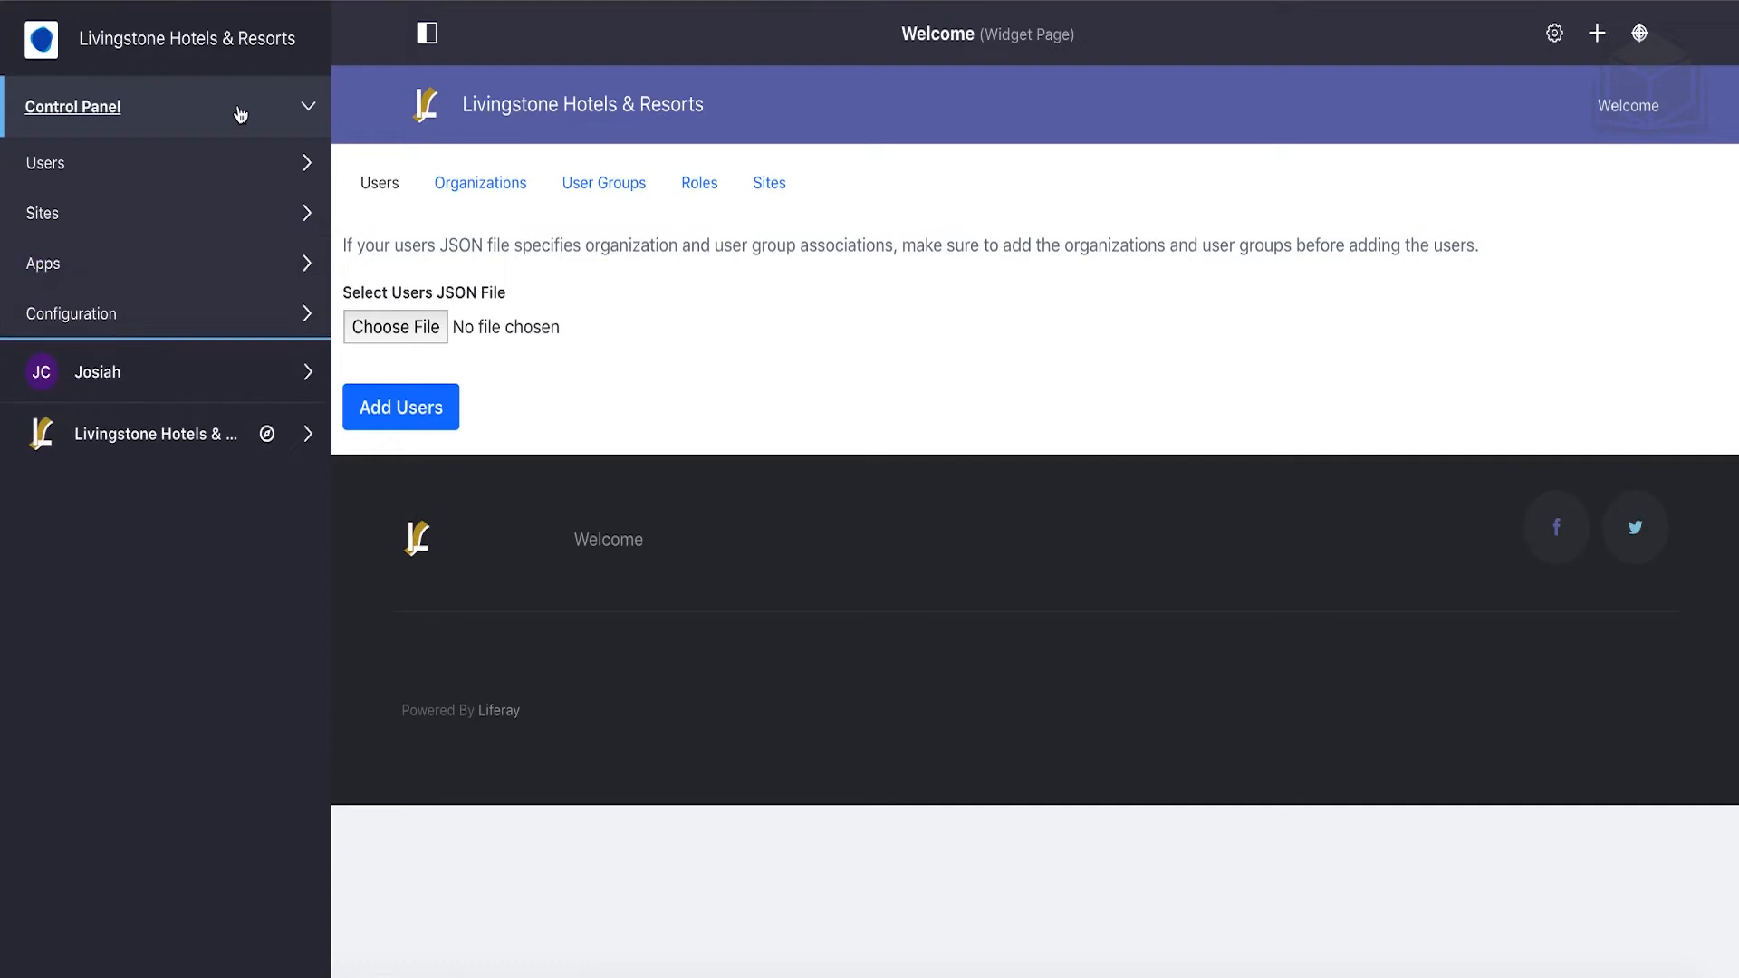
click(159, 216)
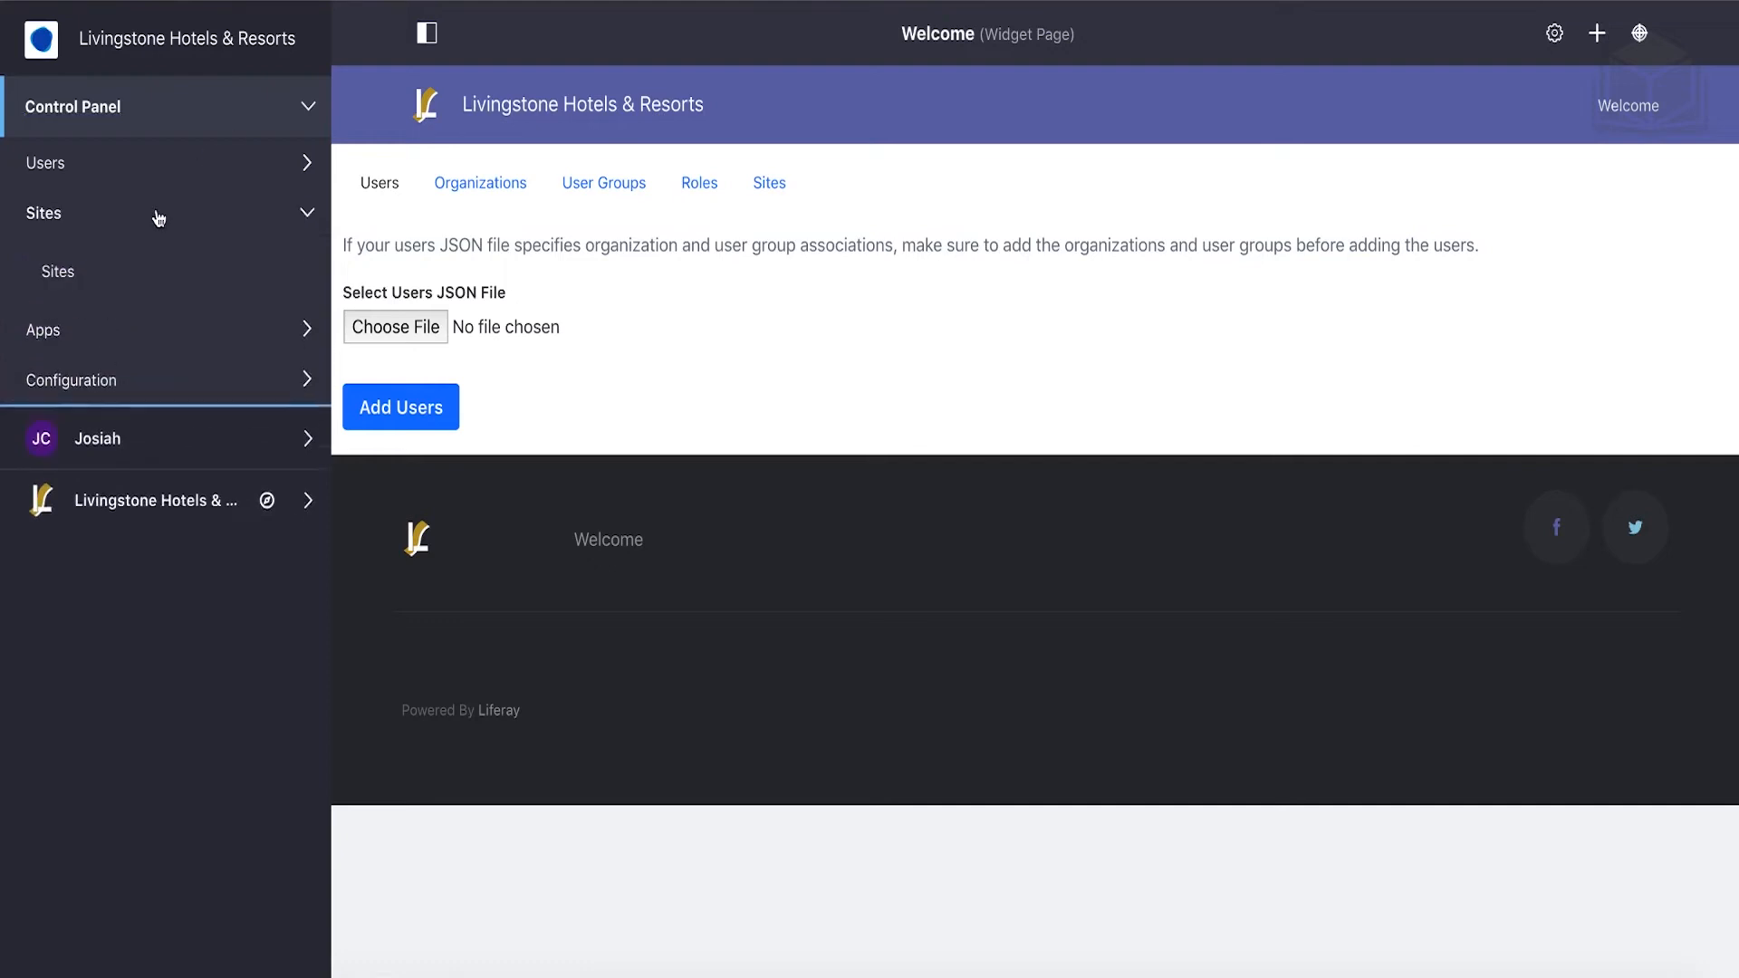
click(56, 273)
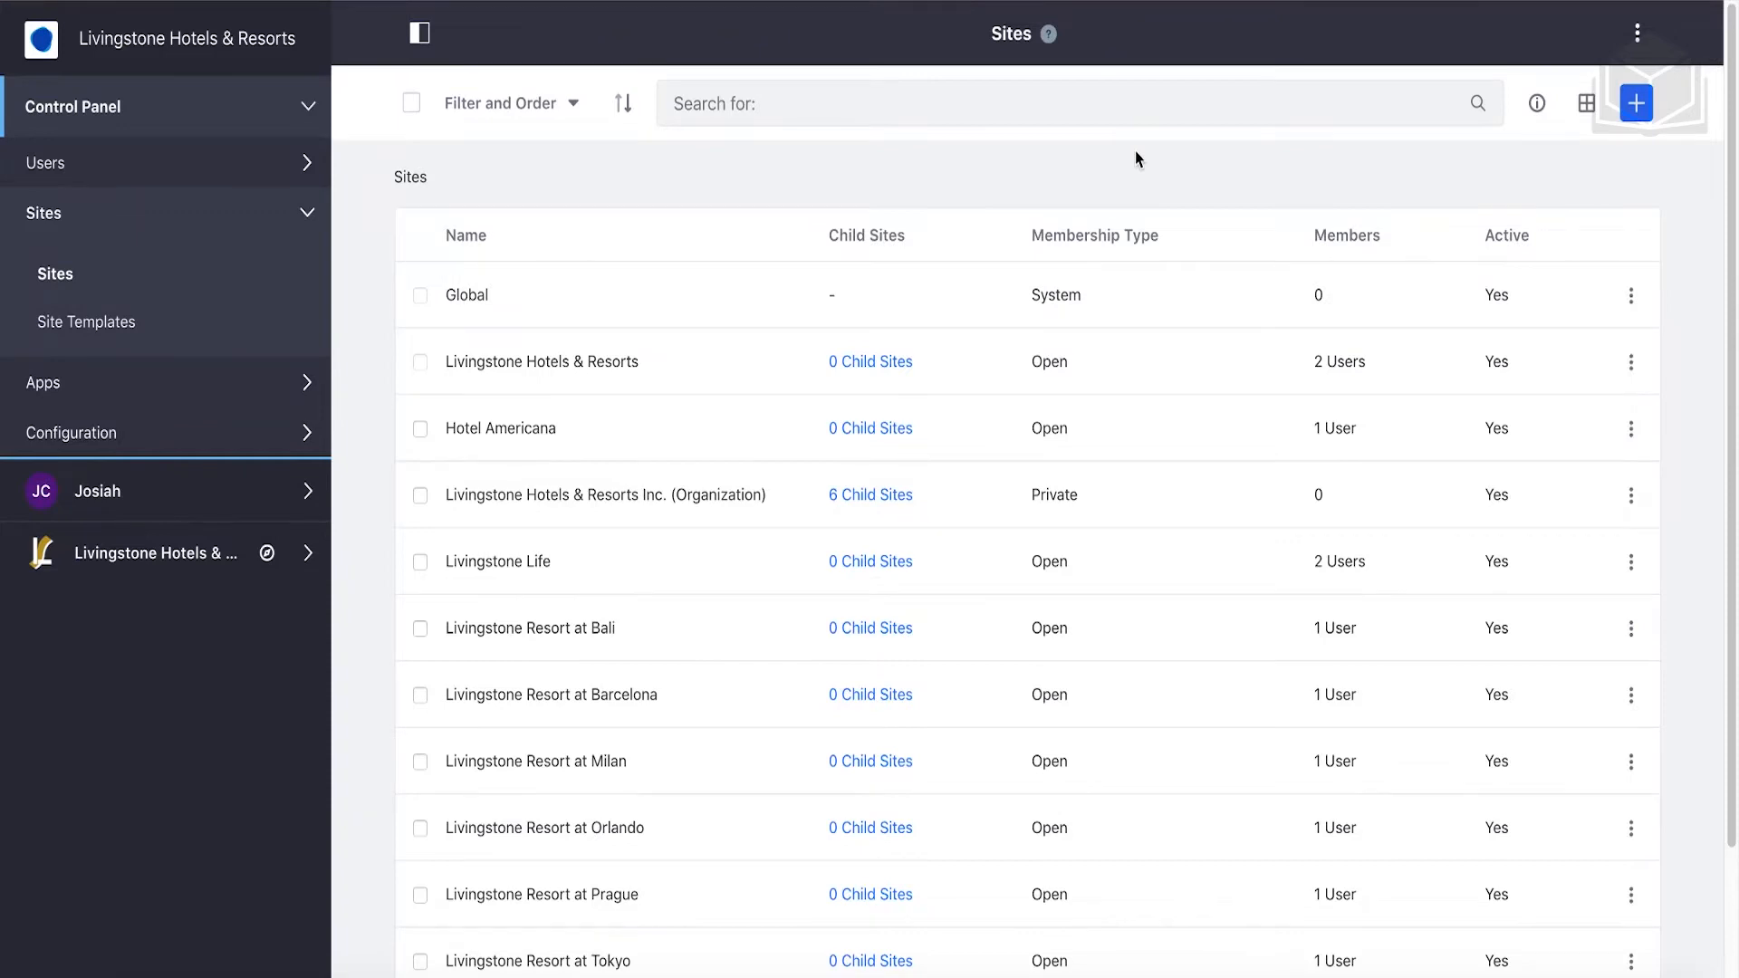
click(1635, 105)
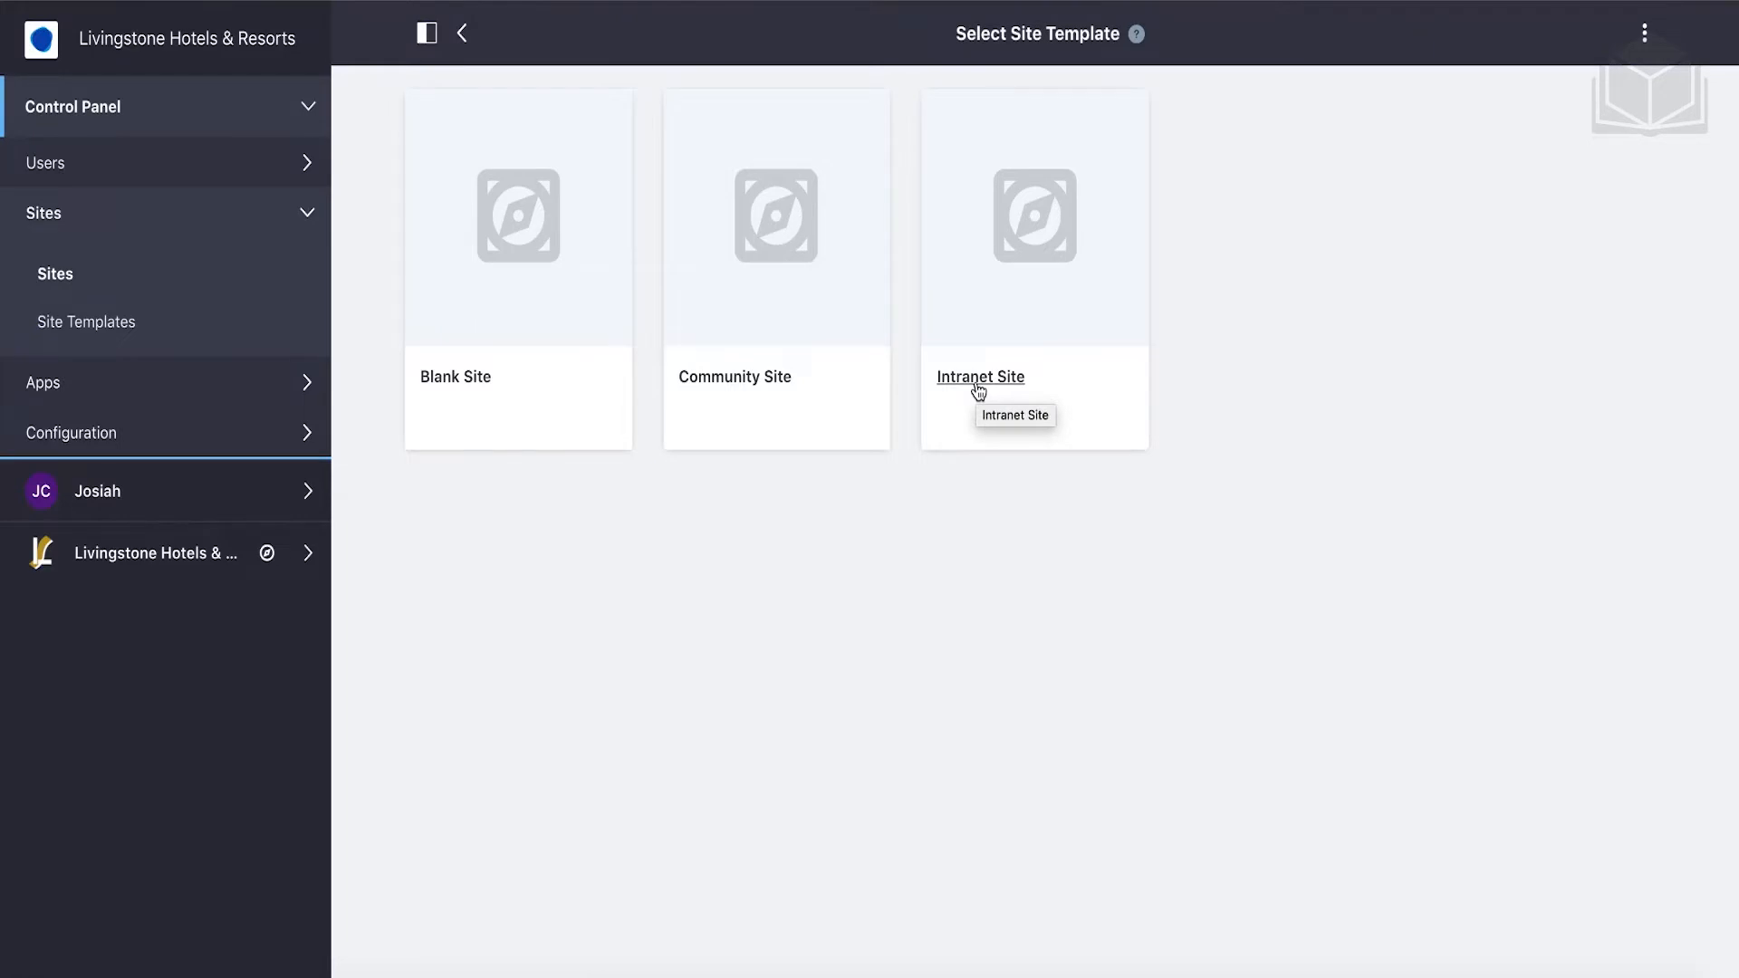
Create 'Livingstone Loop' from the Intranet Site template with default pages set to private.
click(1006, 380)
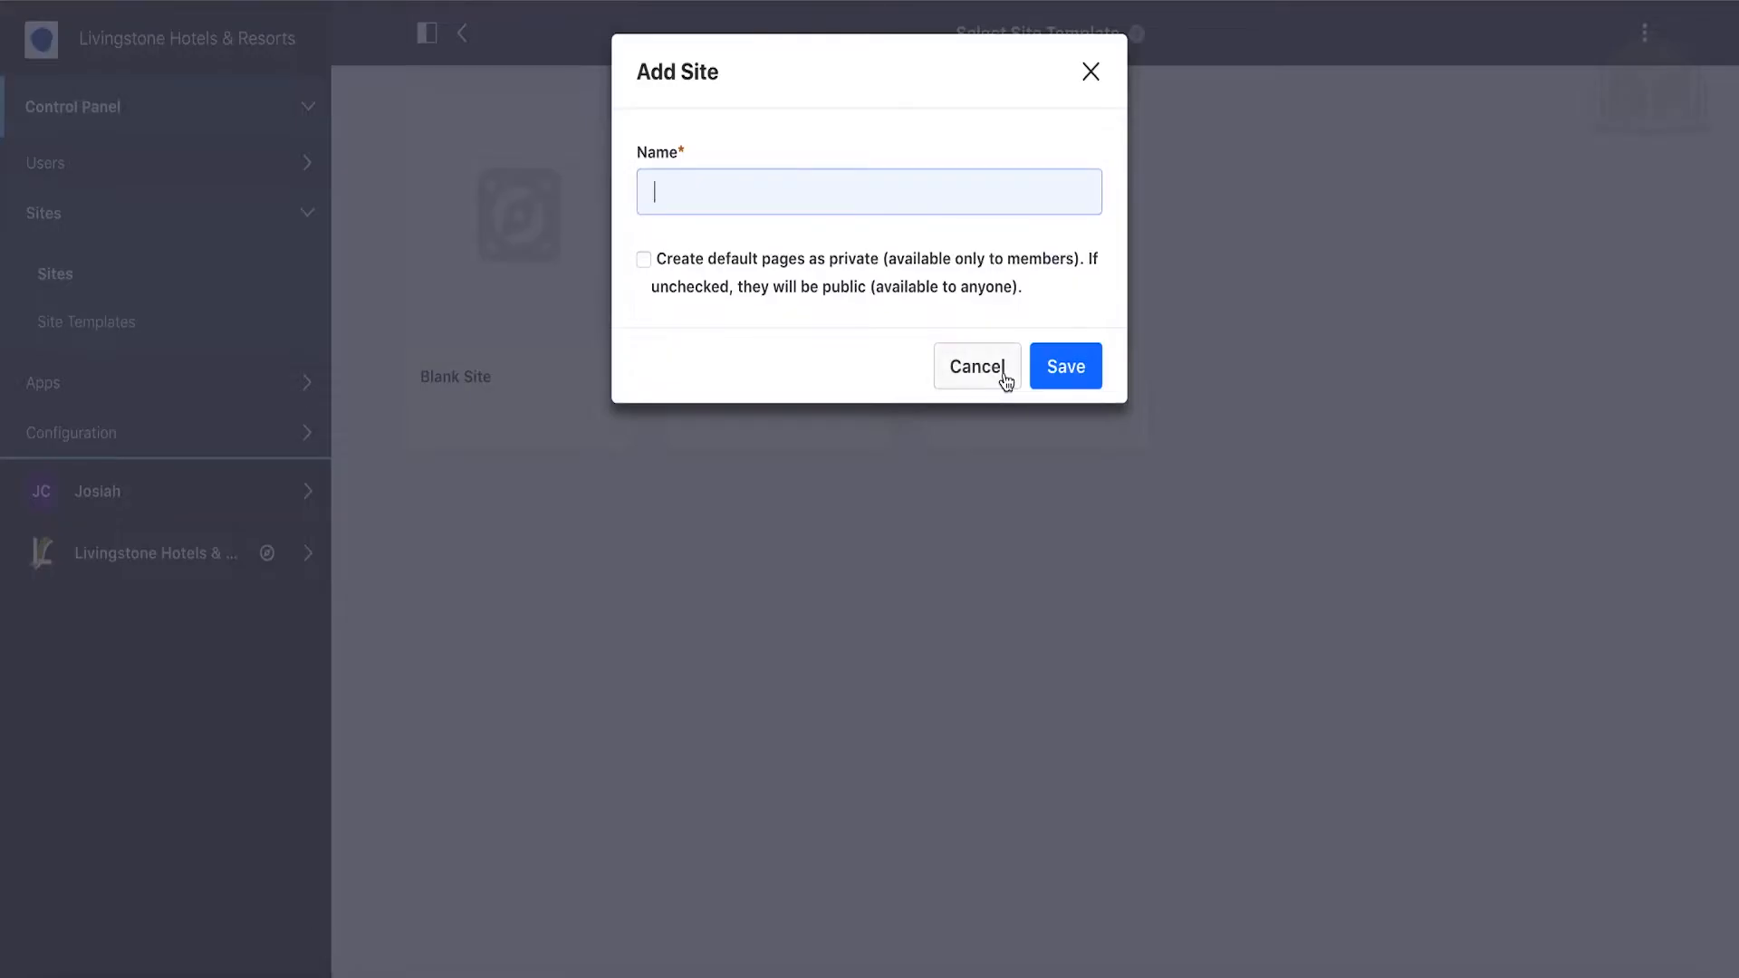
text(Livingstone Loop)
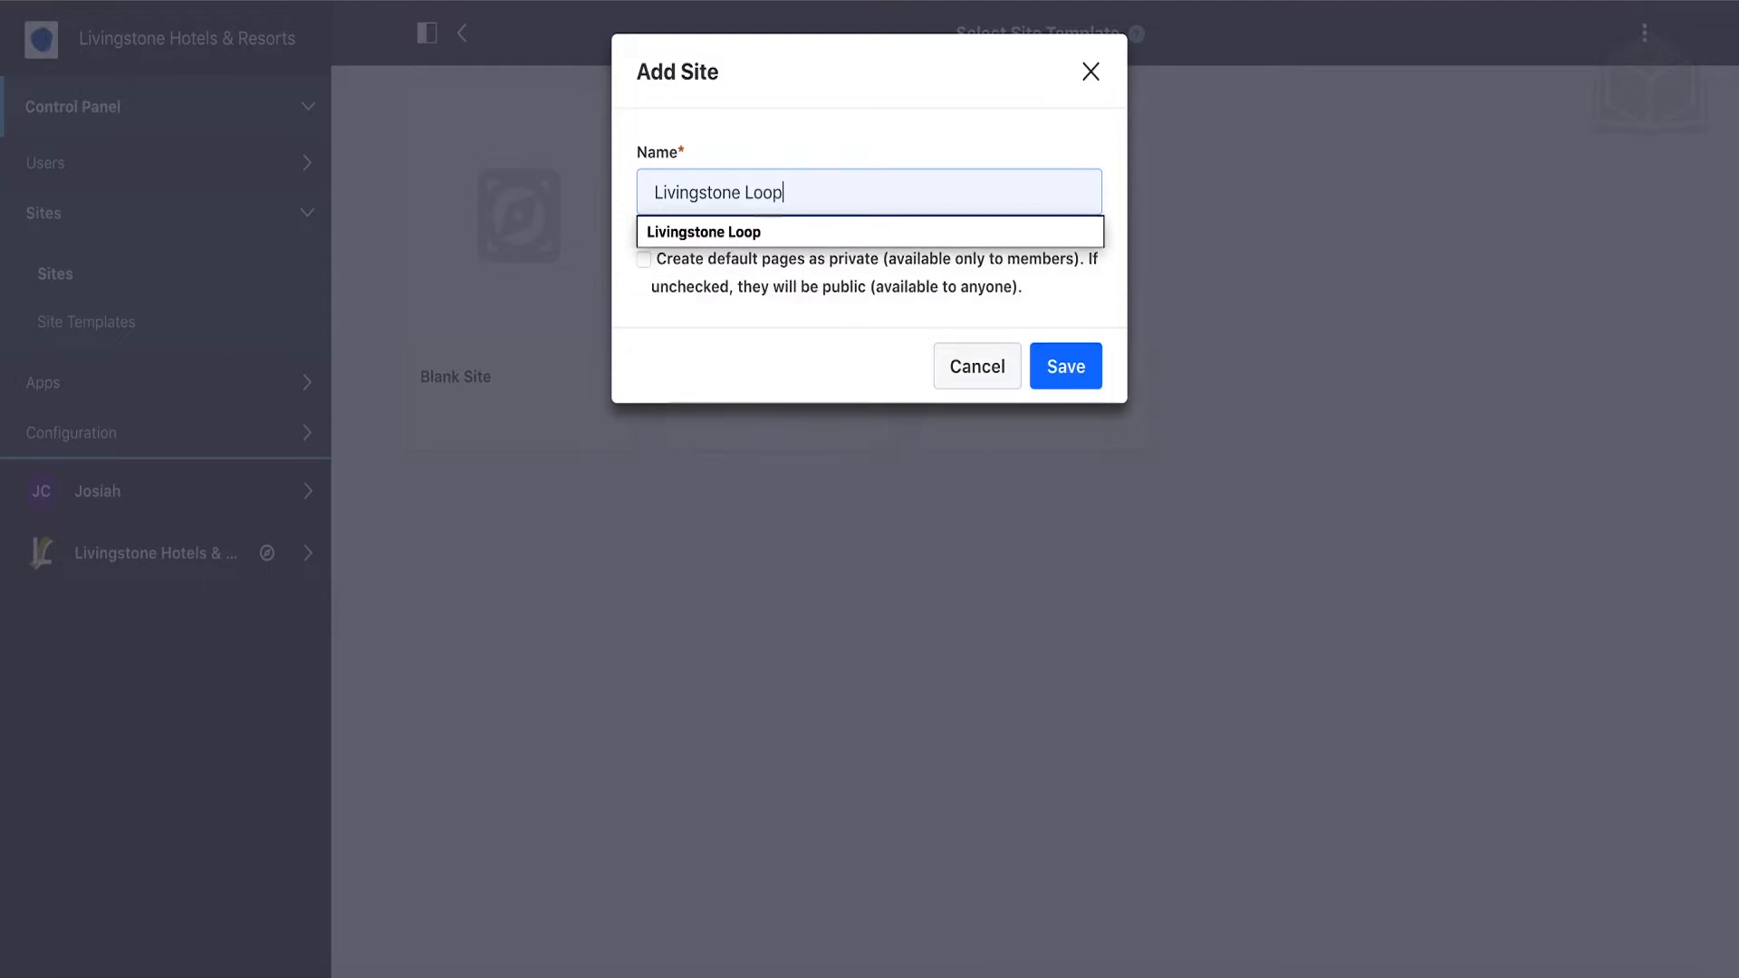
click(871, 355)
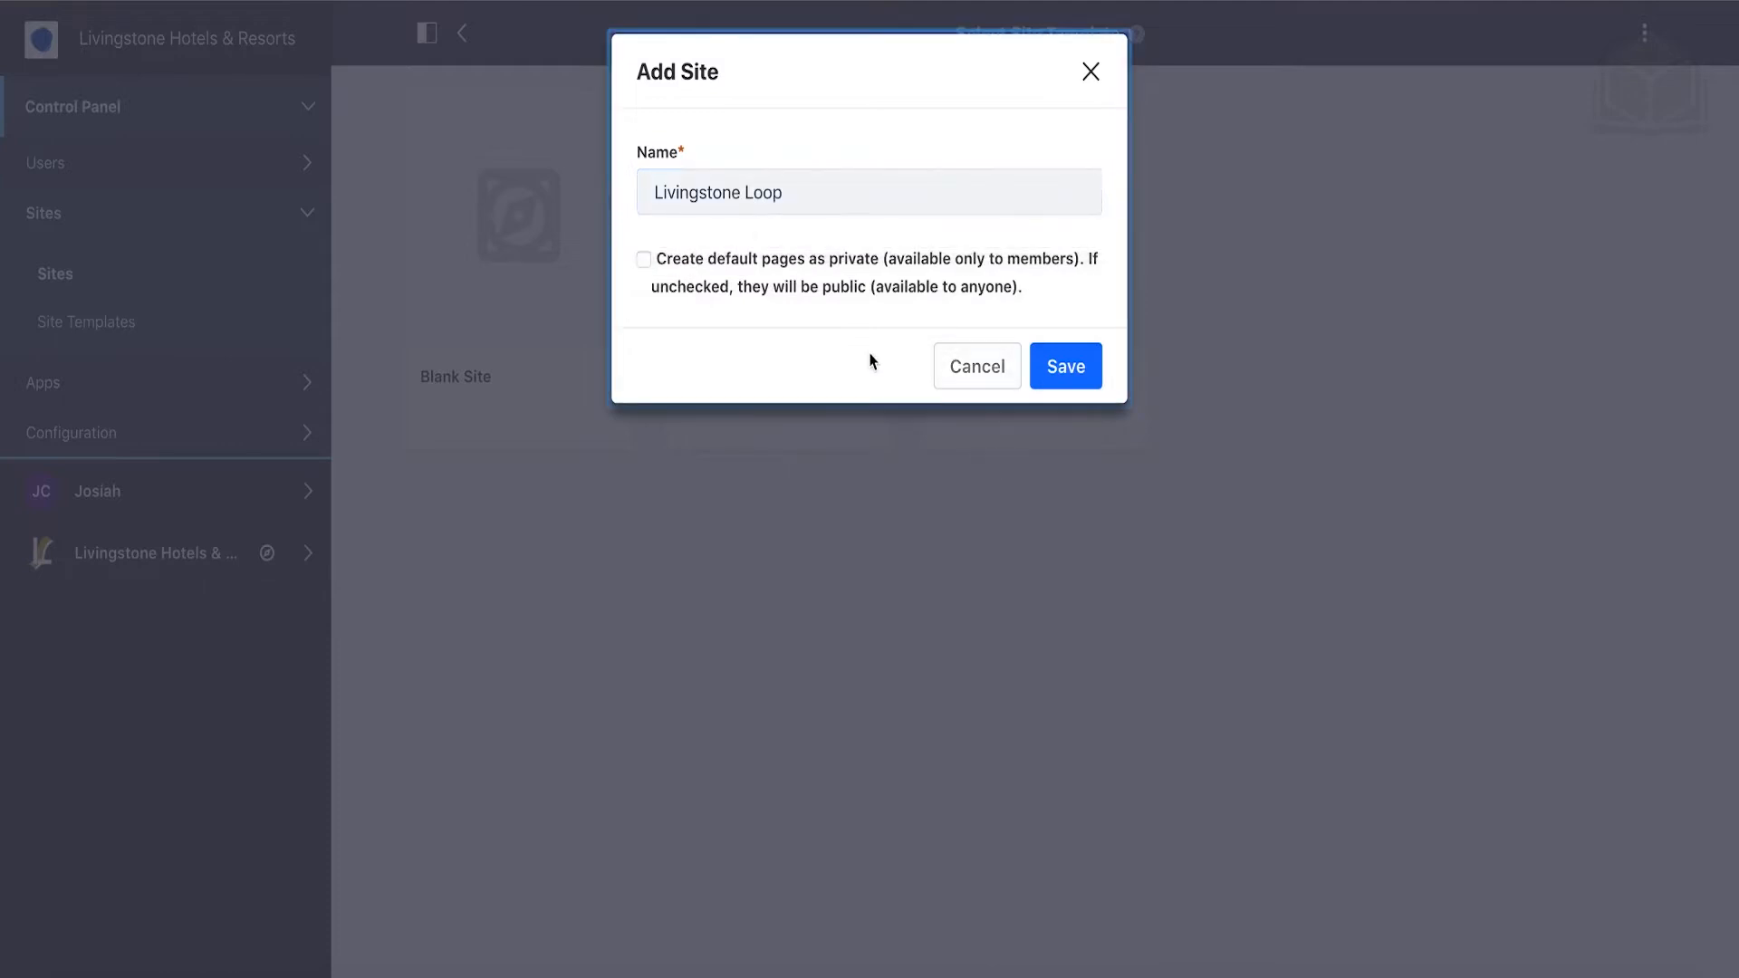
click(644, 260)
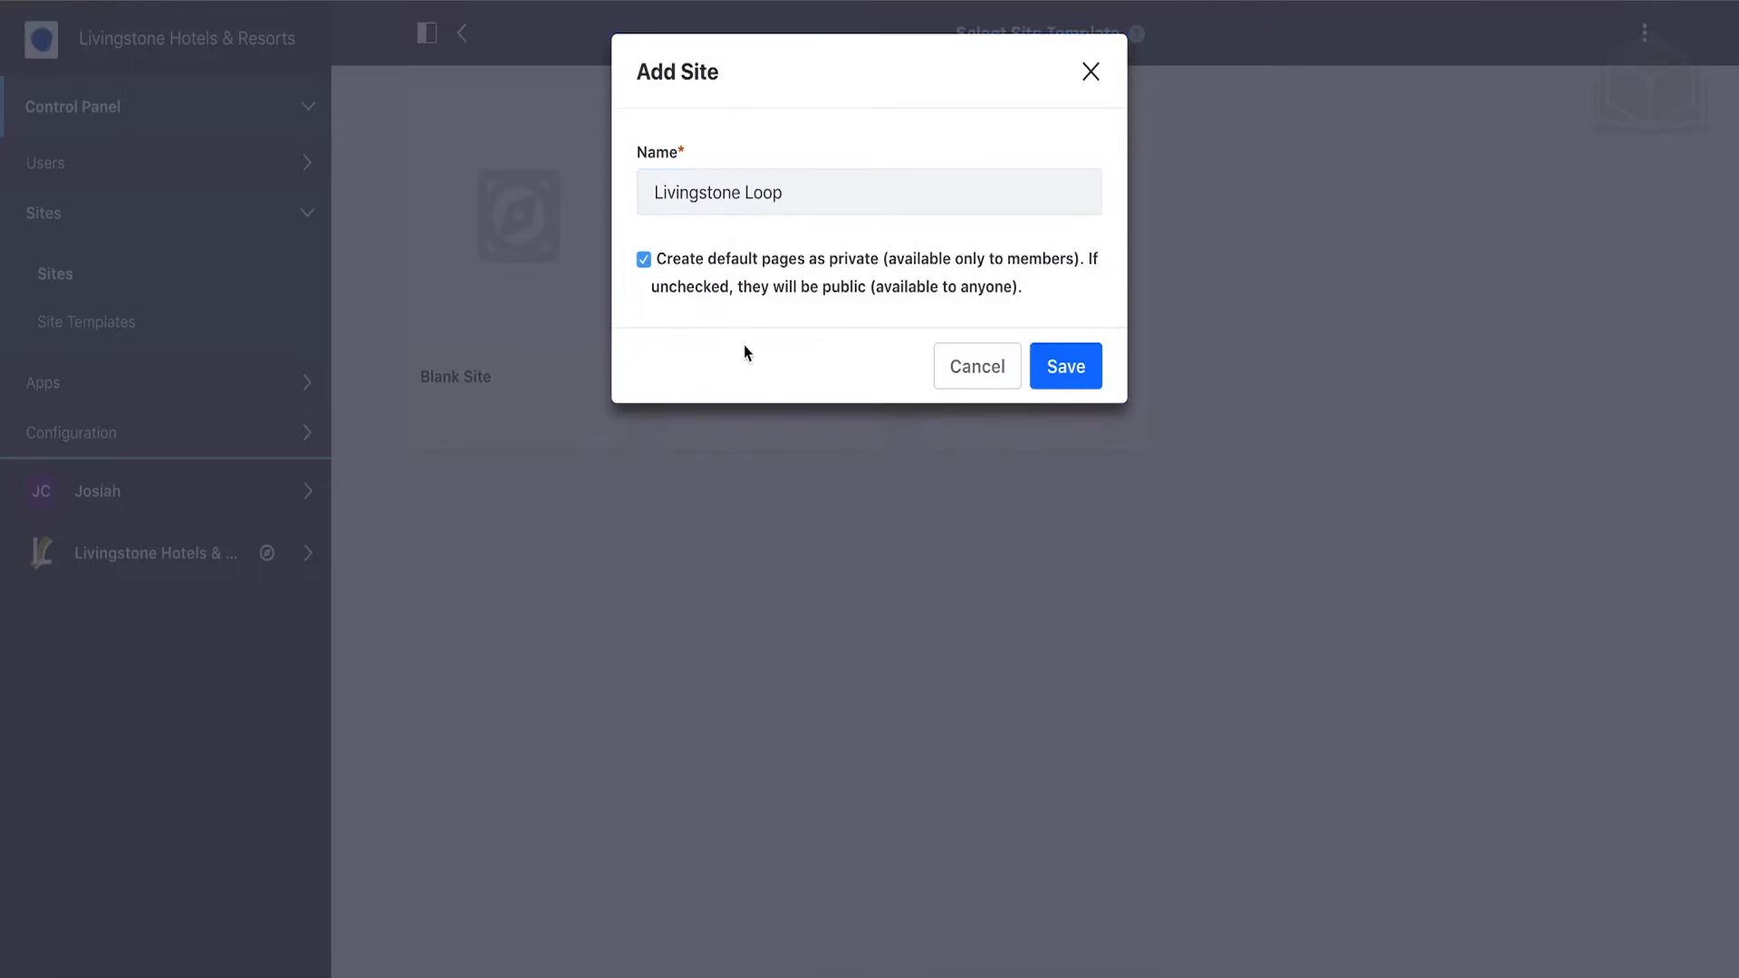
click(1068, 388)
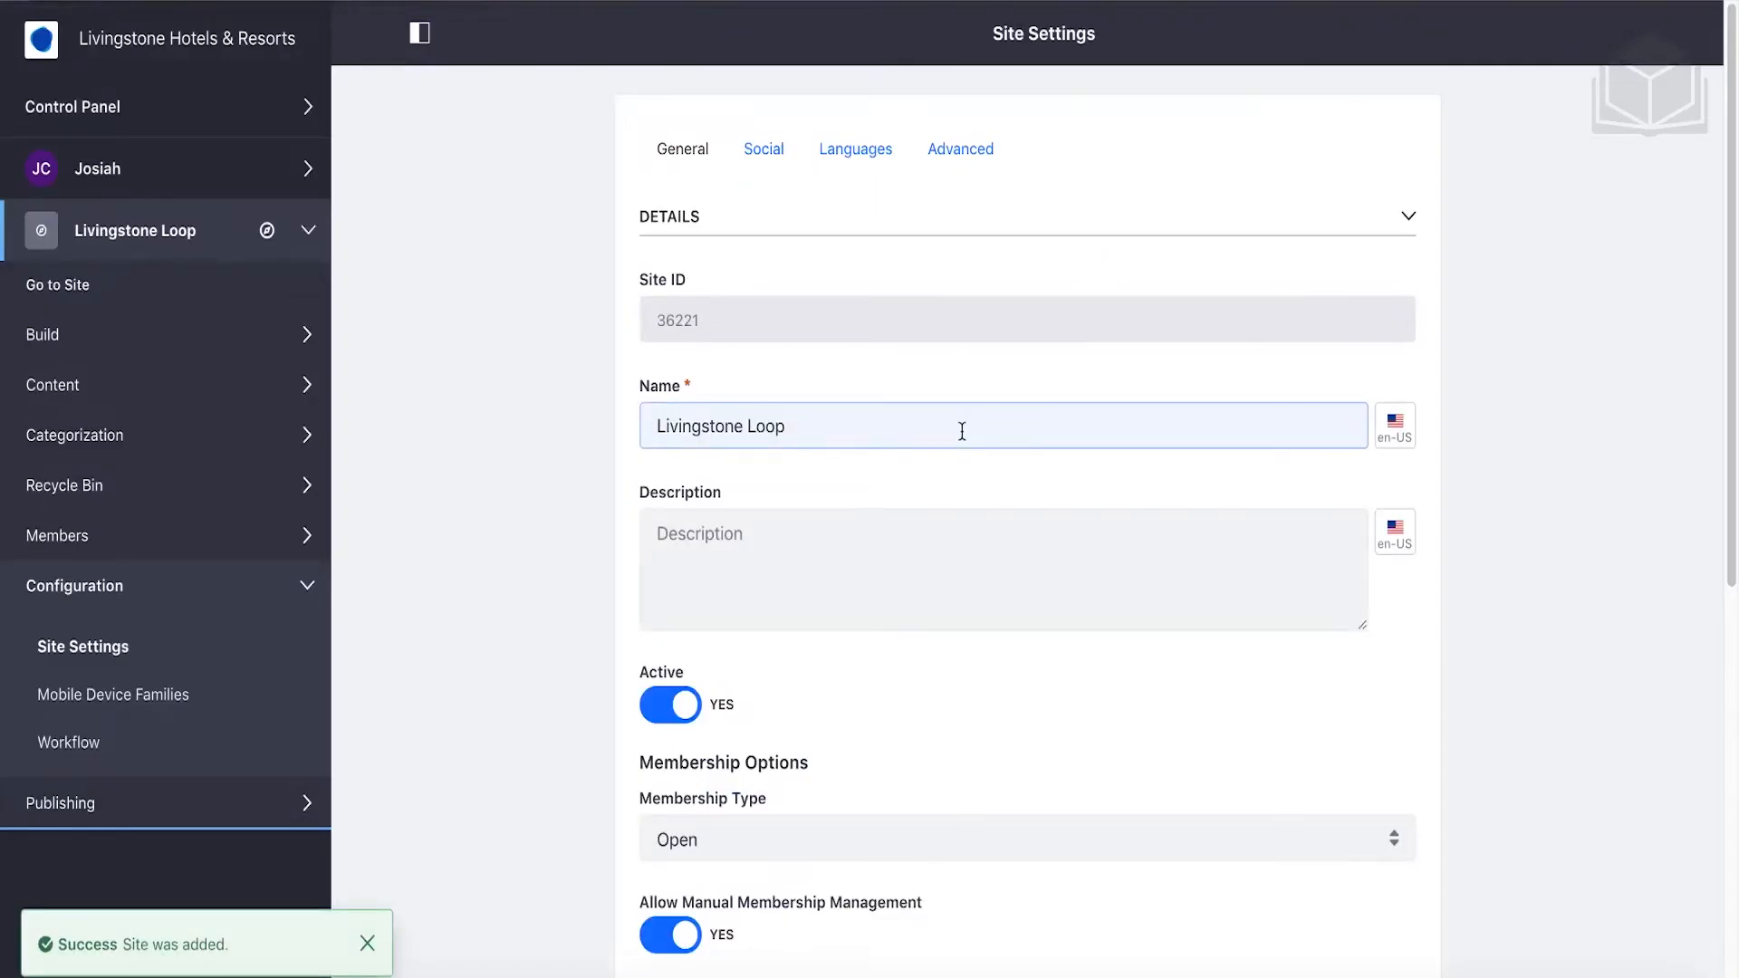
Change the Membership Type dropdown in Site Settings > General from Open to Restricted.
scroll(962, 431, down, 5)
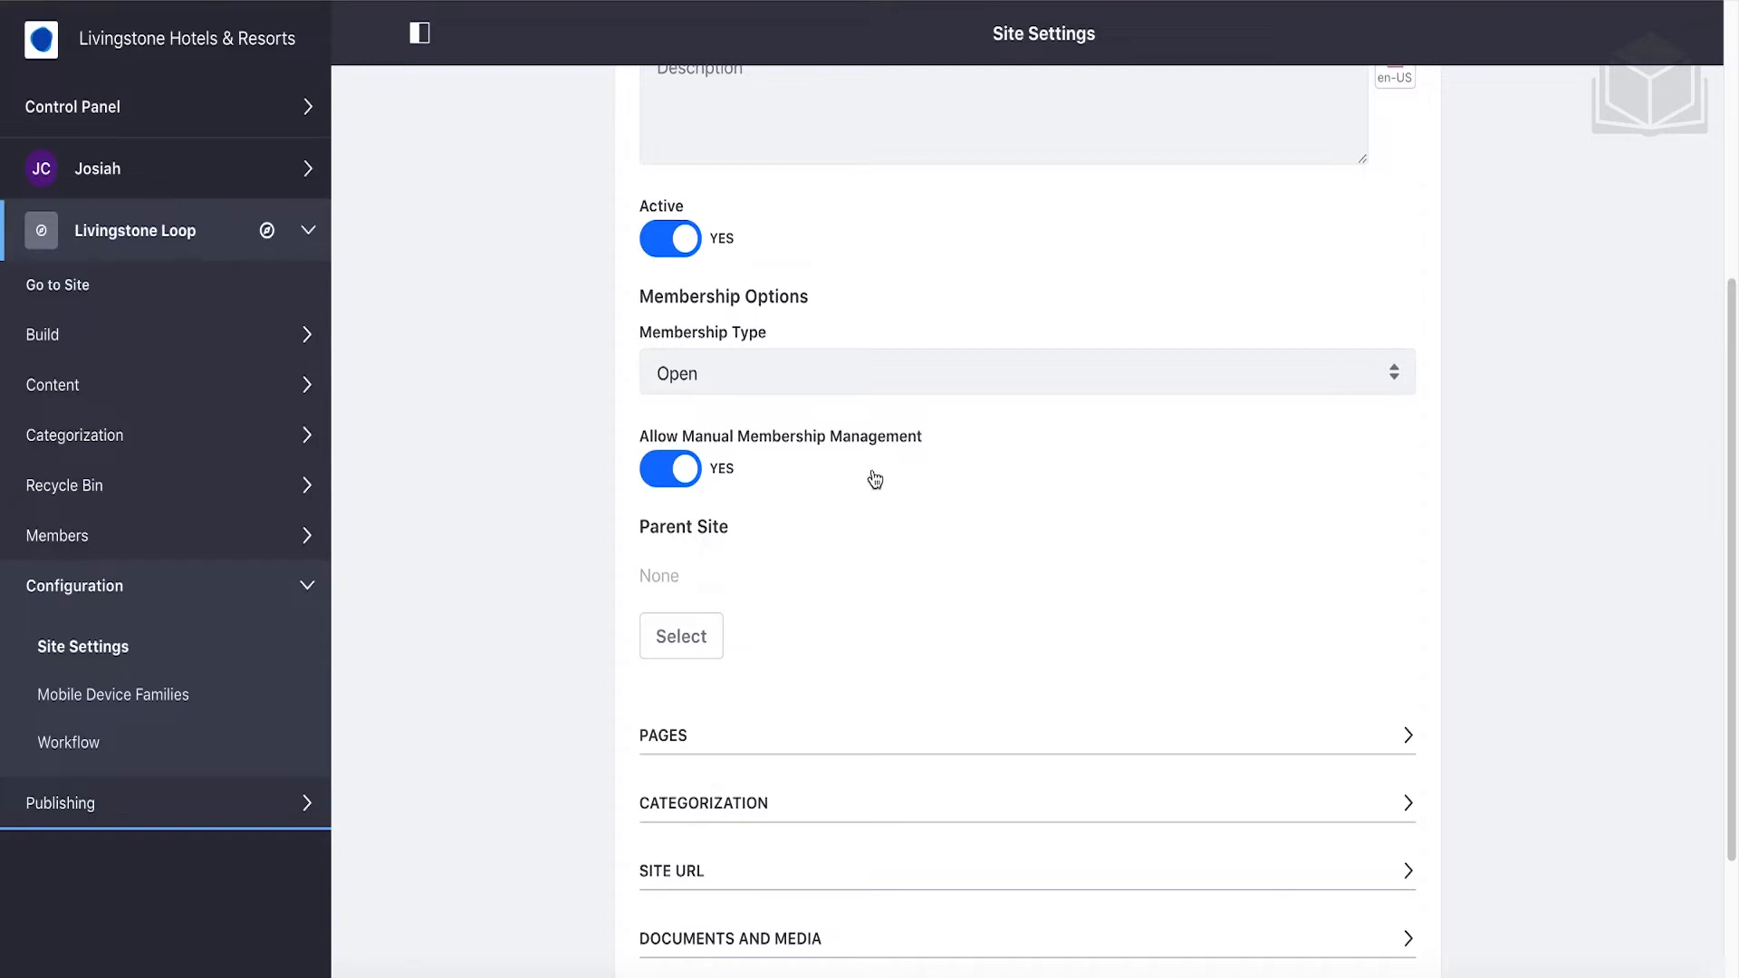
click(851, 375)
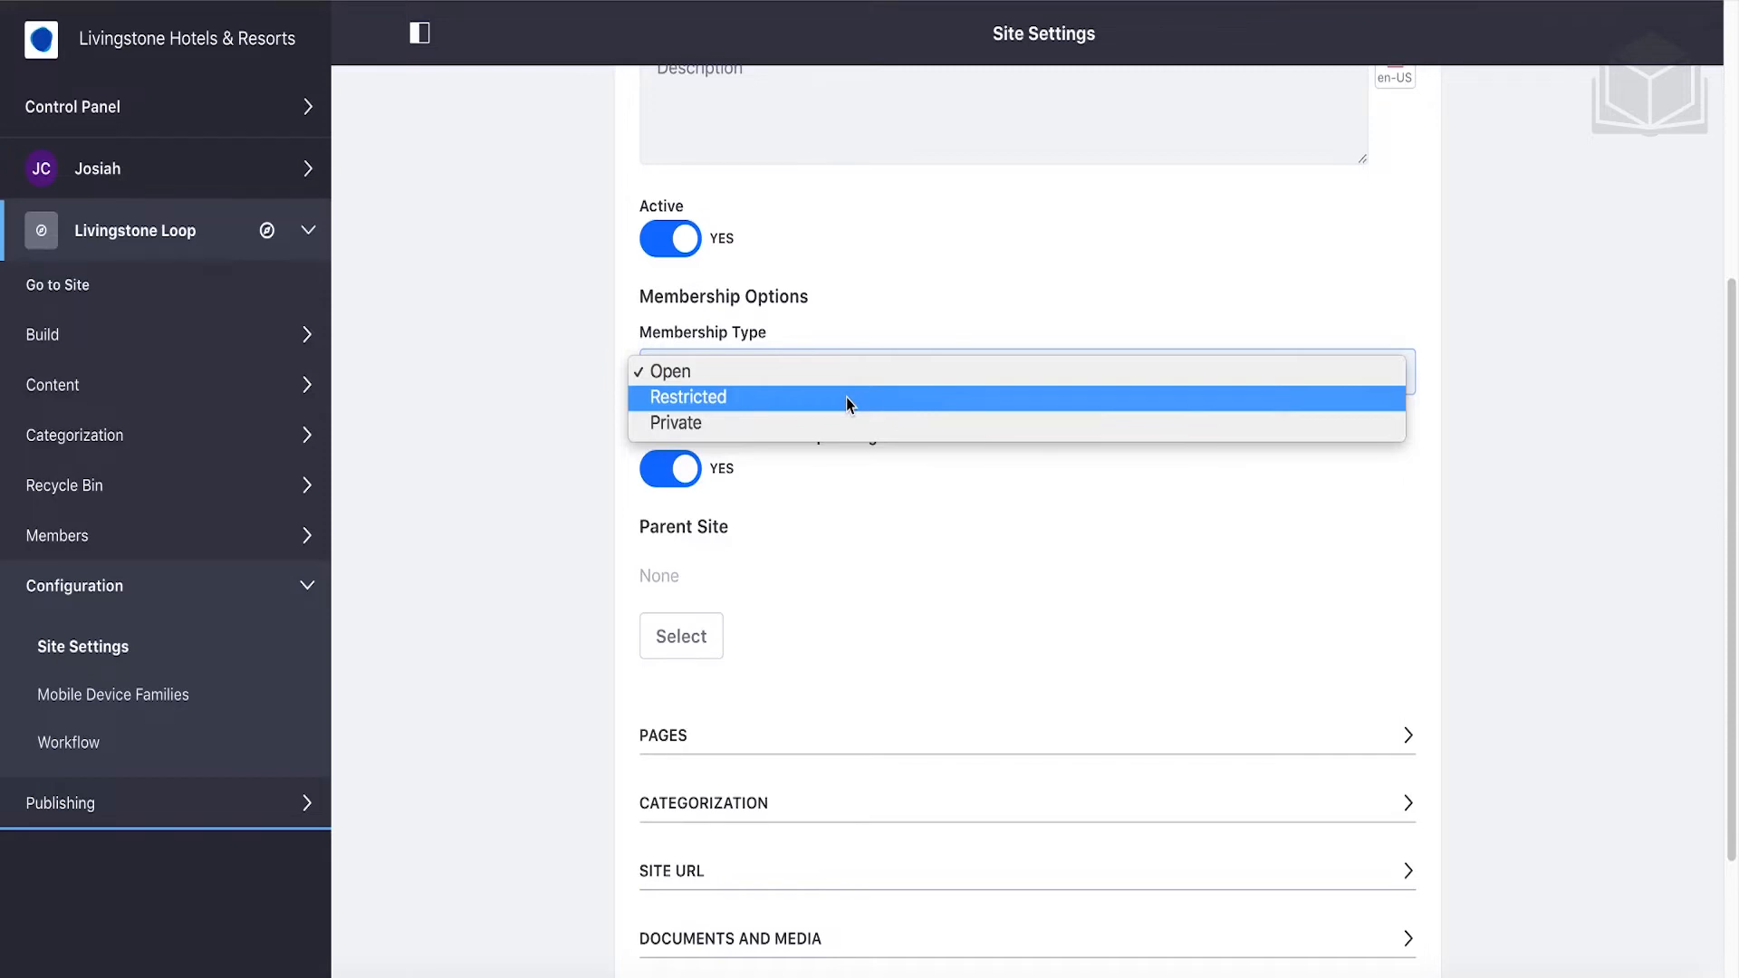
click(849, 398)
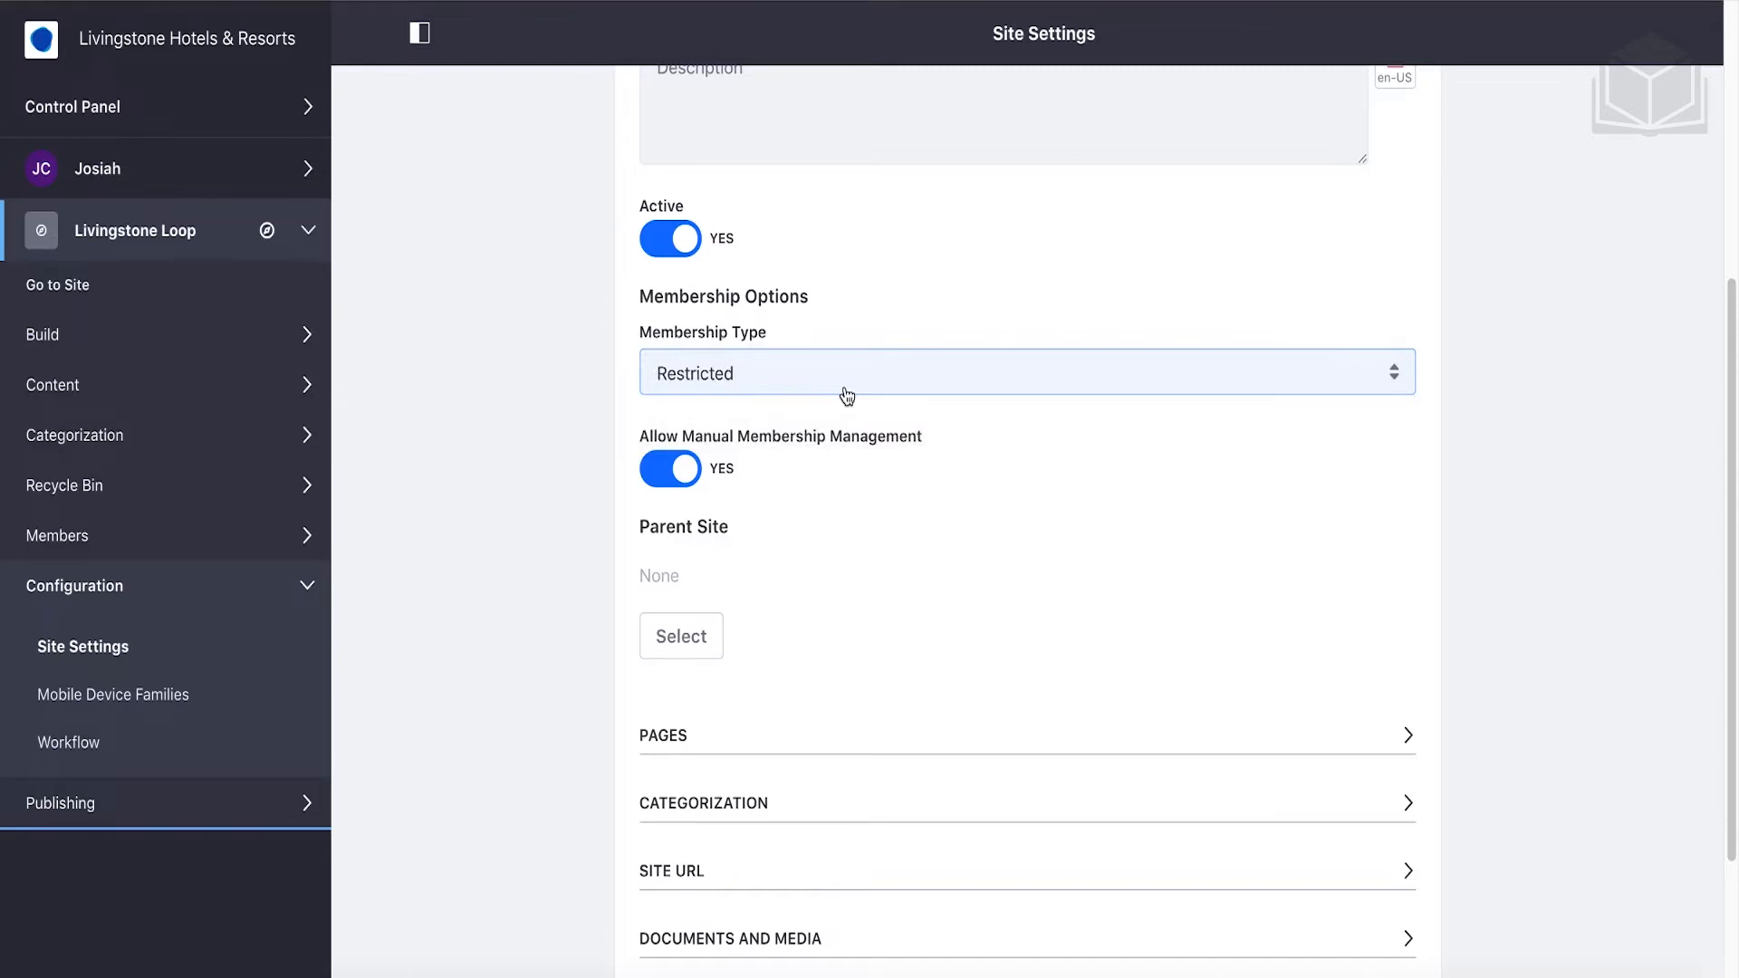
scroll(839, 501, down, 2)
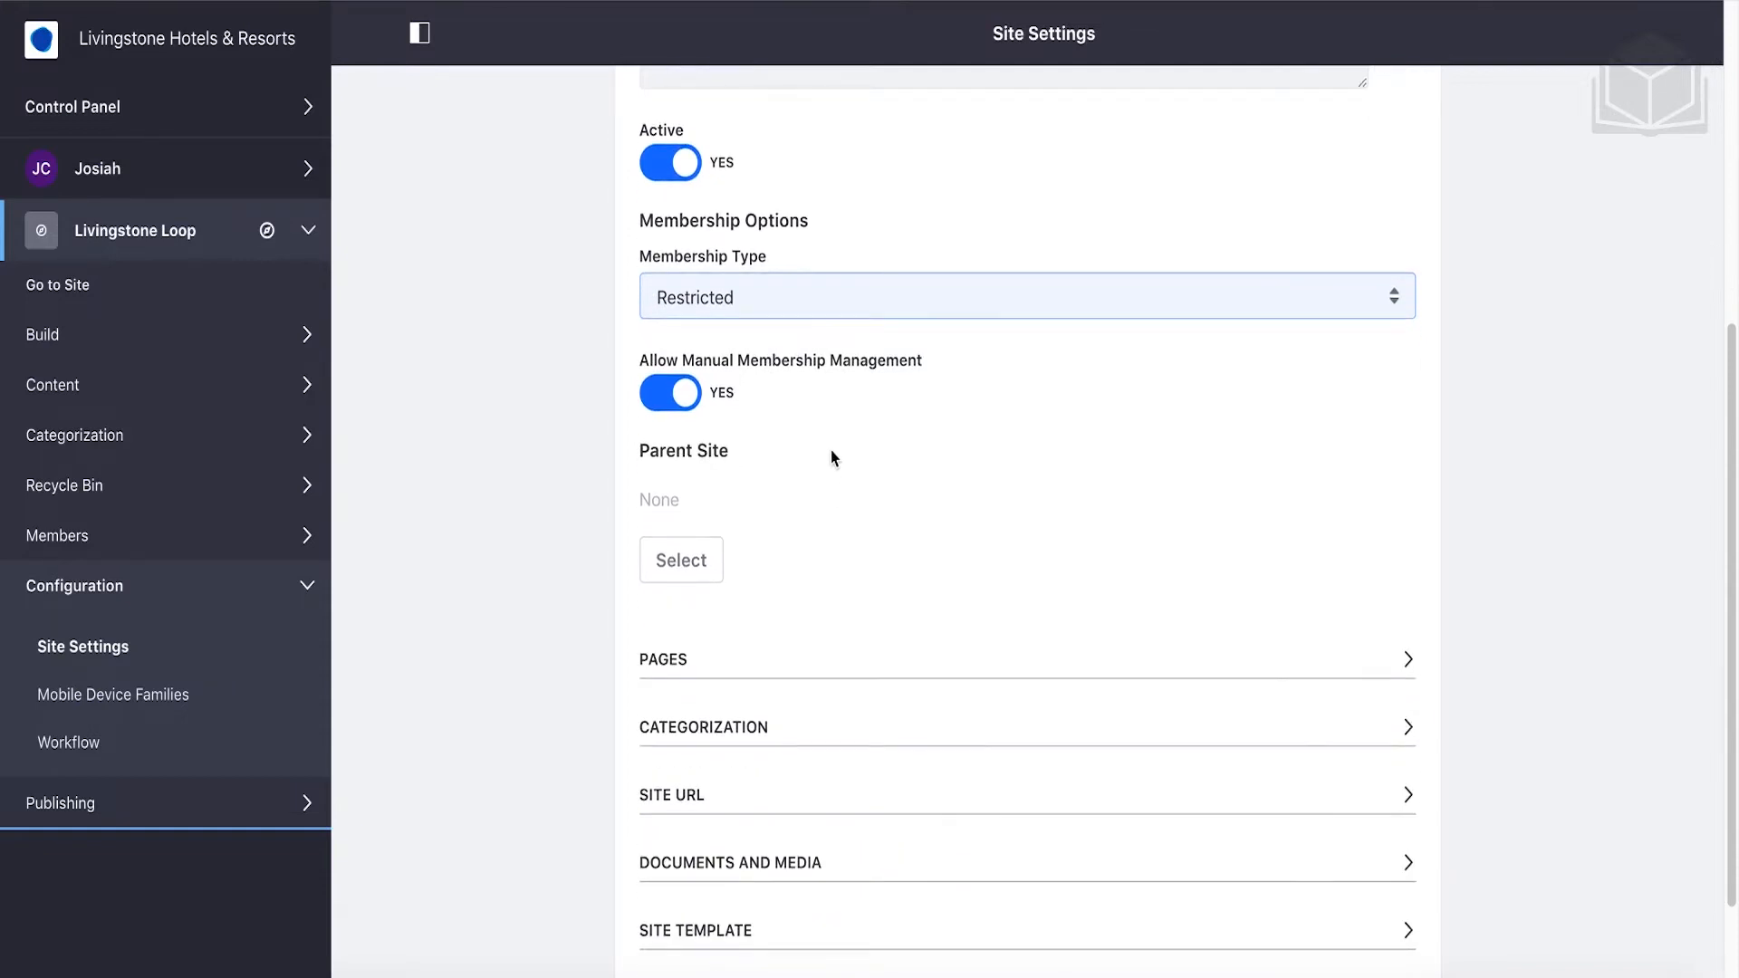
scroll(833, 457, down, 4)
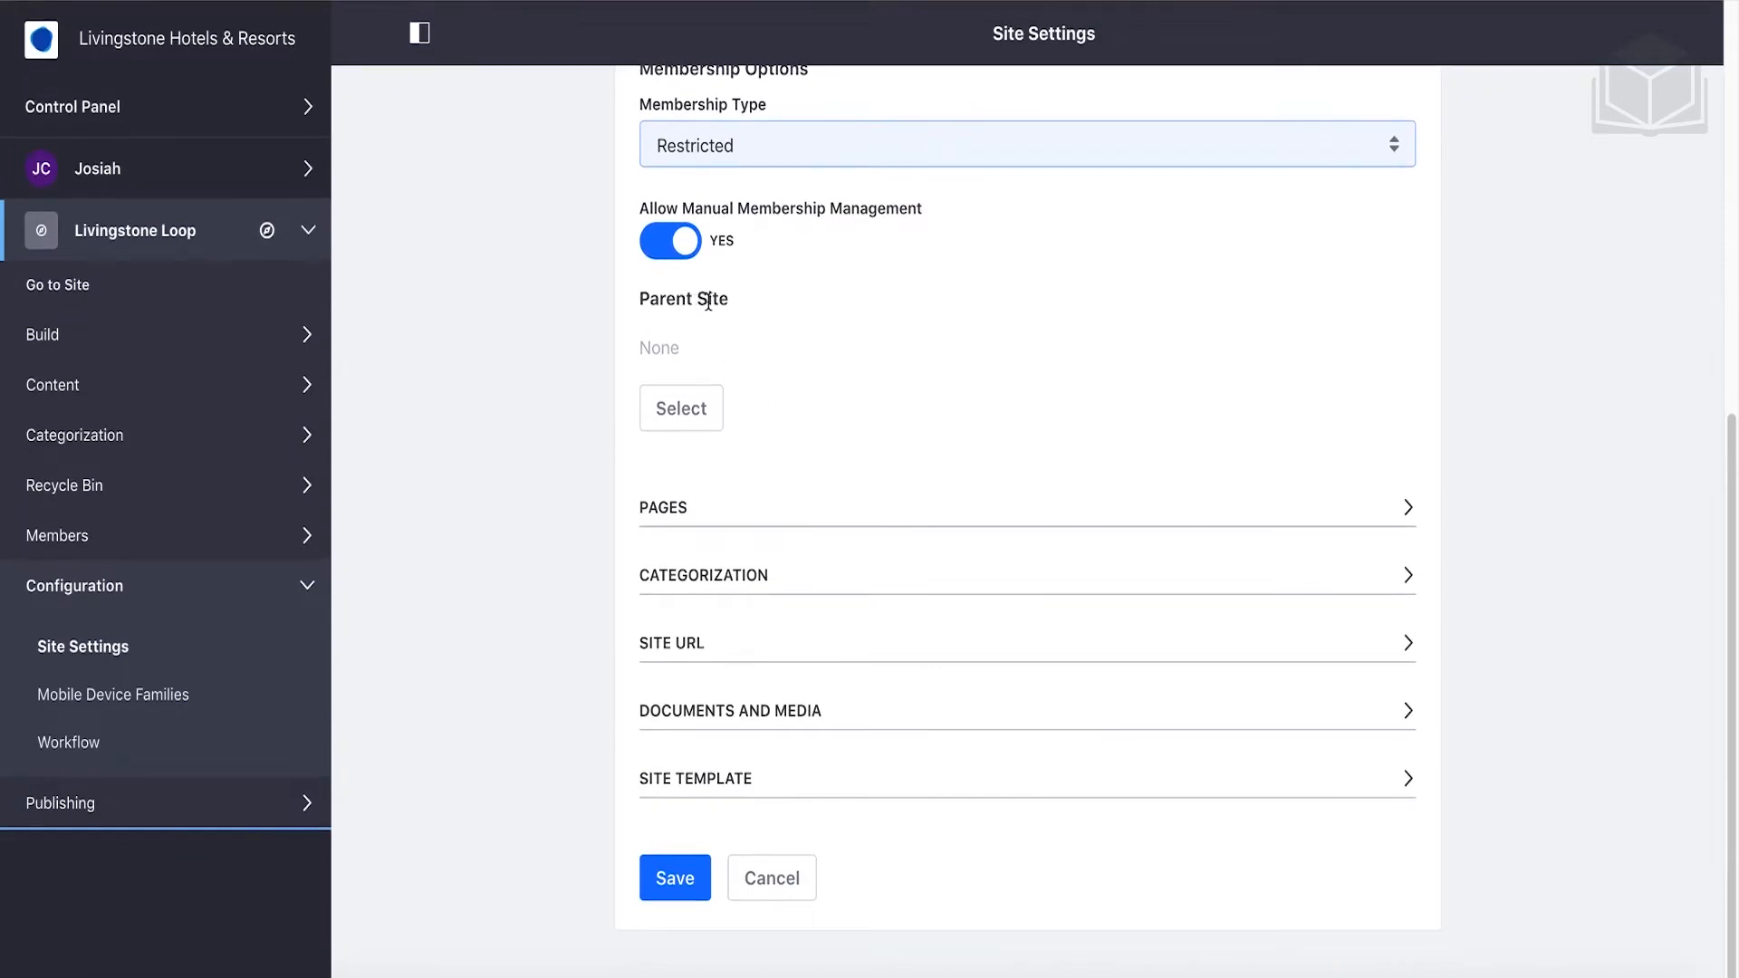
Set Livingstone Hotels & Resorts as the parent site of Livingstone Loop.
click(710, 425)
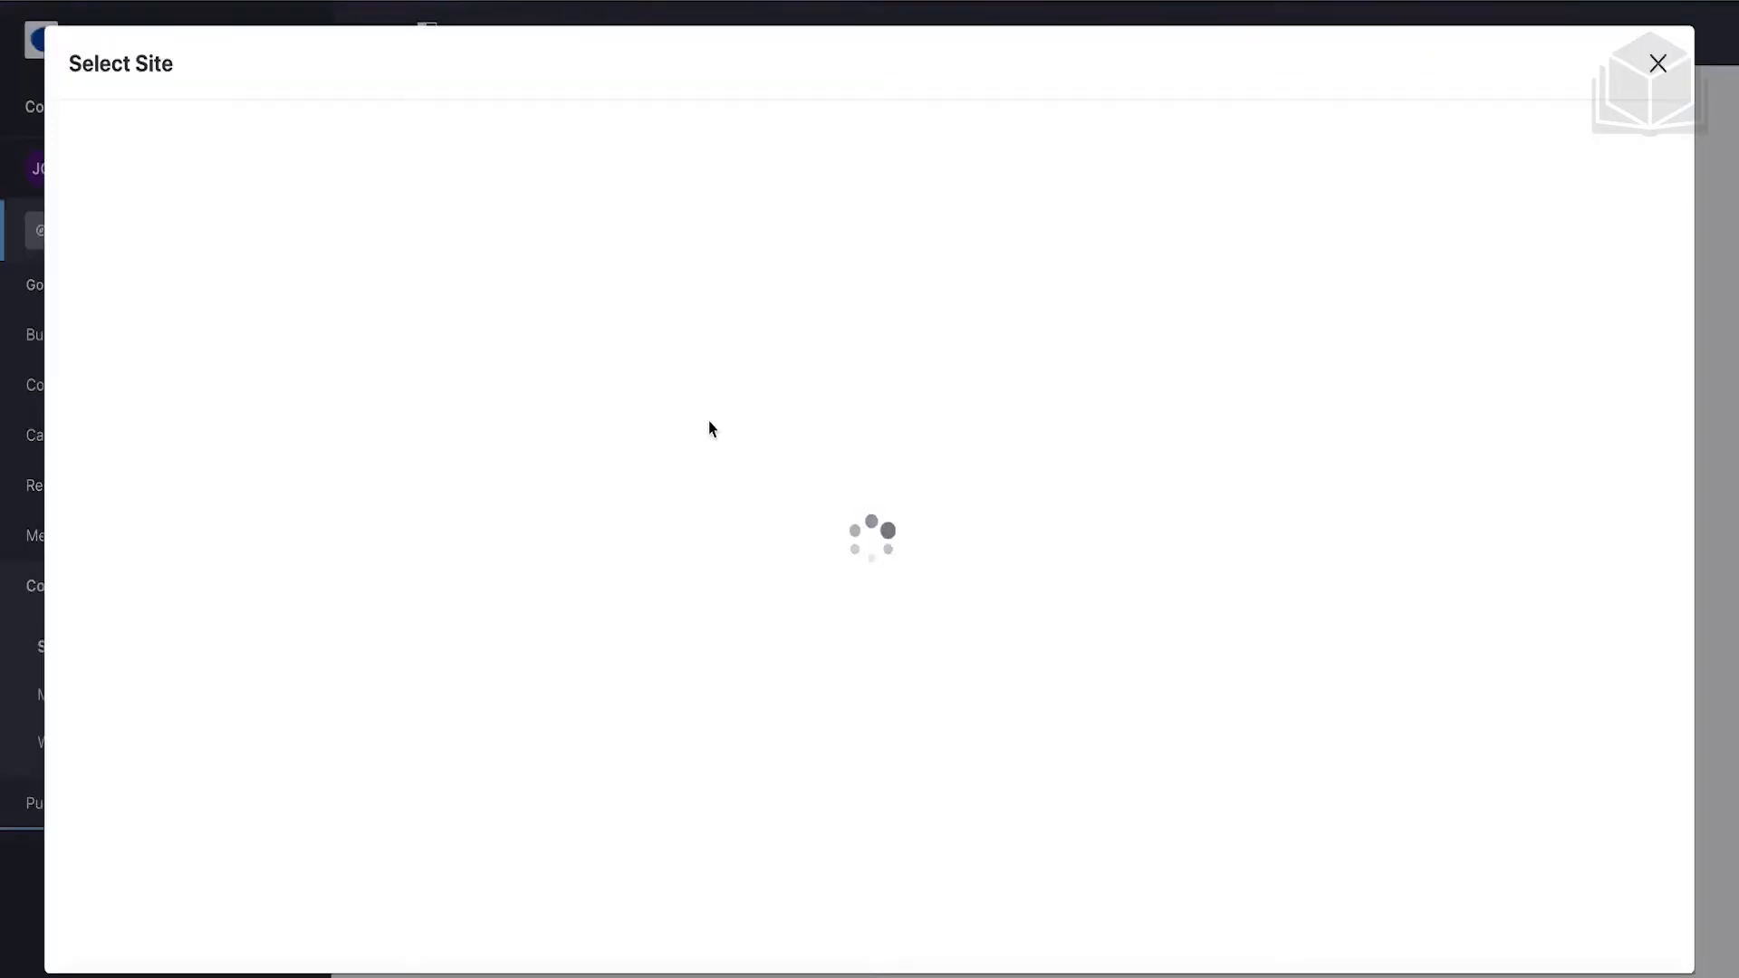
click(563, 195)
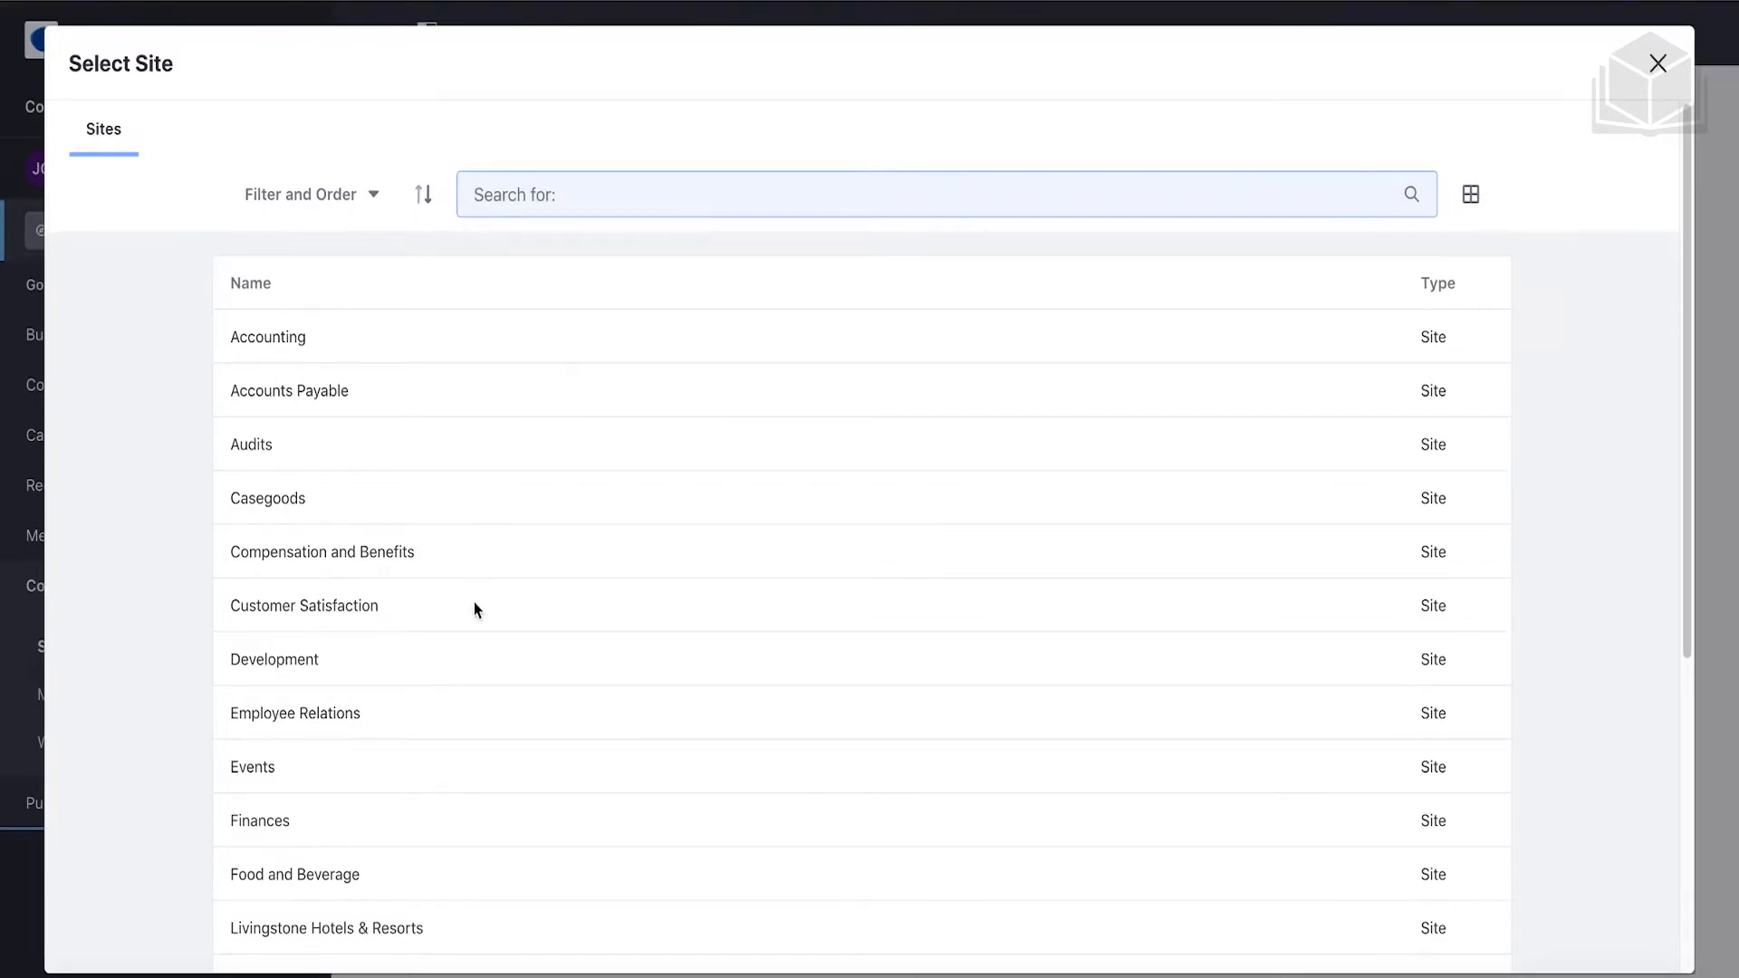
scroll(475, 598, down, 1)
scroll(474, 603, down, 1)
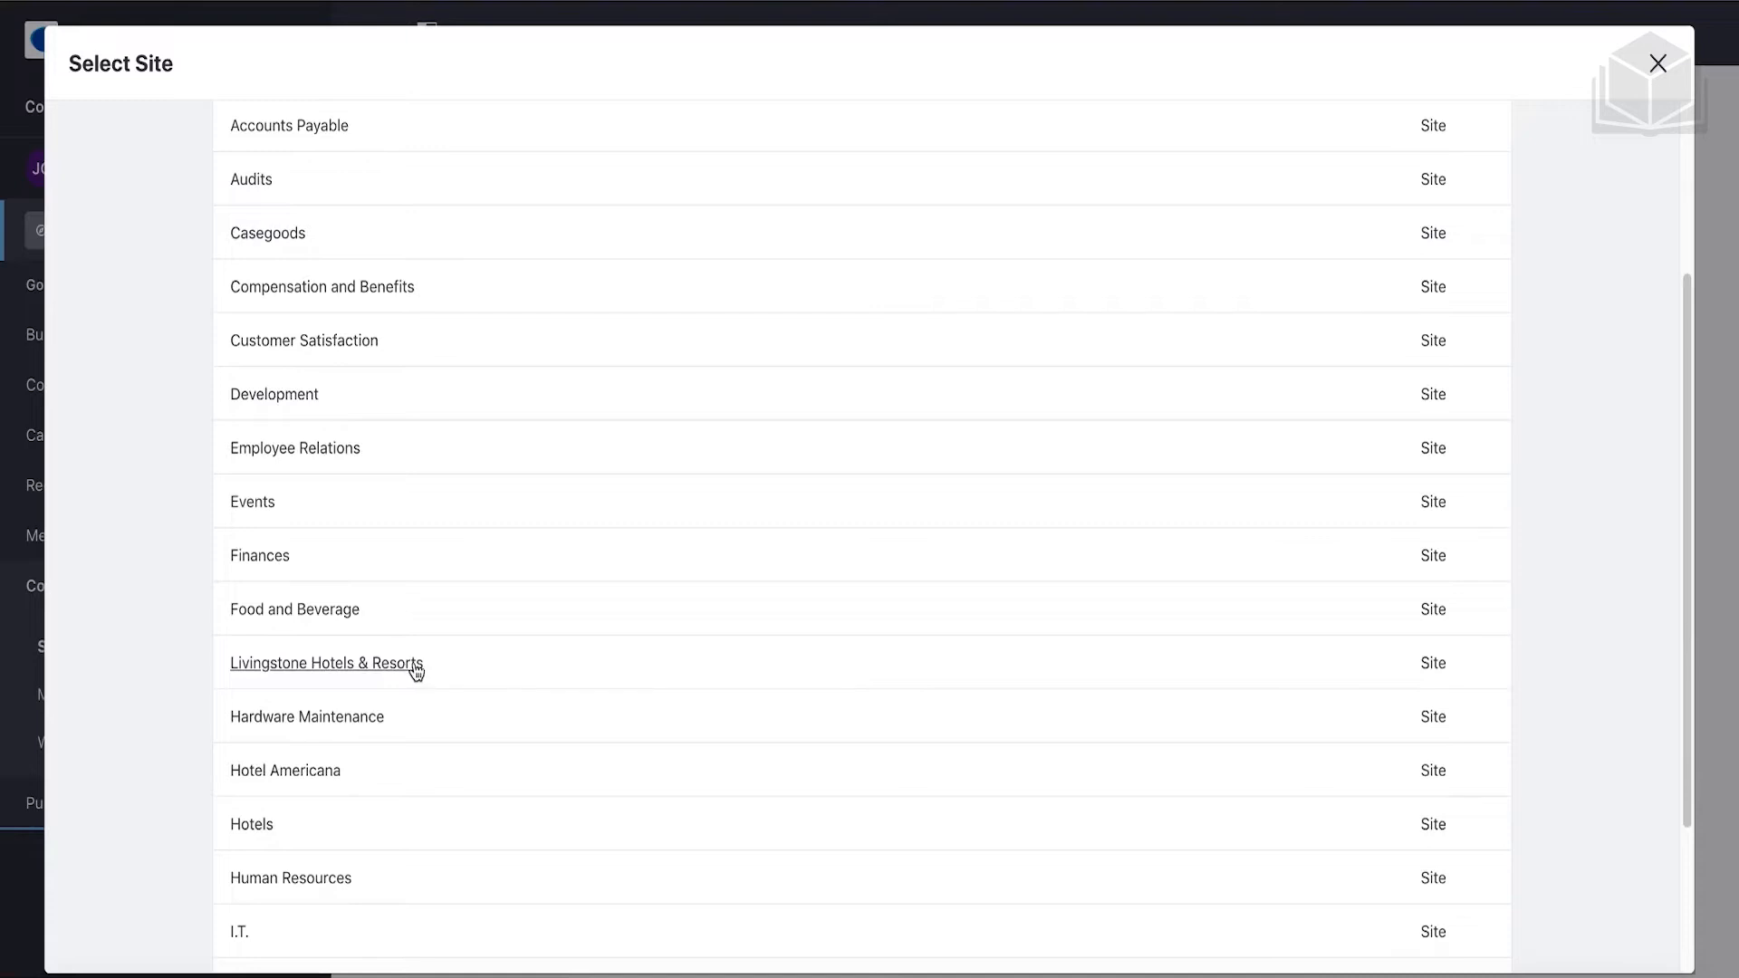
click(415, 671)
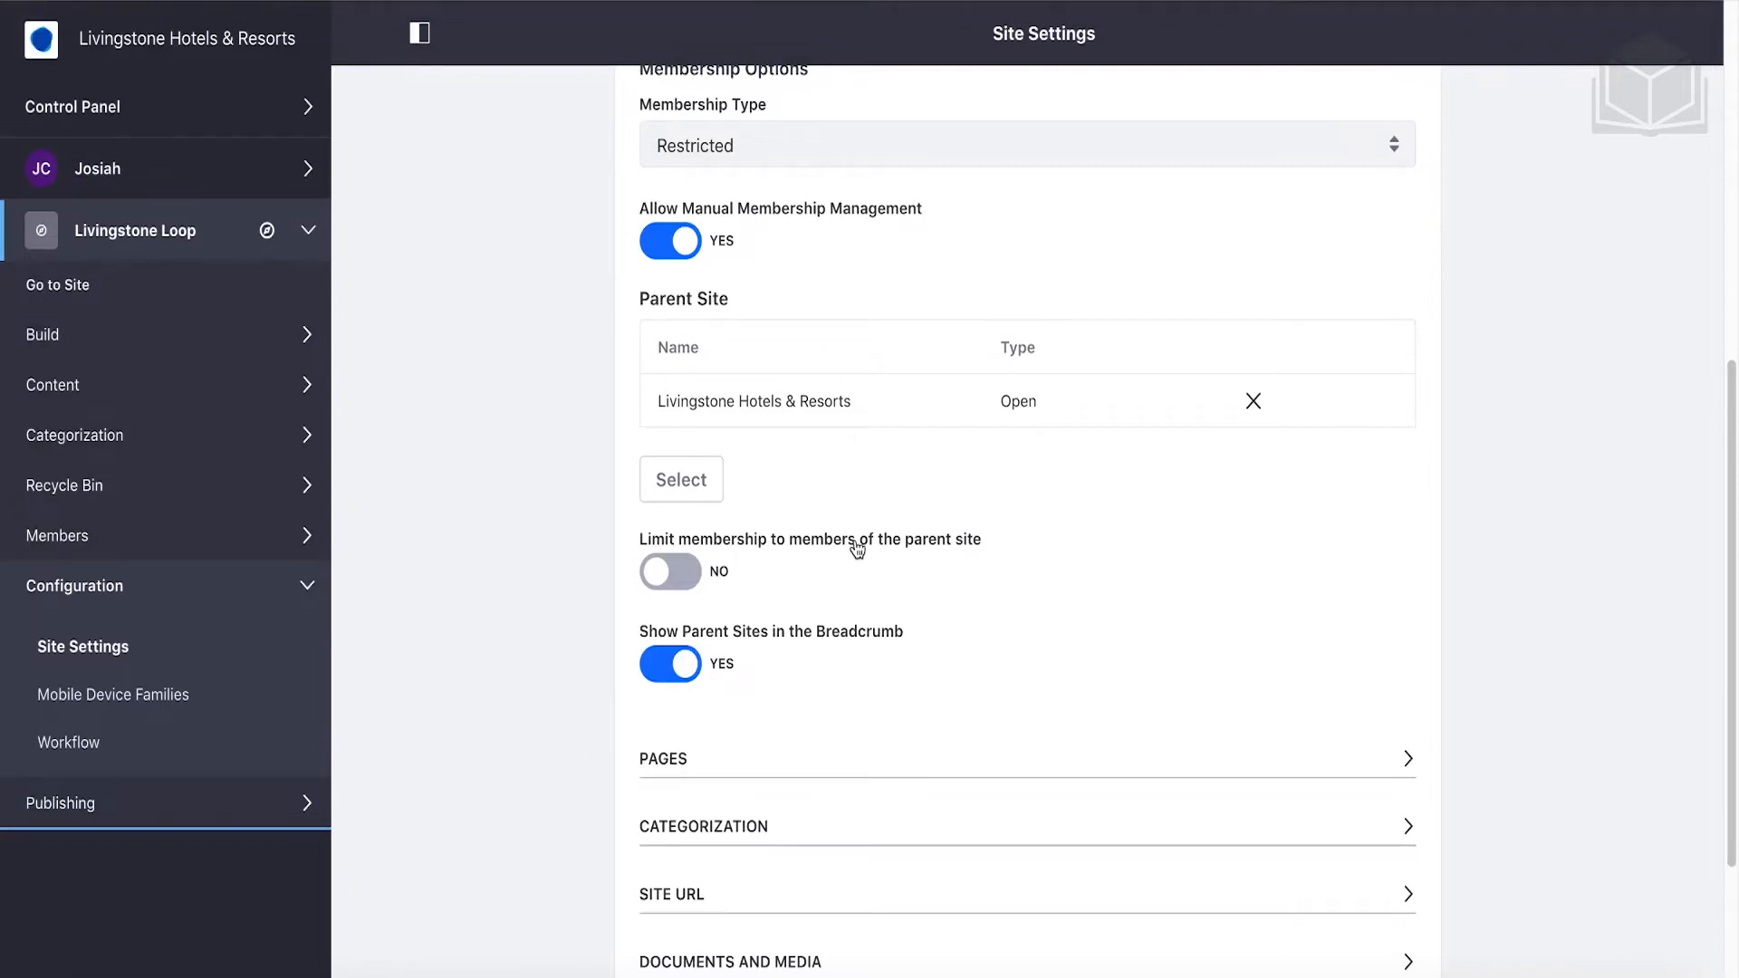
Limit membership to the parent site's members and save the site settings.
scroll(857, 549, down, 1)
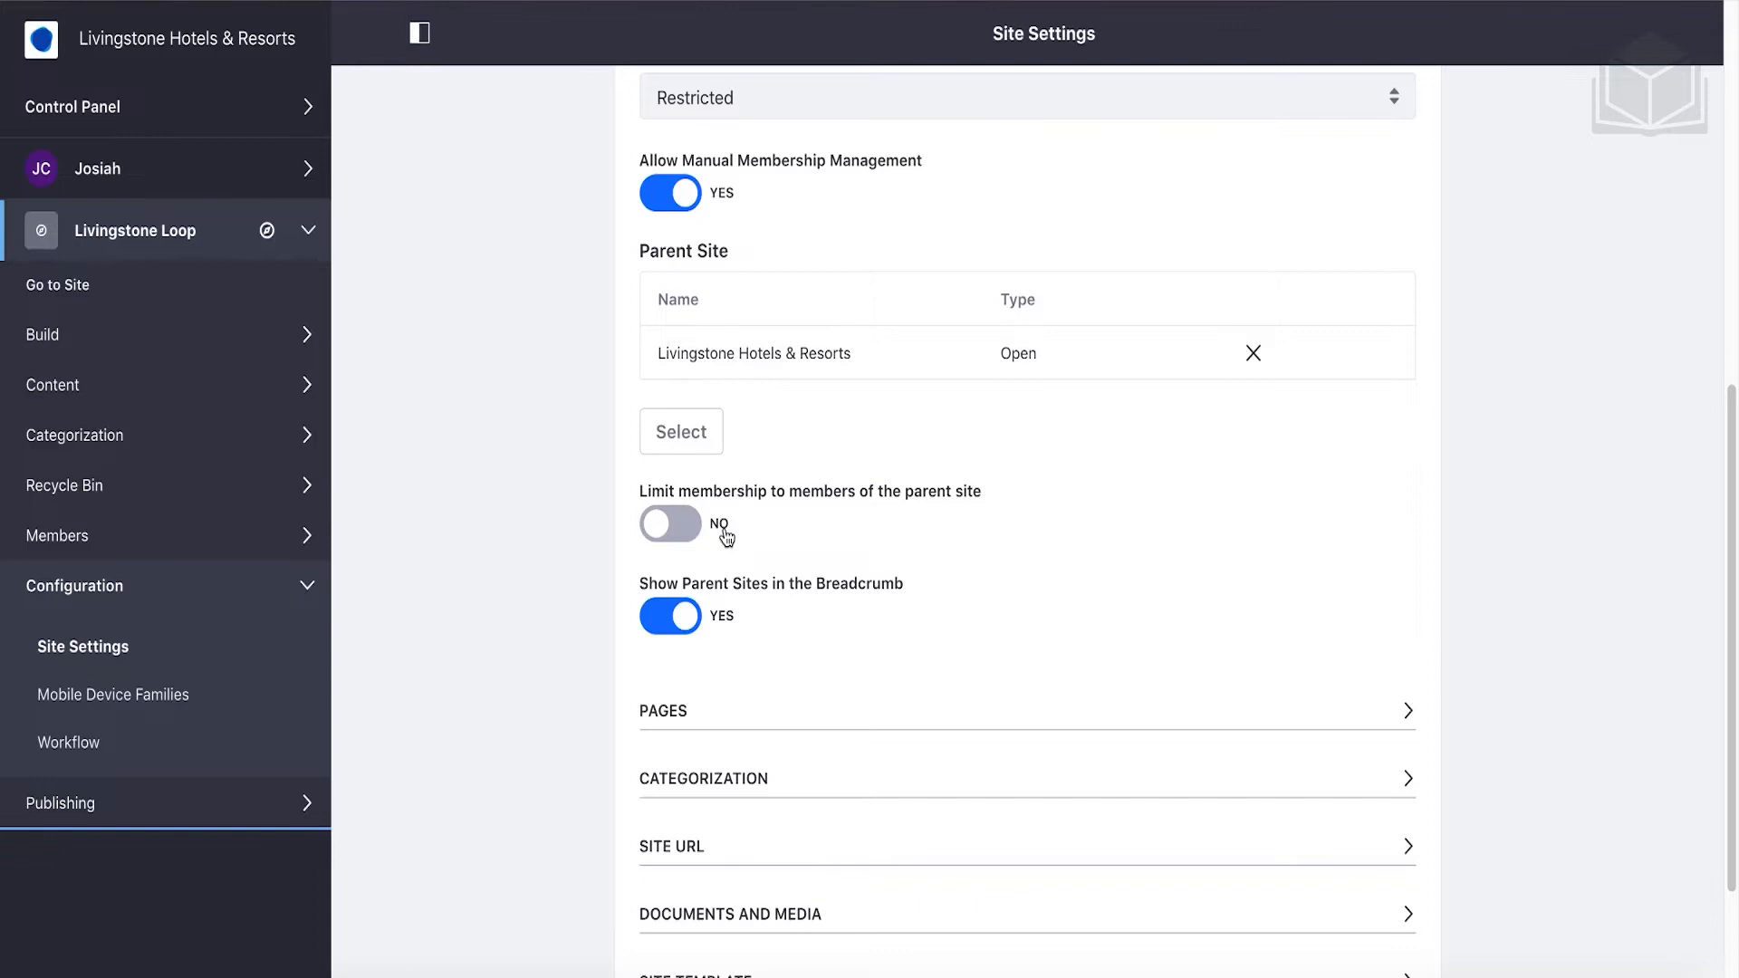
scroll(726, 536, down, 1)
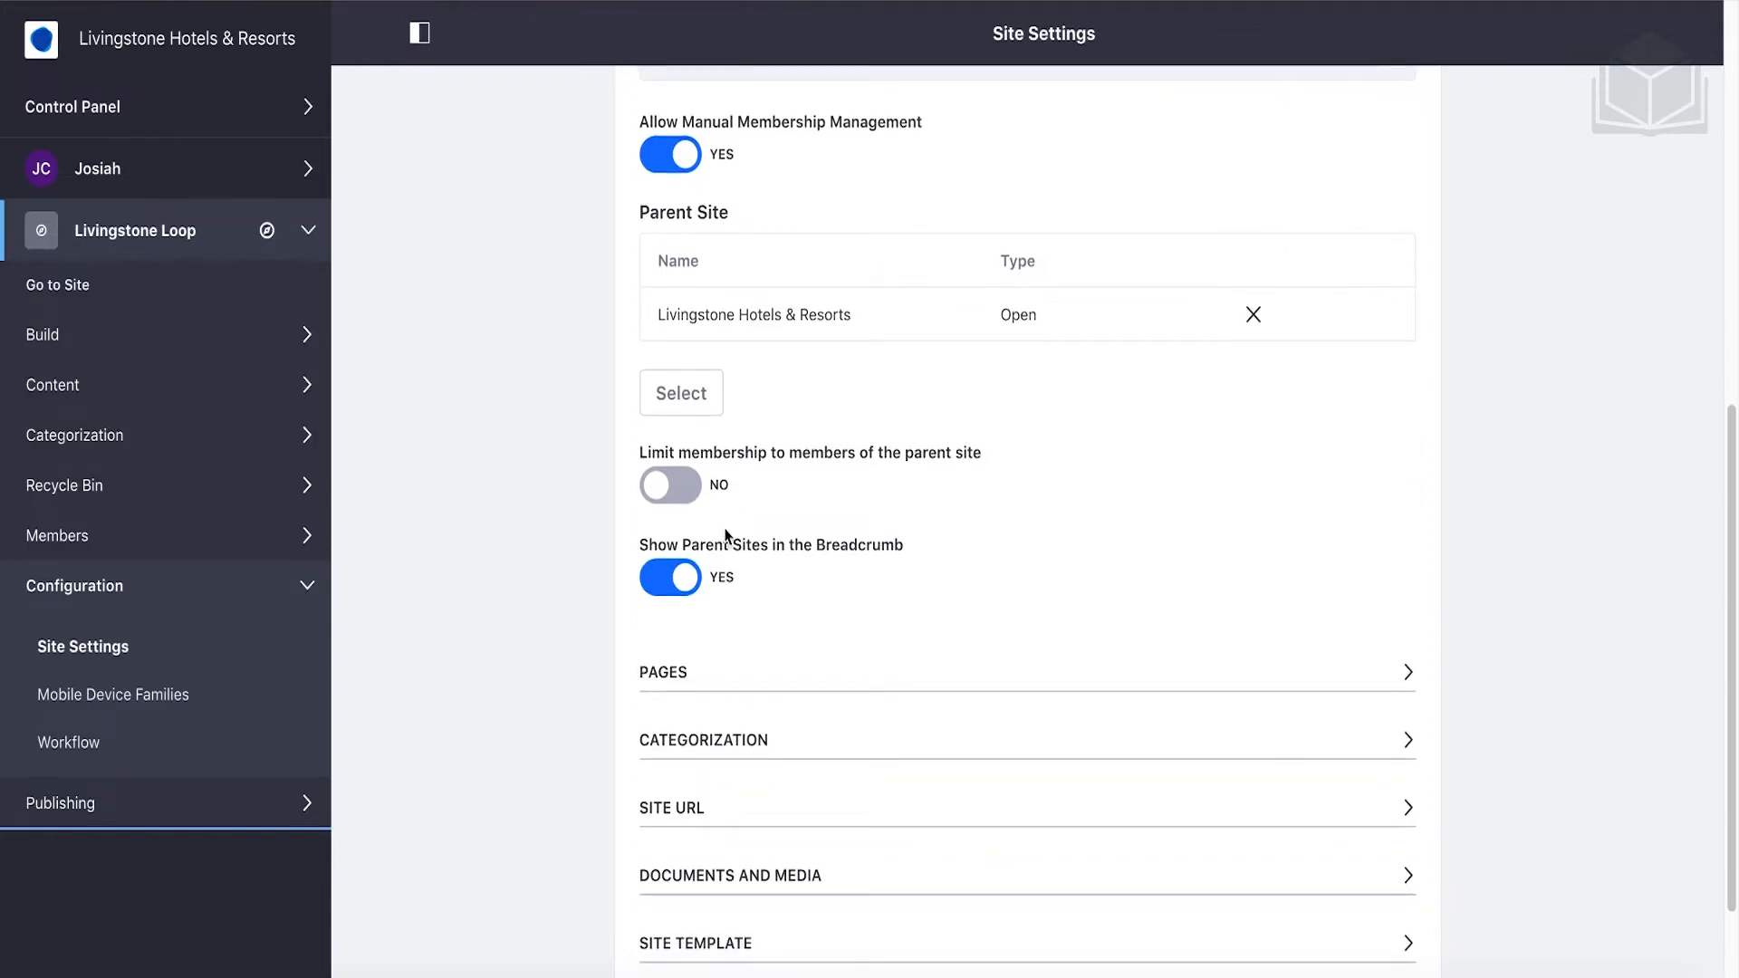
click(679, 487)
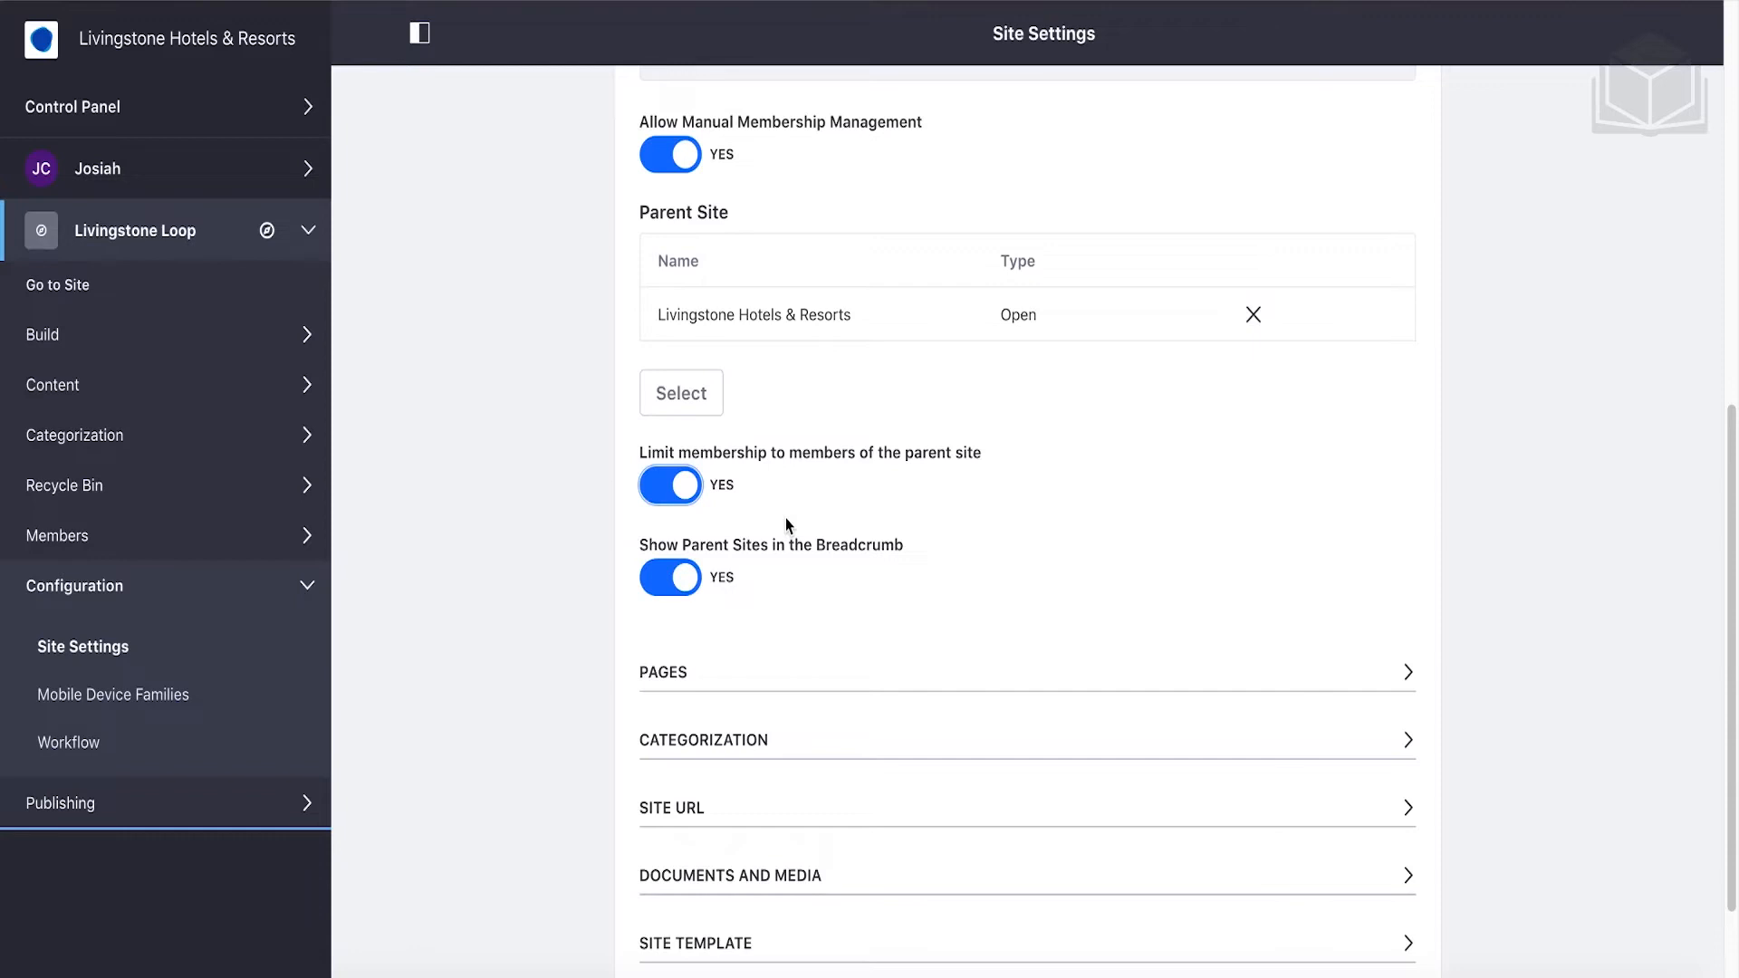
scroll(785, 519, down, 2)
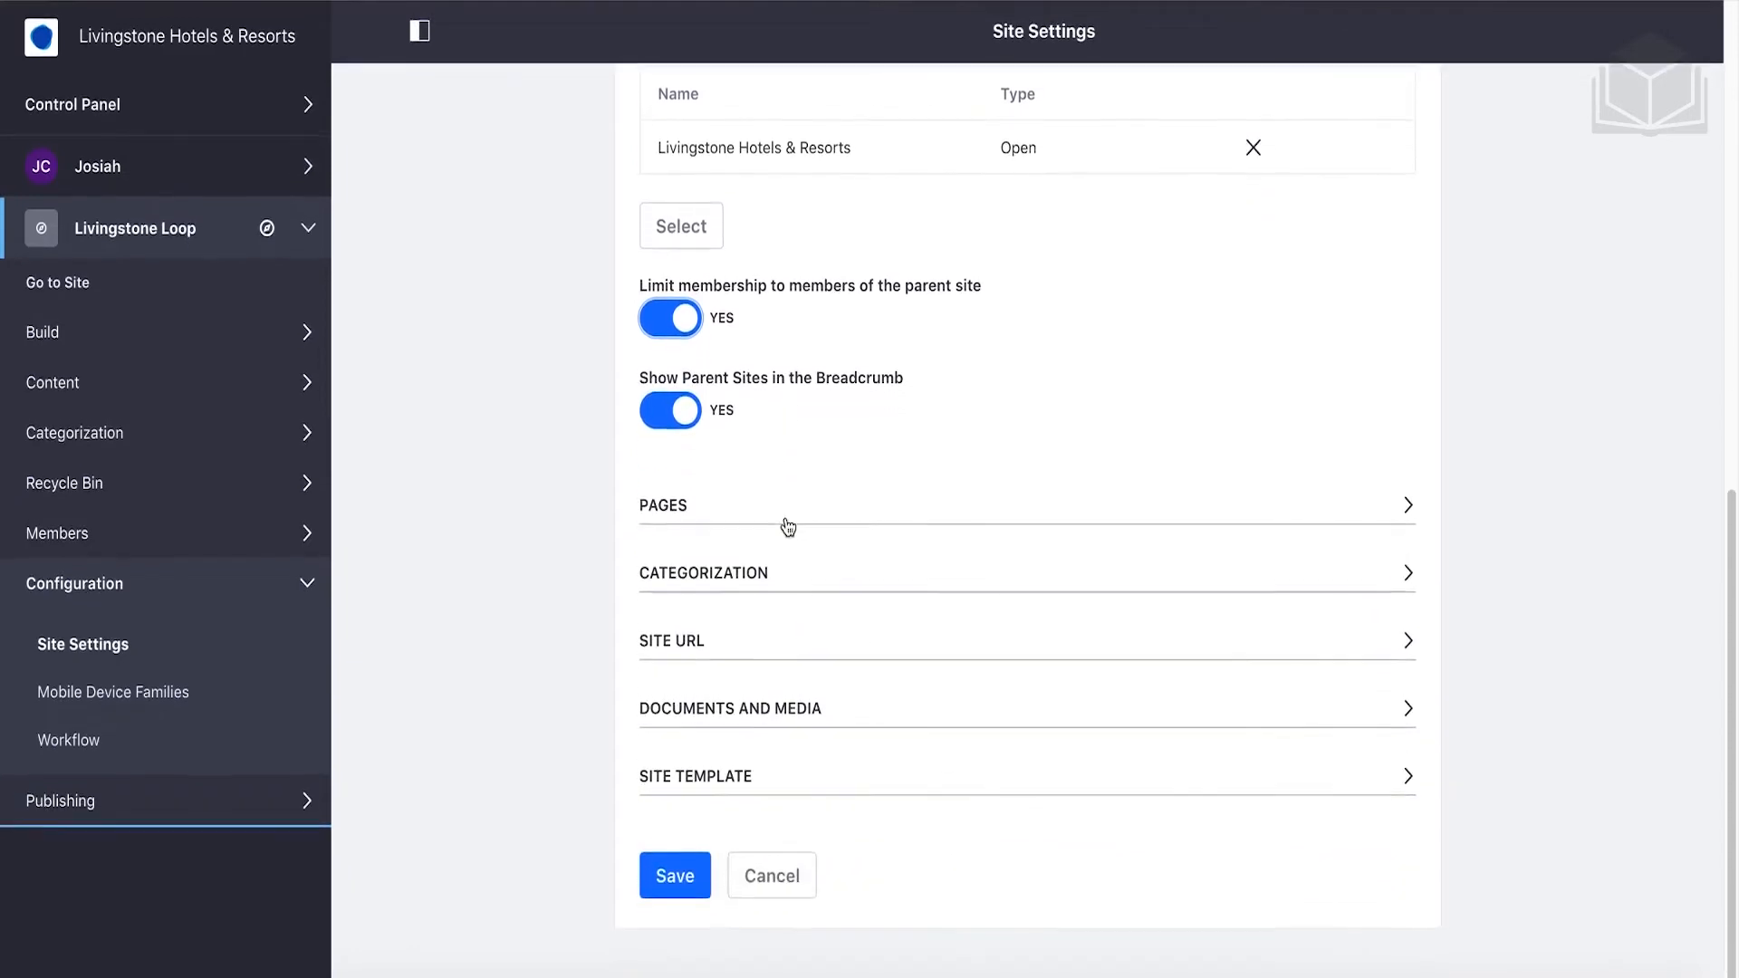
click(685, 883)
scroll(685, 894, up, 2)
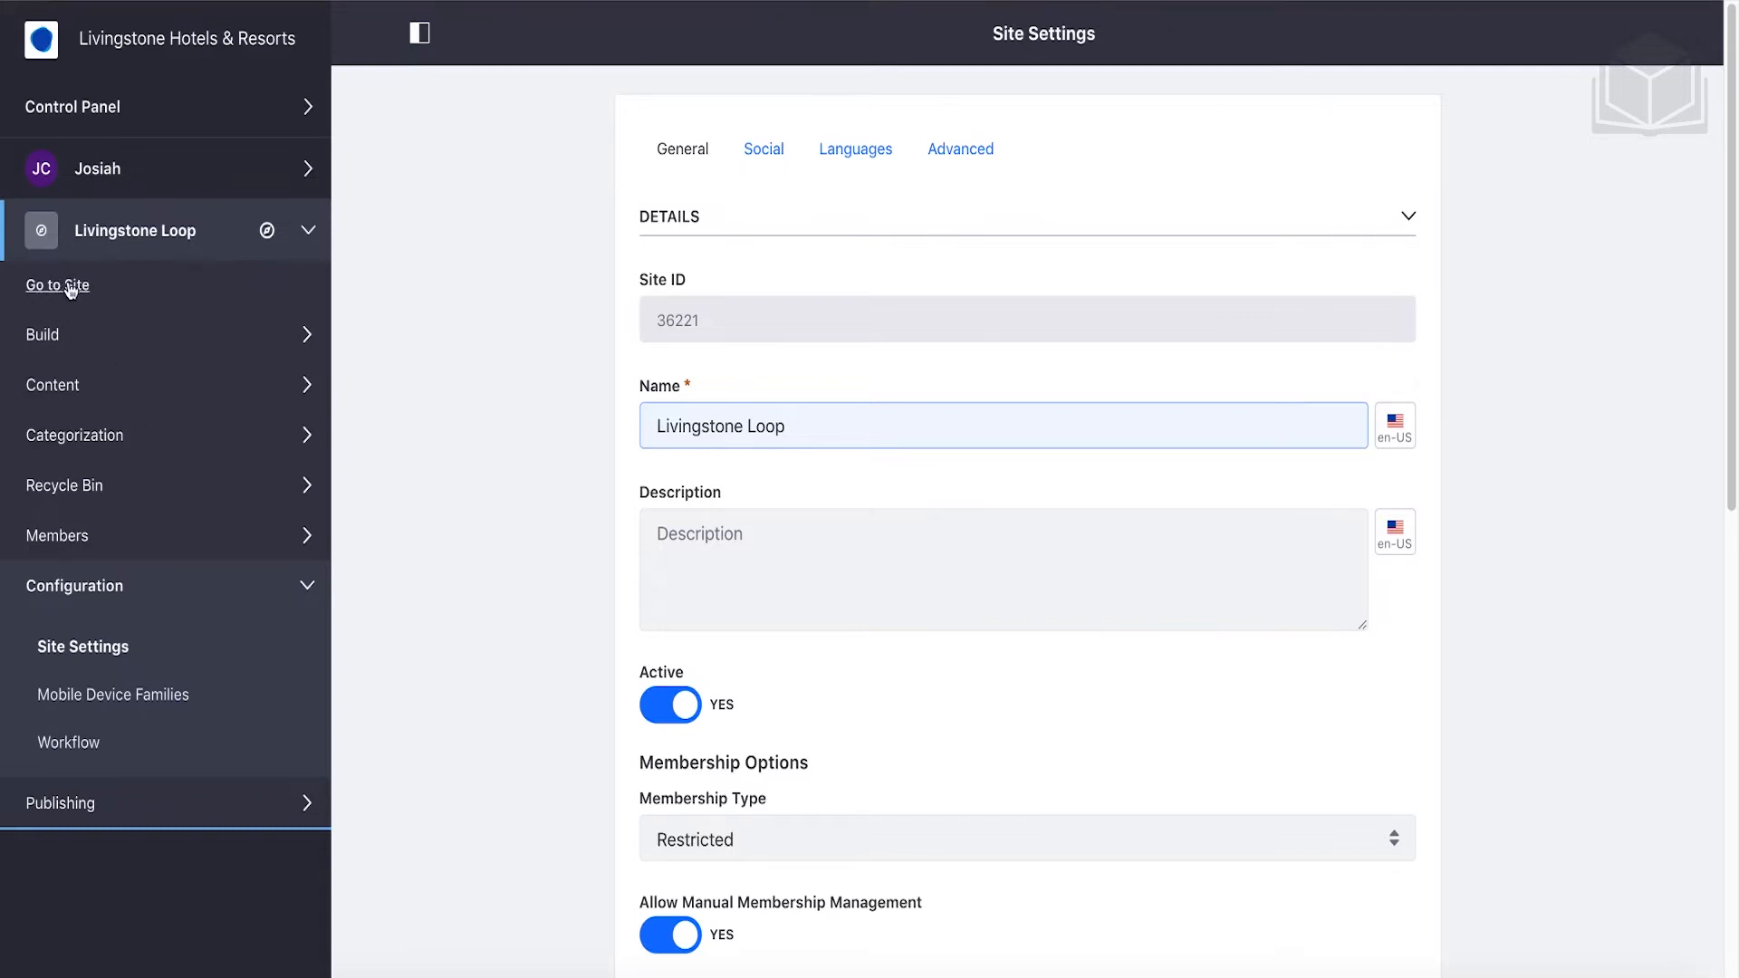
On the Home page, move Language Selector to the left column and Activities above Recent Content.
click(123, 286)
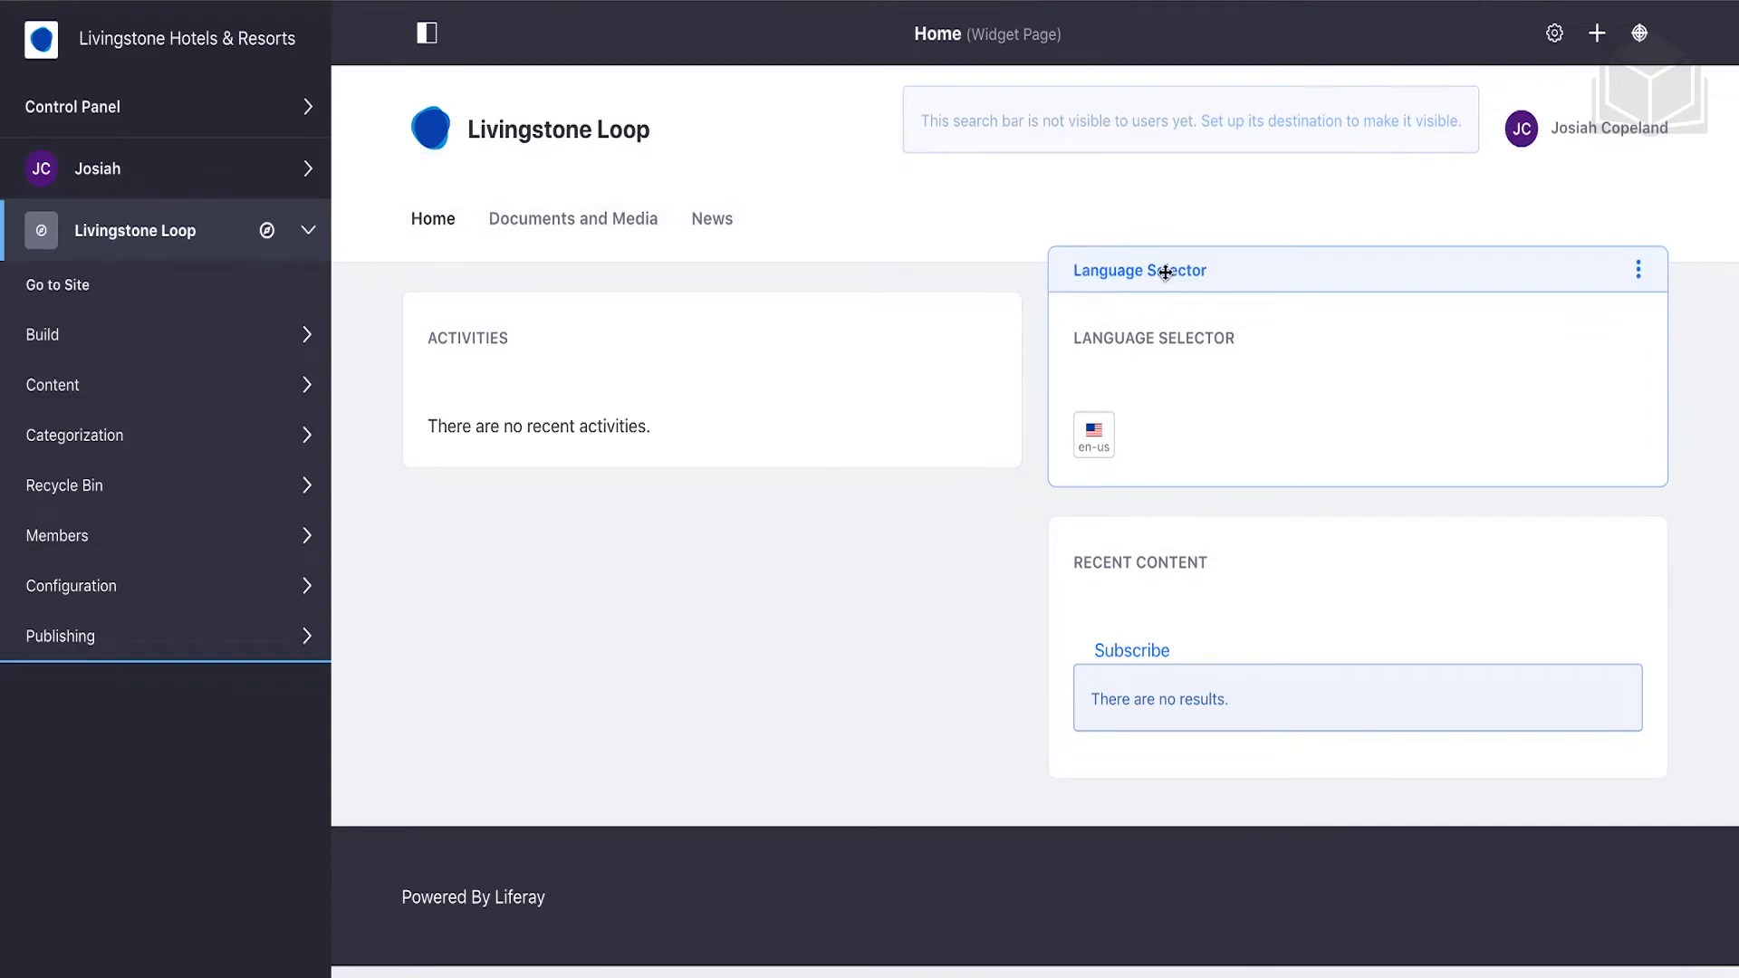
drag(1191, 268, 633, 297)
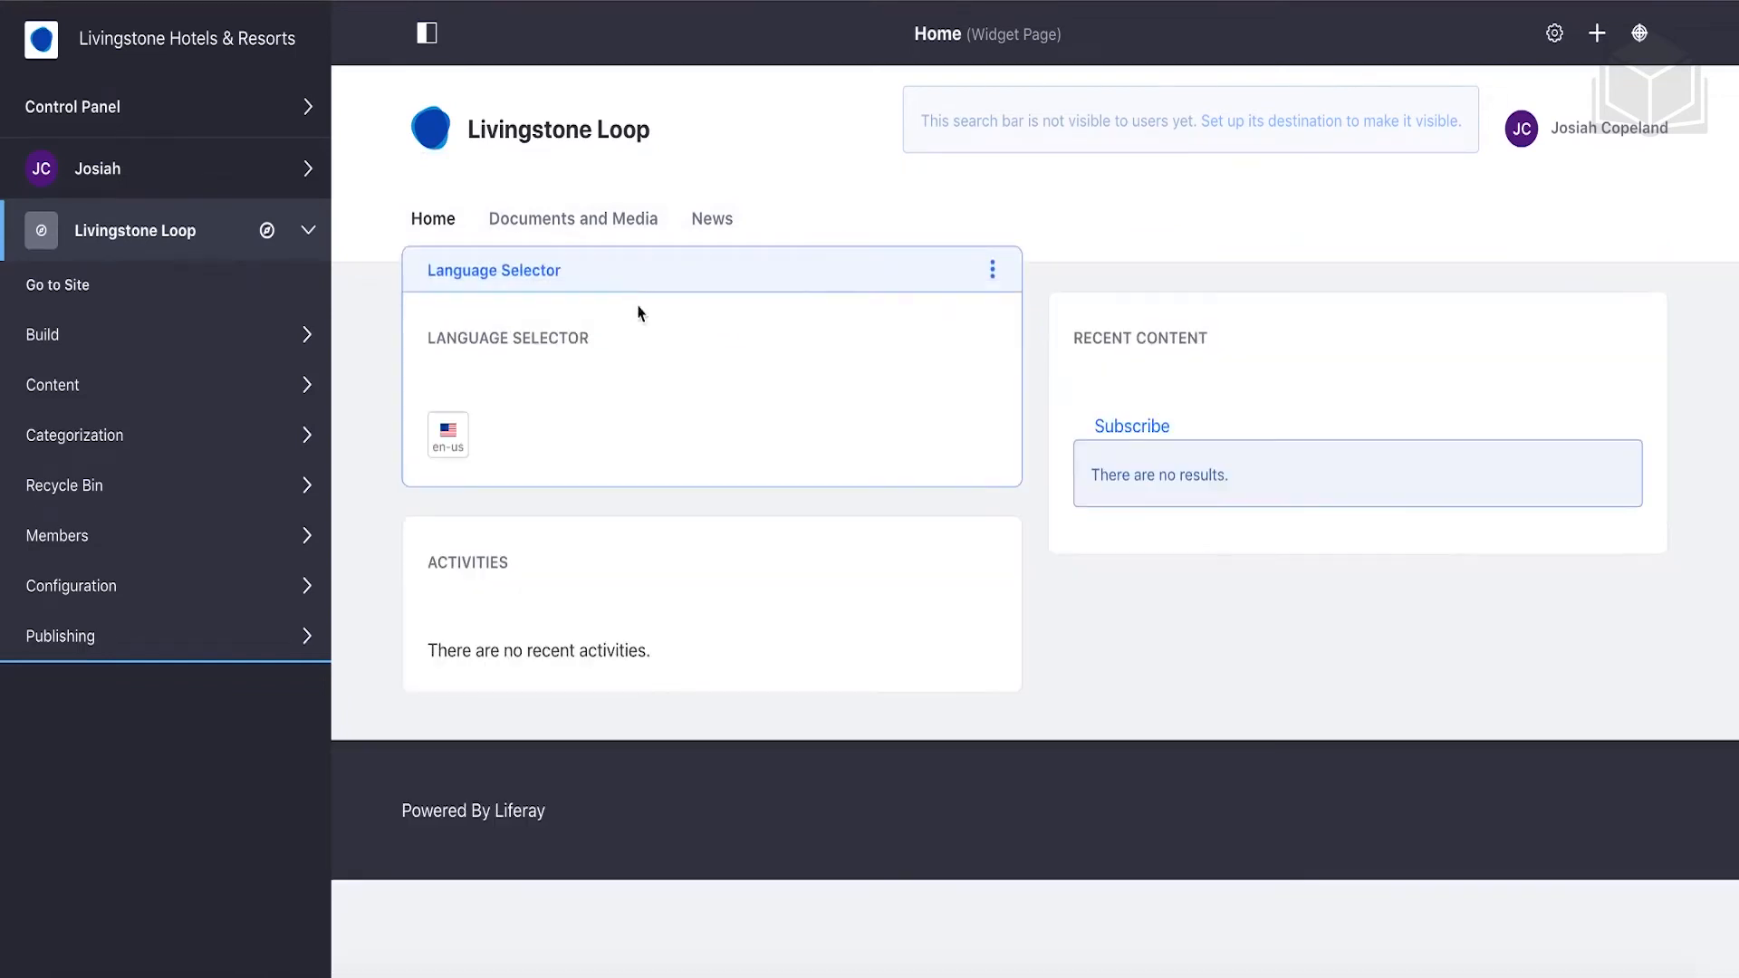
drag(749, 515, 1295, 392)
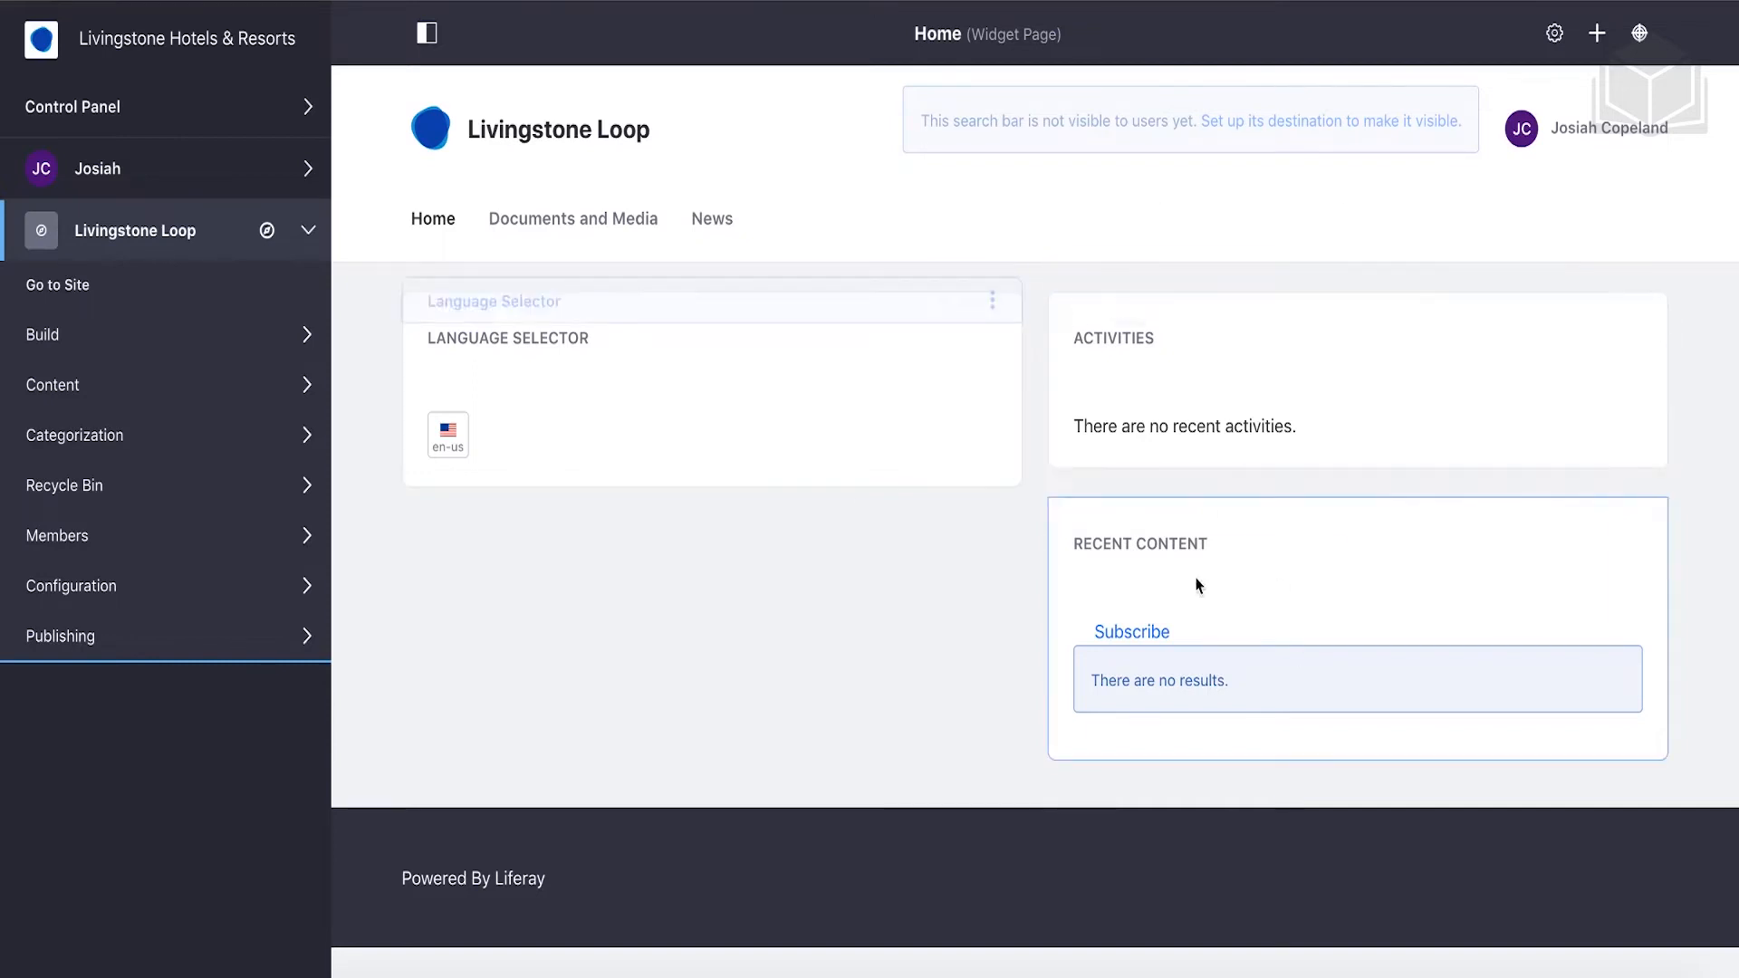
Switch the Home page to the fourth 2 Columns layout, with the narrower left column, and save.
click(1554, 36)
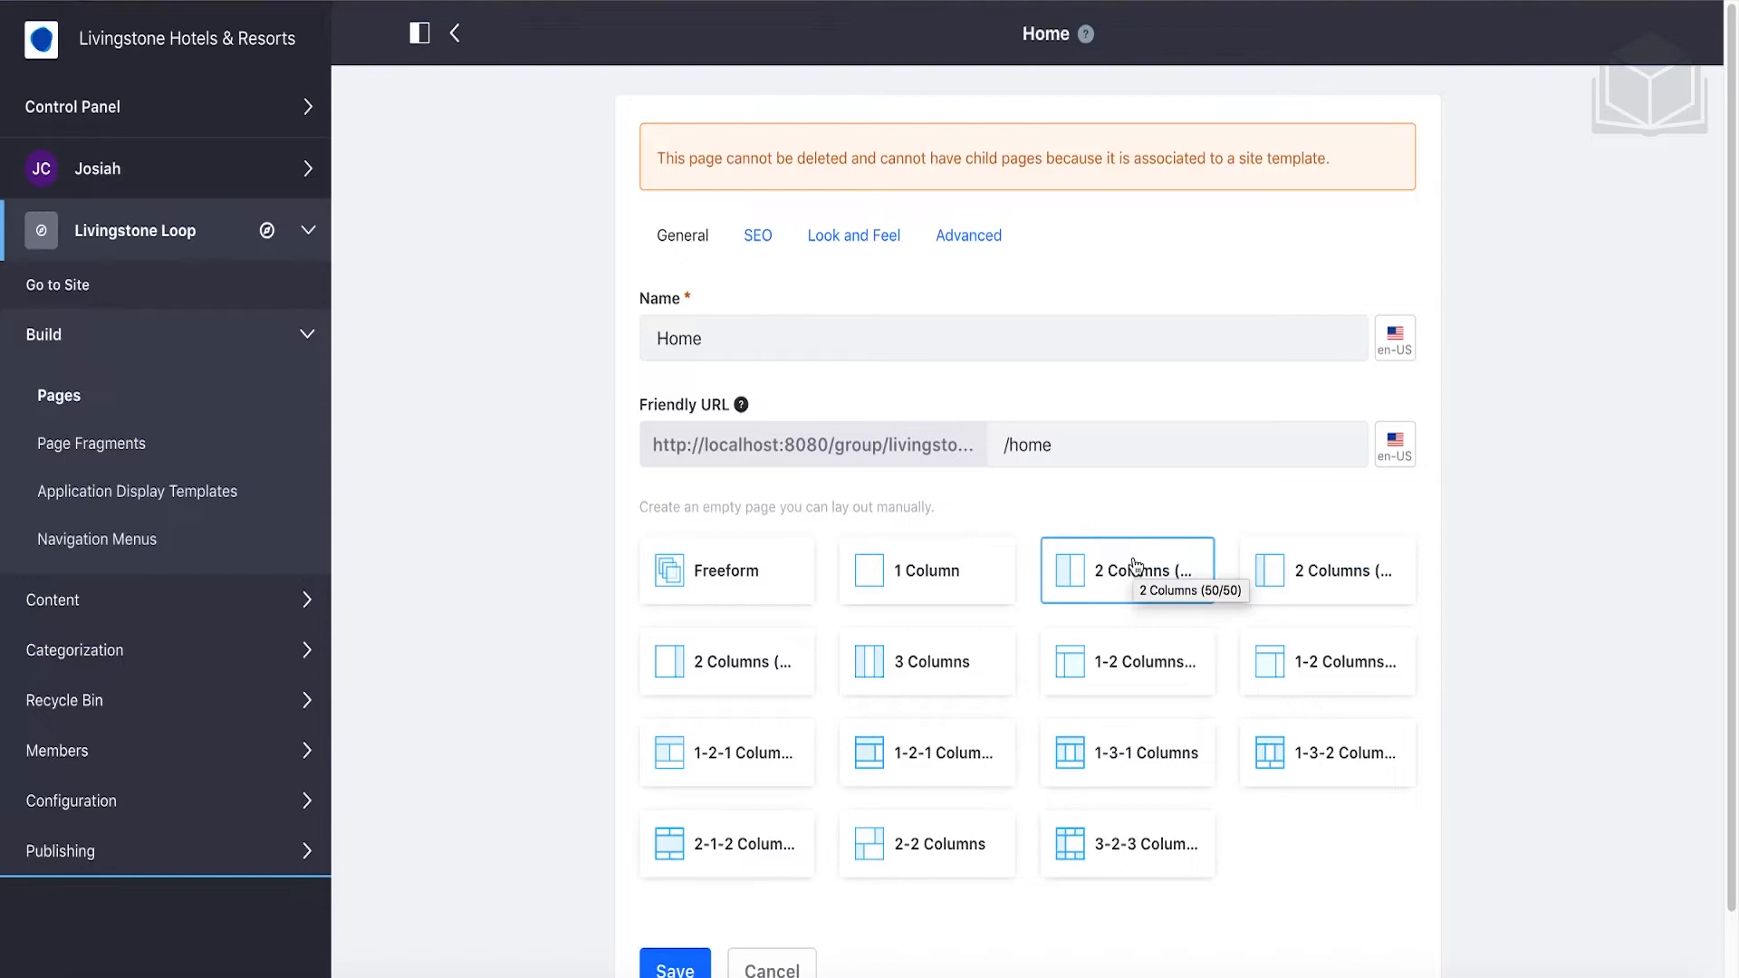
scroll(1135, 566, down, 1)
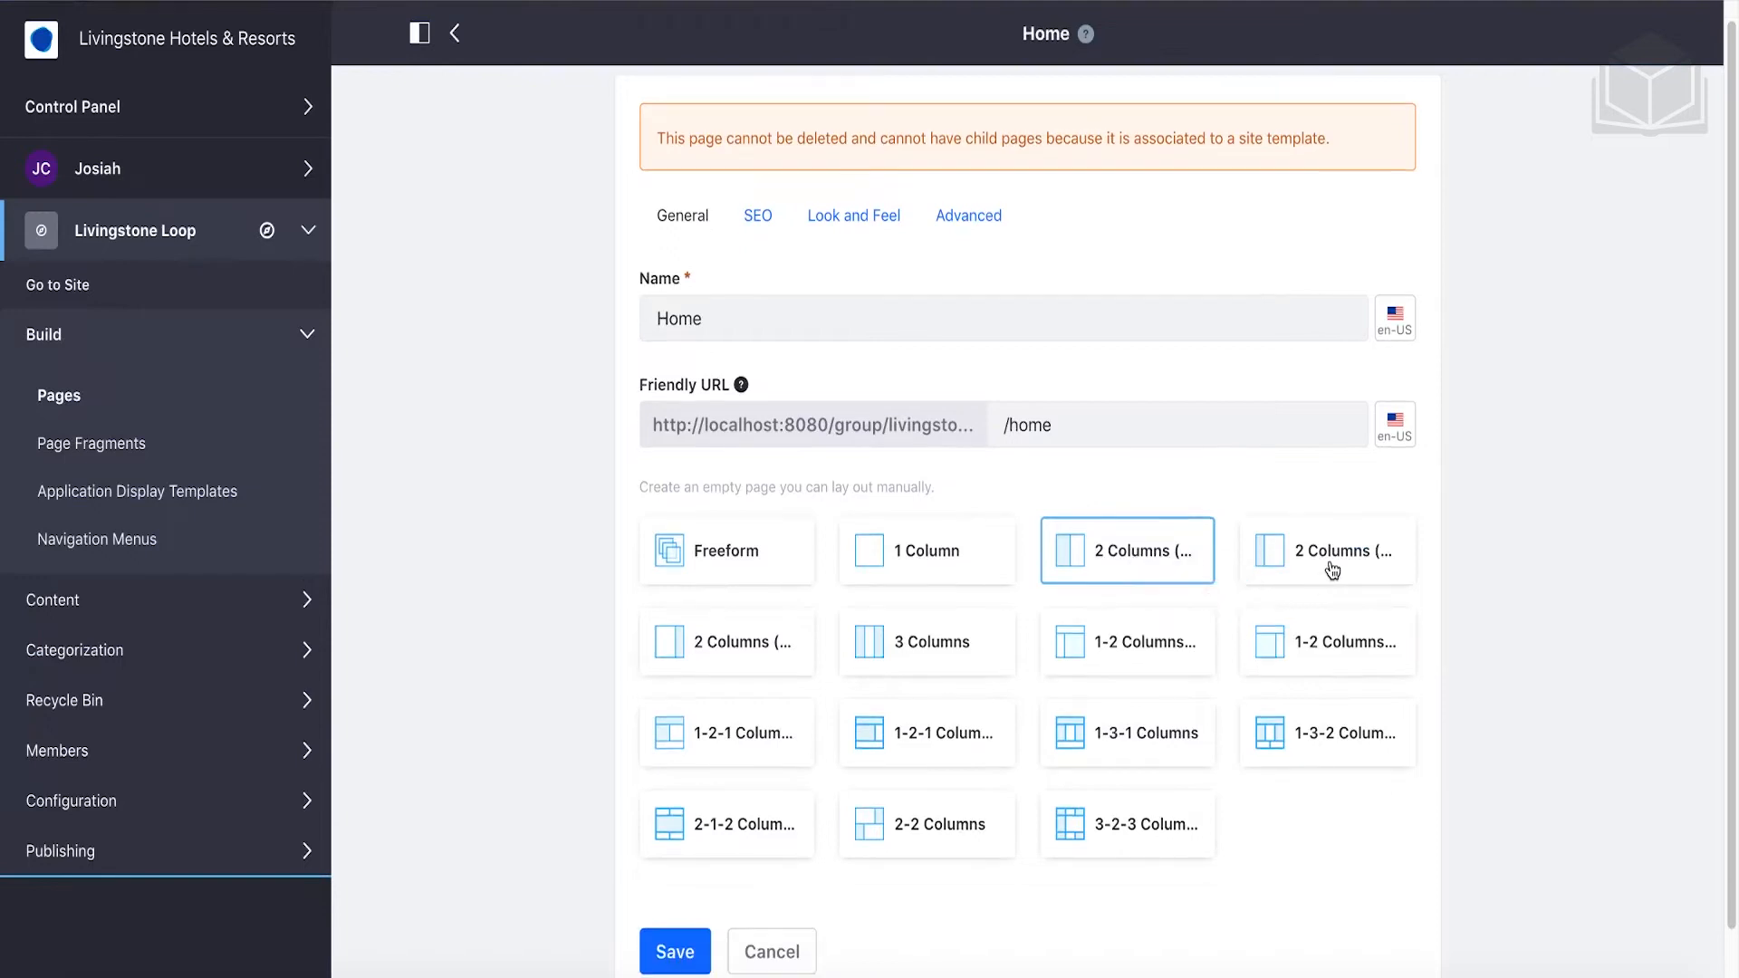
click(1349, 555)
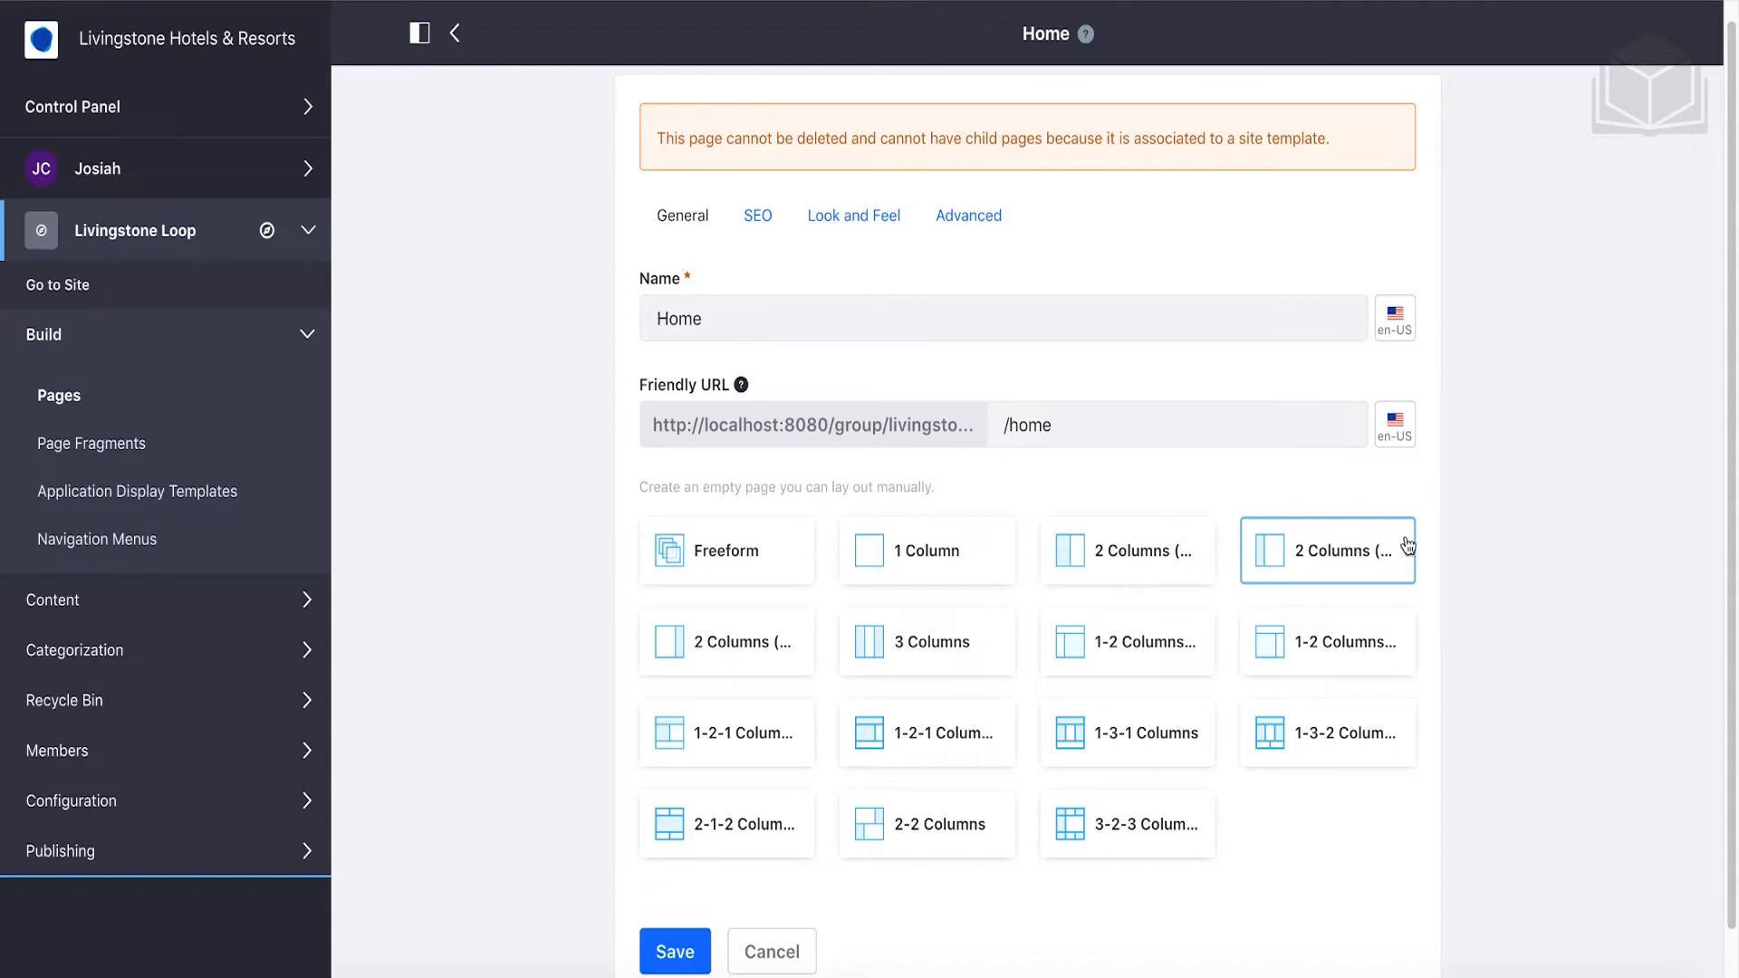
click(700, 963)
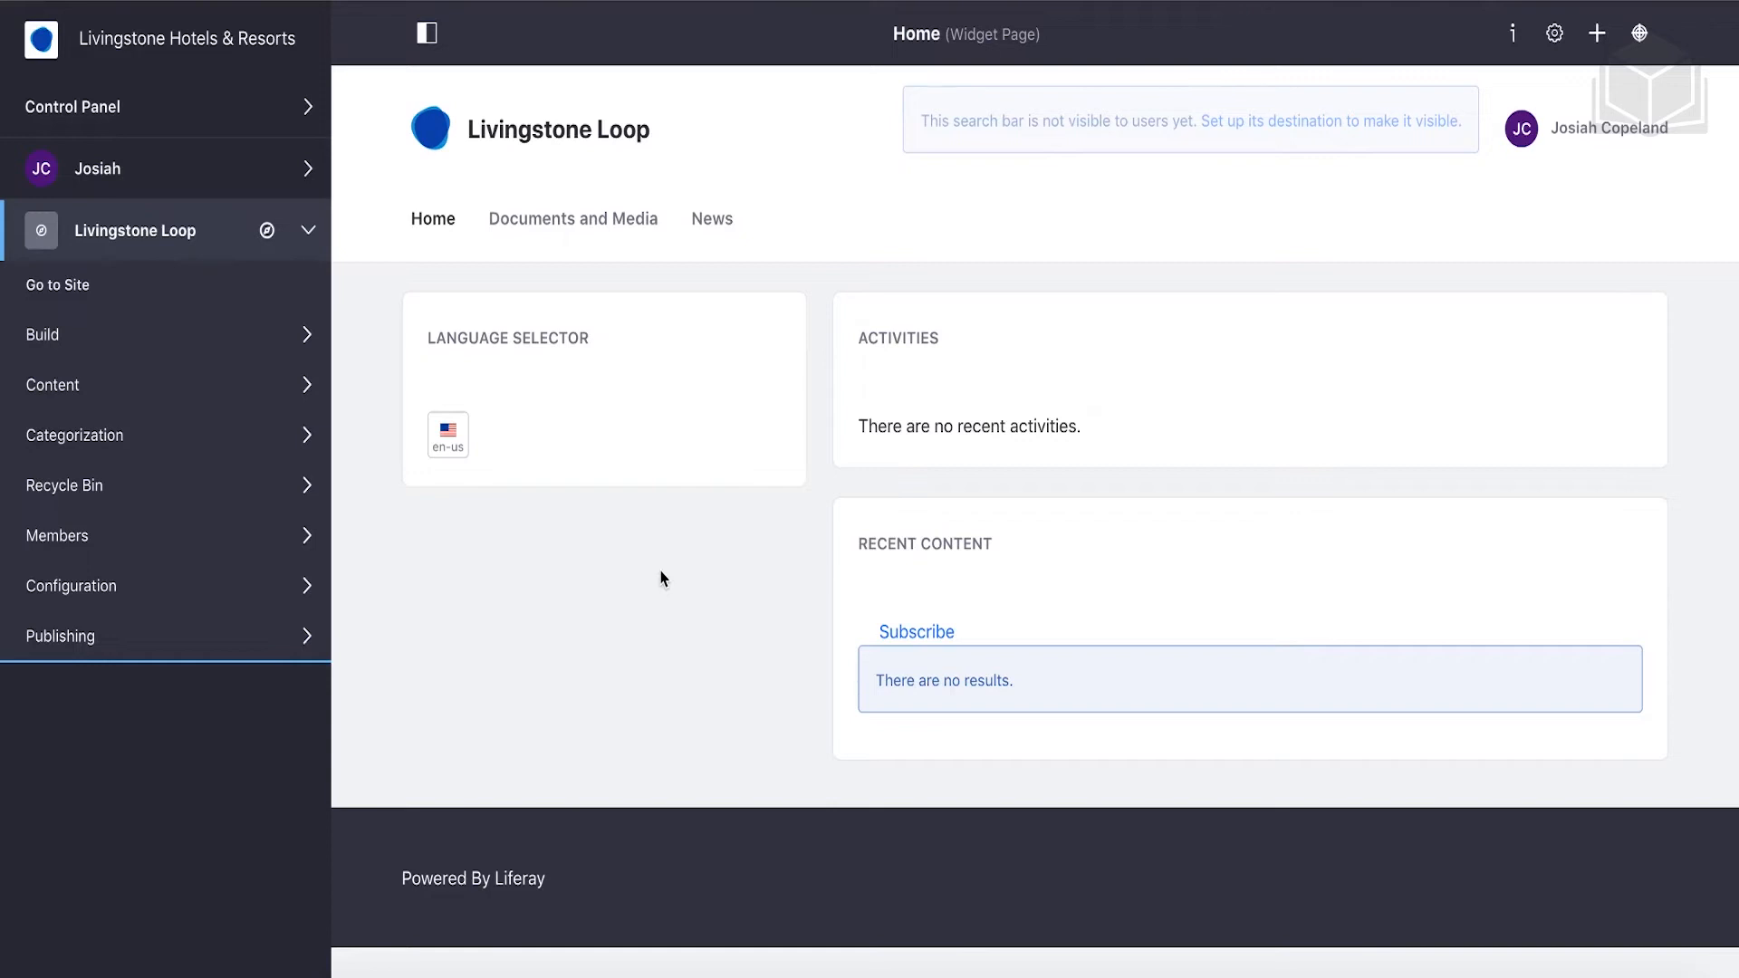
In Control Panel > Sites > Sites, open the '1 Child Sites' list of Livingstone Hotels & Resorts.
click(254, 127)
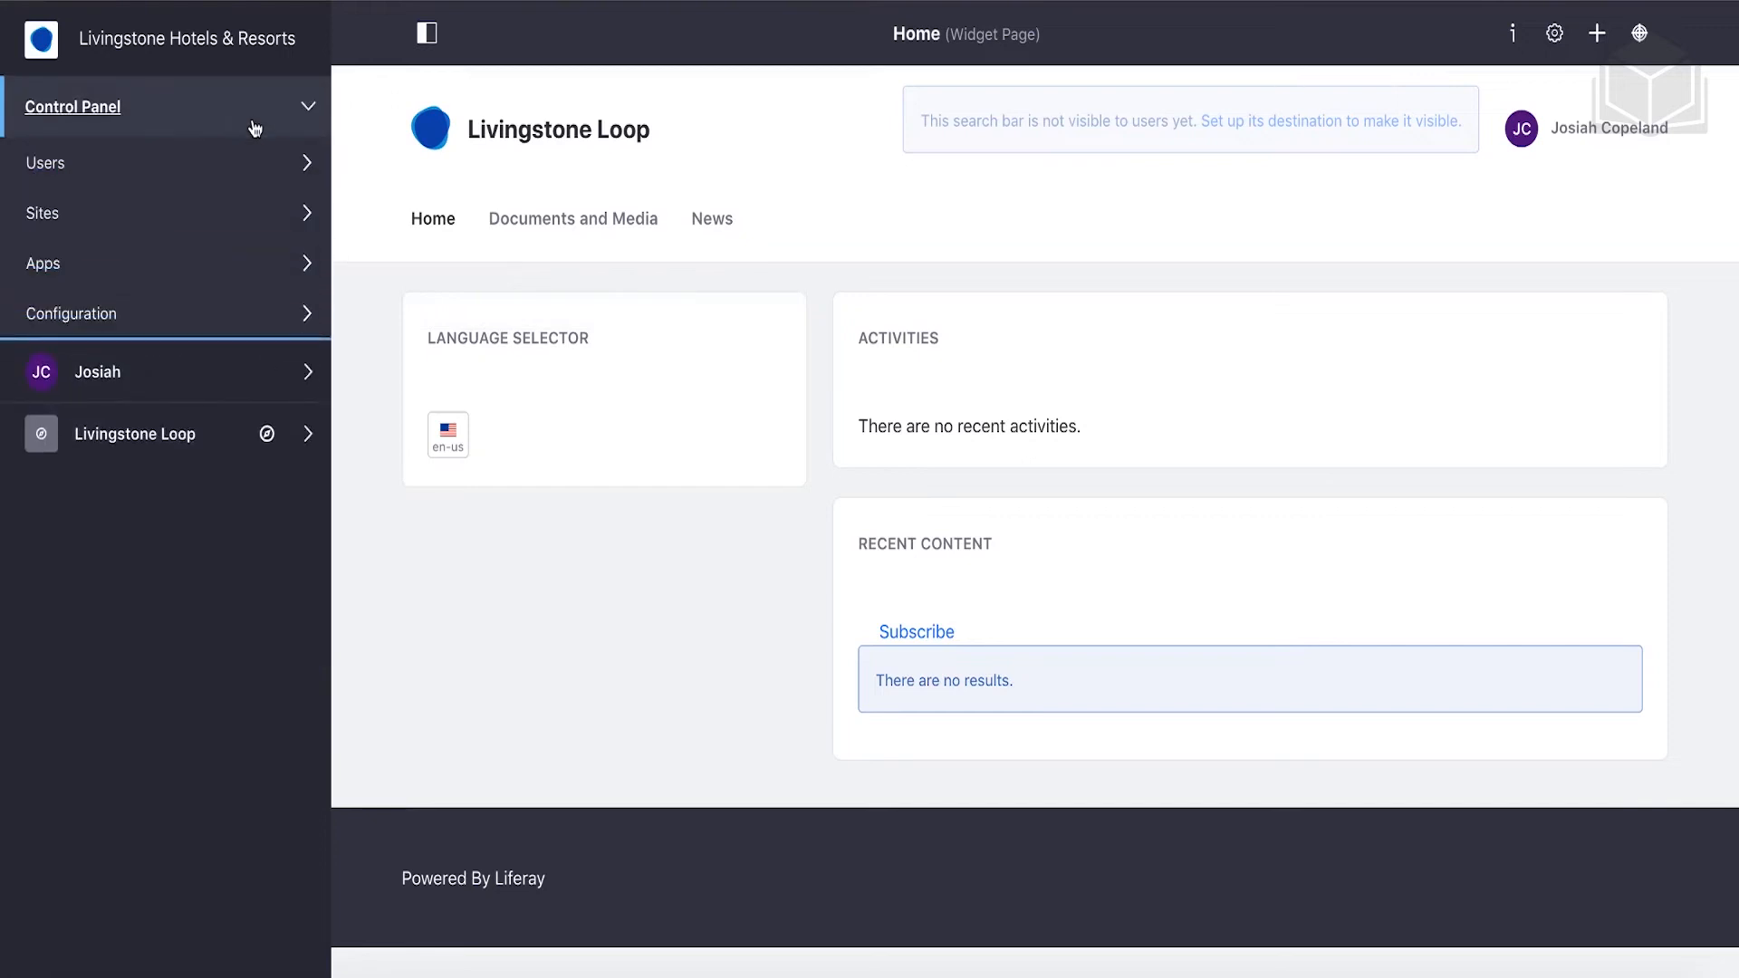
click(173, 222)
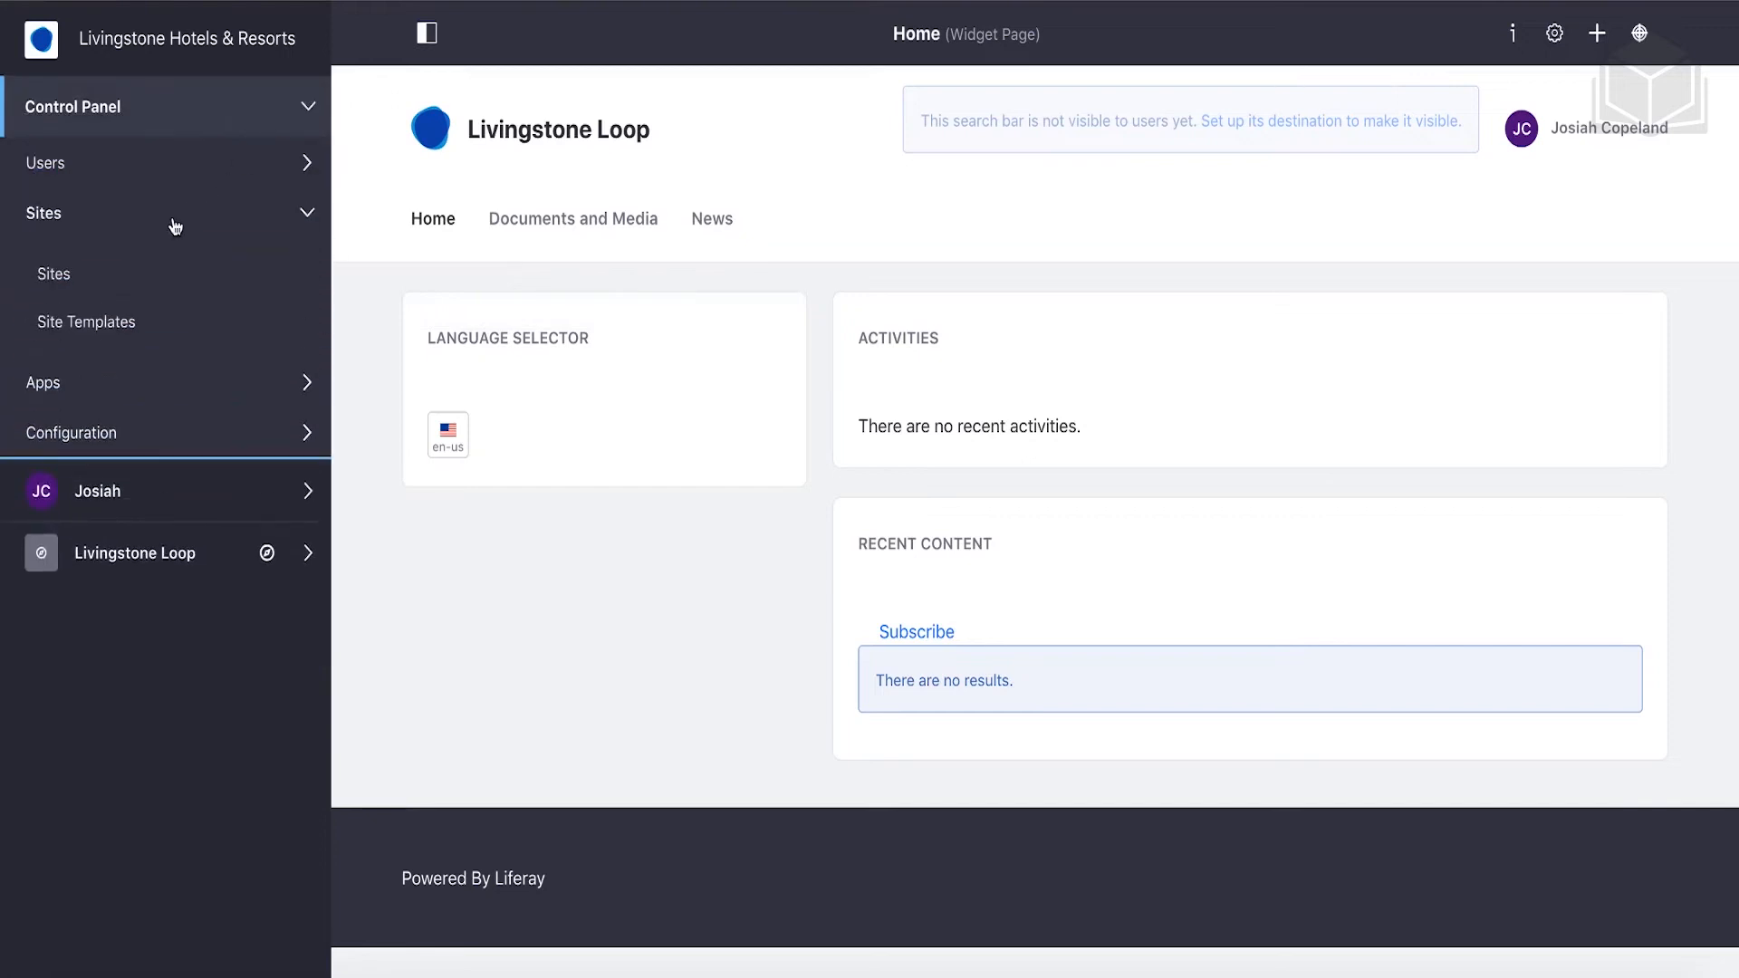
click(53, 275)
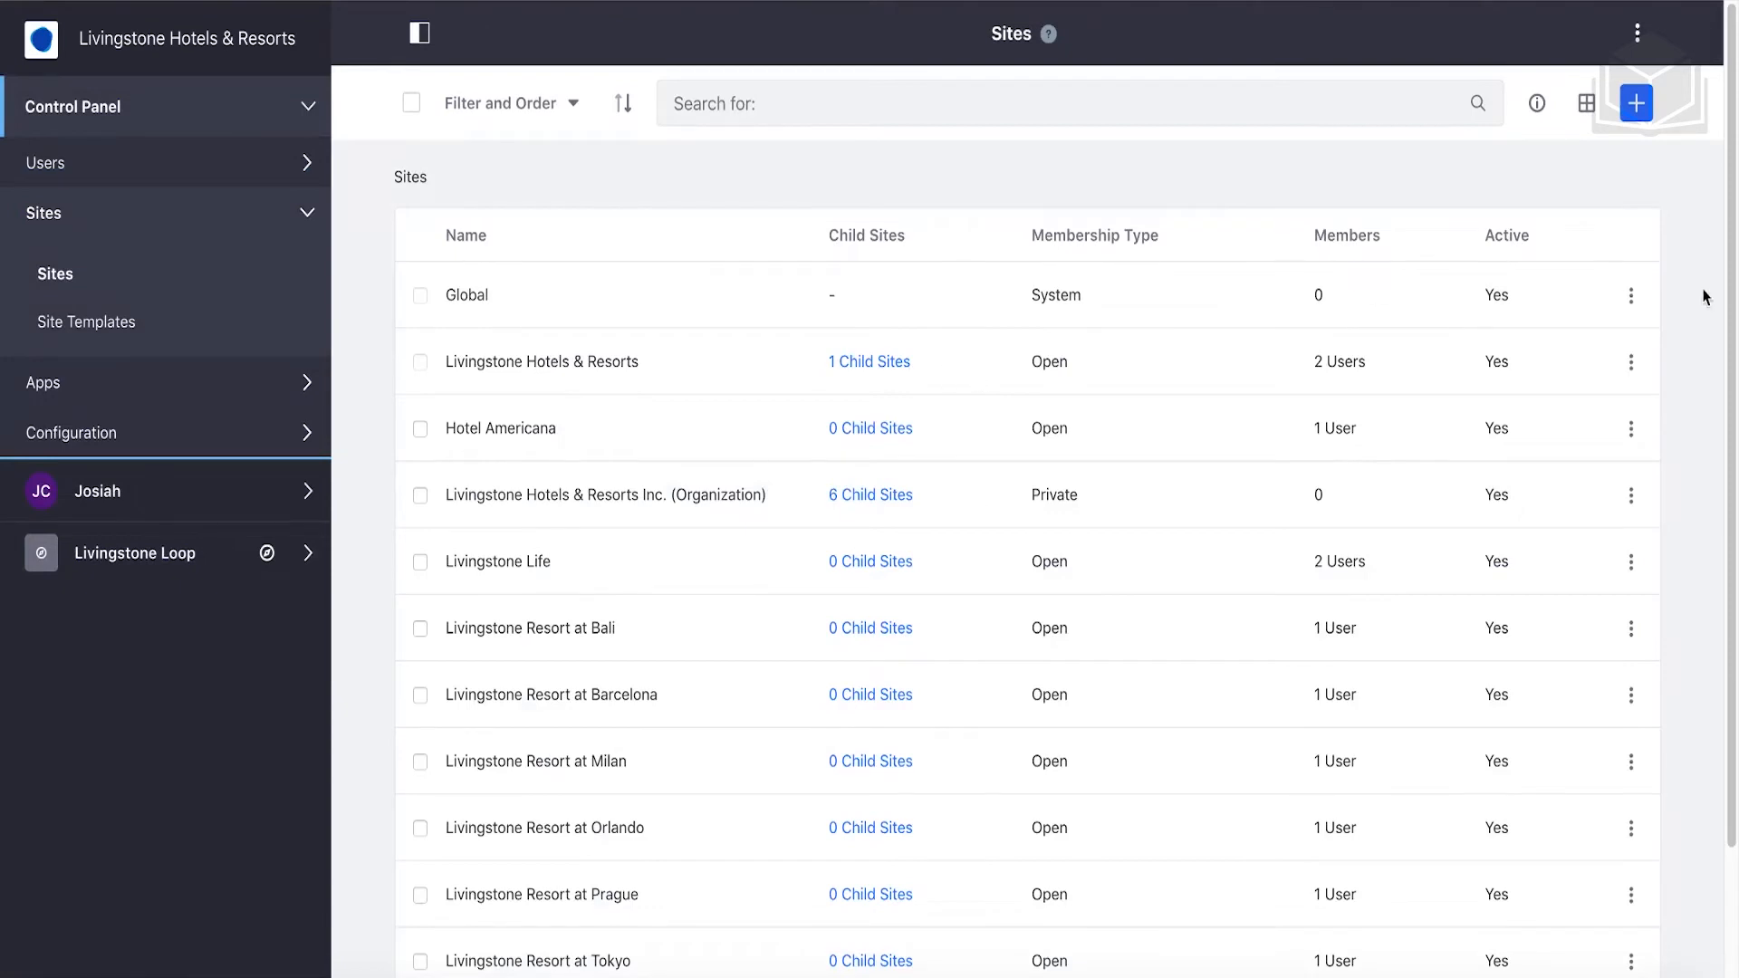
click(1630, 364)
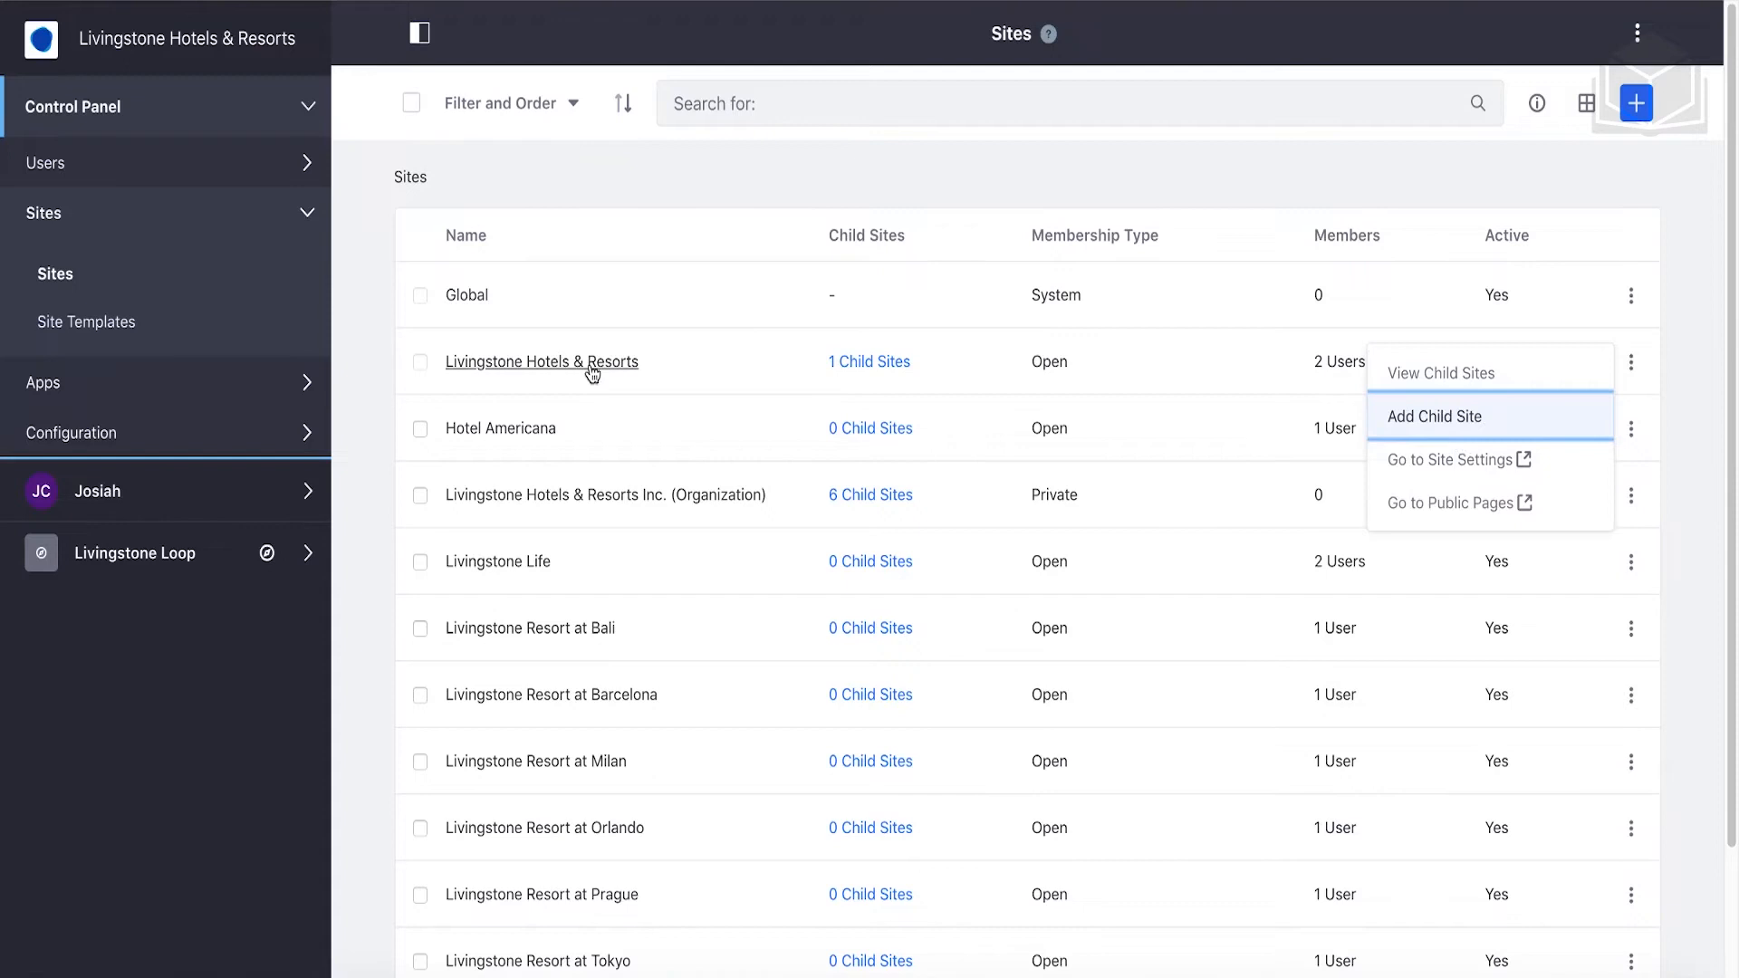
click(924, 366)
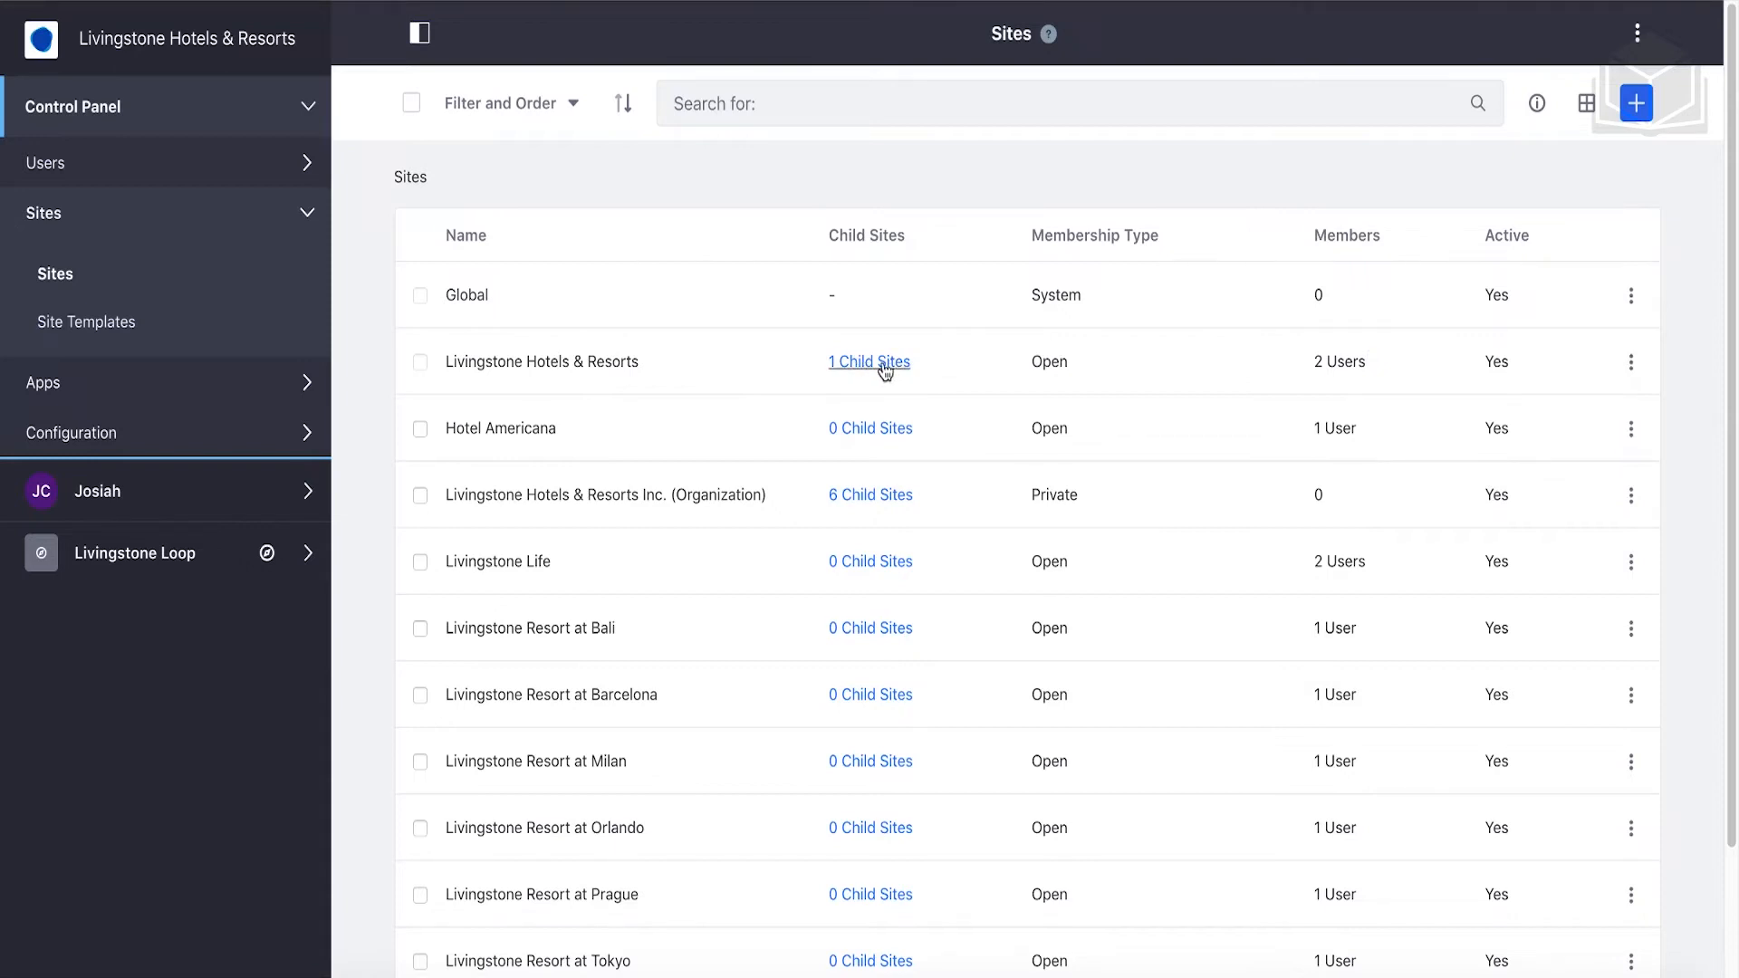
click(901, 372)
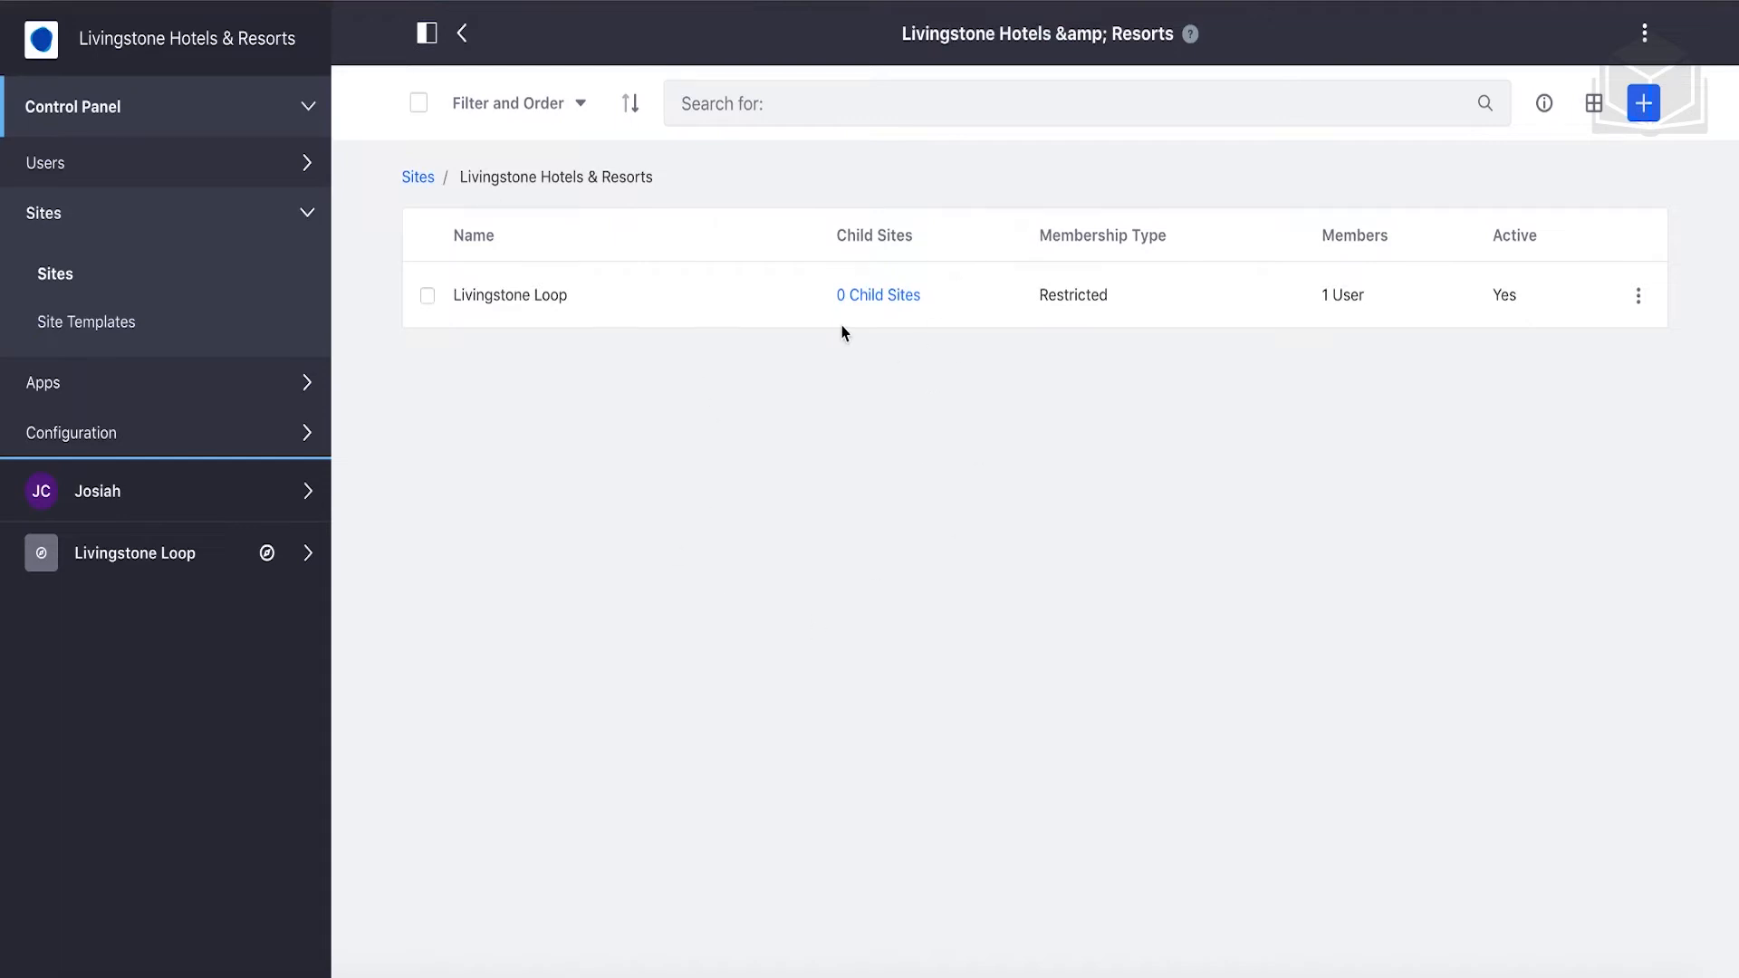
Add Community Site child 'Fiji Office' under Livingstone Loop, with private default pages.
click(1639, 299)
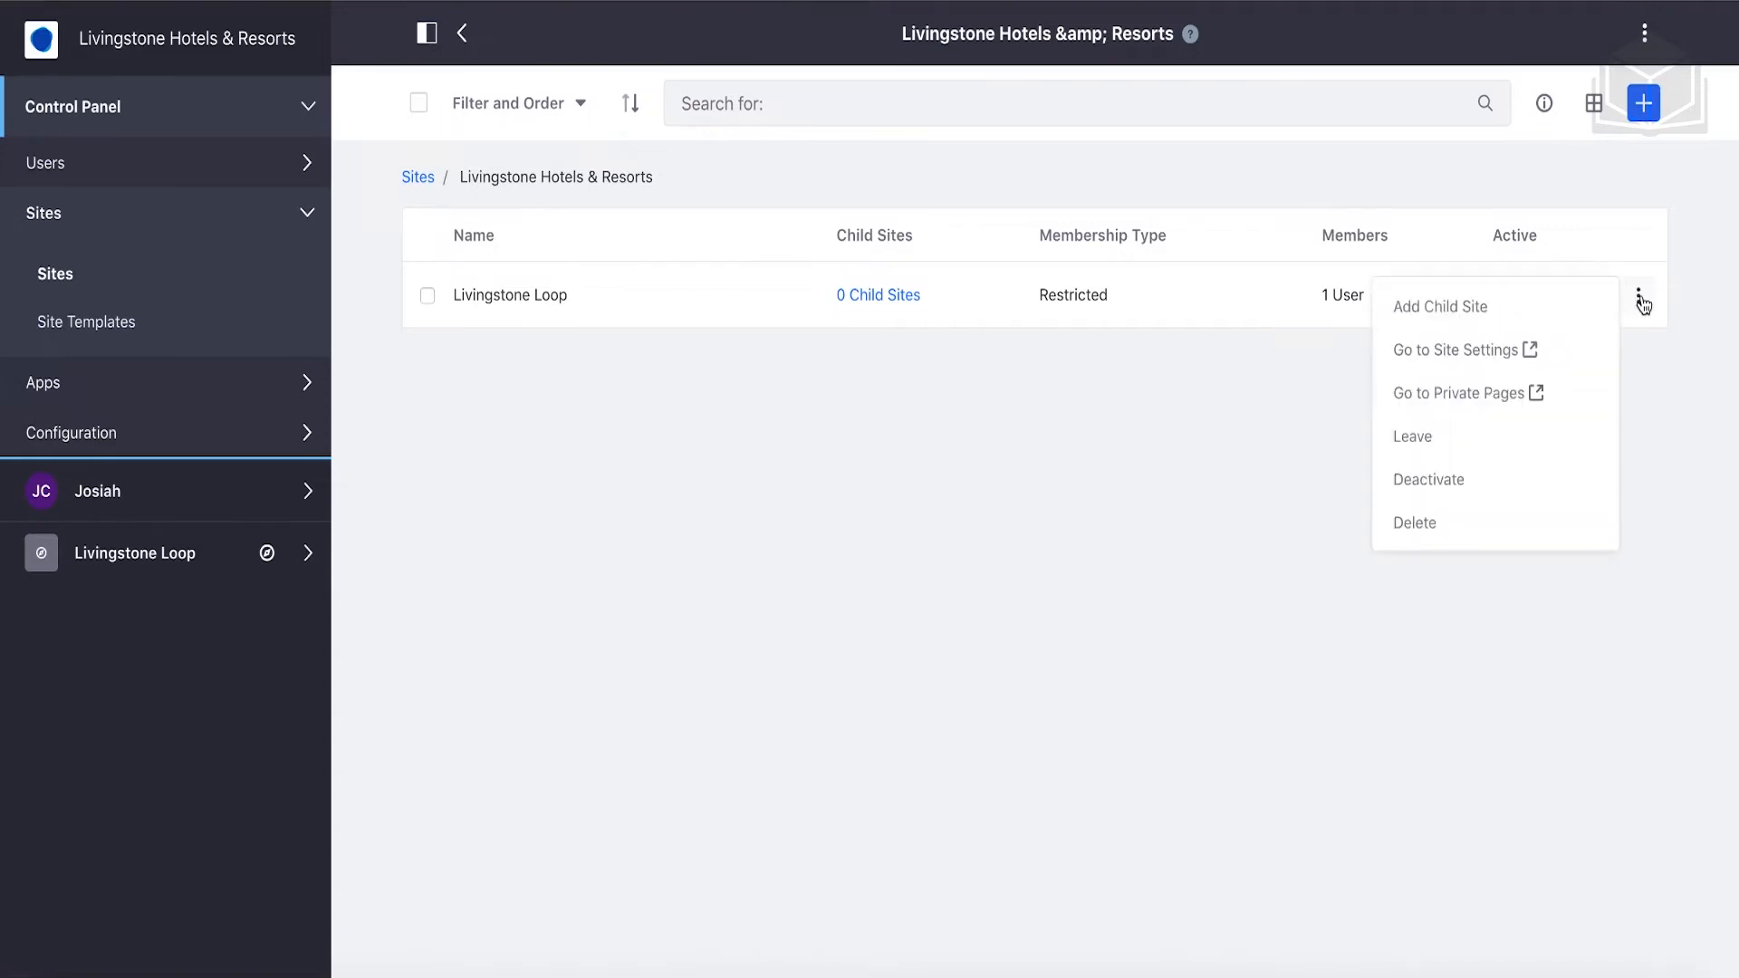
click(1554, 313)
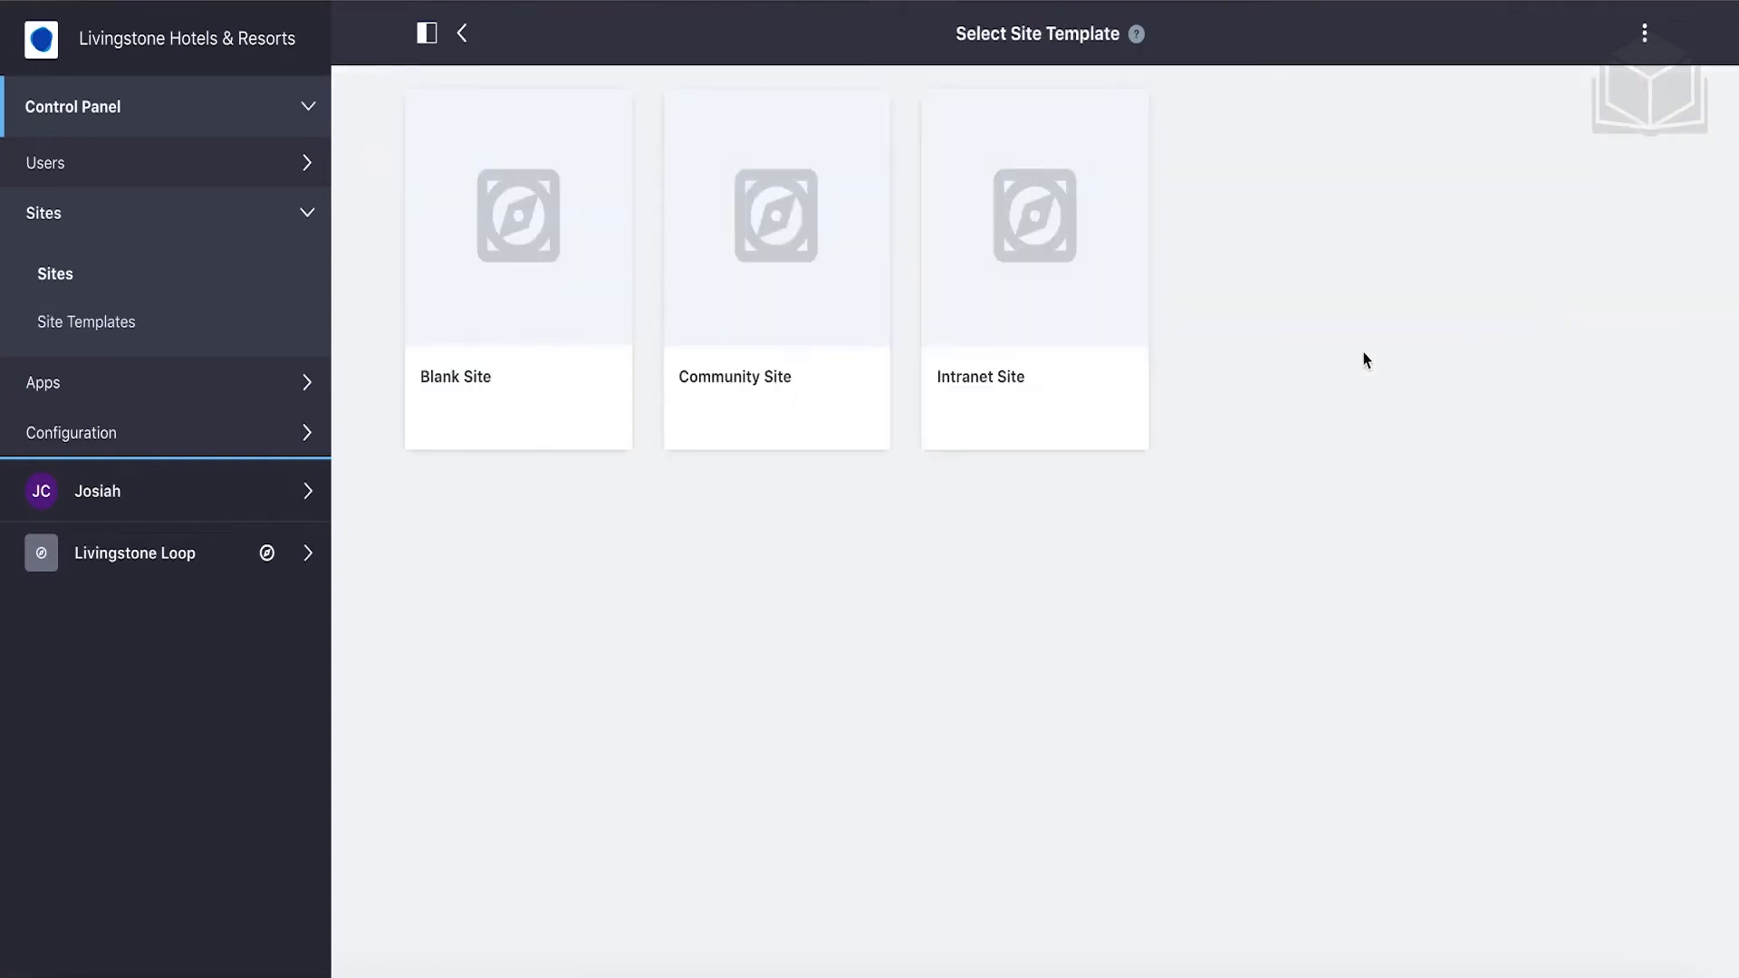
click(760, 385)
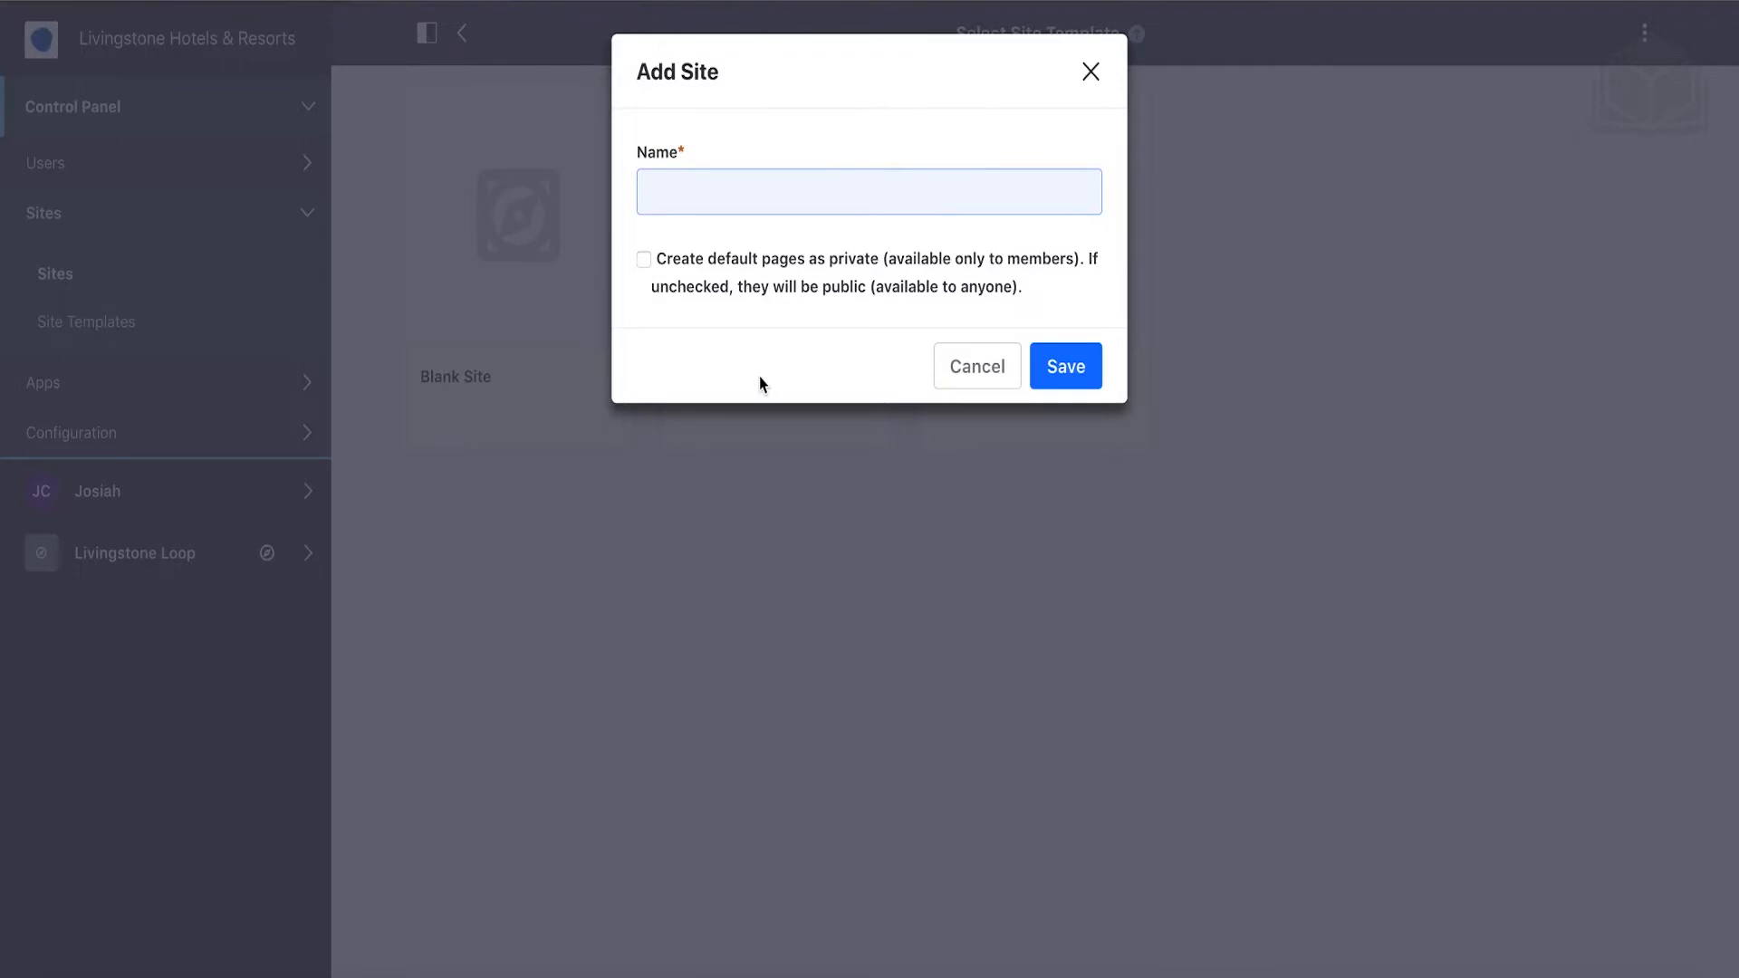
text(Fiji Office)
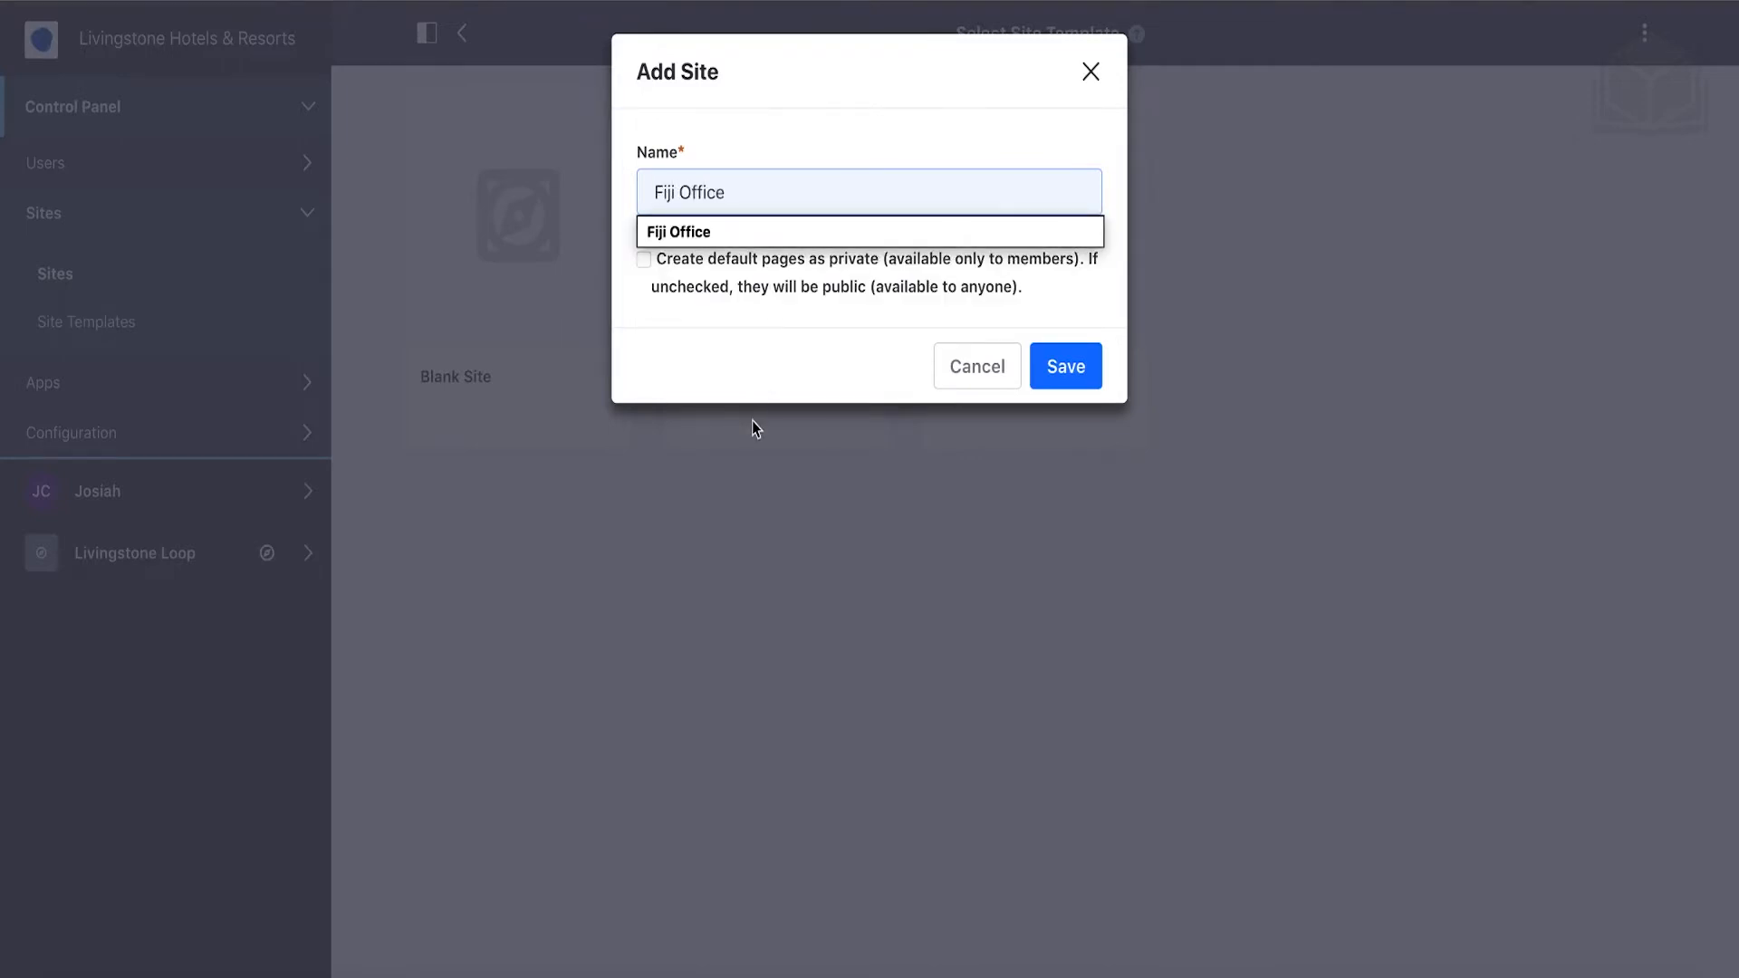
click(741, 363)
click(643, 260)
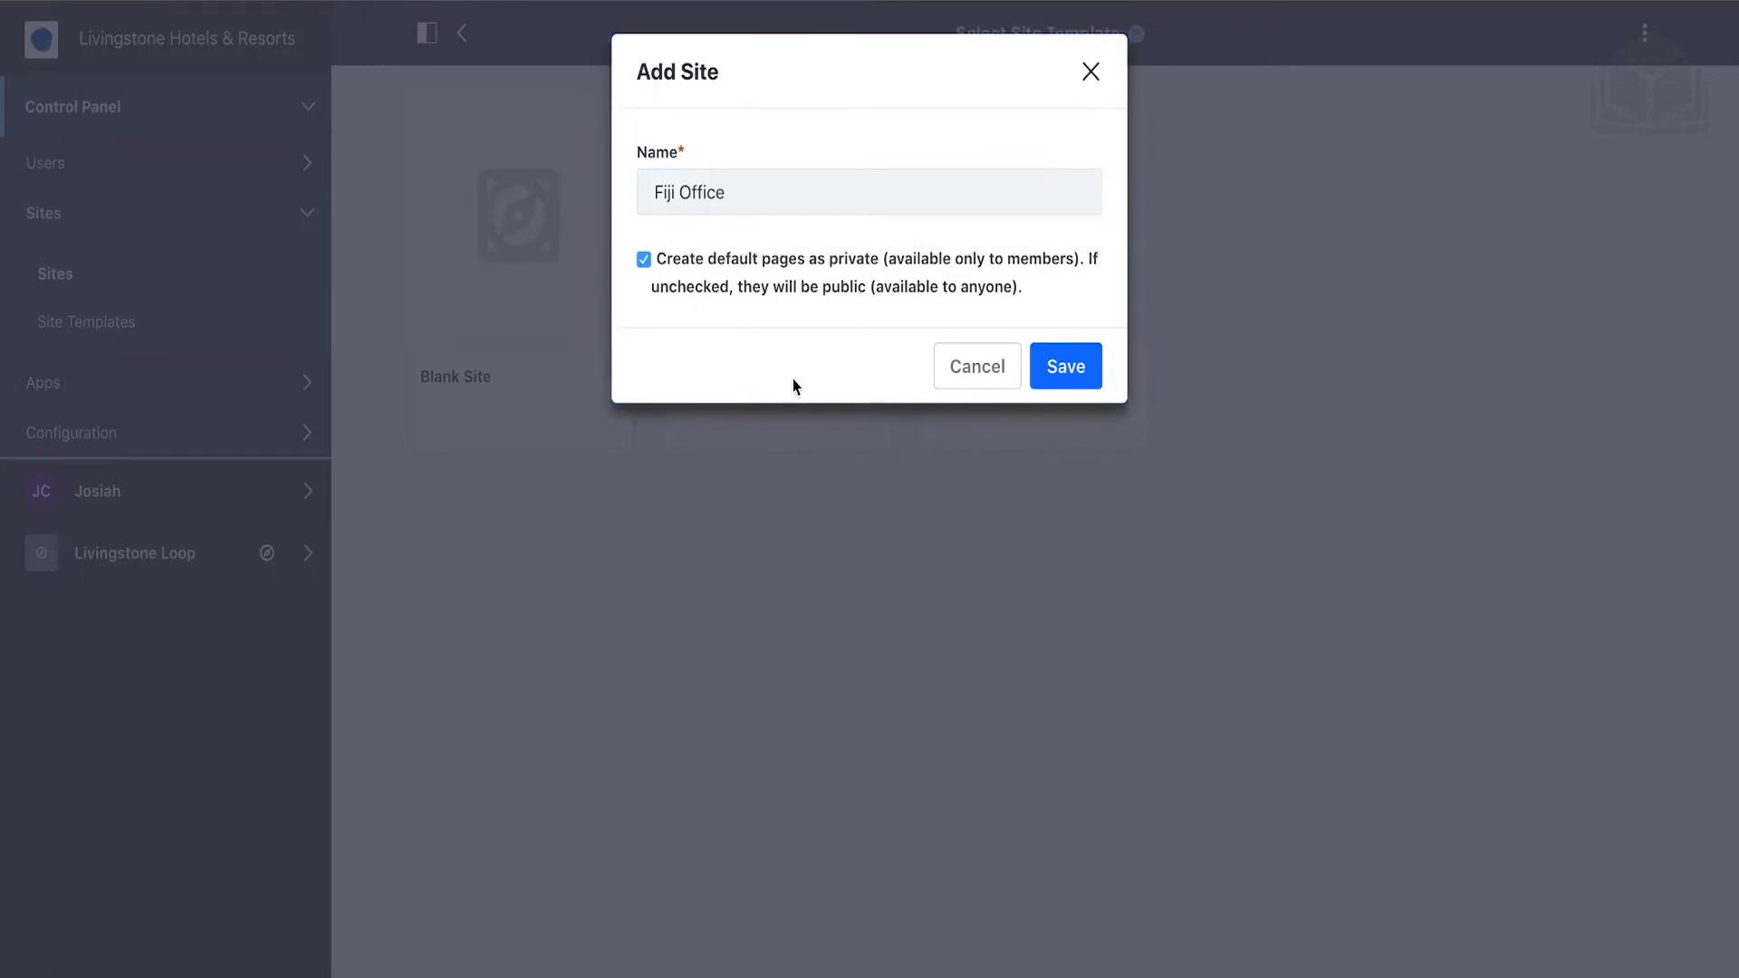
click(1077, 373)
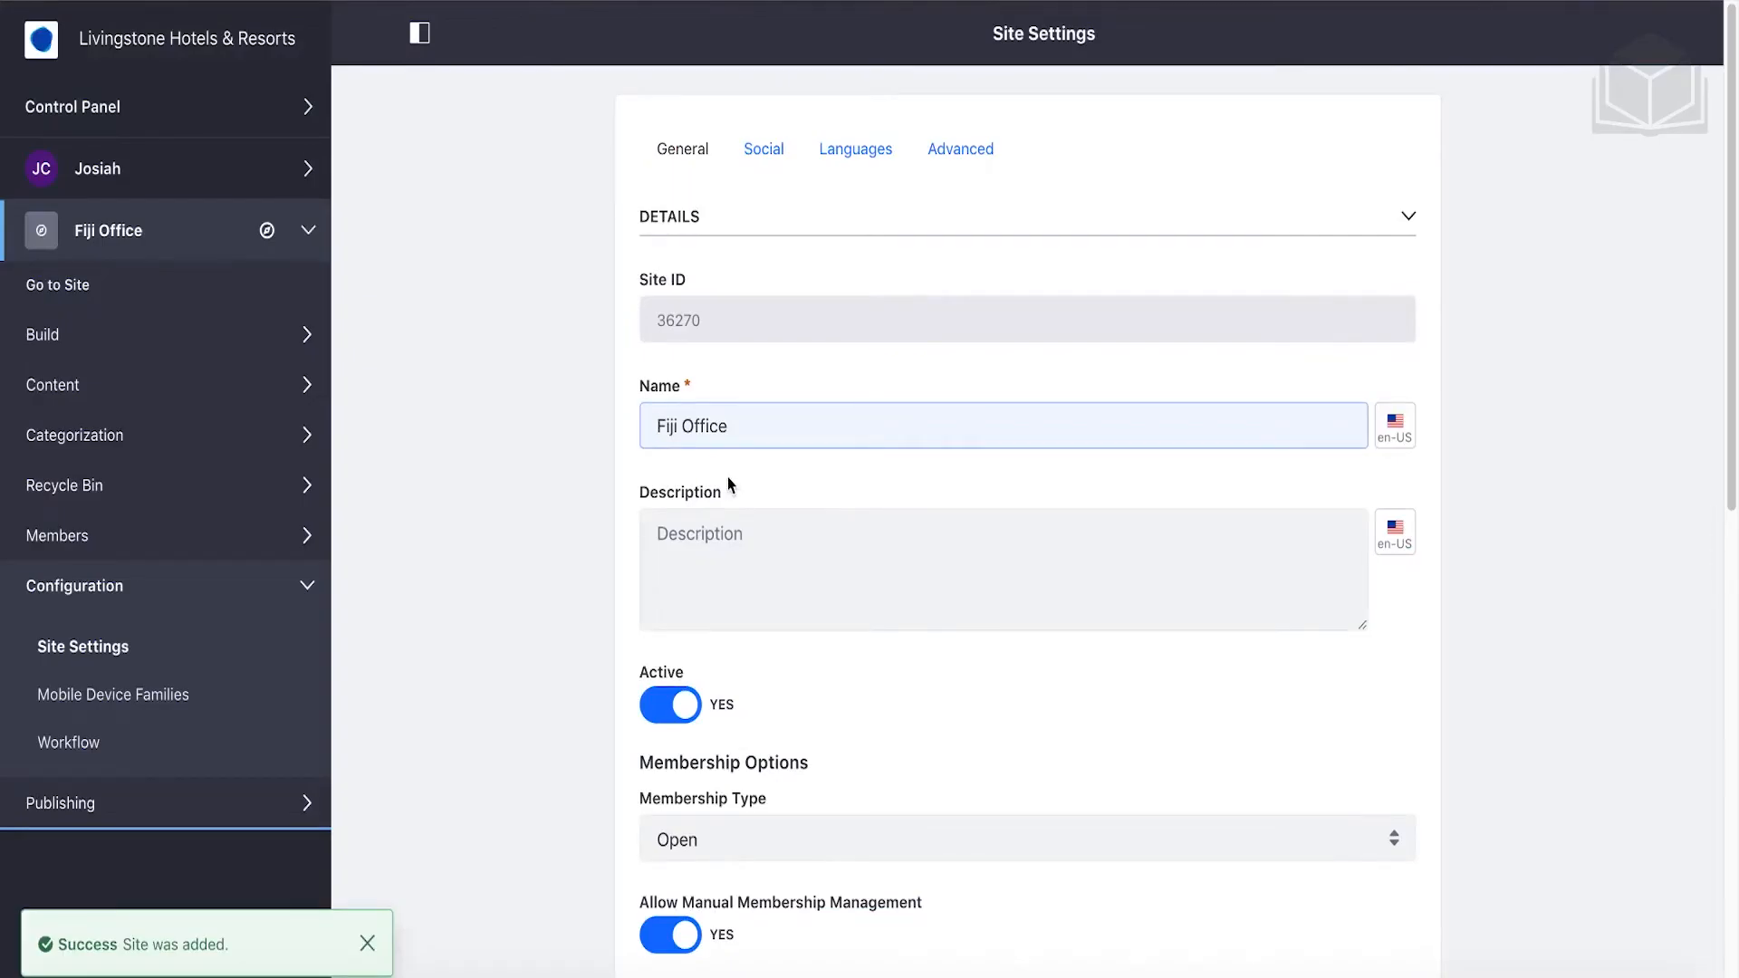
Change Fiji Office's membership type to Restricted and save the site settings.
scroll(730, 477, down, 5)
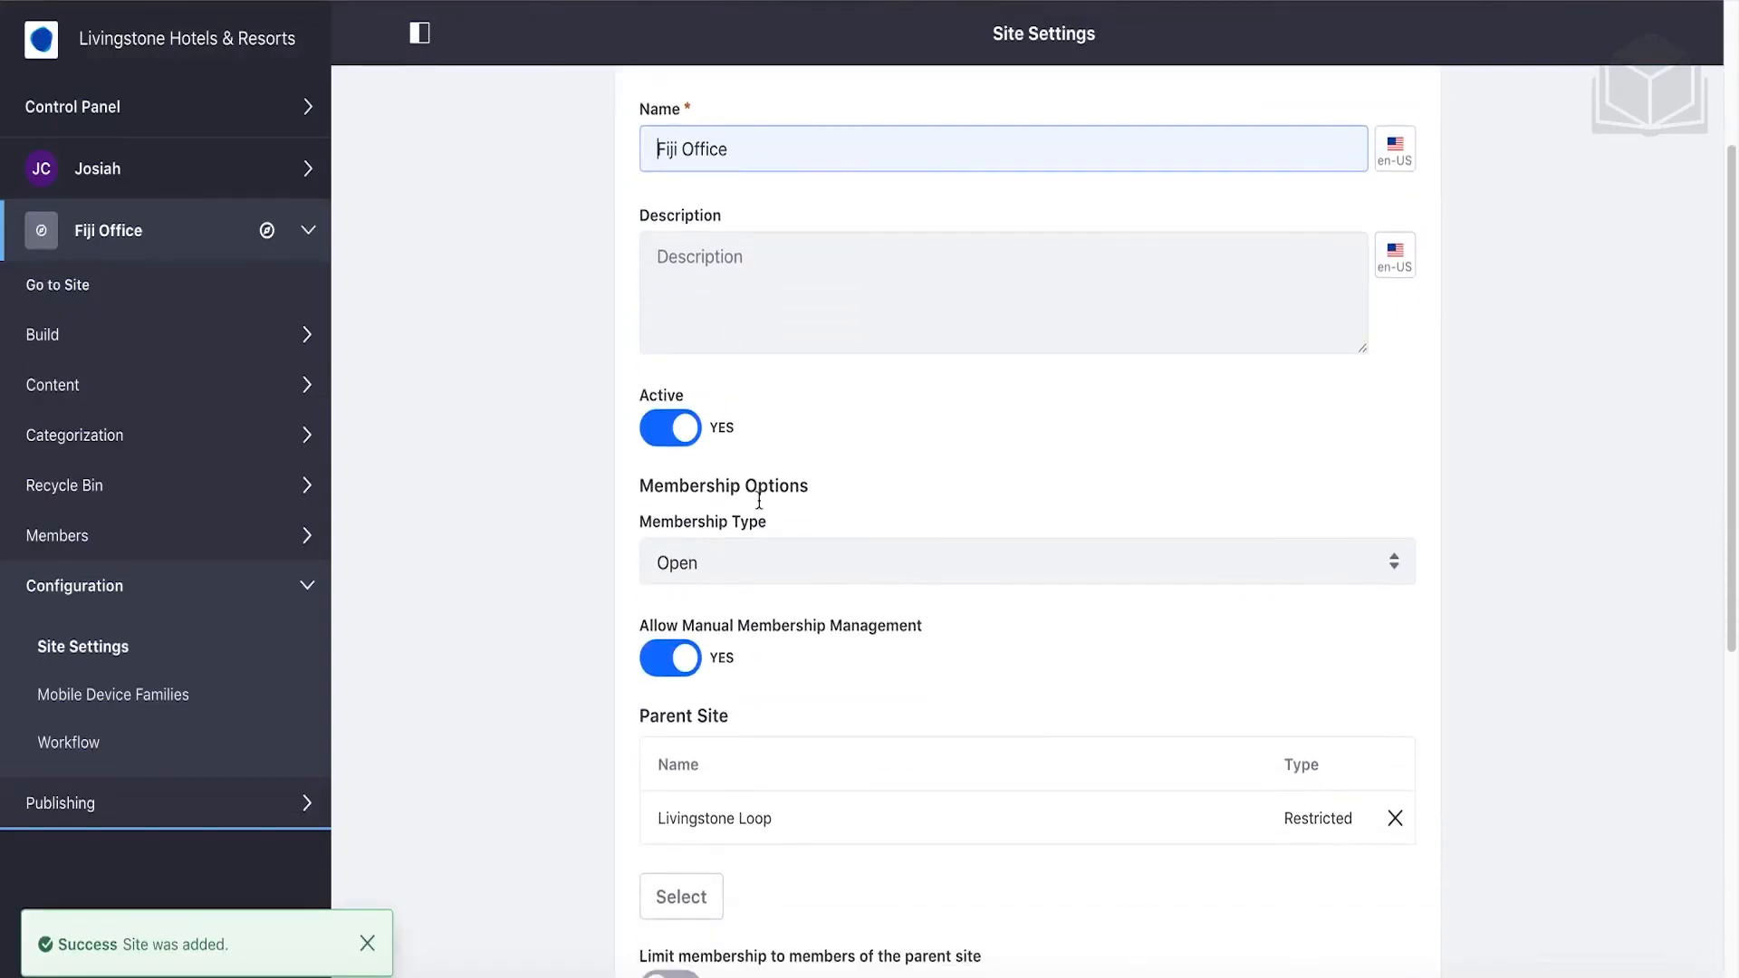
click(808, 386)
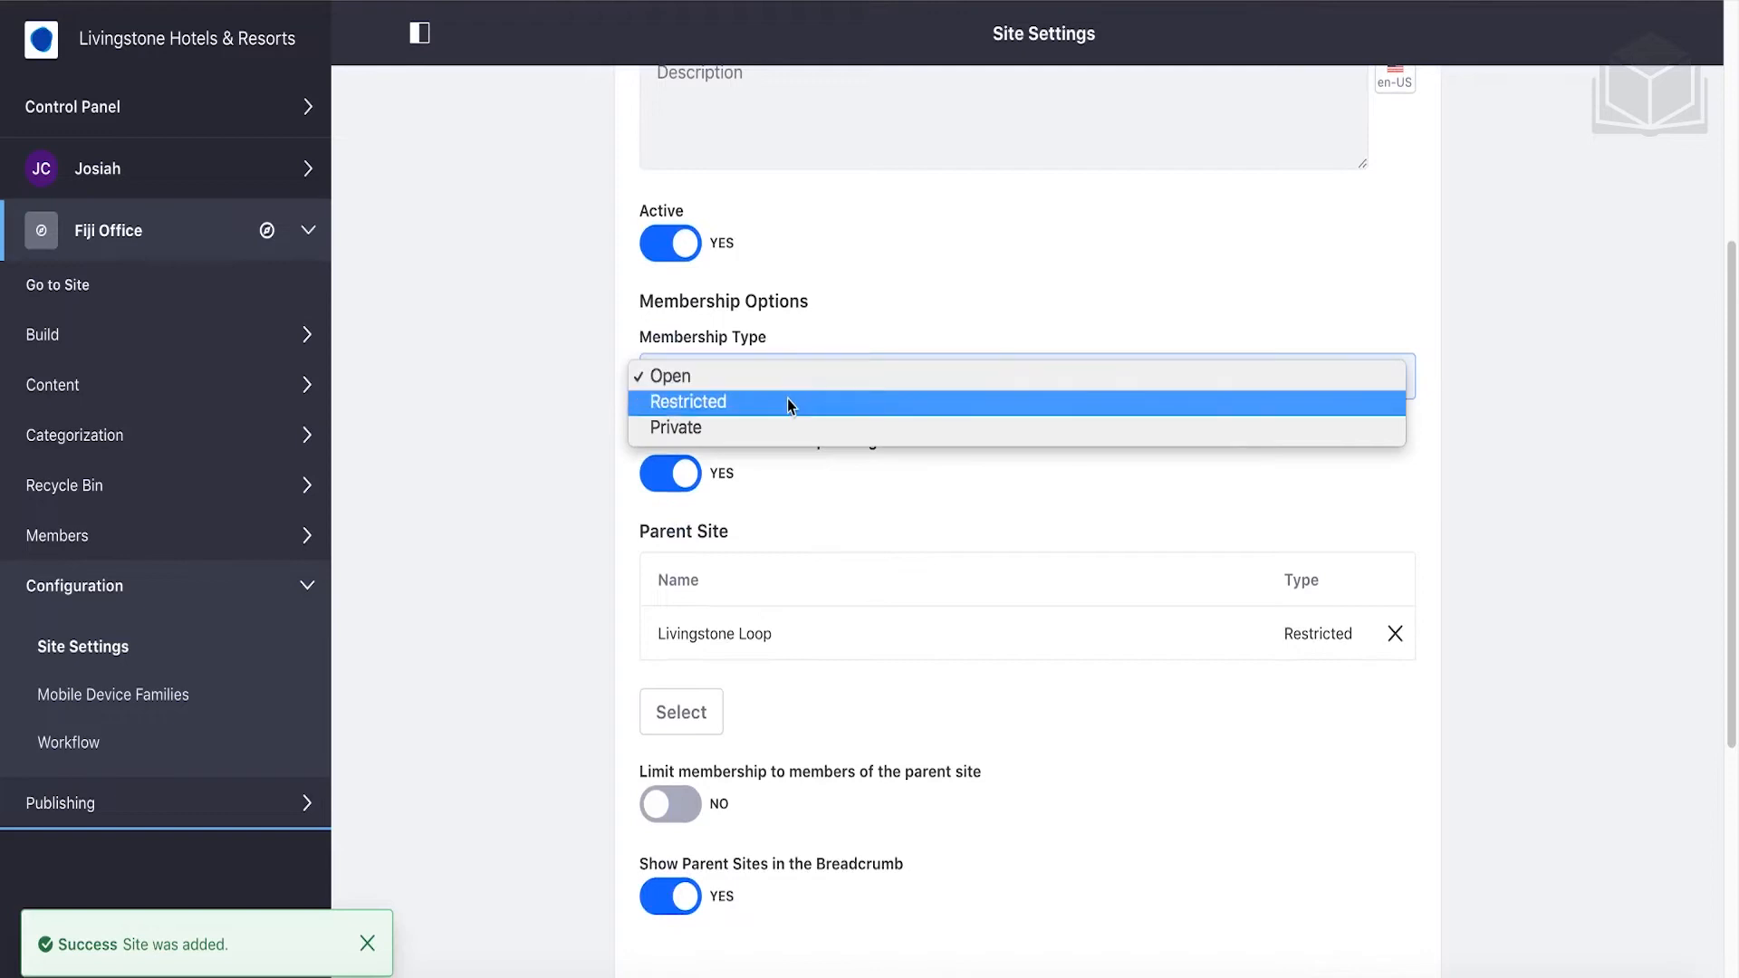
click(694, 393)
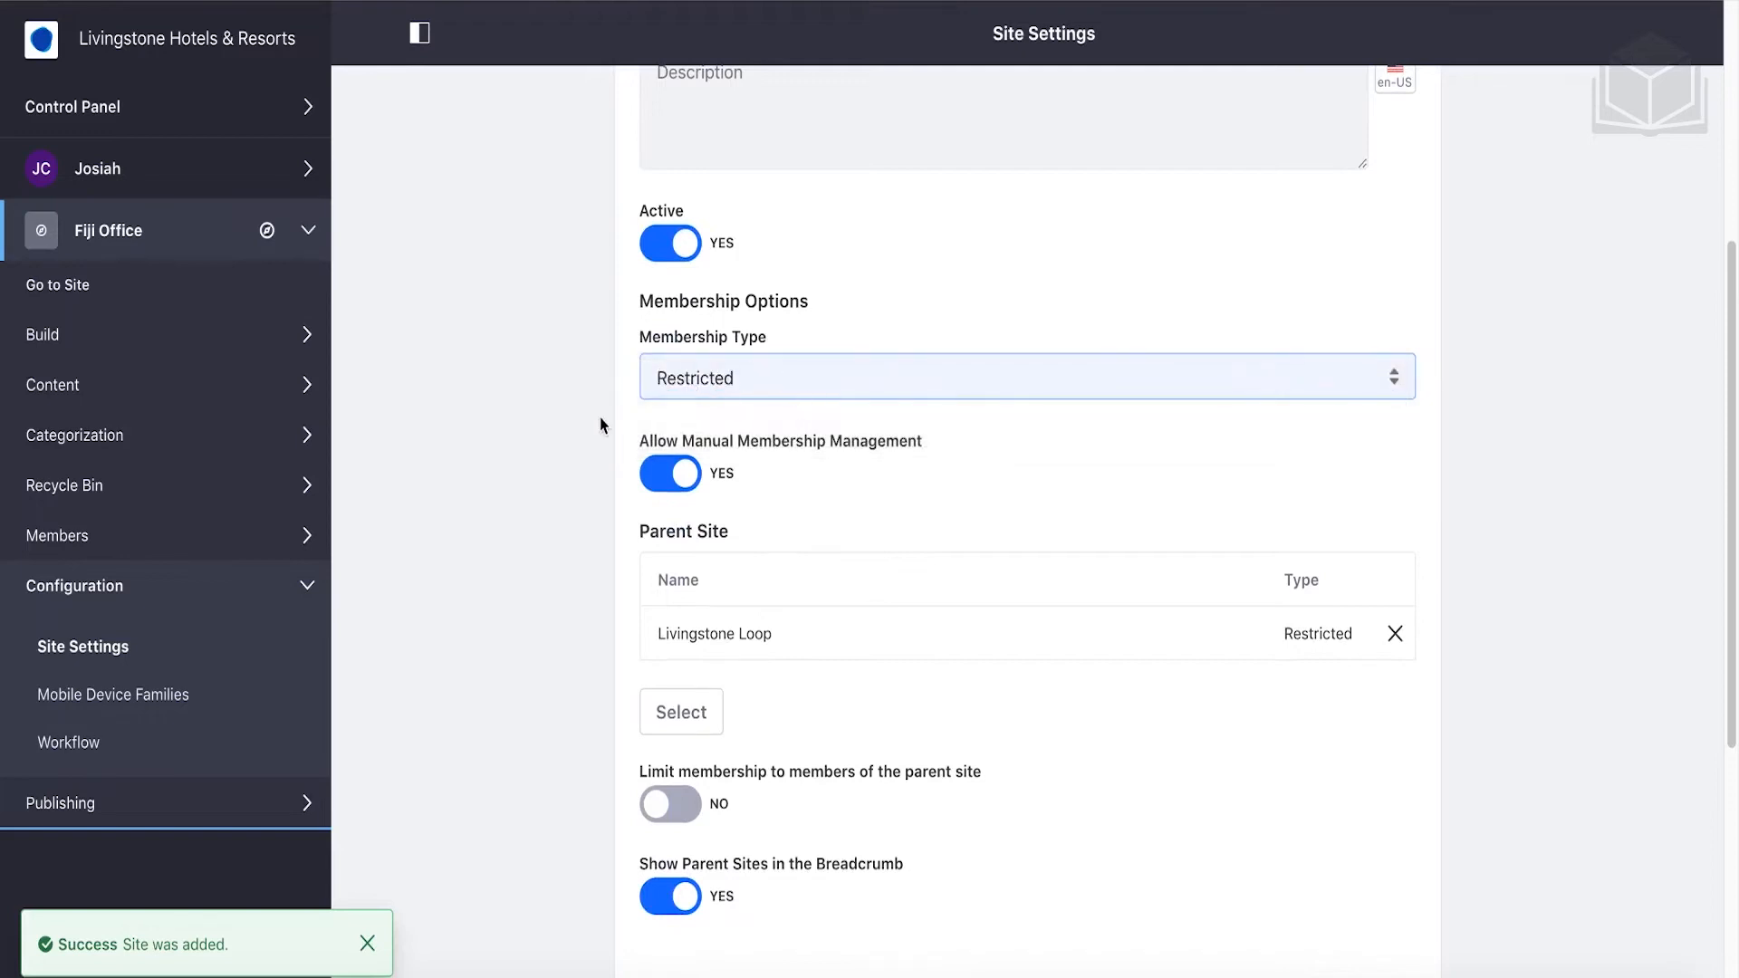
scroll(601, 426, down, 3)
scroll(601, 426, down, 3)
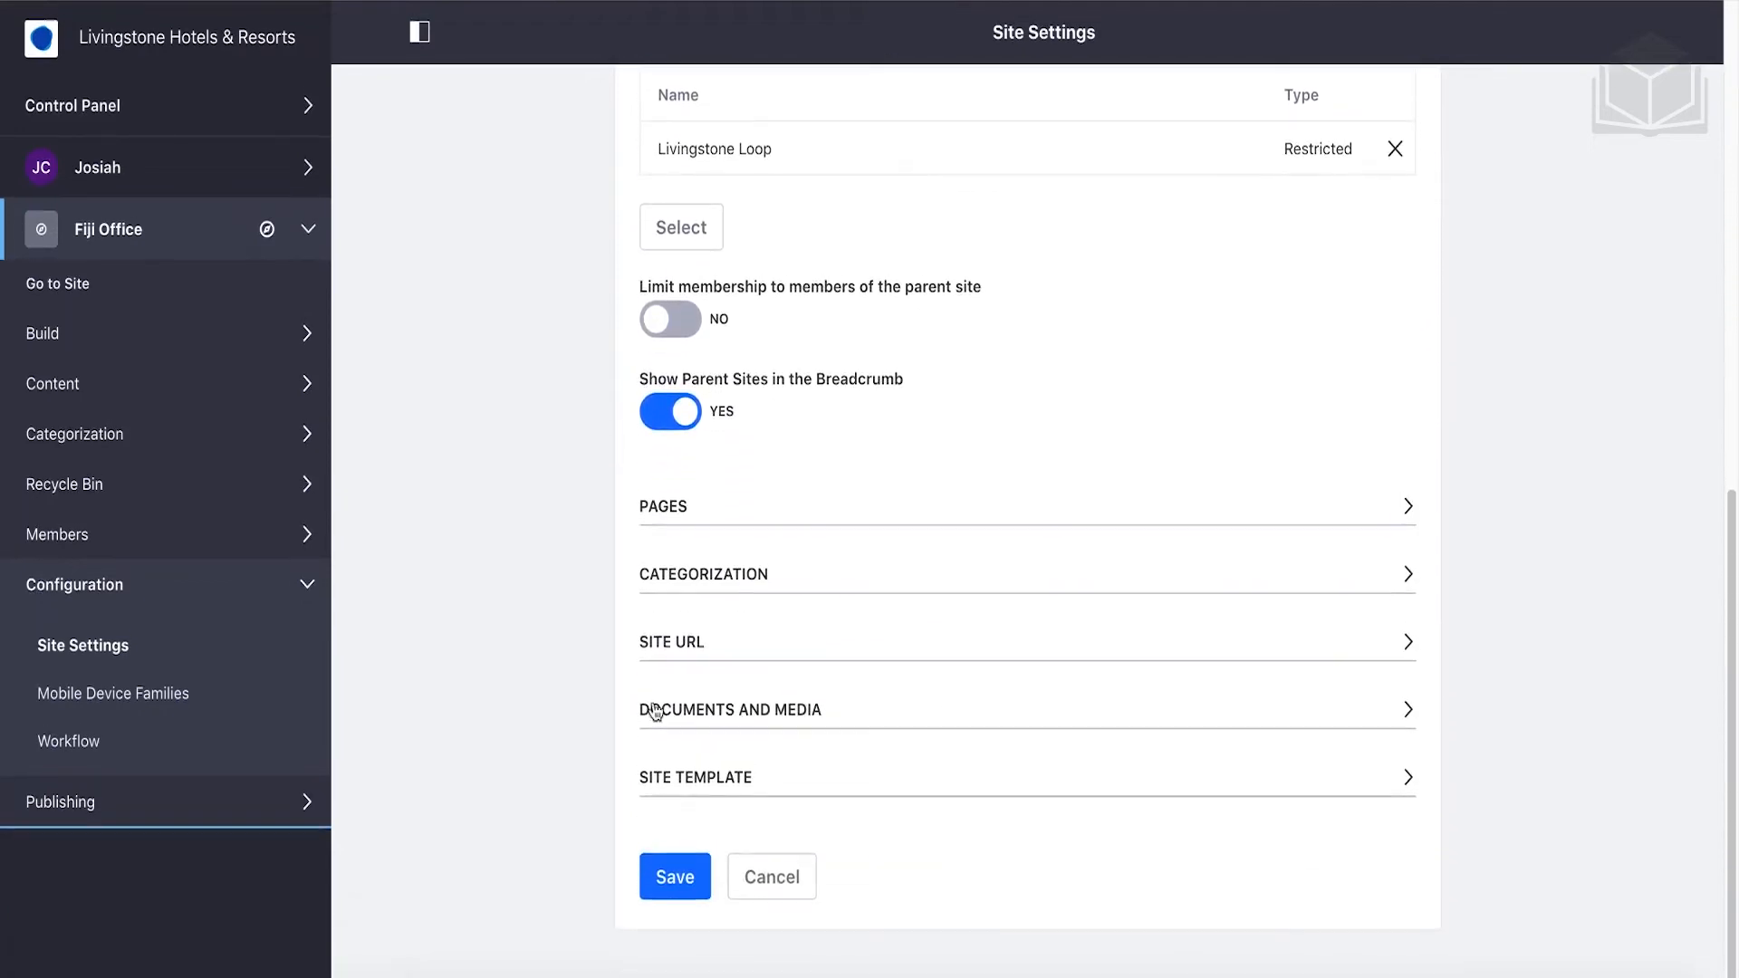
click(696, 880)
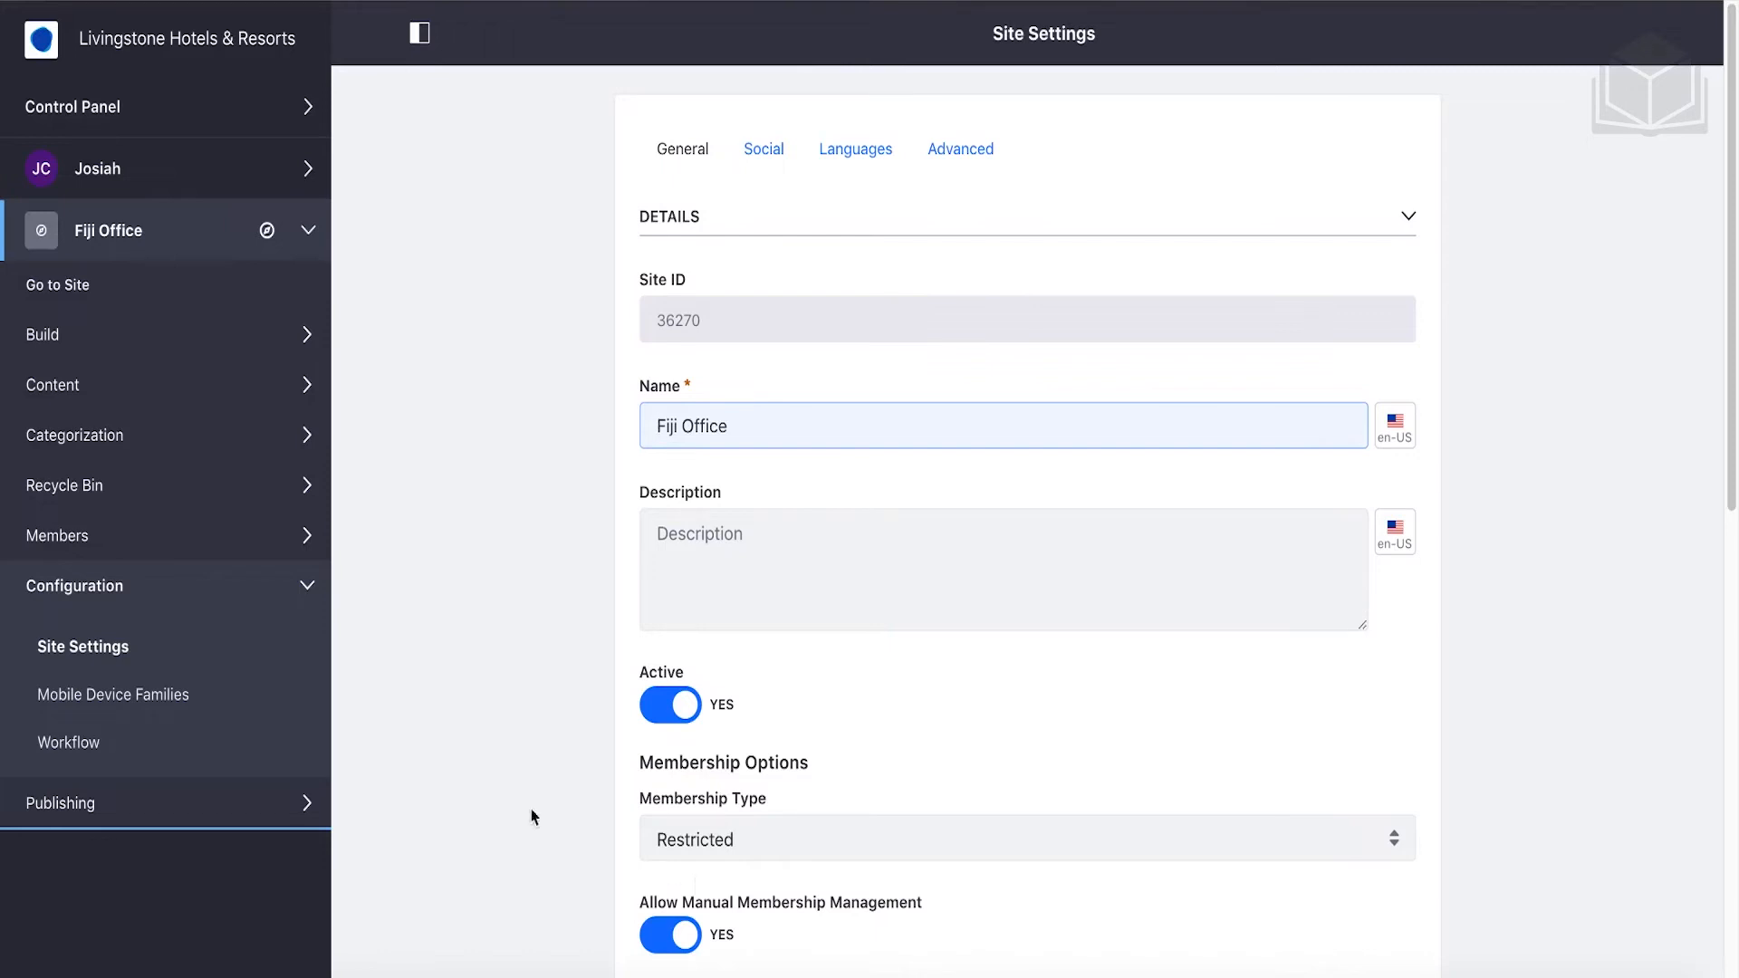
In Control Panel > Sites > Site Templates, add and save a template named 'Hotel Location Site'.
click(265, 116)
click(130, 218)
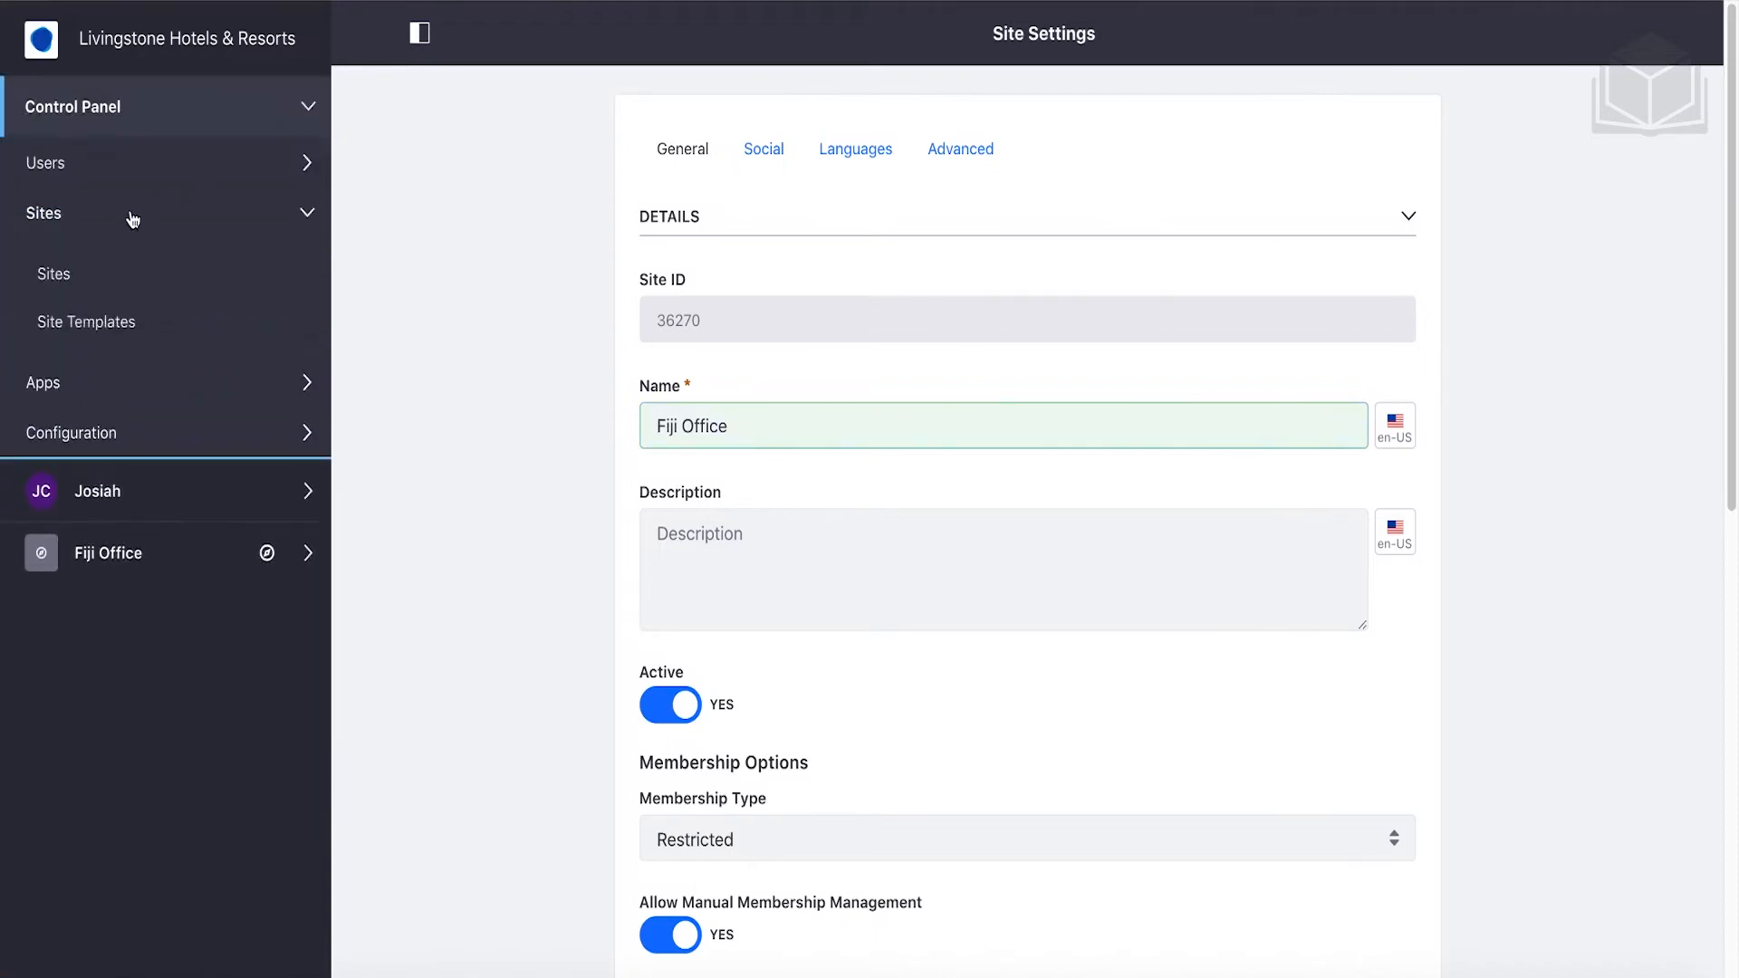
click(109, 327)
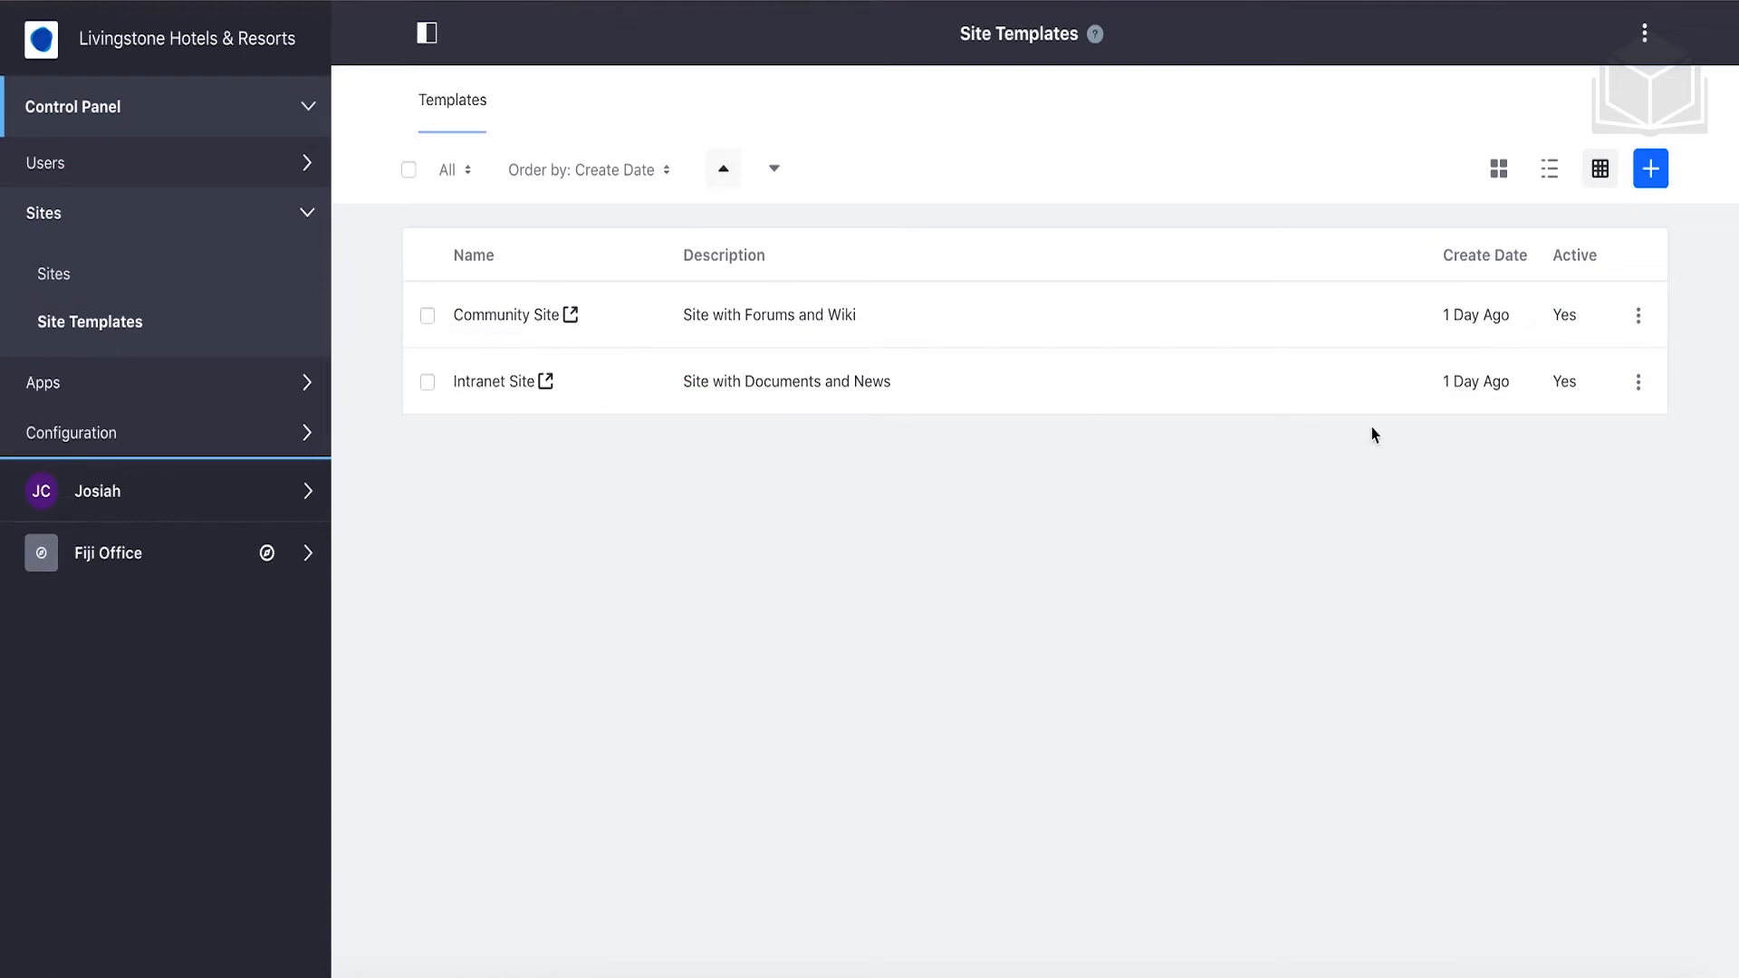
click(1651, 181)
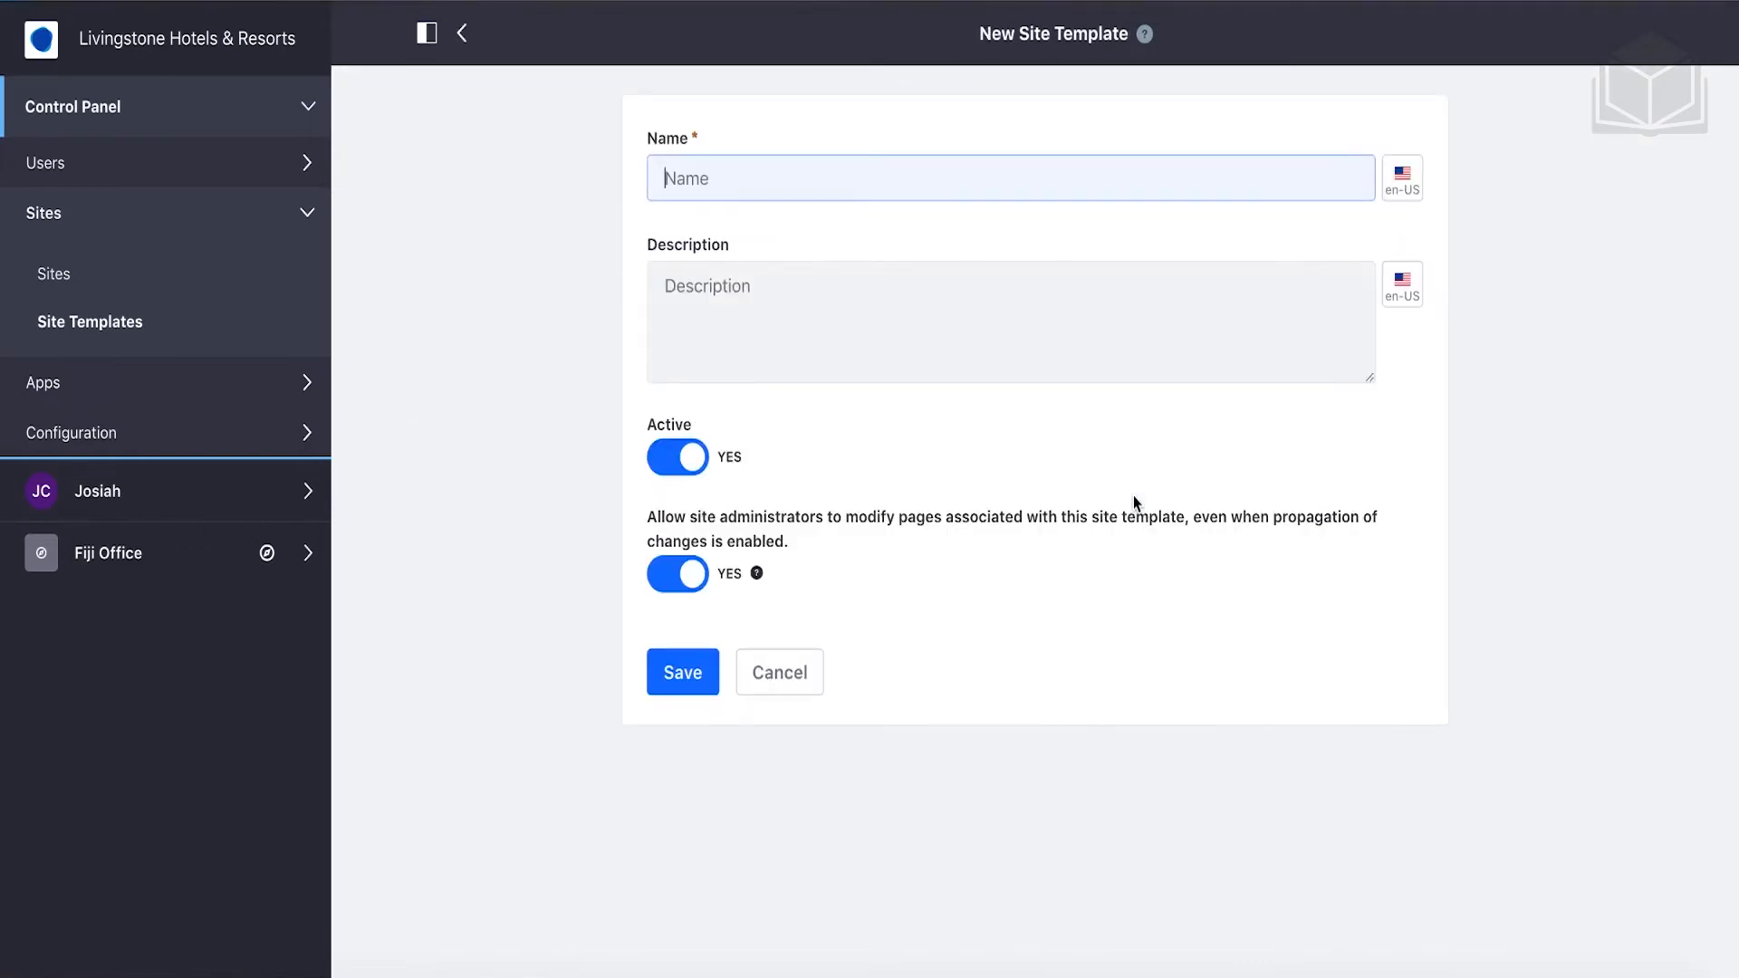
text(Hotel L)
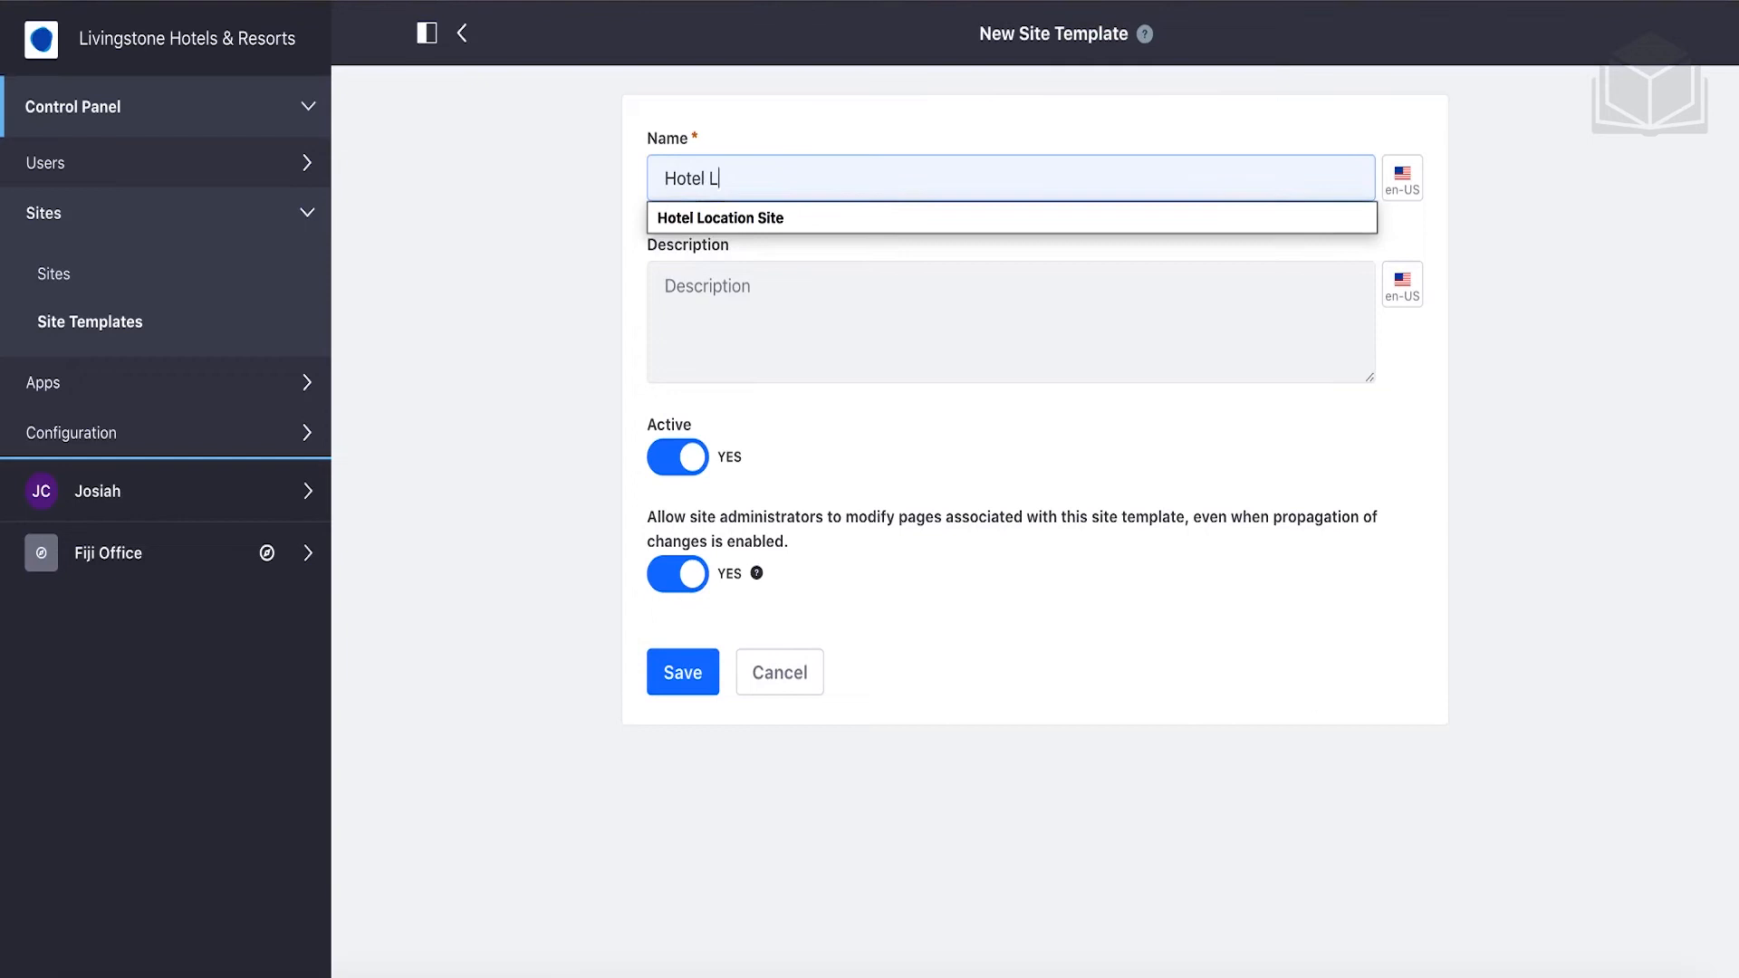
text(ocation Site)
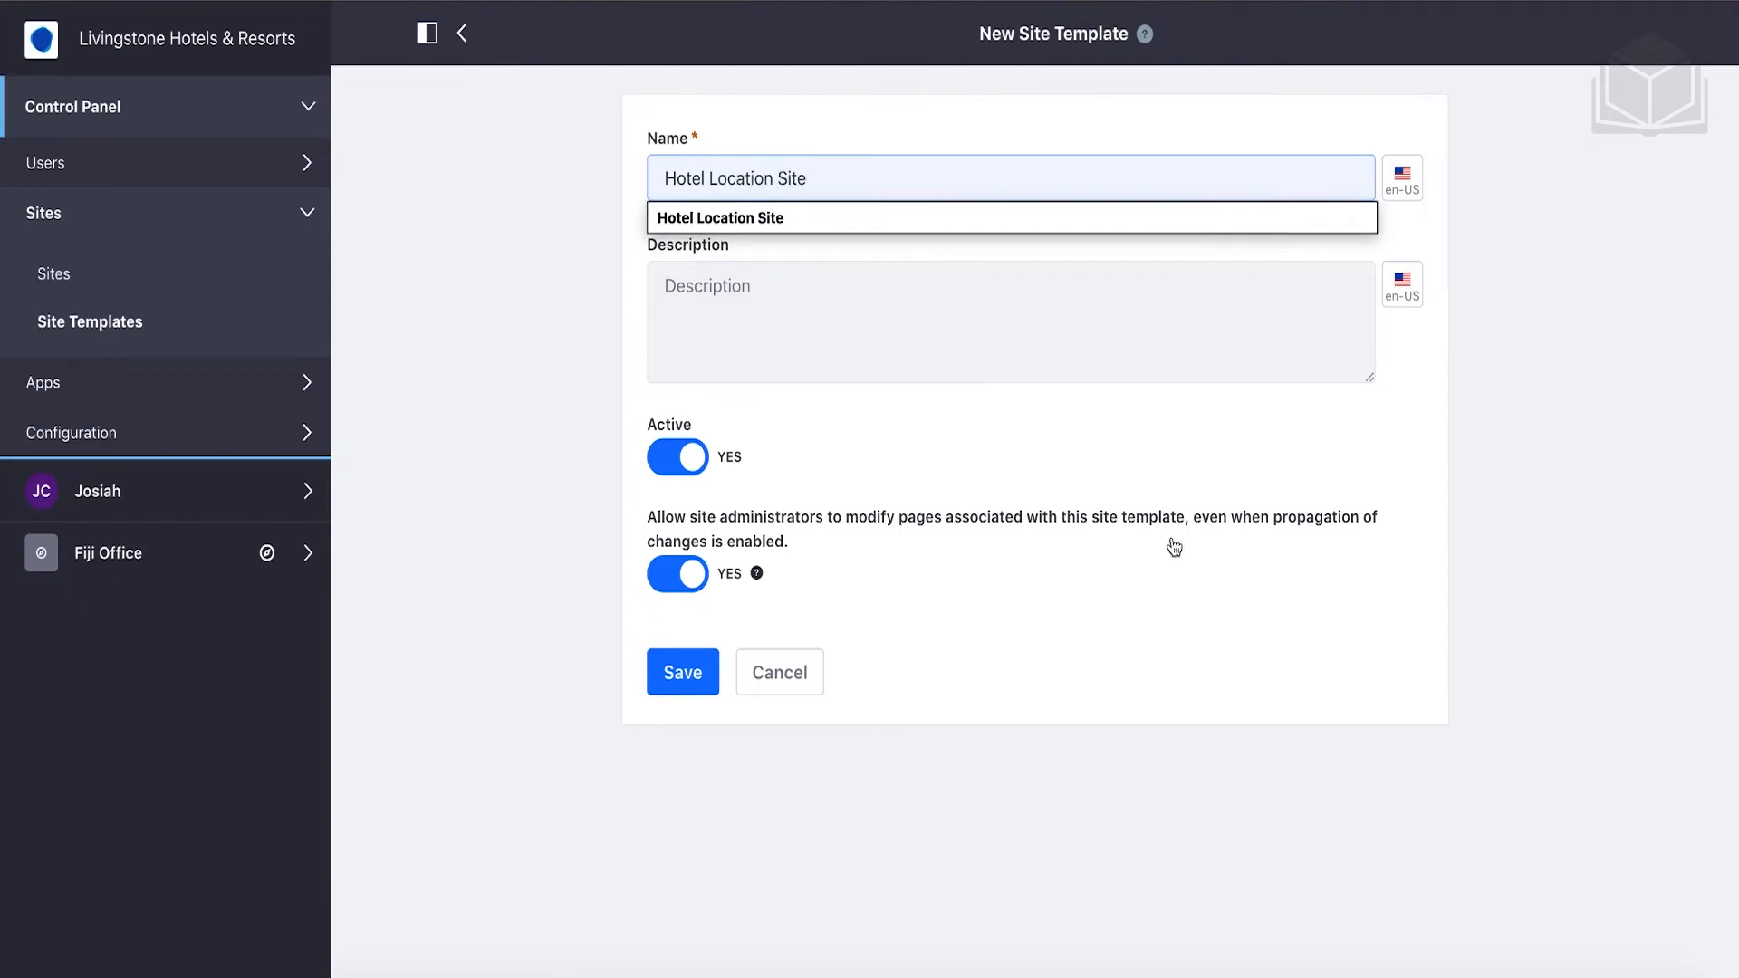
click(1000, 320)
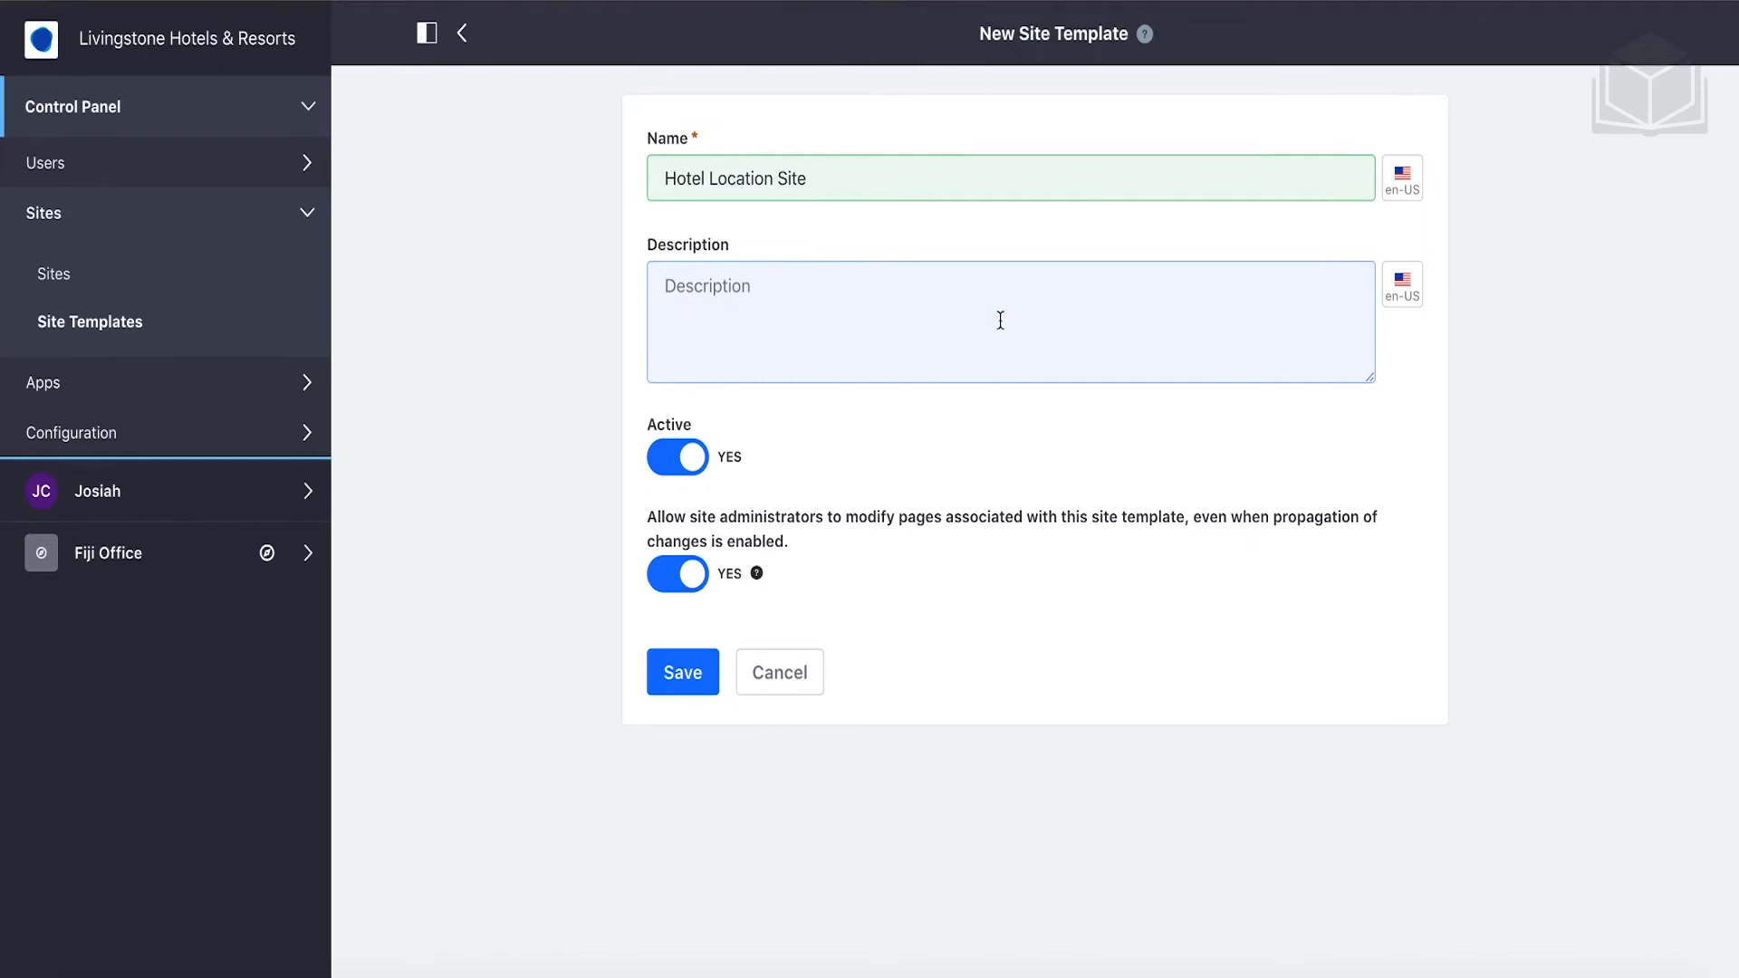
click(690, 673)
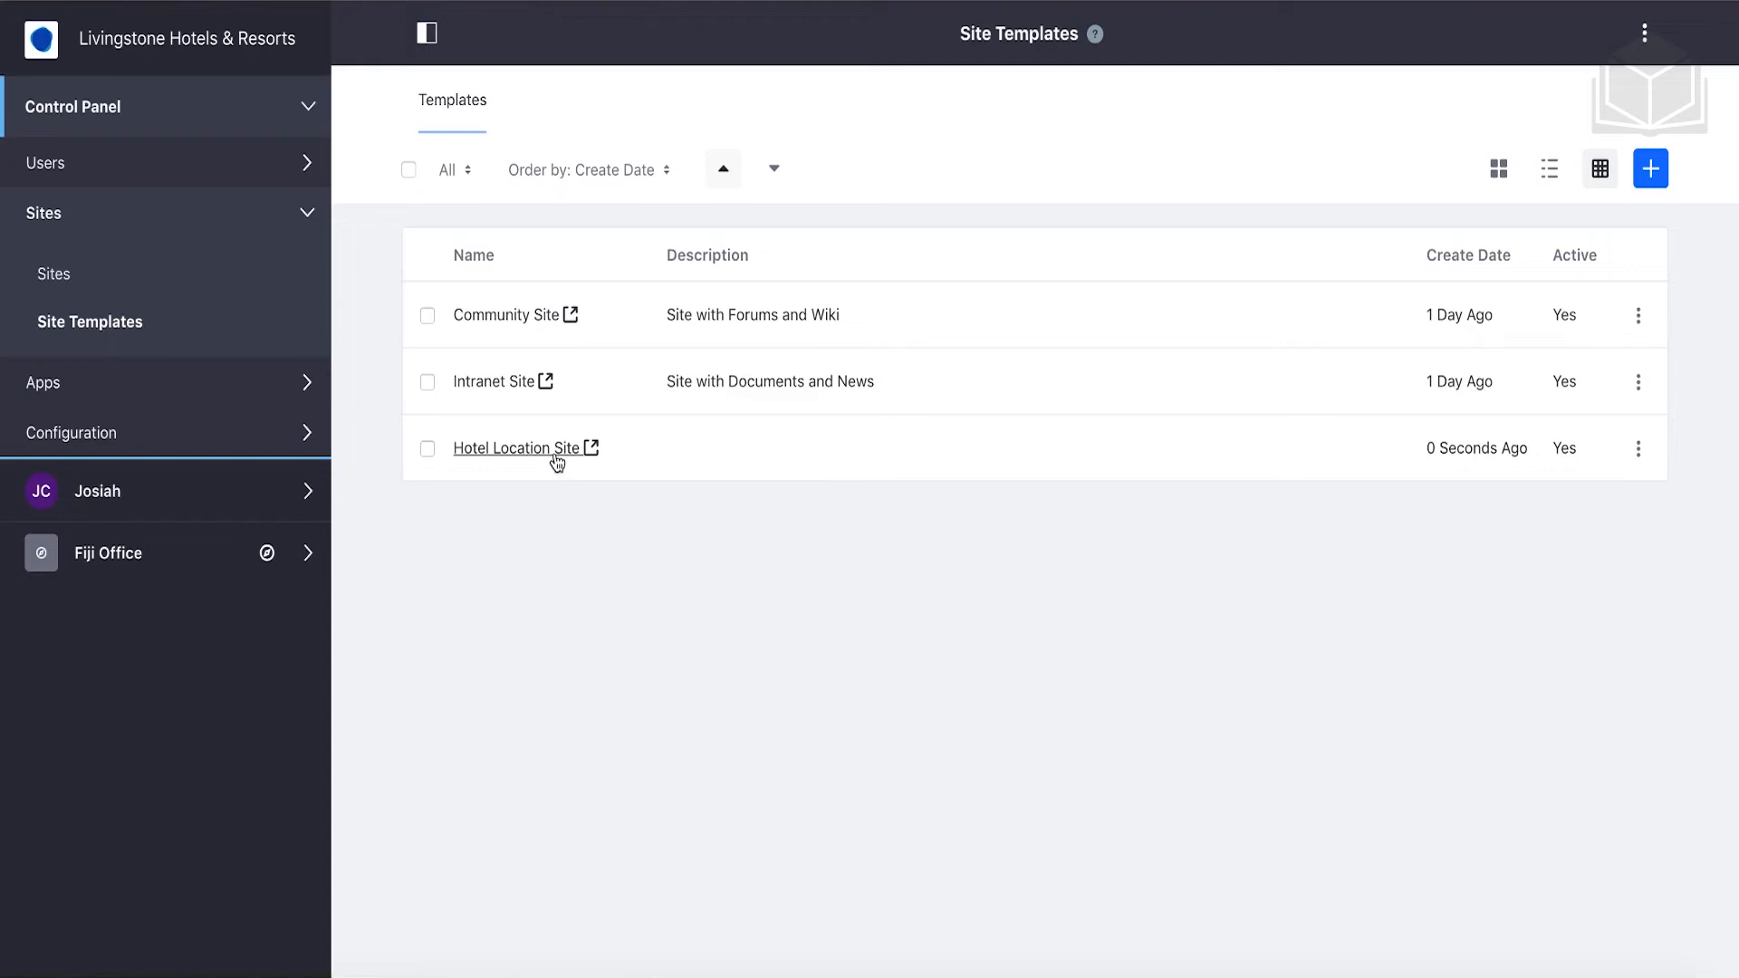
Open the Hotel Location Site template and expand its administration panel in the product menu.
click(555, 452)
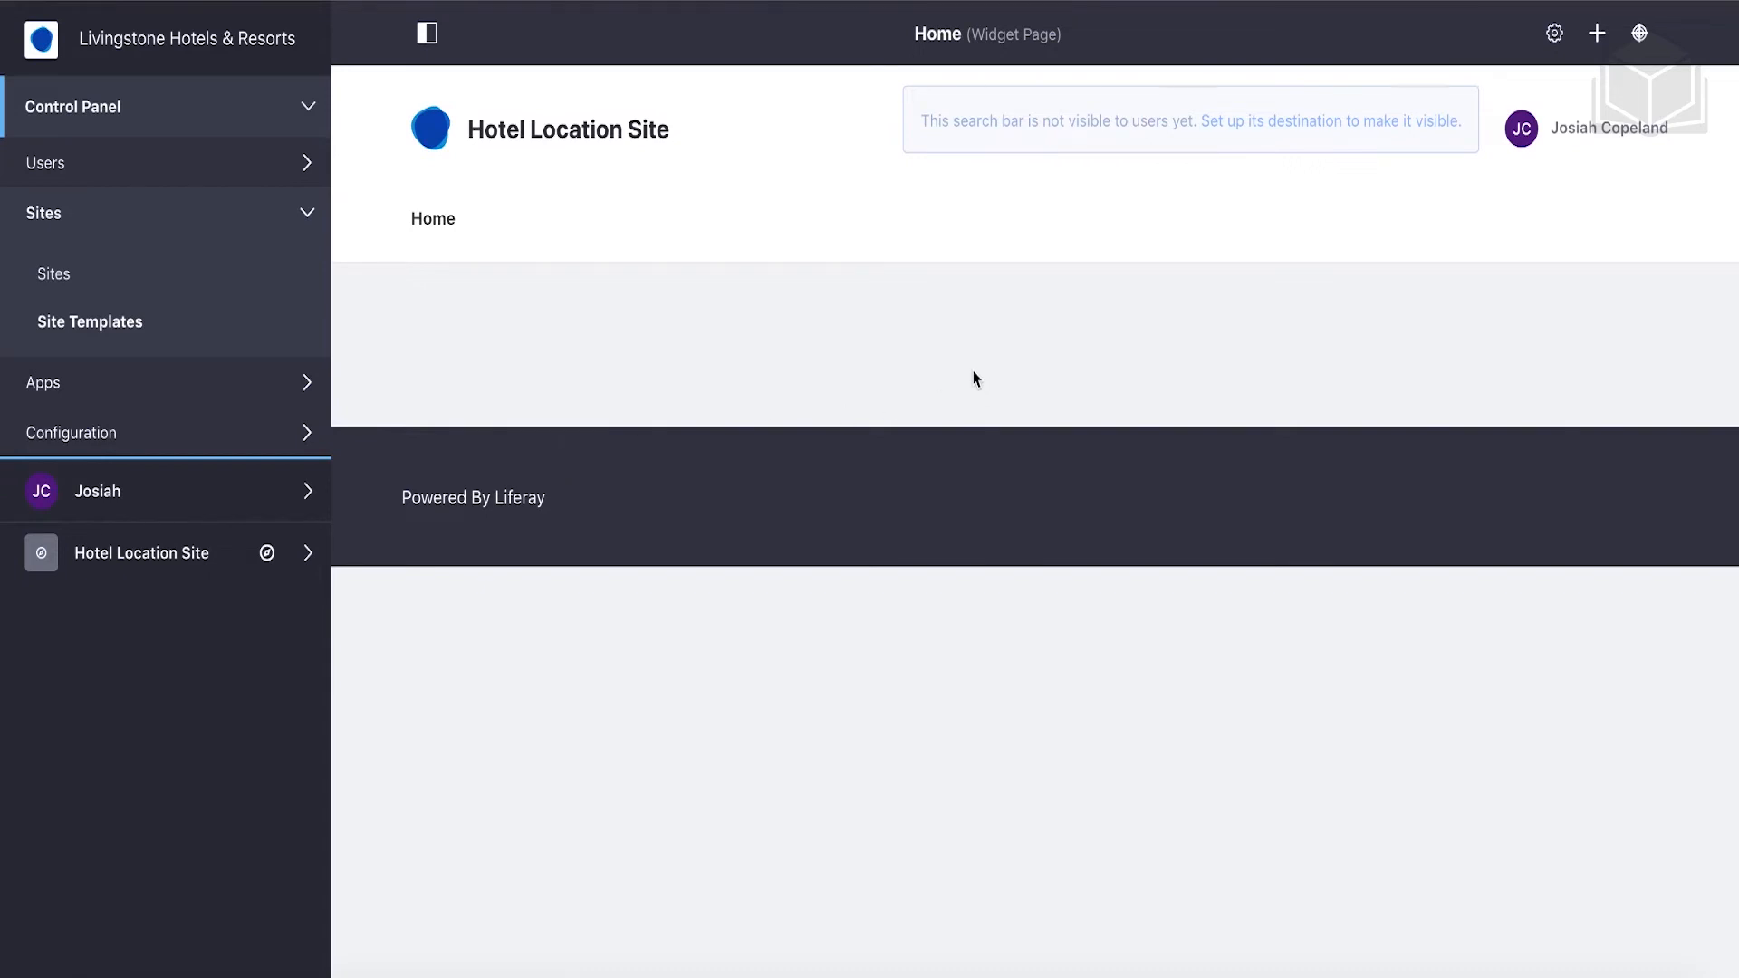
click(237, 572)
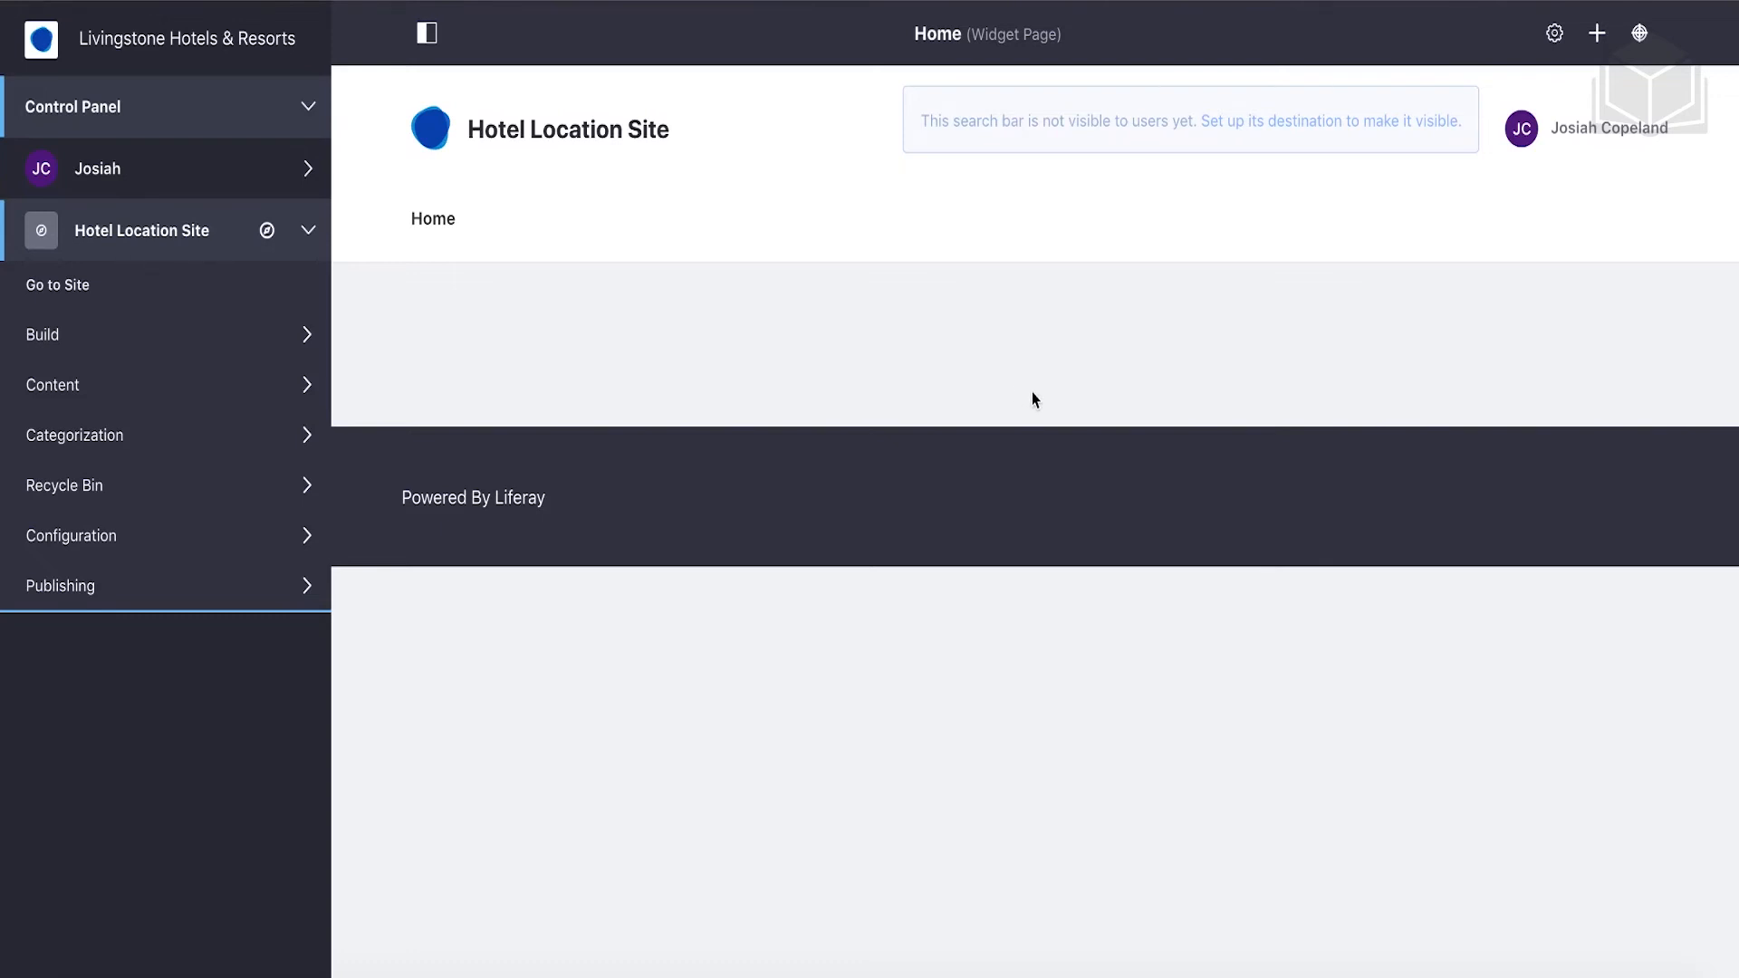
Drag a Web Content Display widget from Widgets > Highlighted onto the template's Home page.
click(1598, 36)
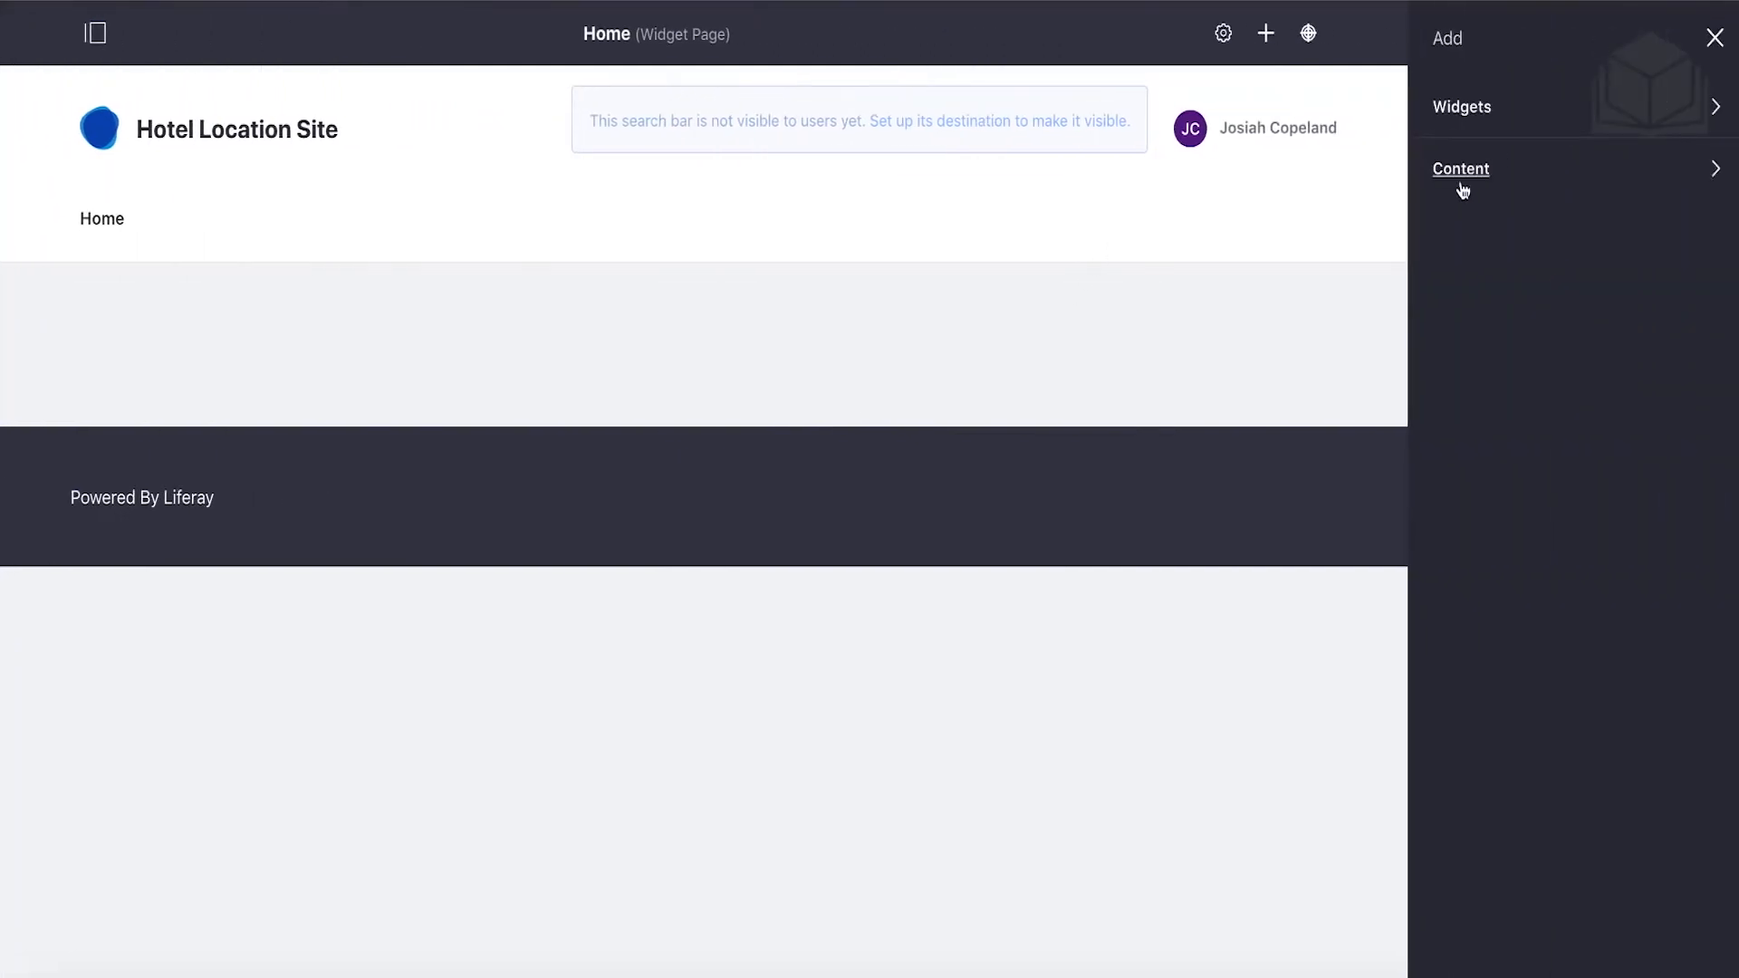
click(1564, 110)
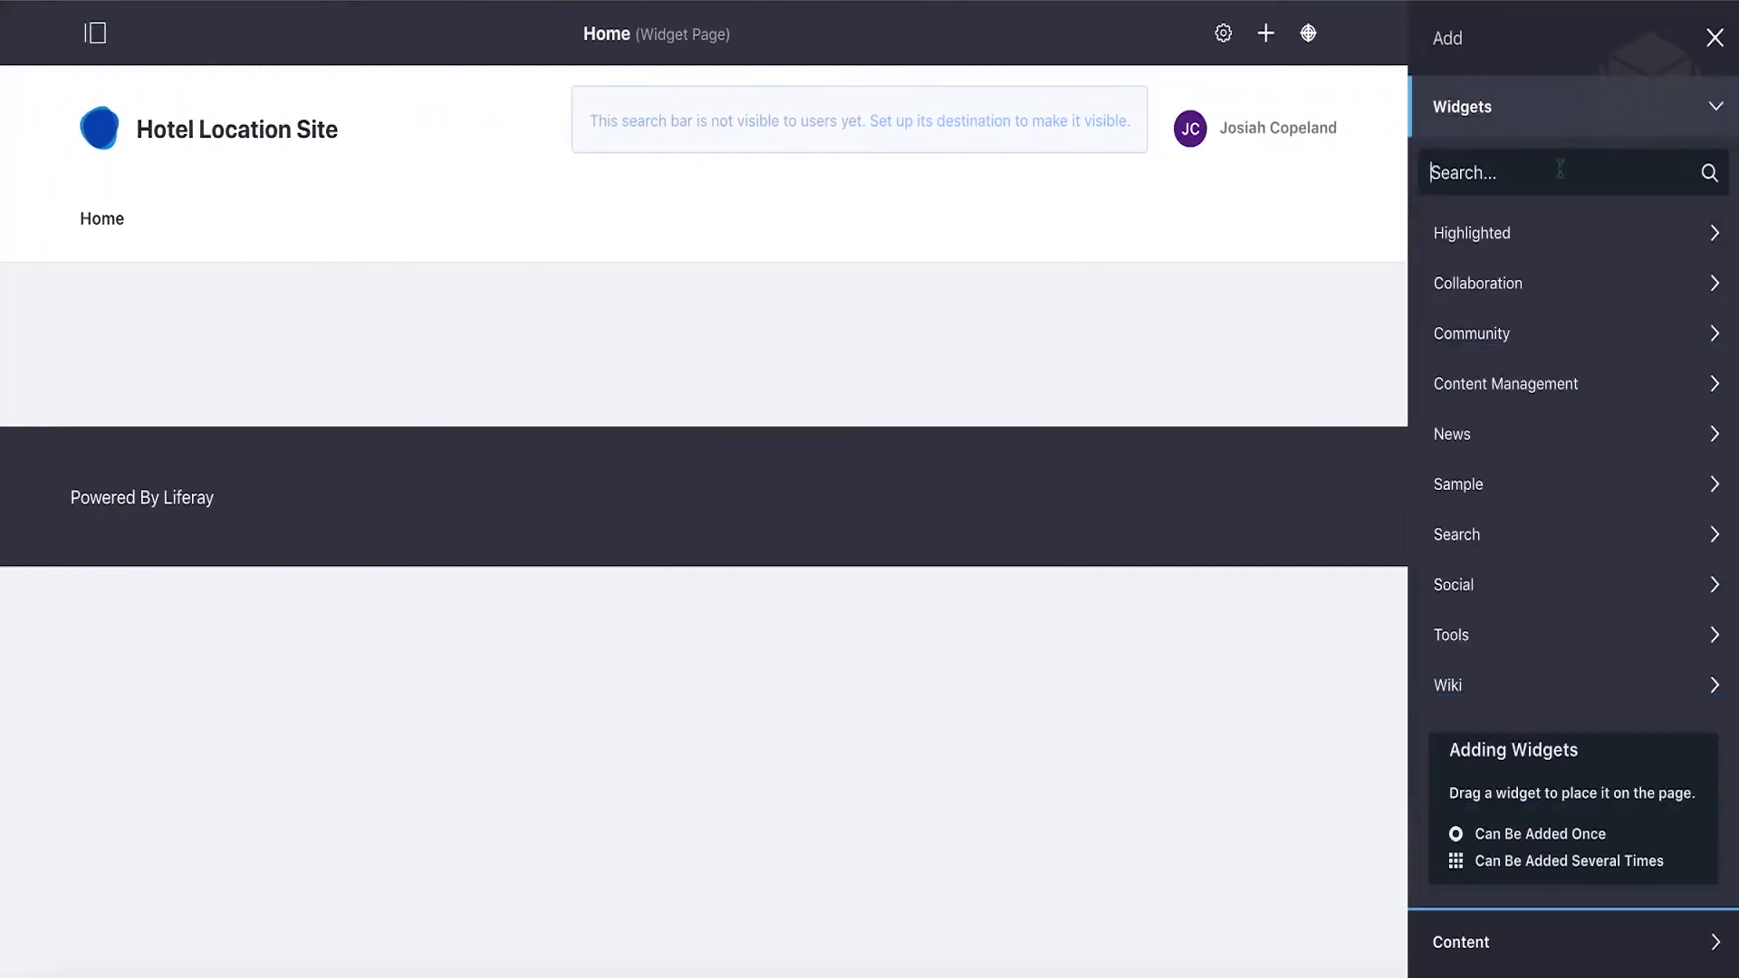
click(1533, 243)
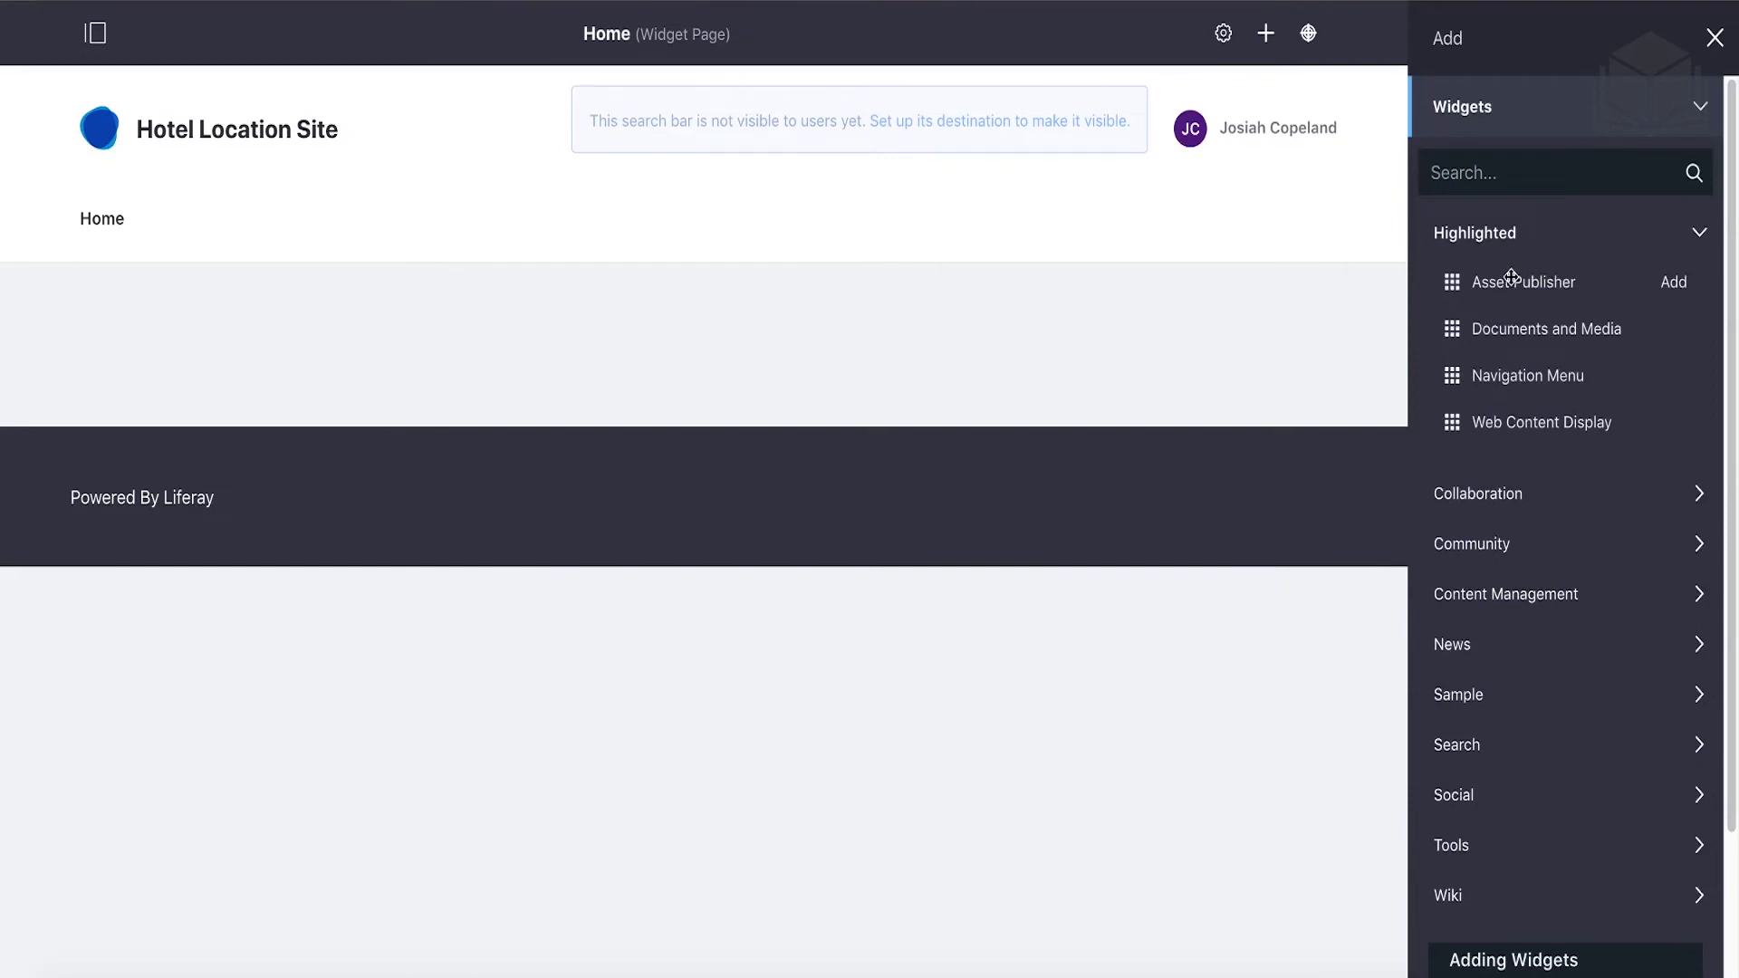
drag(1513, 421, 1100, 348)
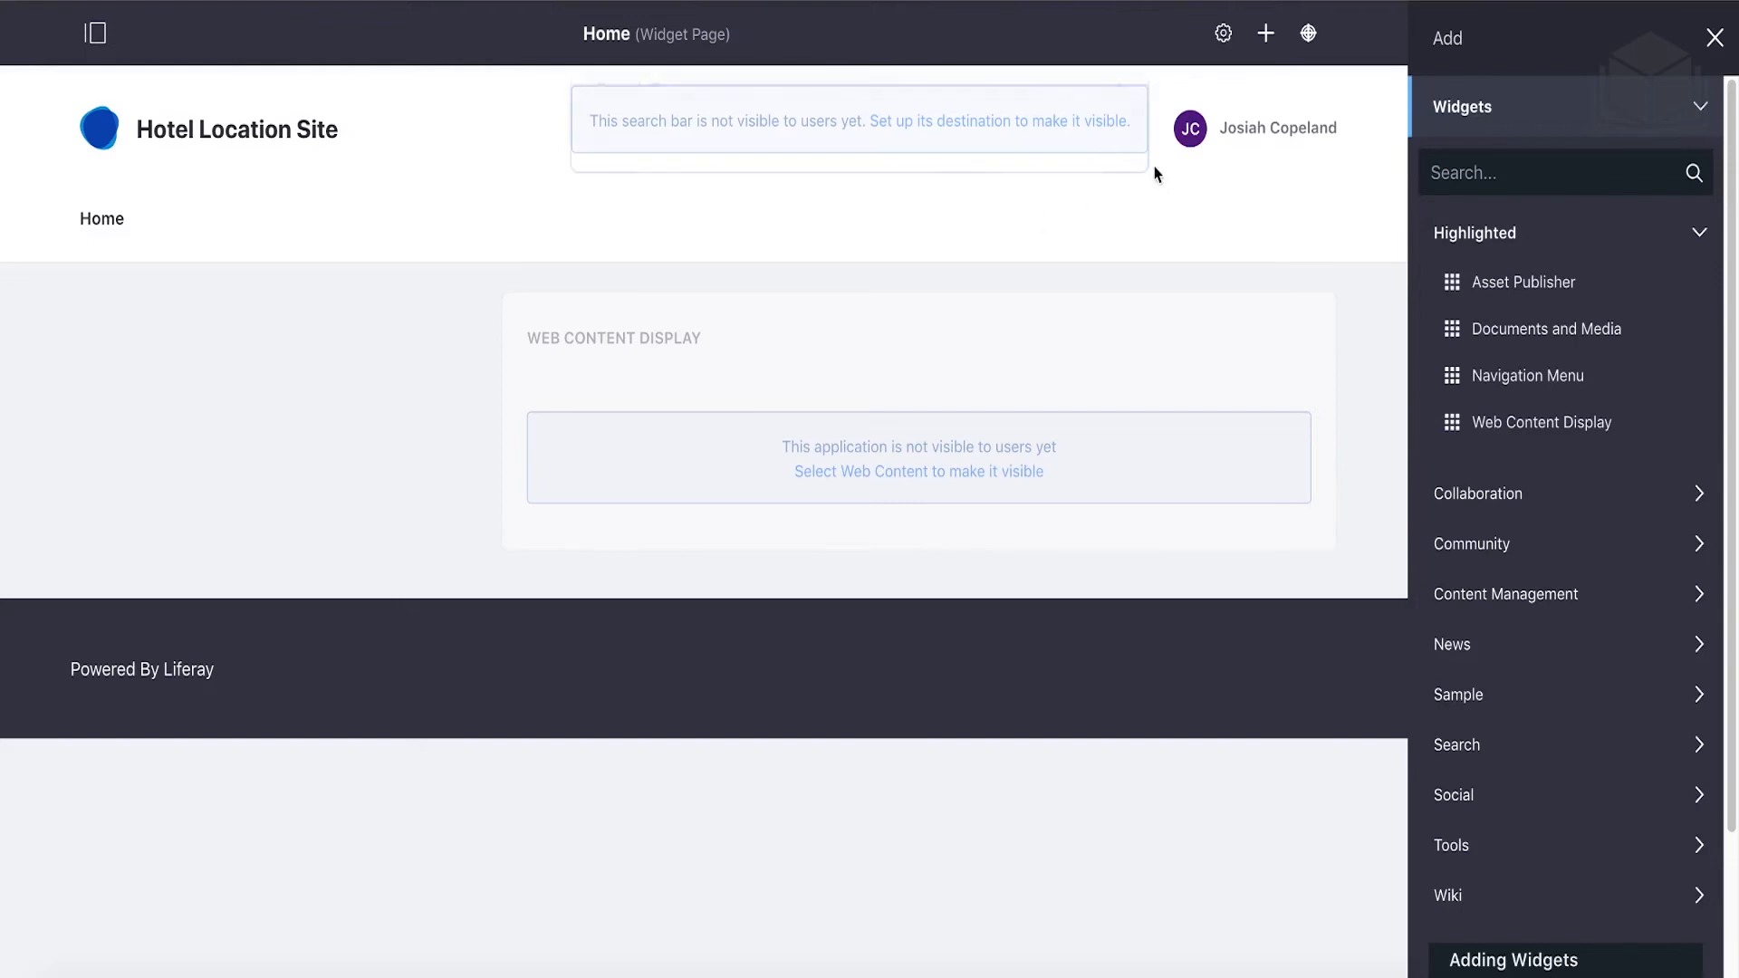
Set the template's Home page layout to 1 Column and save it.
click(1223, 34)
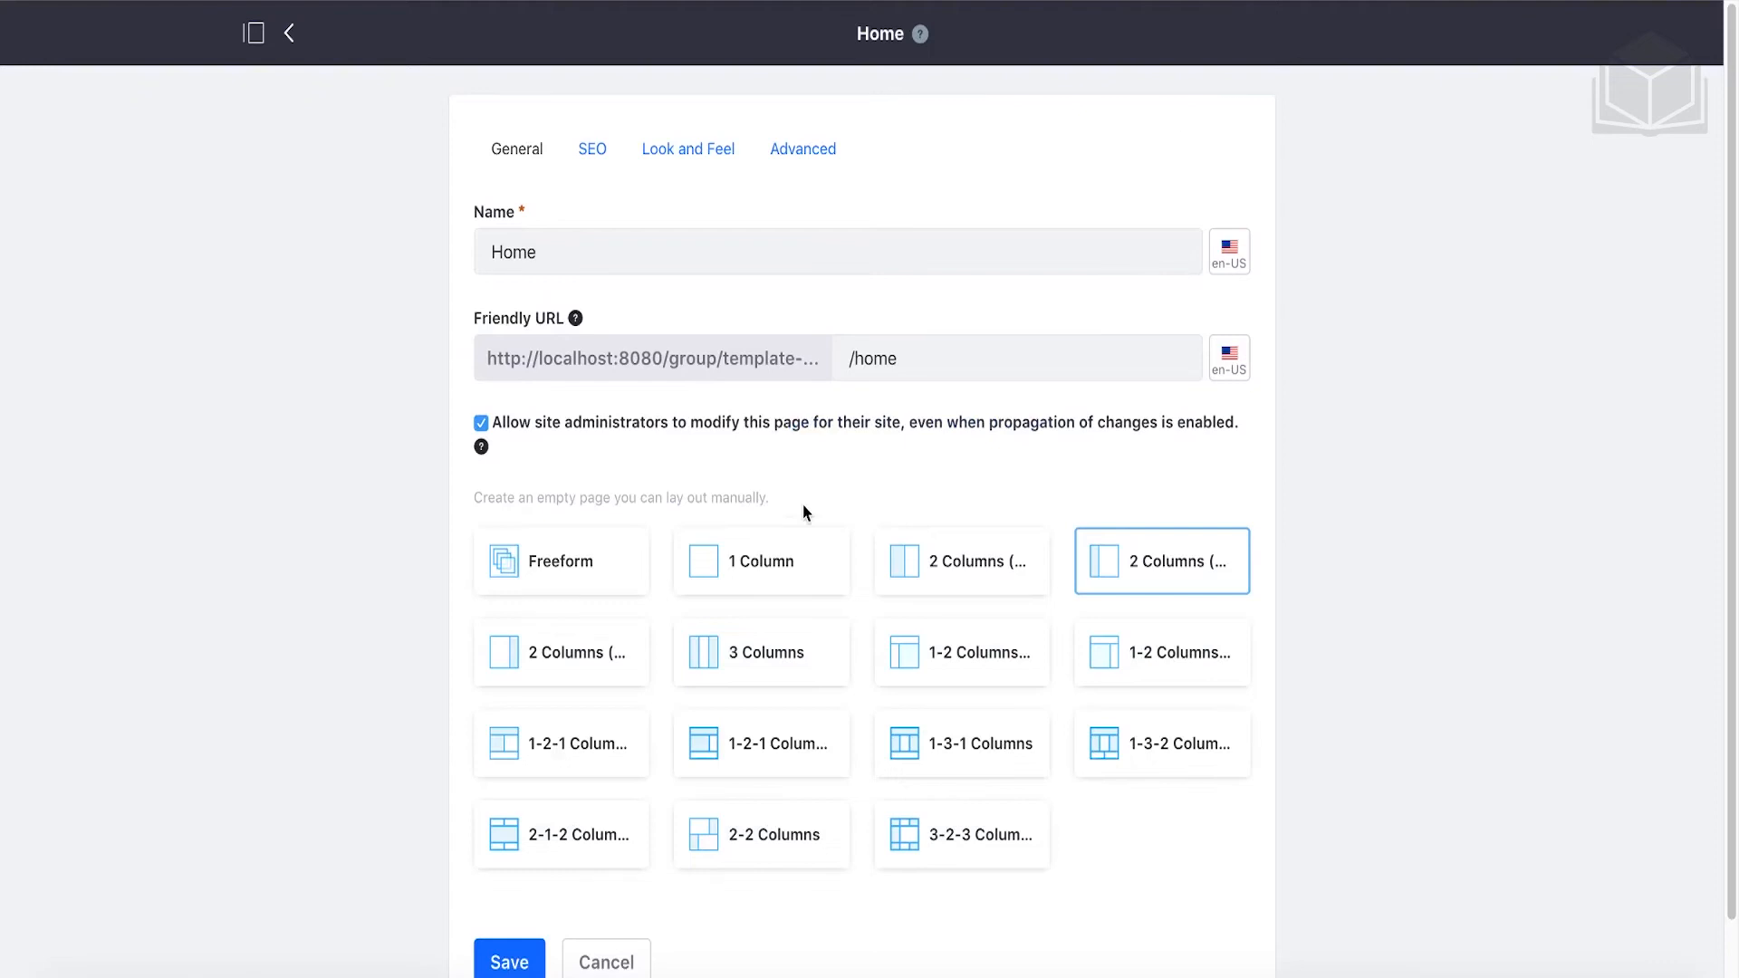
scroll(802, 512, down, 2)
click(774, 490)
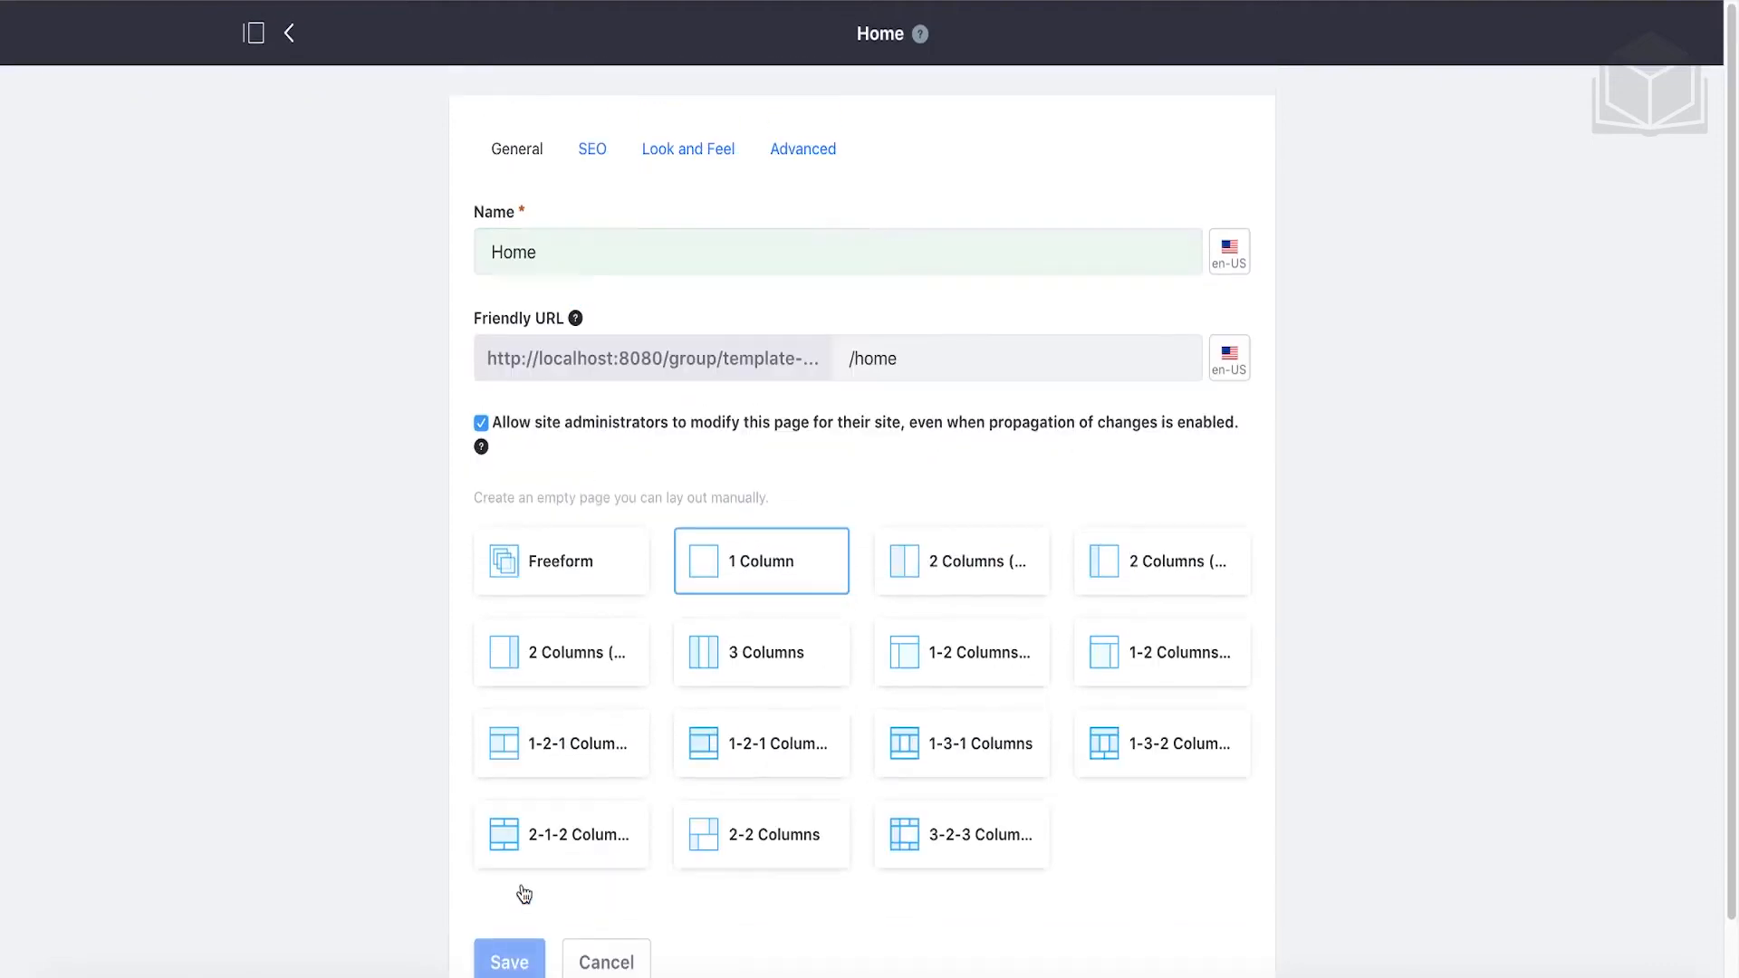
click(522, 892)
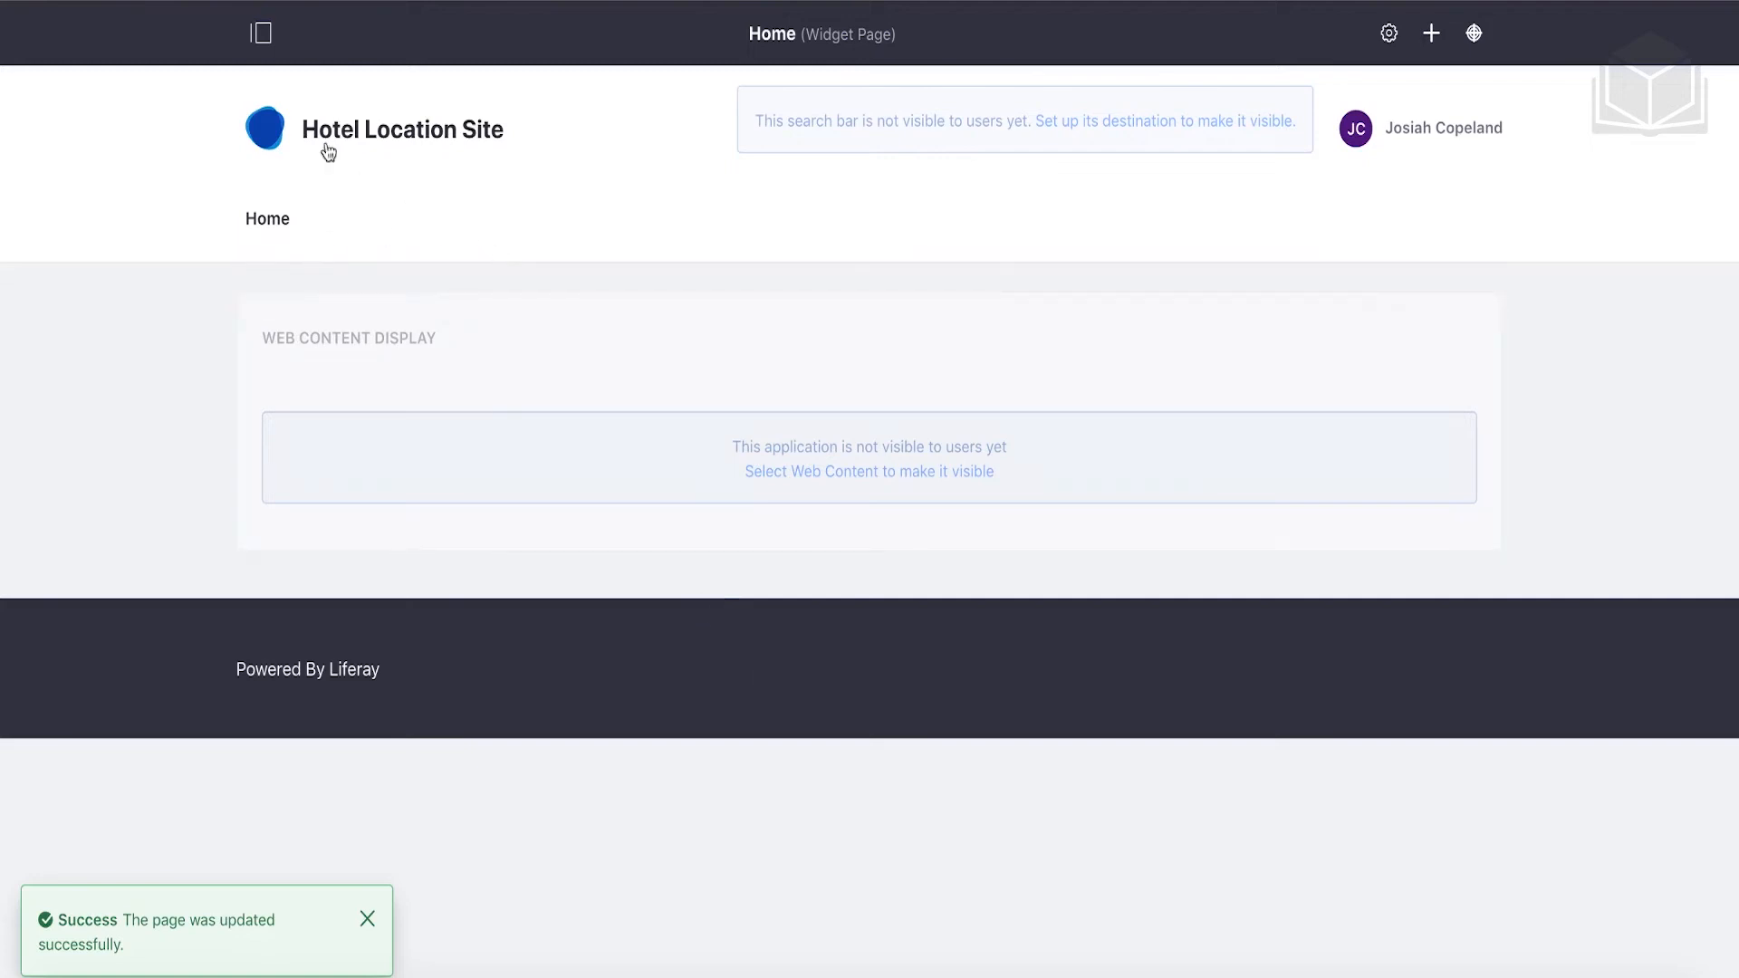
click(264, 38)
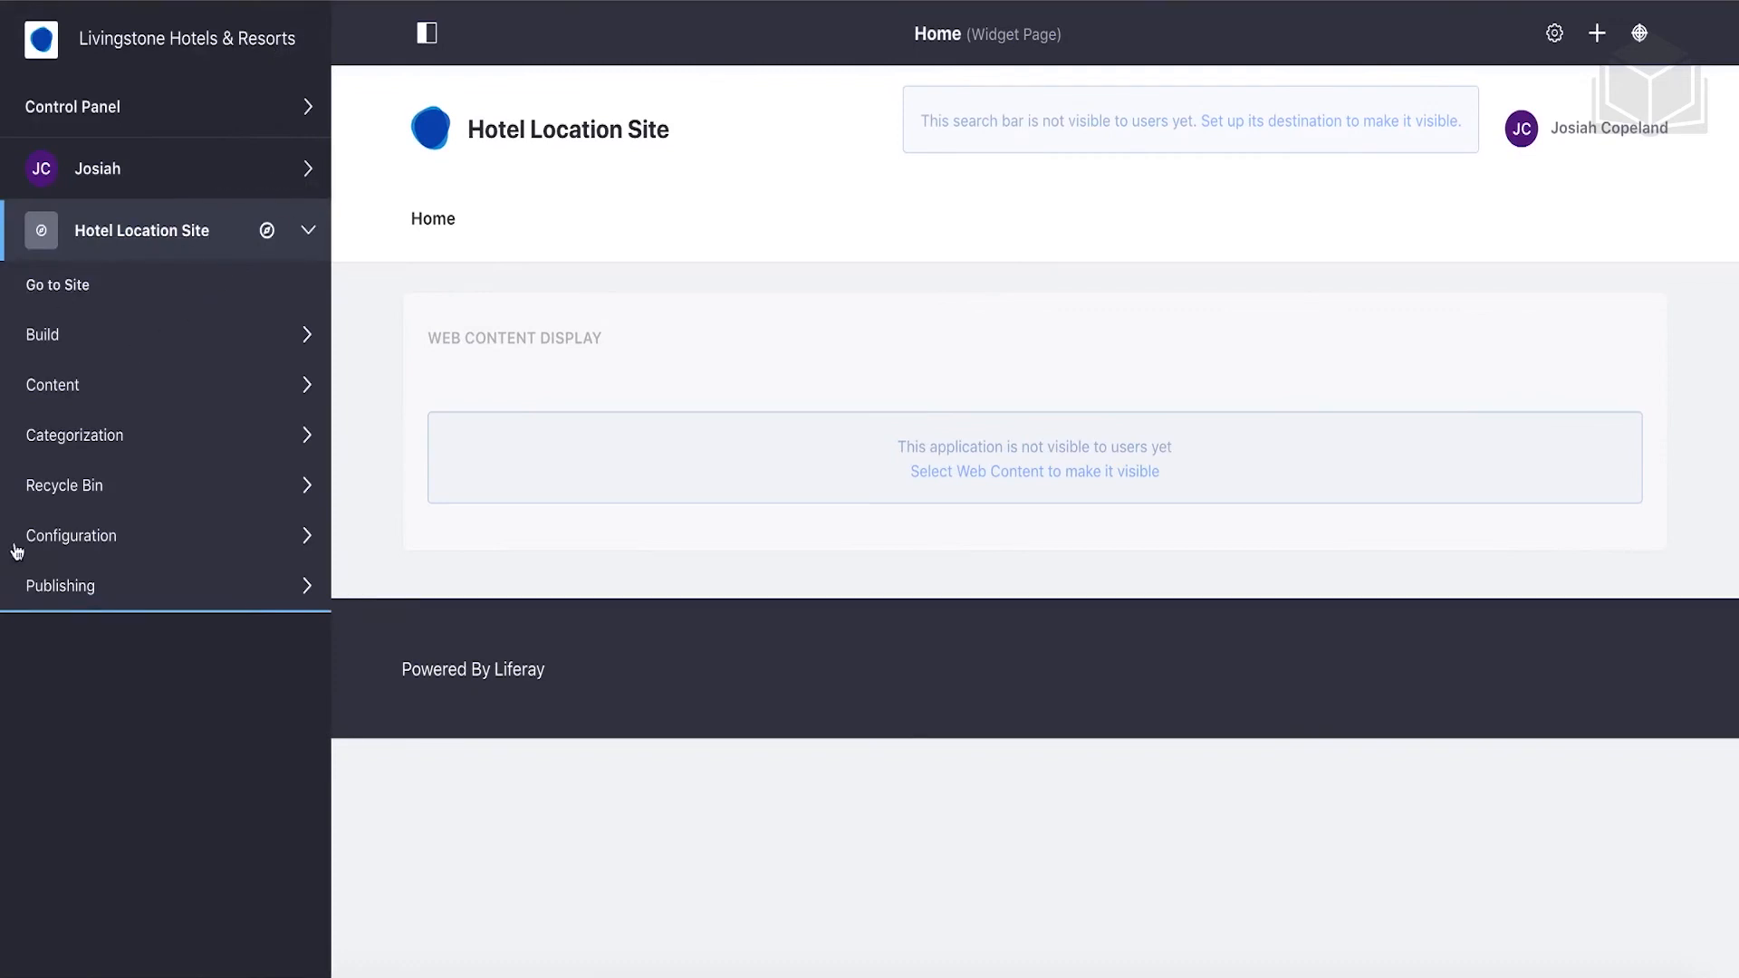
Under Build > Pages, add a top-level widget page named 'Book A Room'.
click(87, 333)
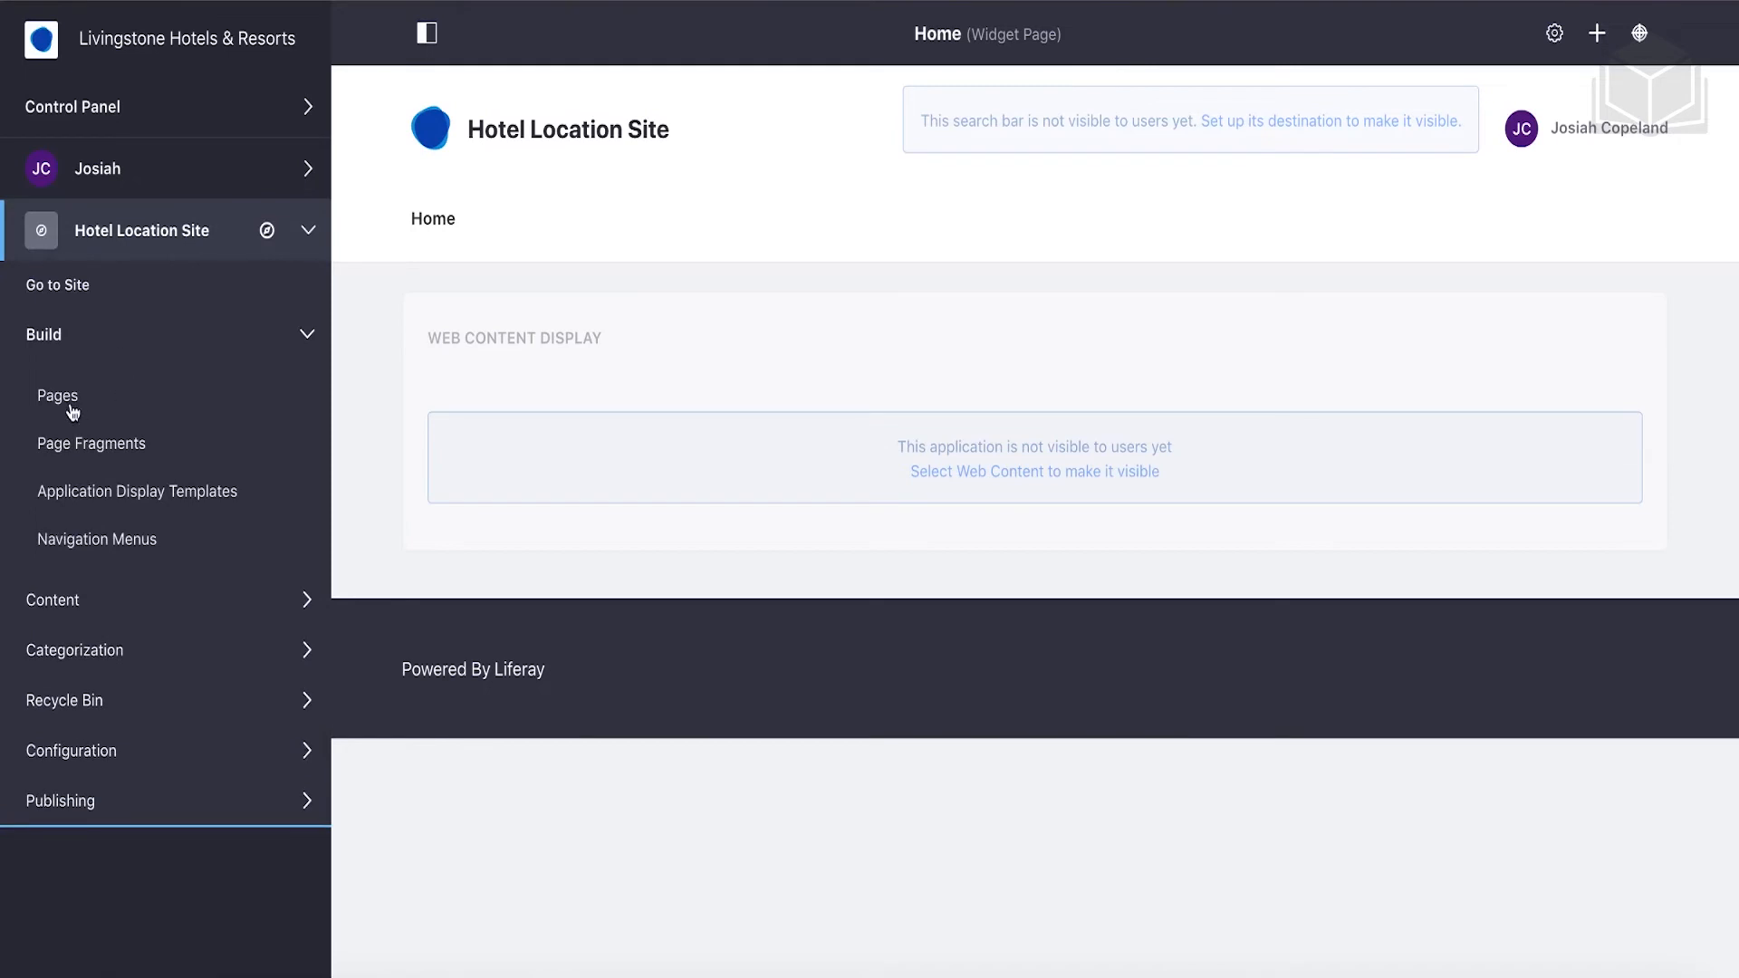
click(71, 409)
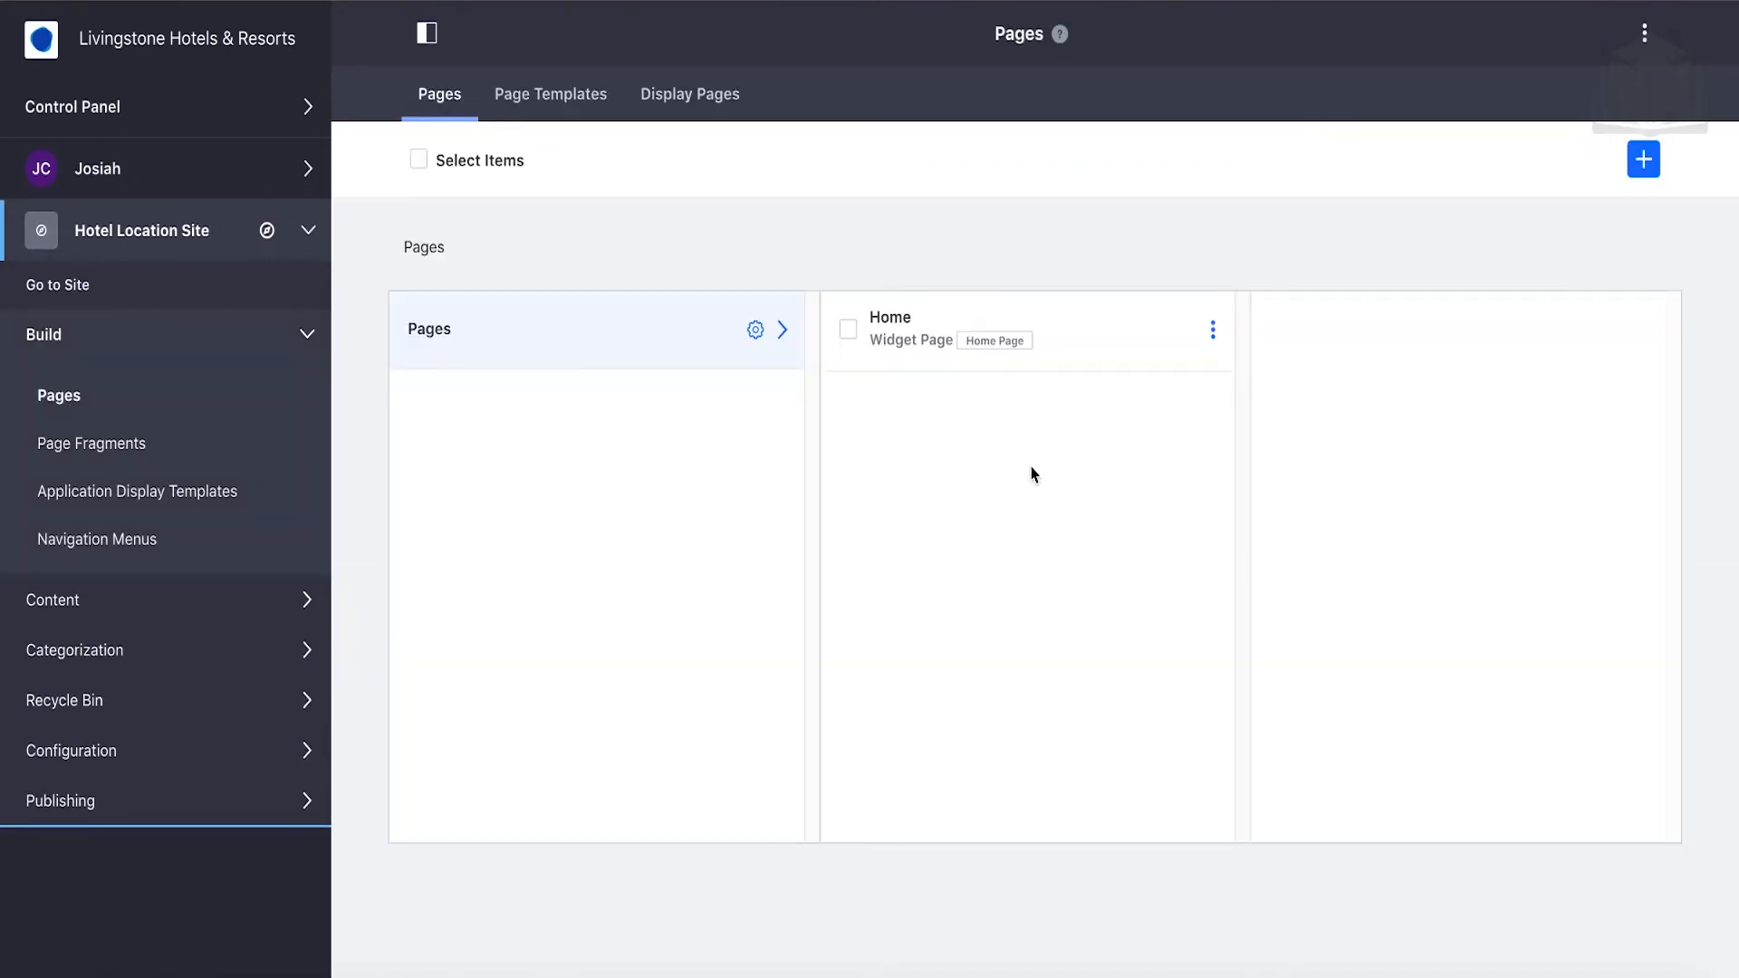
click(1643, 161)
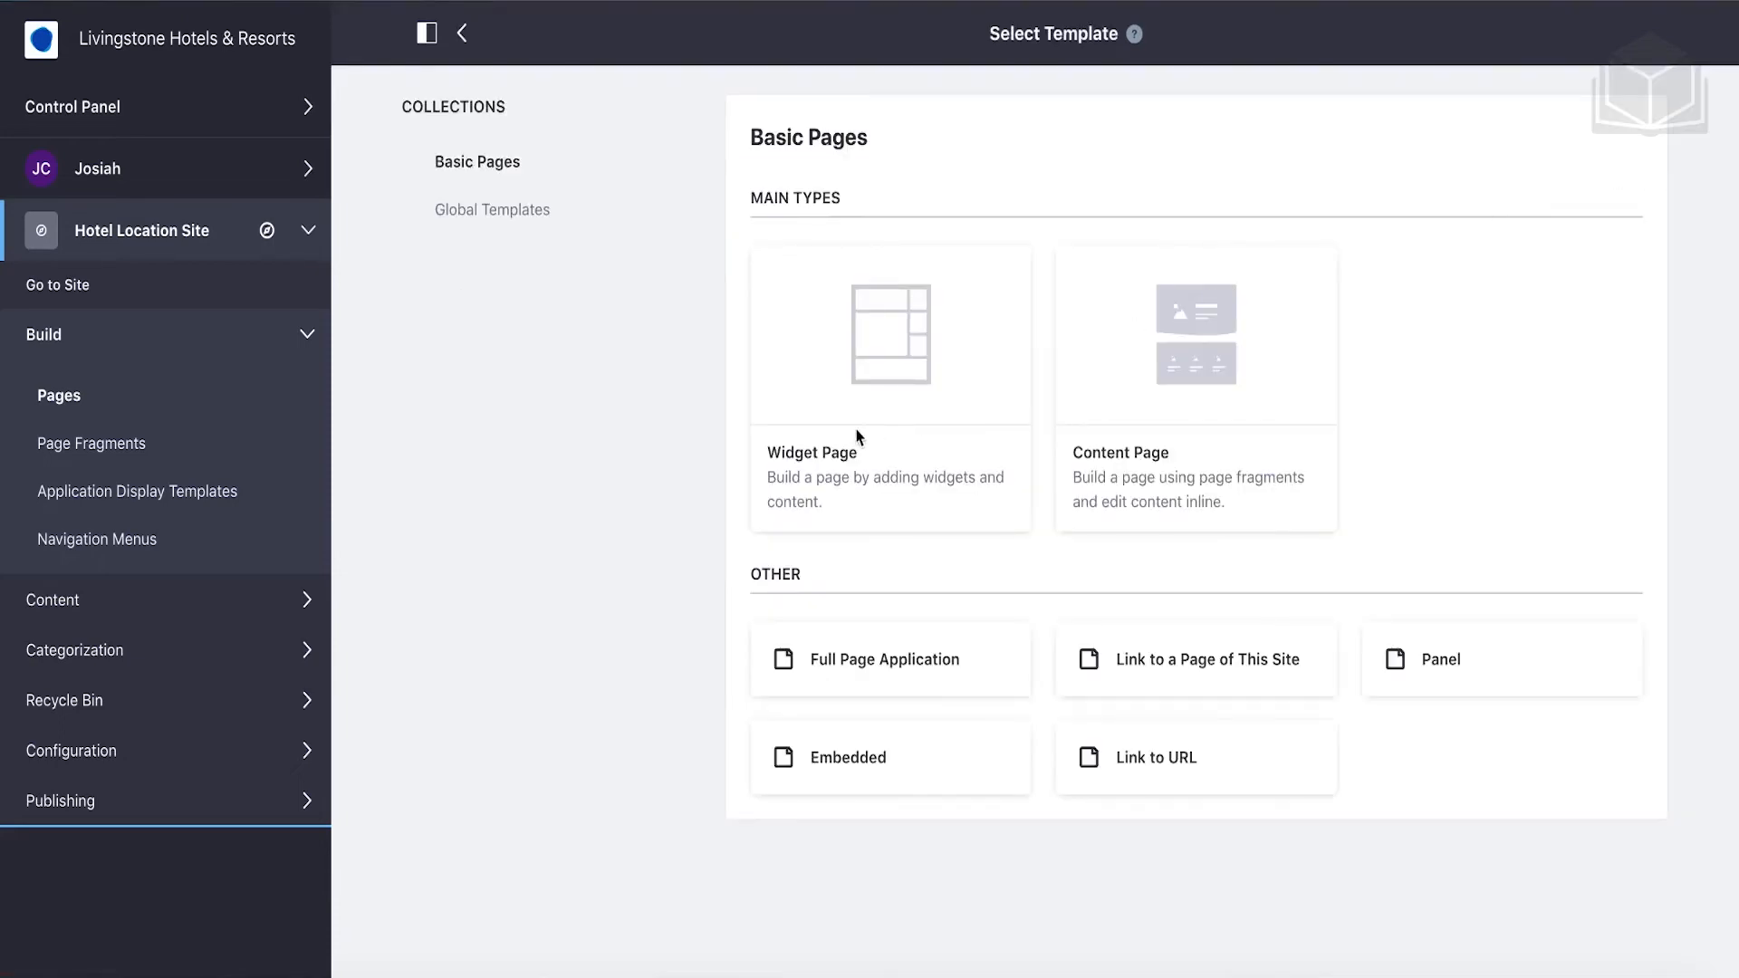
click(809, 466)
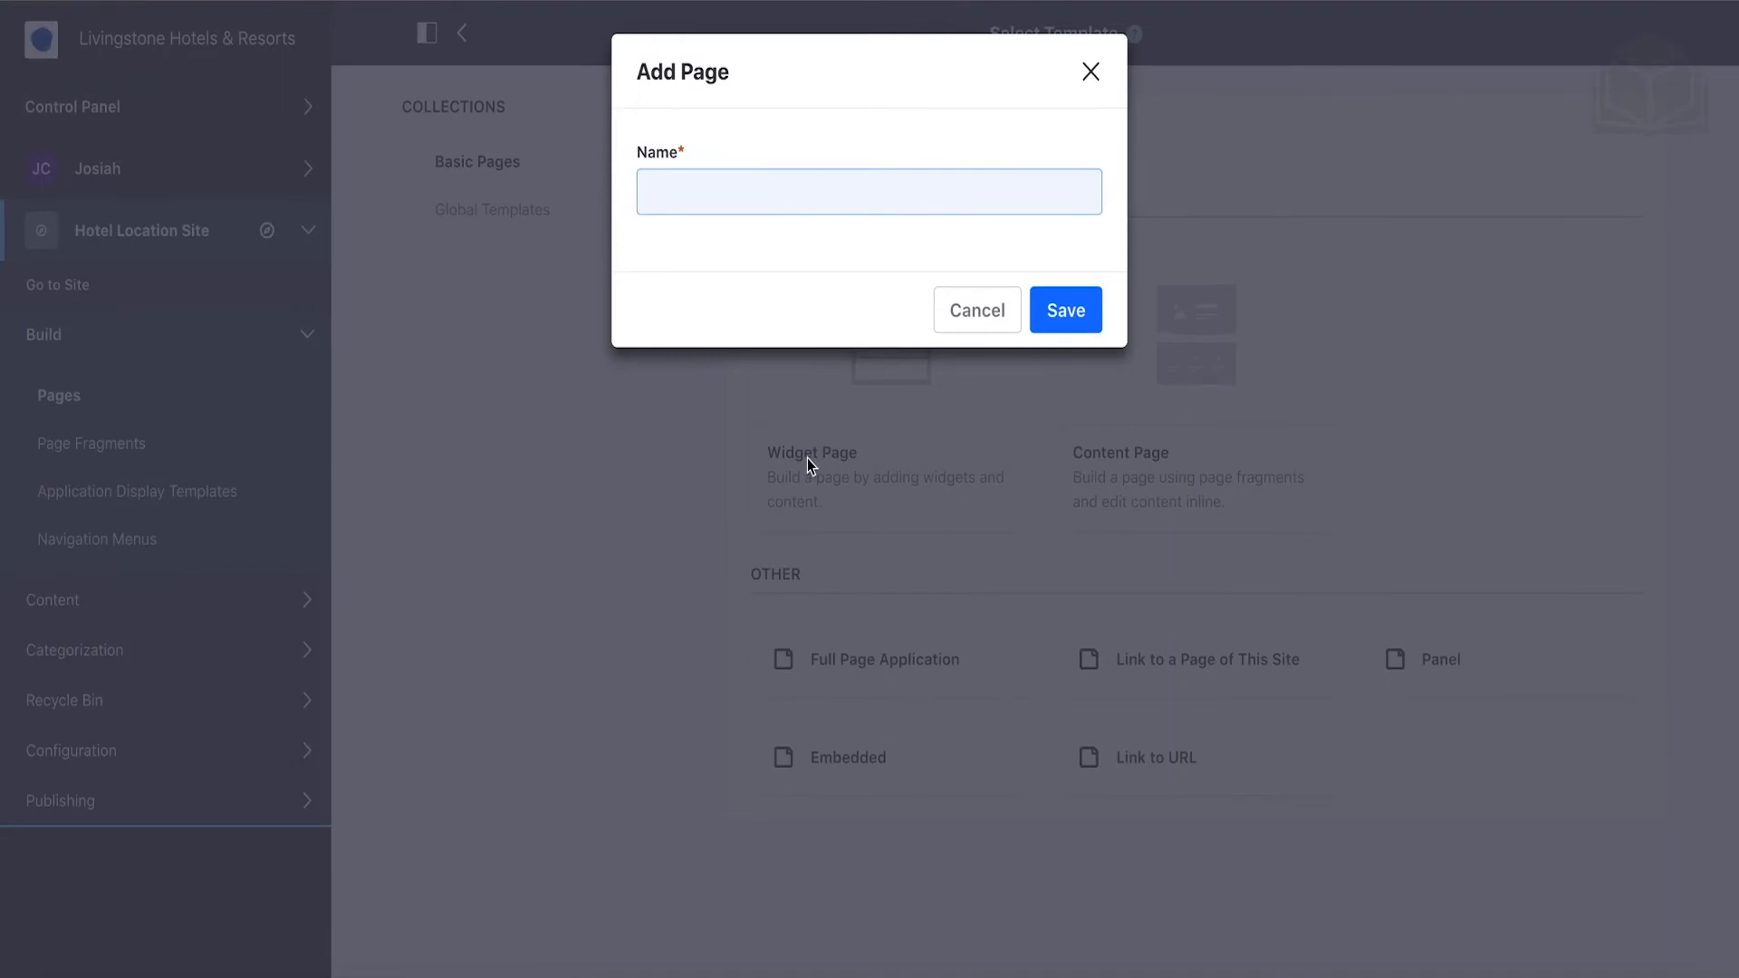
text(Book)
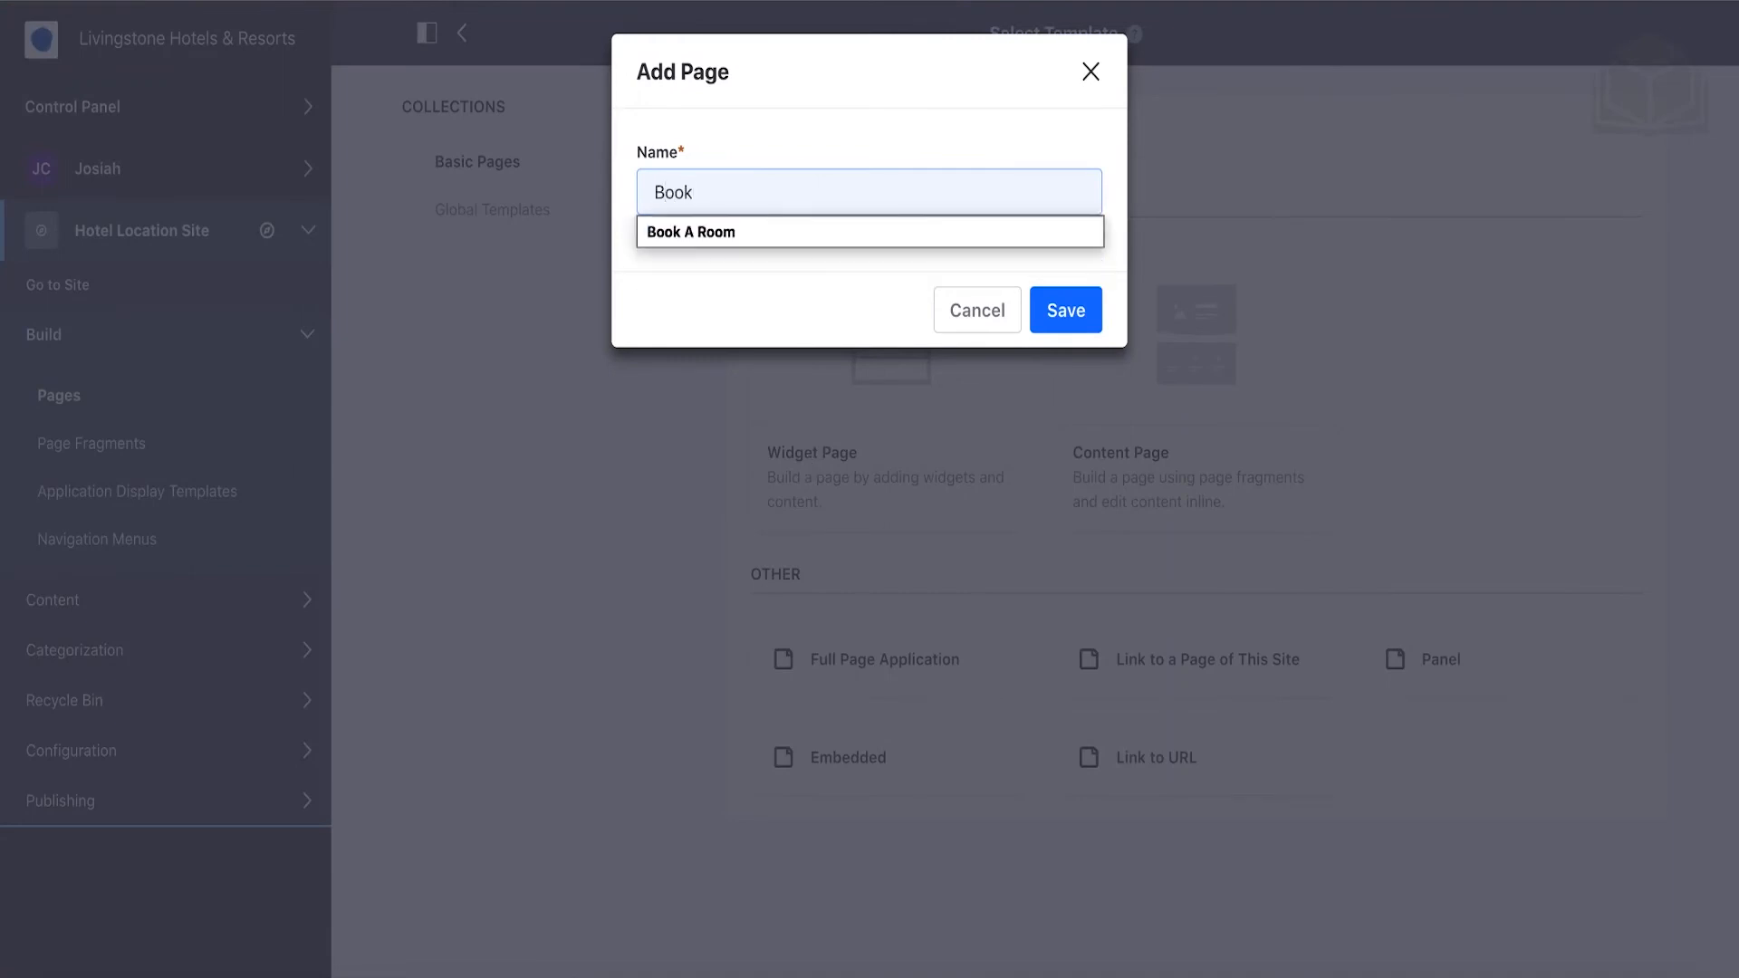
key(Down)
key(Return)
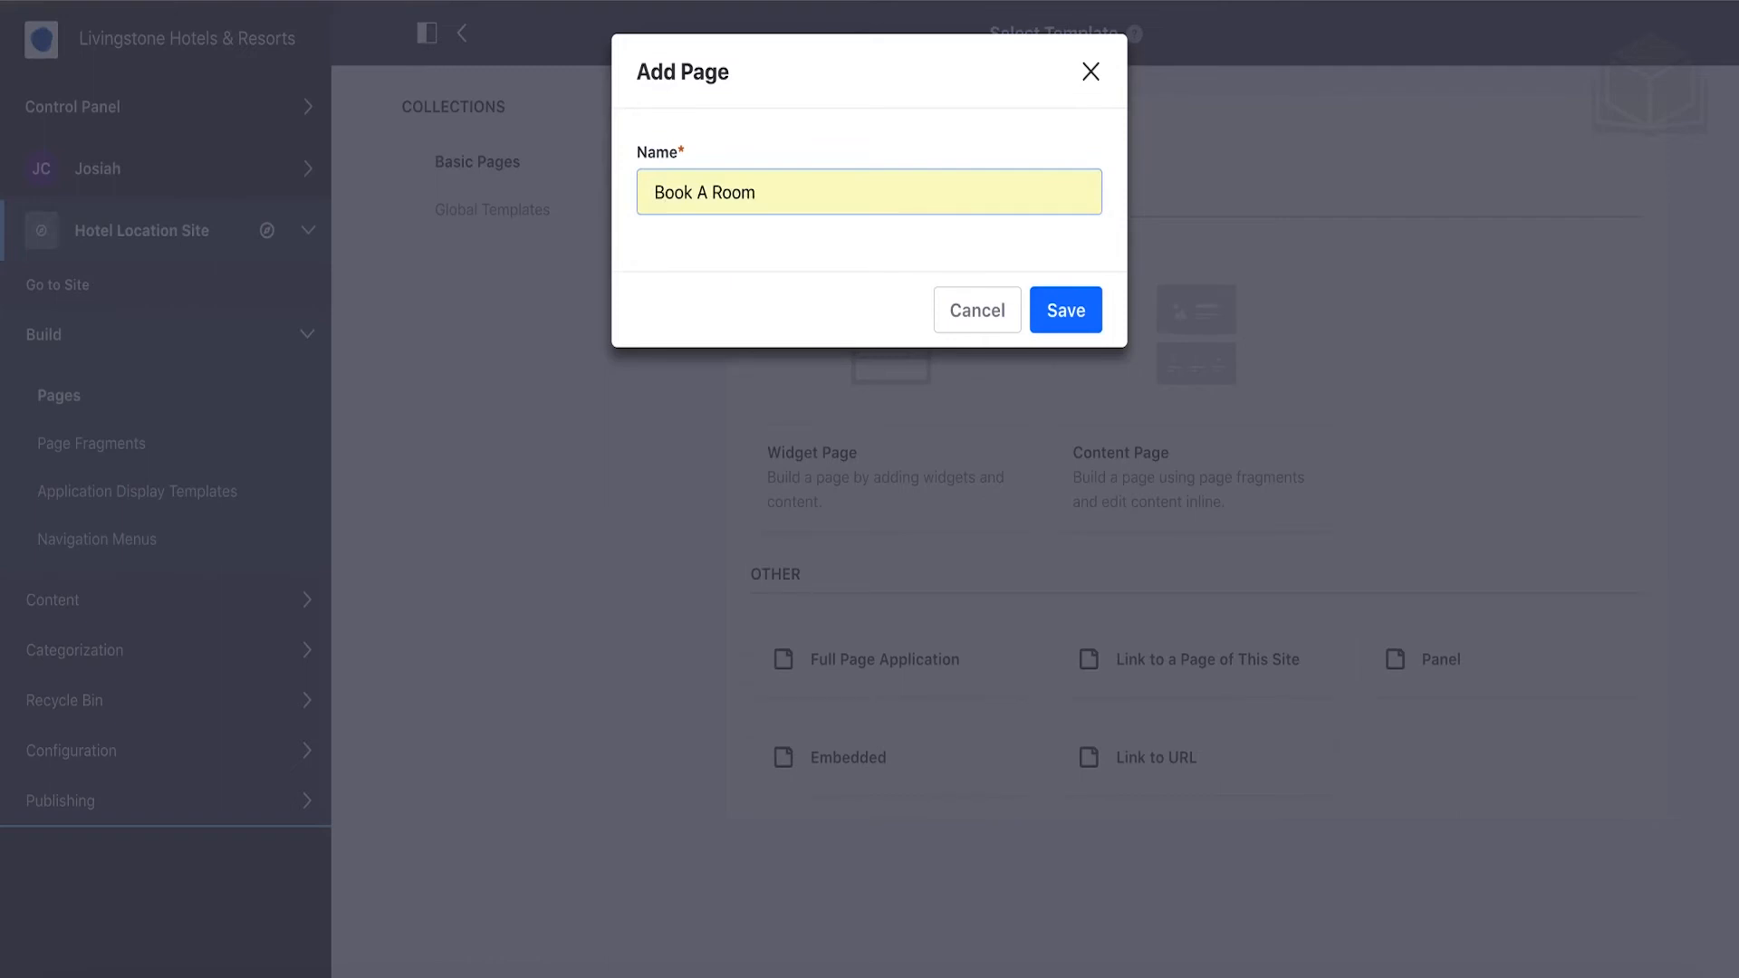
click(1058, 314)
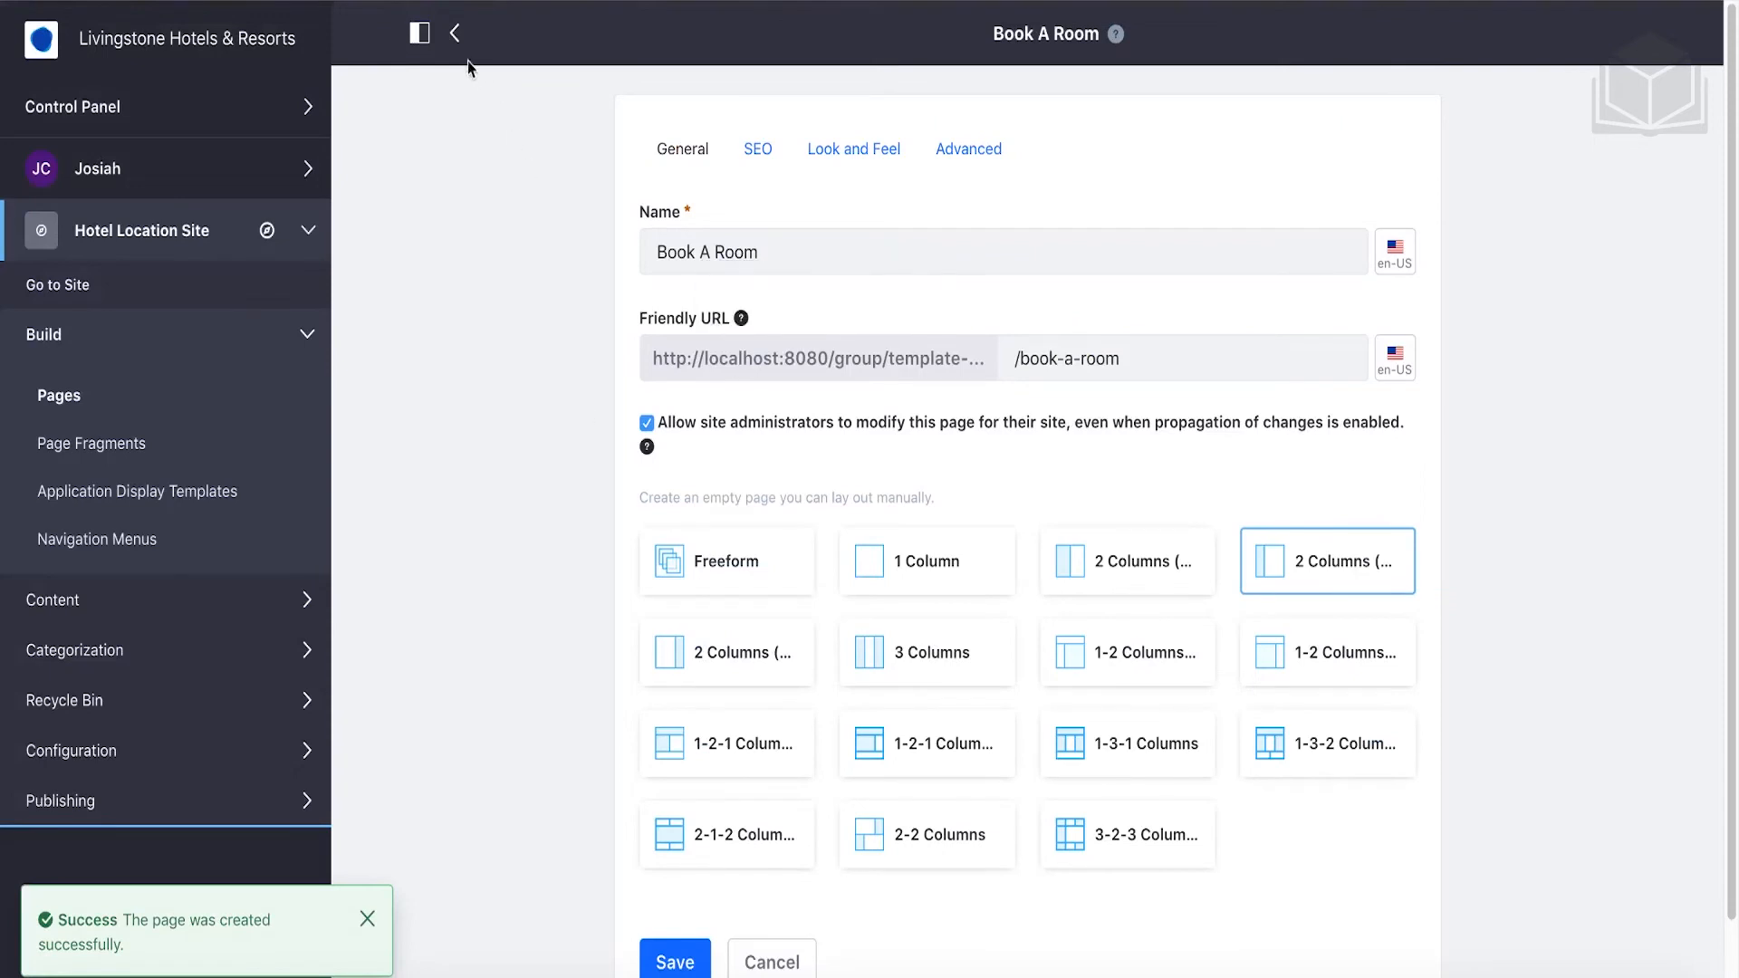
click(456, 36)
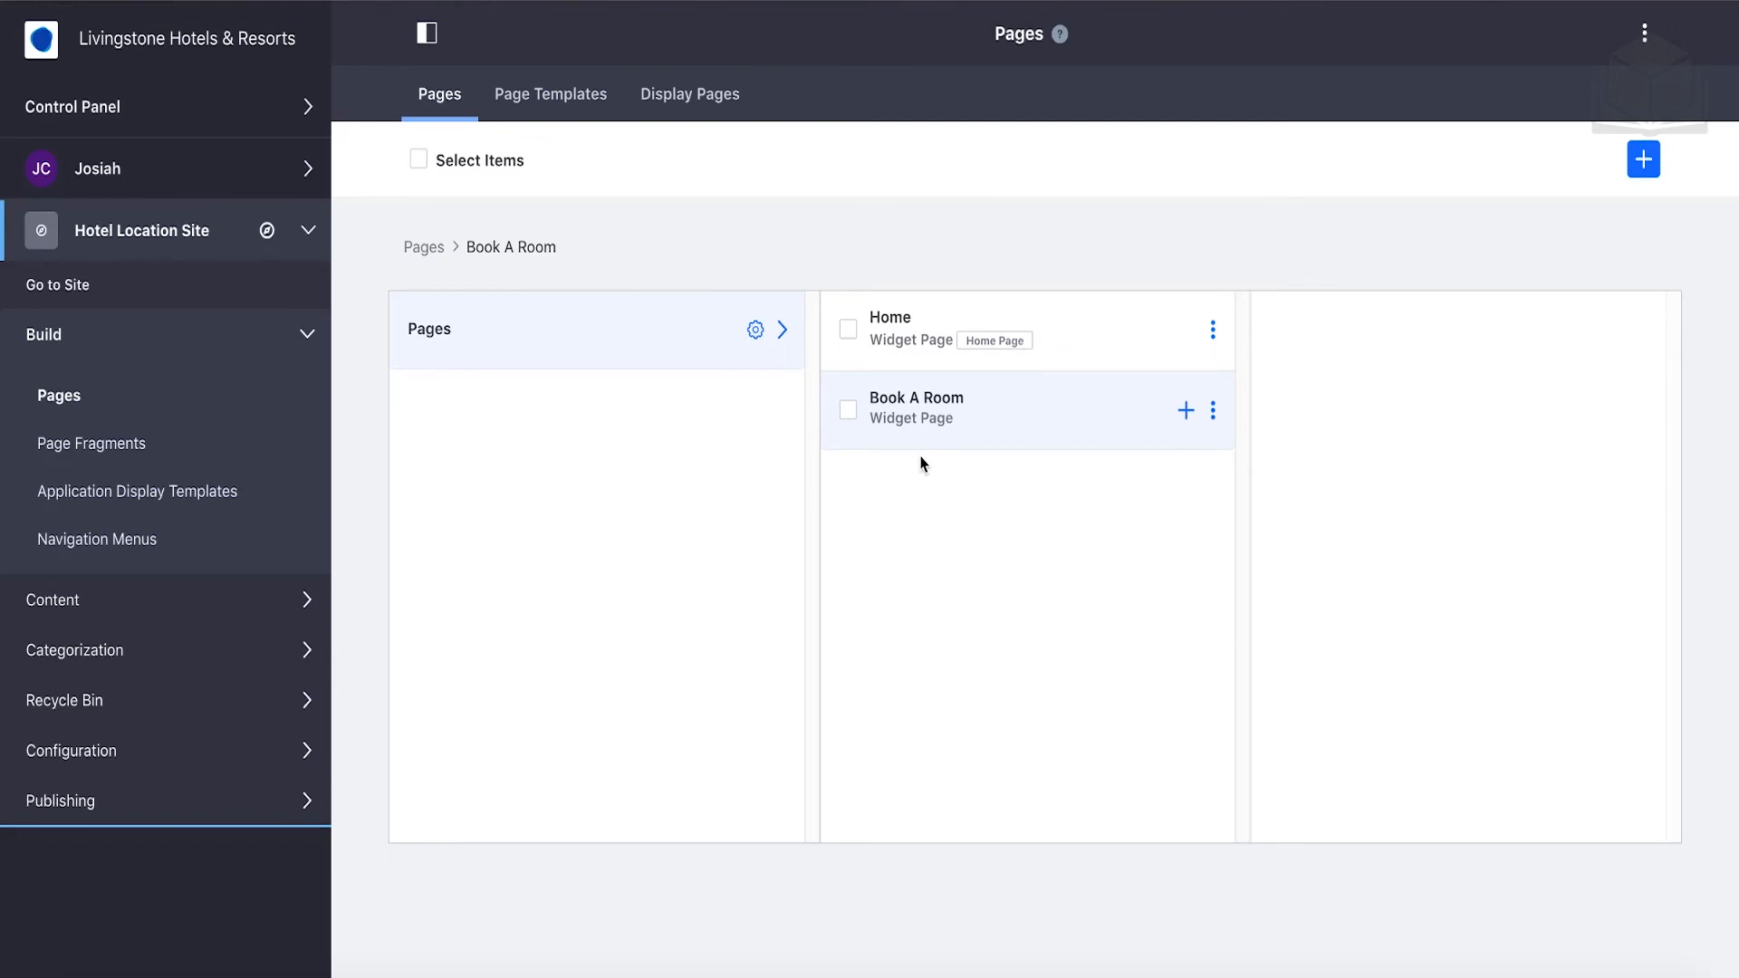
Add a 'Suites' widget page as a child of Book A Room.
click(1186, 412)
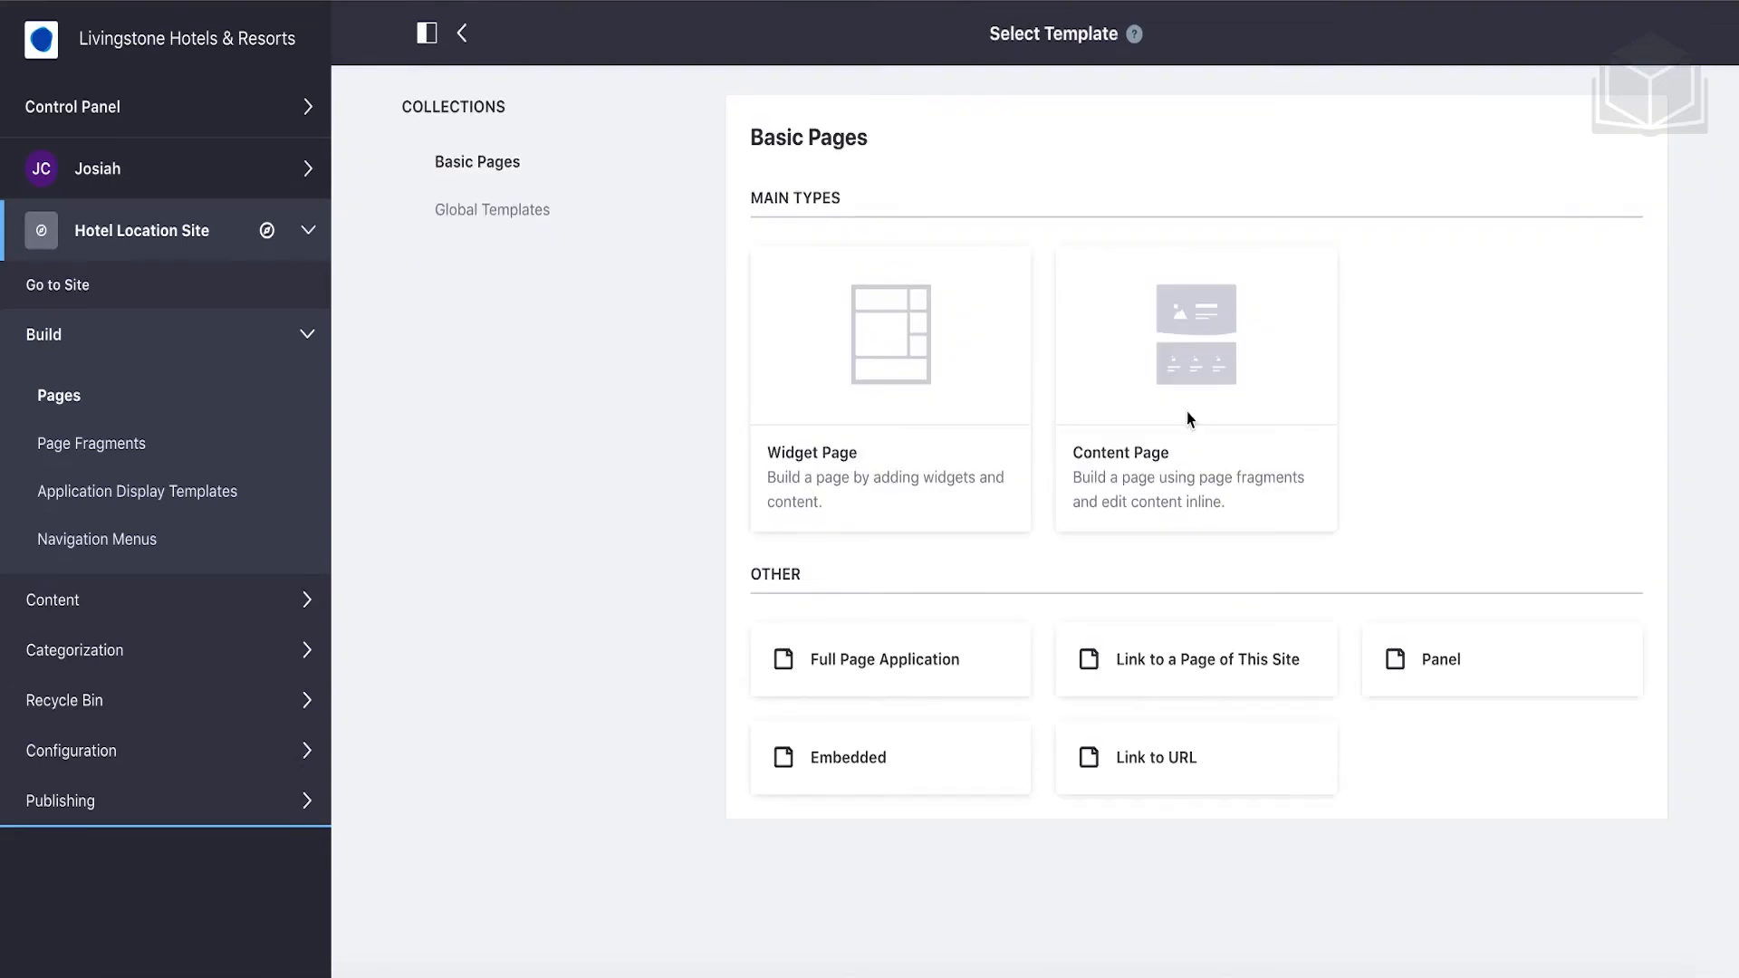
click(813, 460)
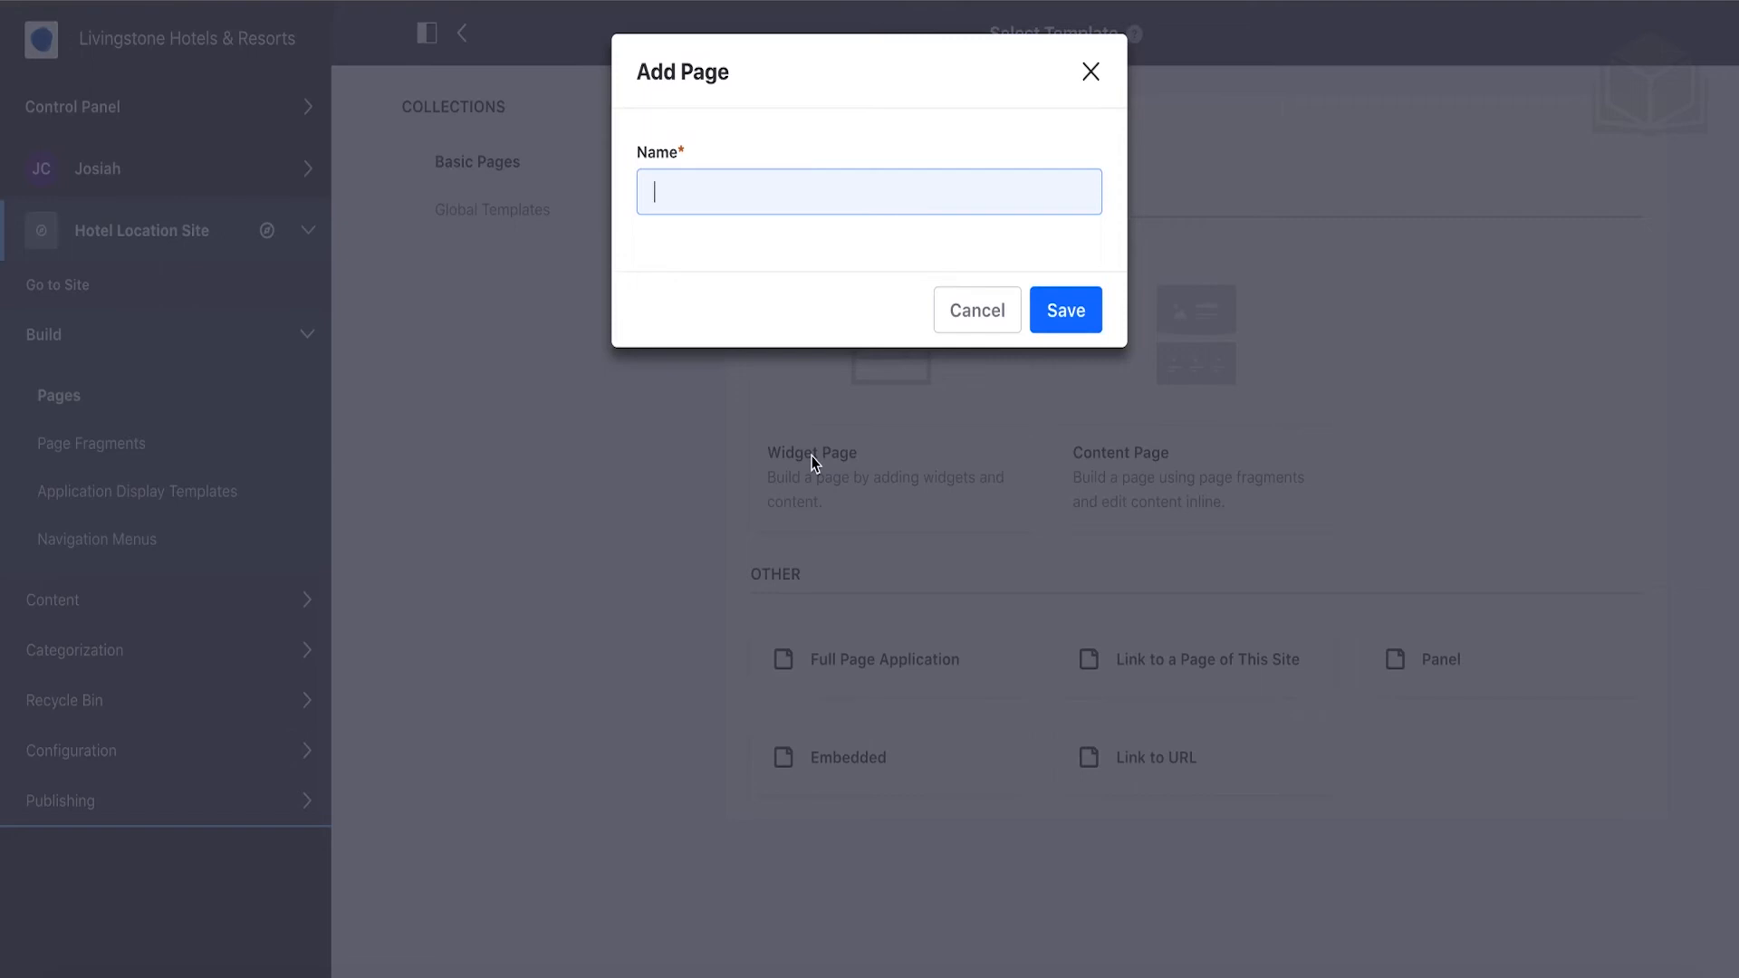
text(S)
key(Down)
key(Down)
key(Return)
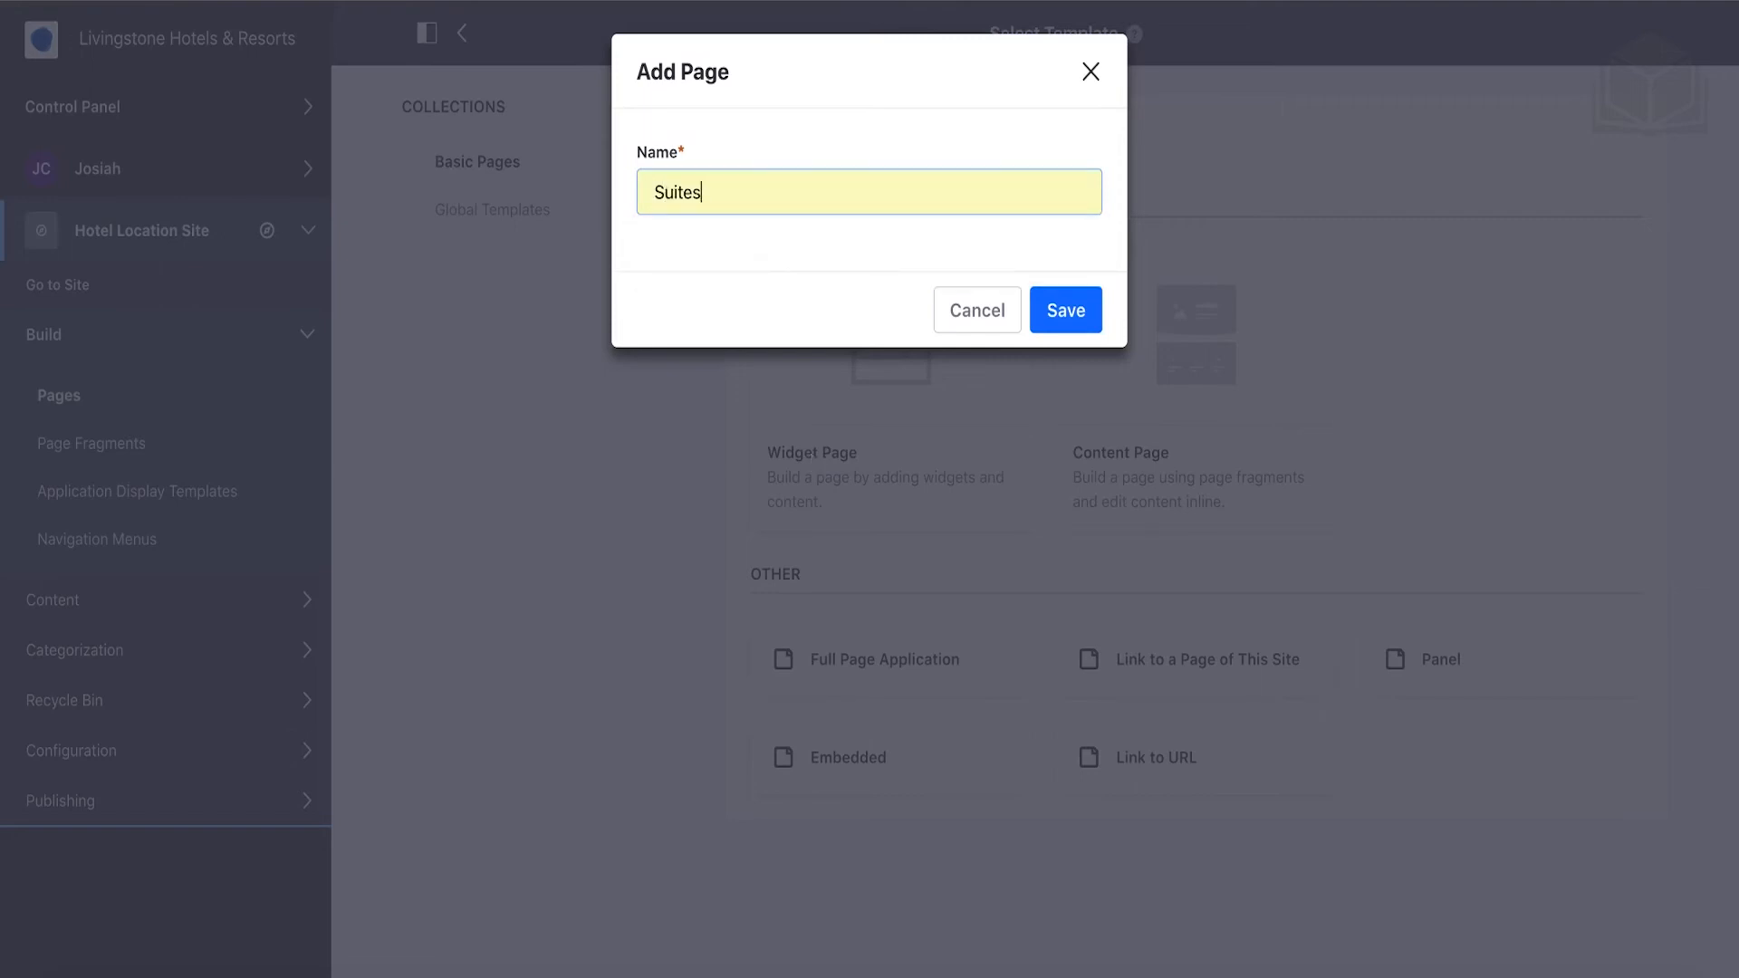
click(1060, 326)
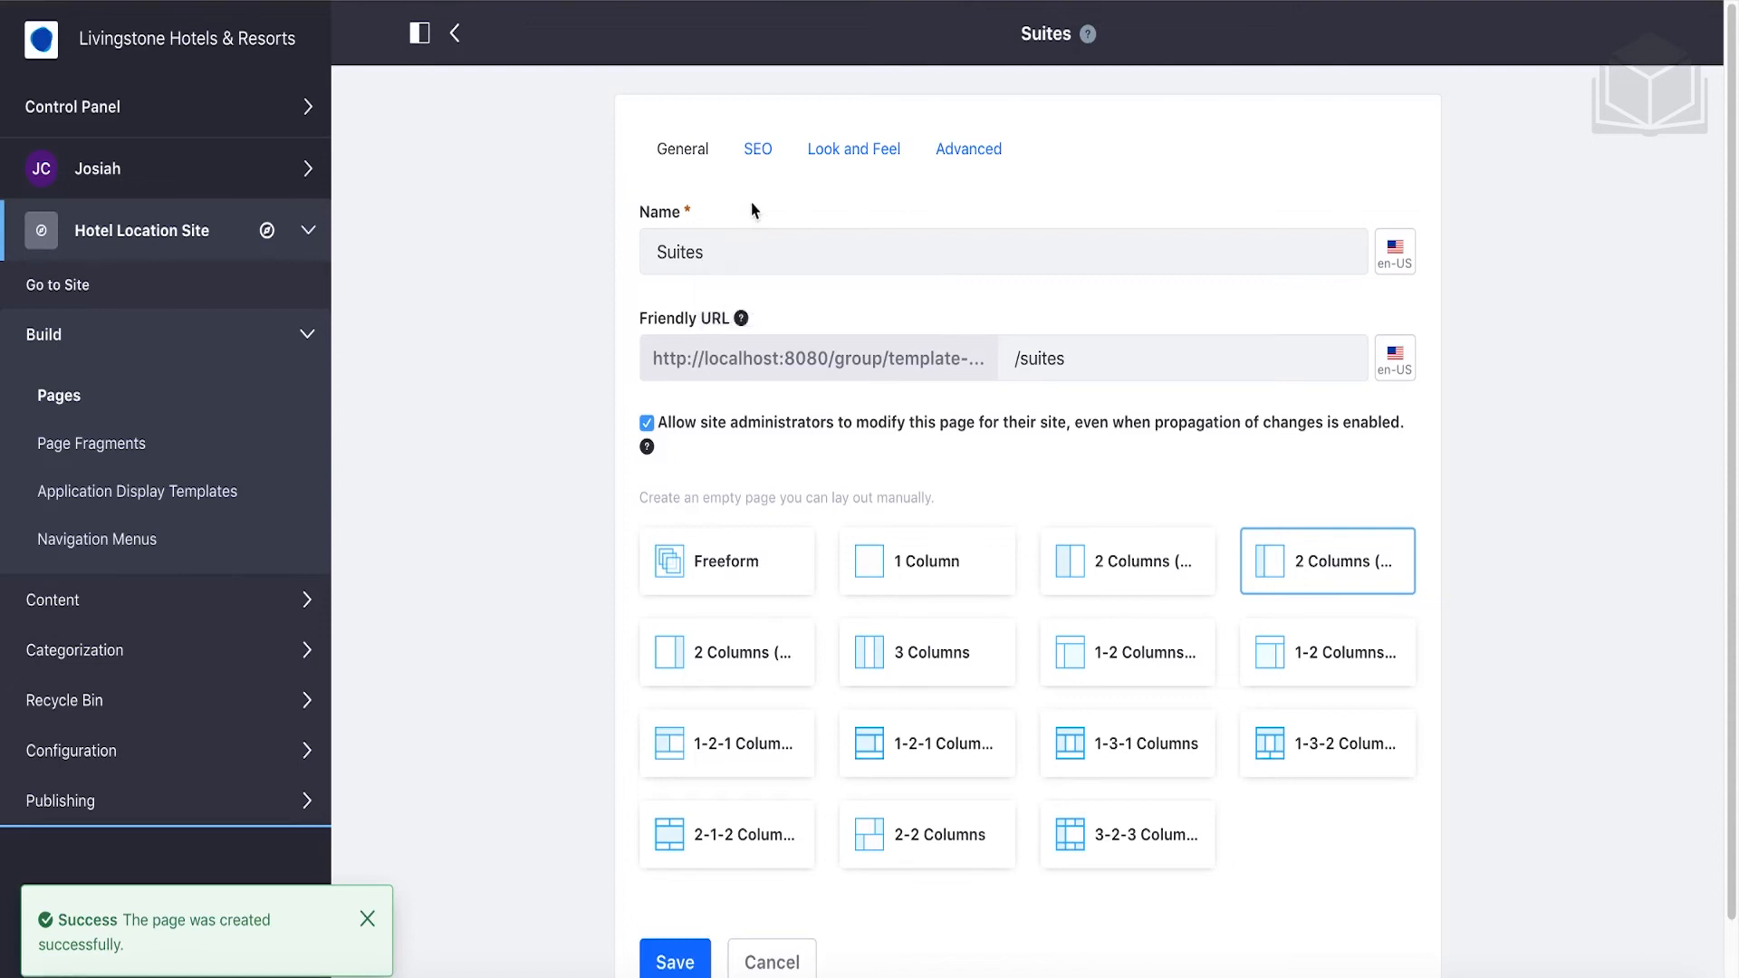
click(456, 34)
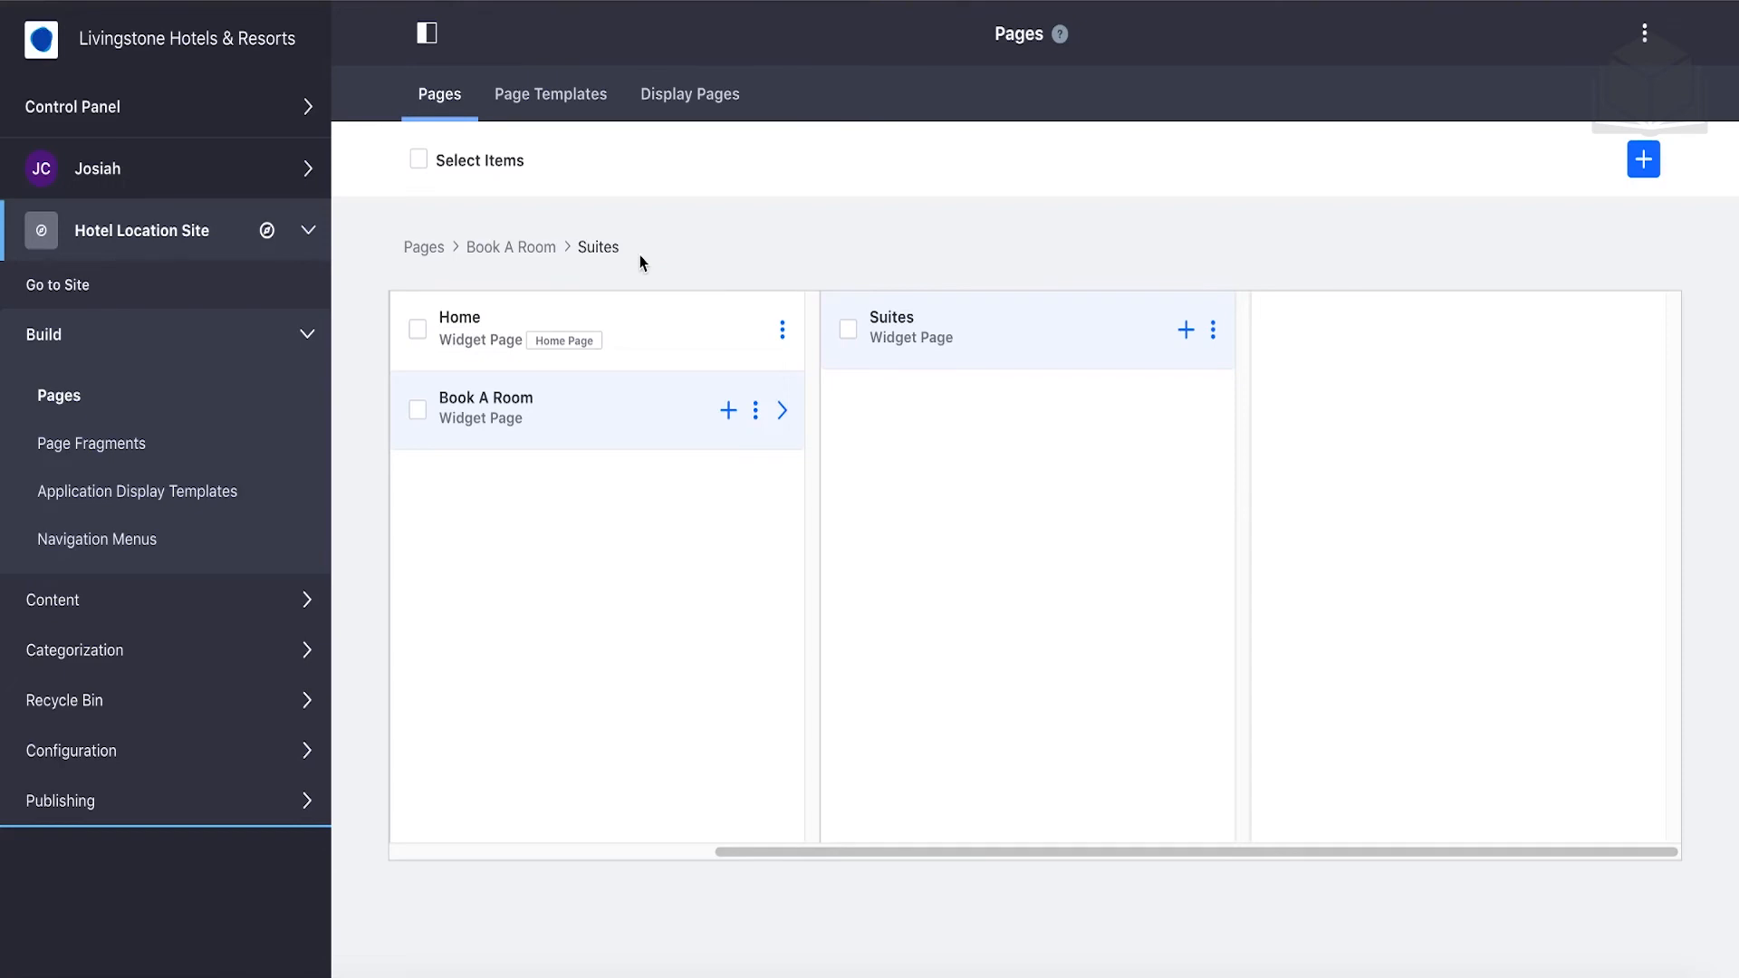
Add a 'Budget' widget page as a child of Book A Room.
click(728, 414)
click(819, 460)
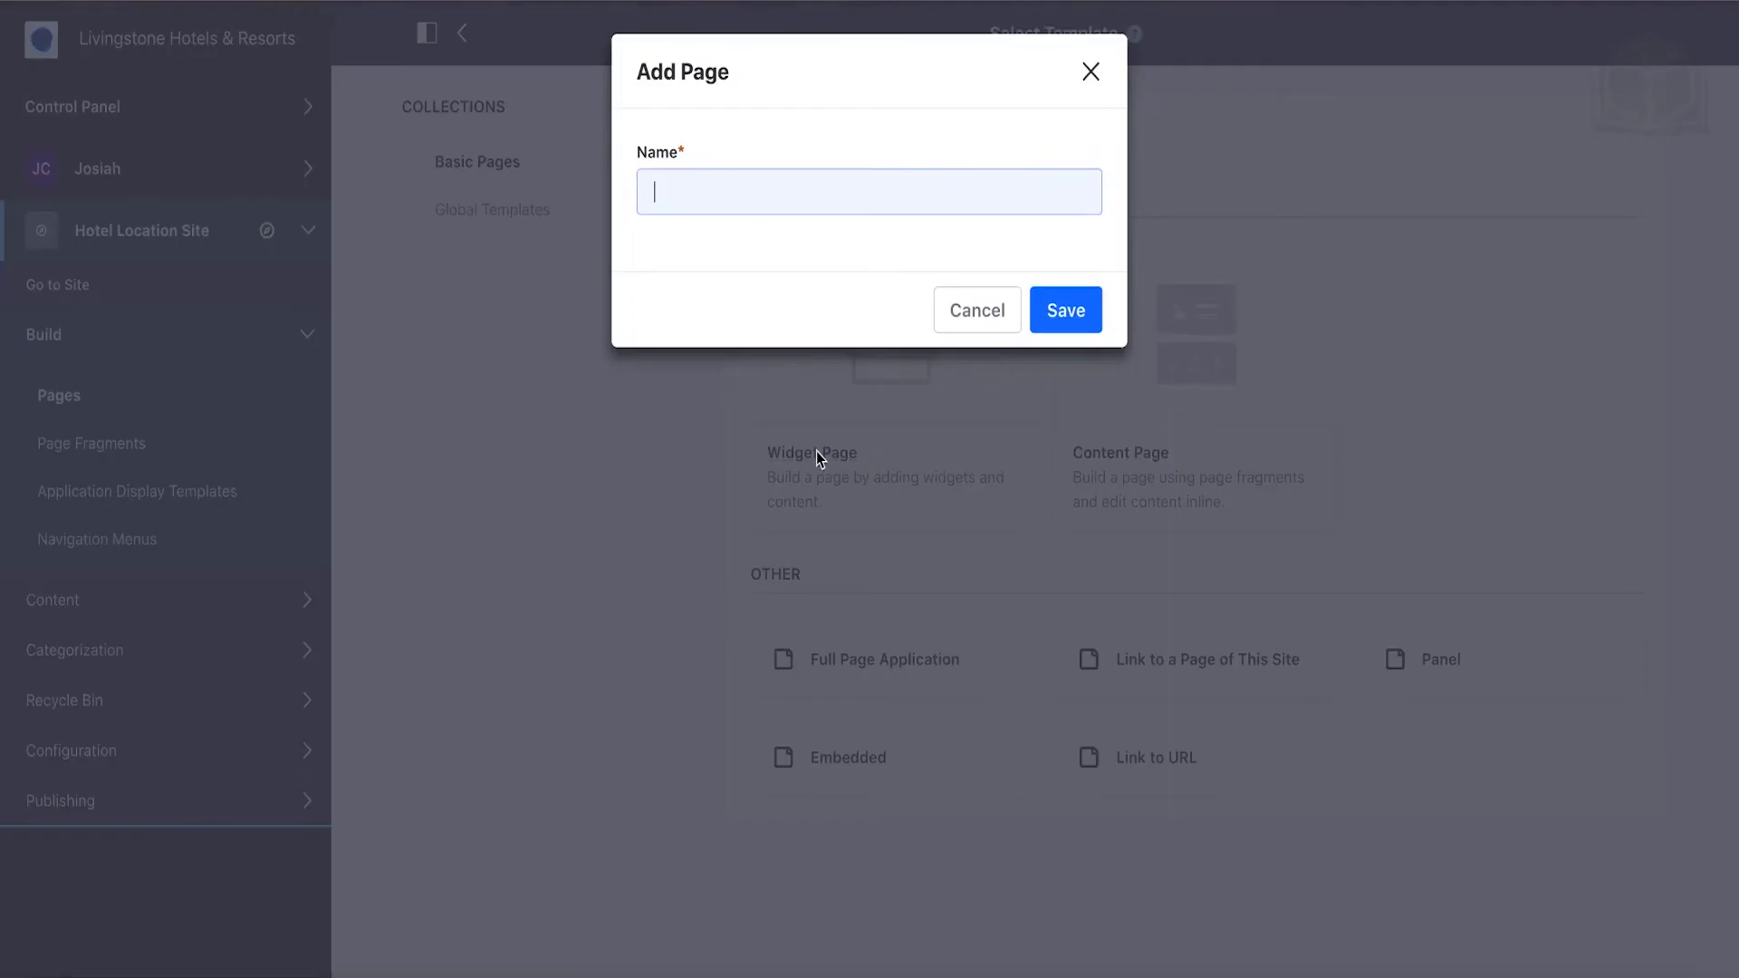
text(B)
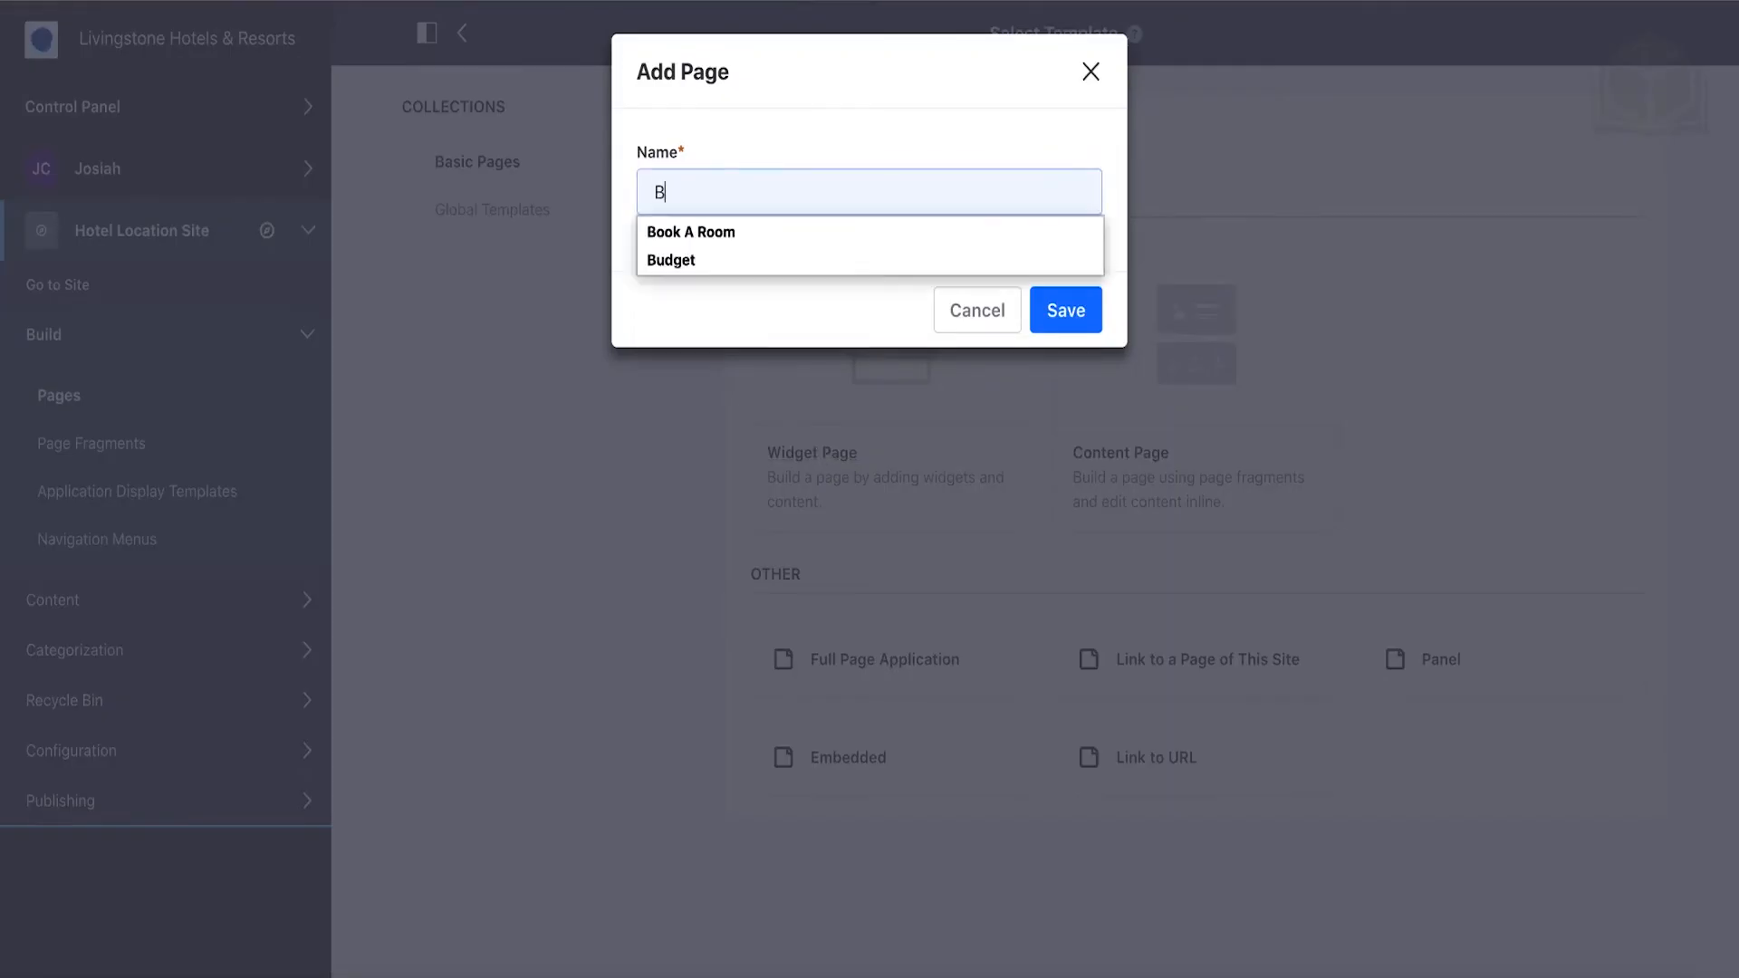
key(Down)
key(Down)
key(Return)
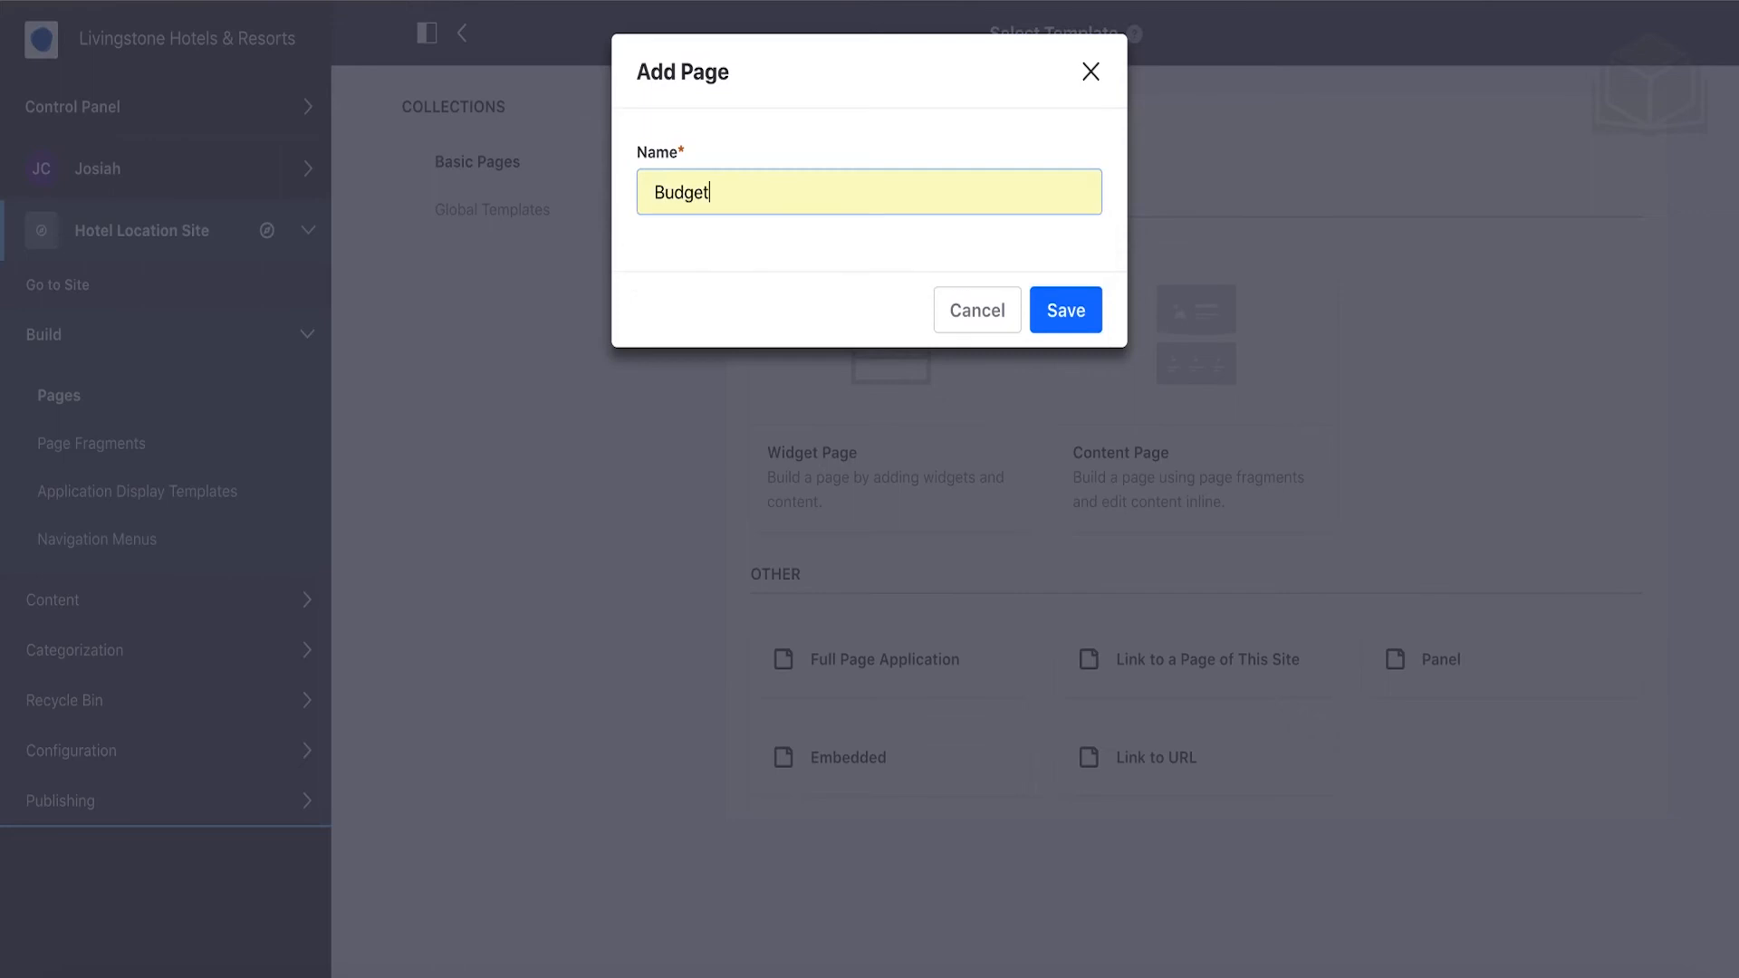
click(1066, 313)
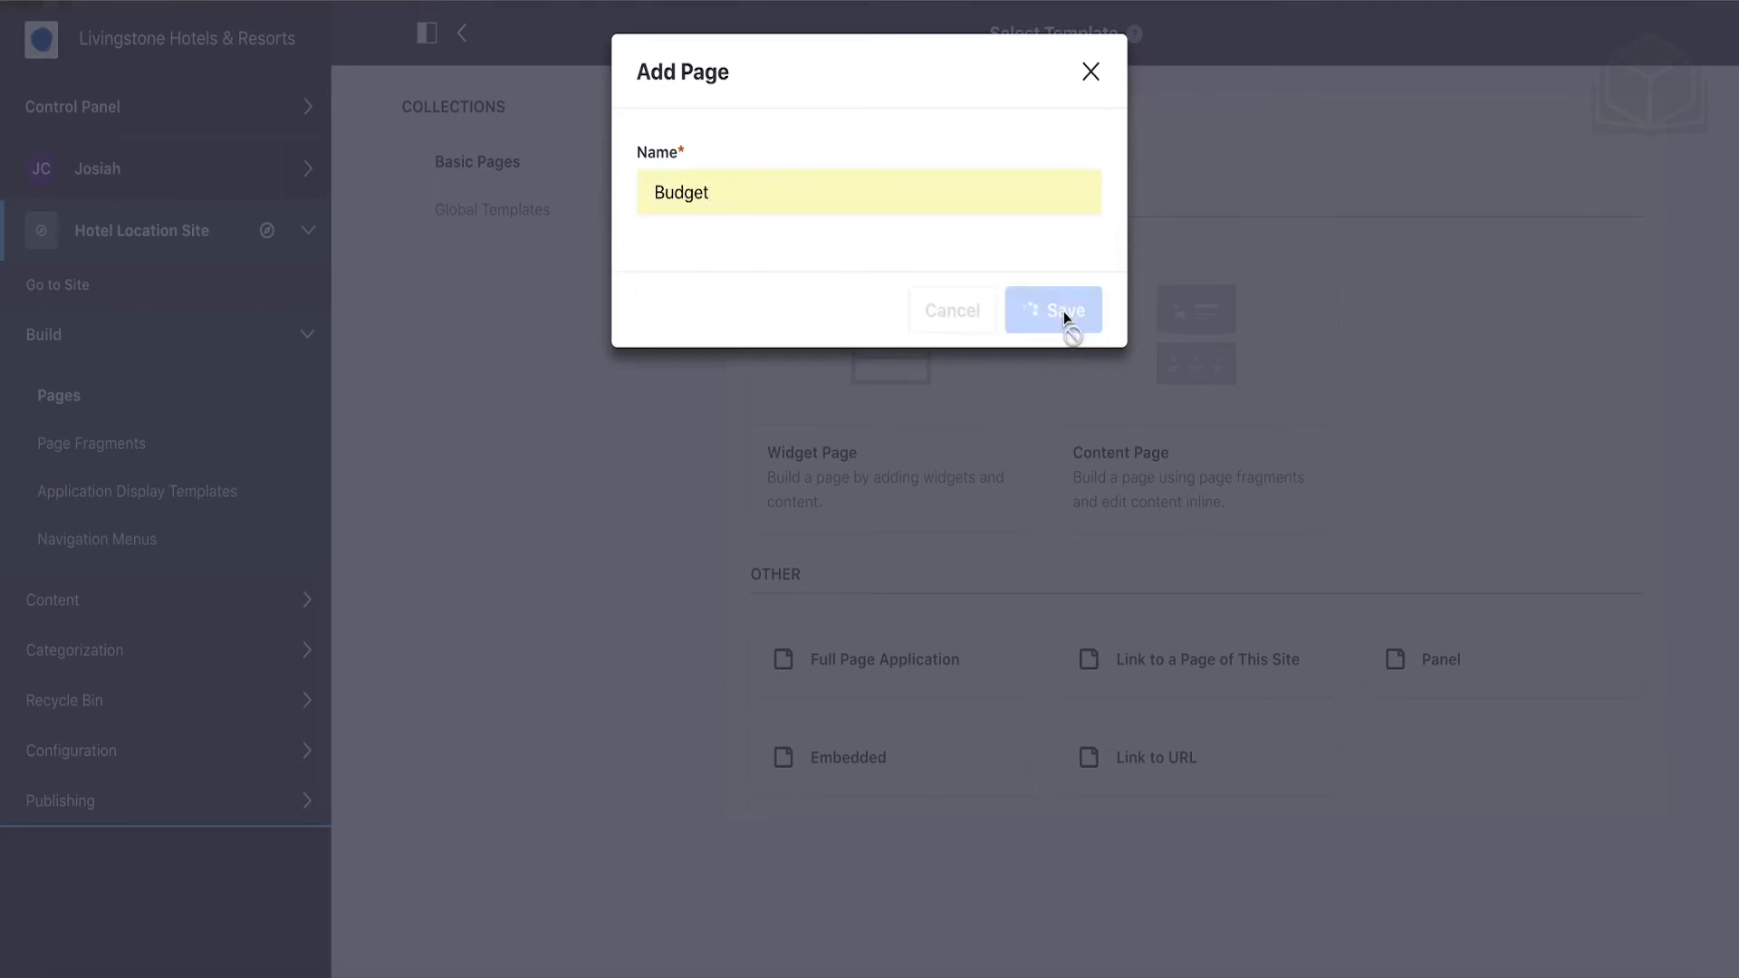
click(456, 34)
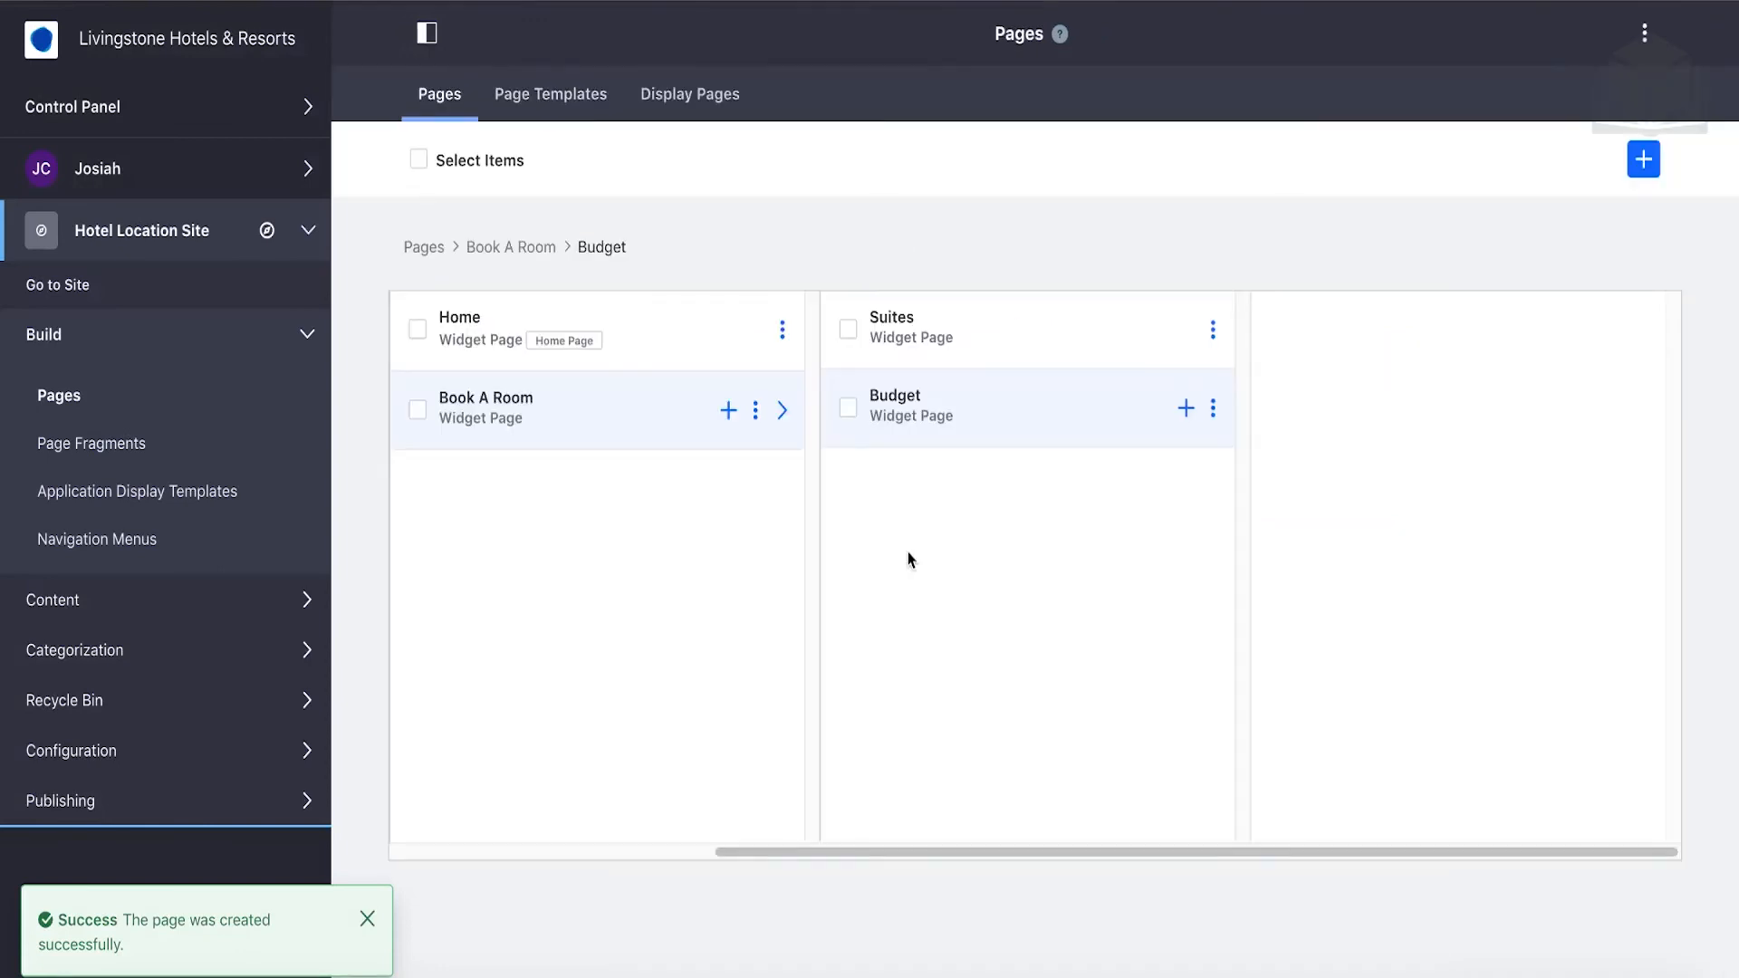
Add an 'Extended Stay' widget page as a child of Book A Room.
click(729, 412)
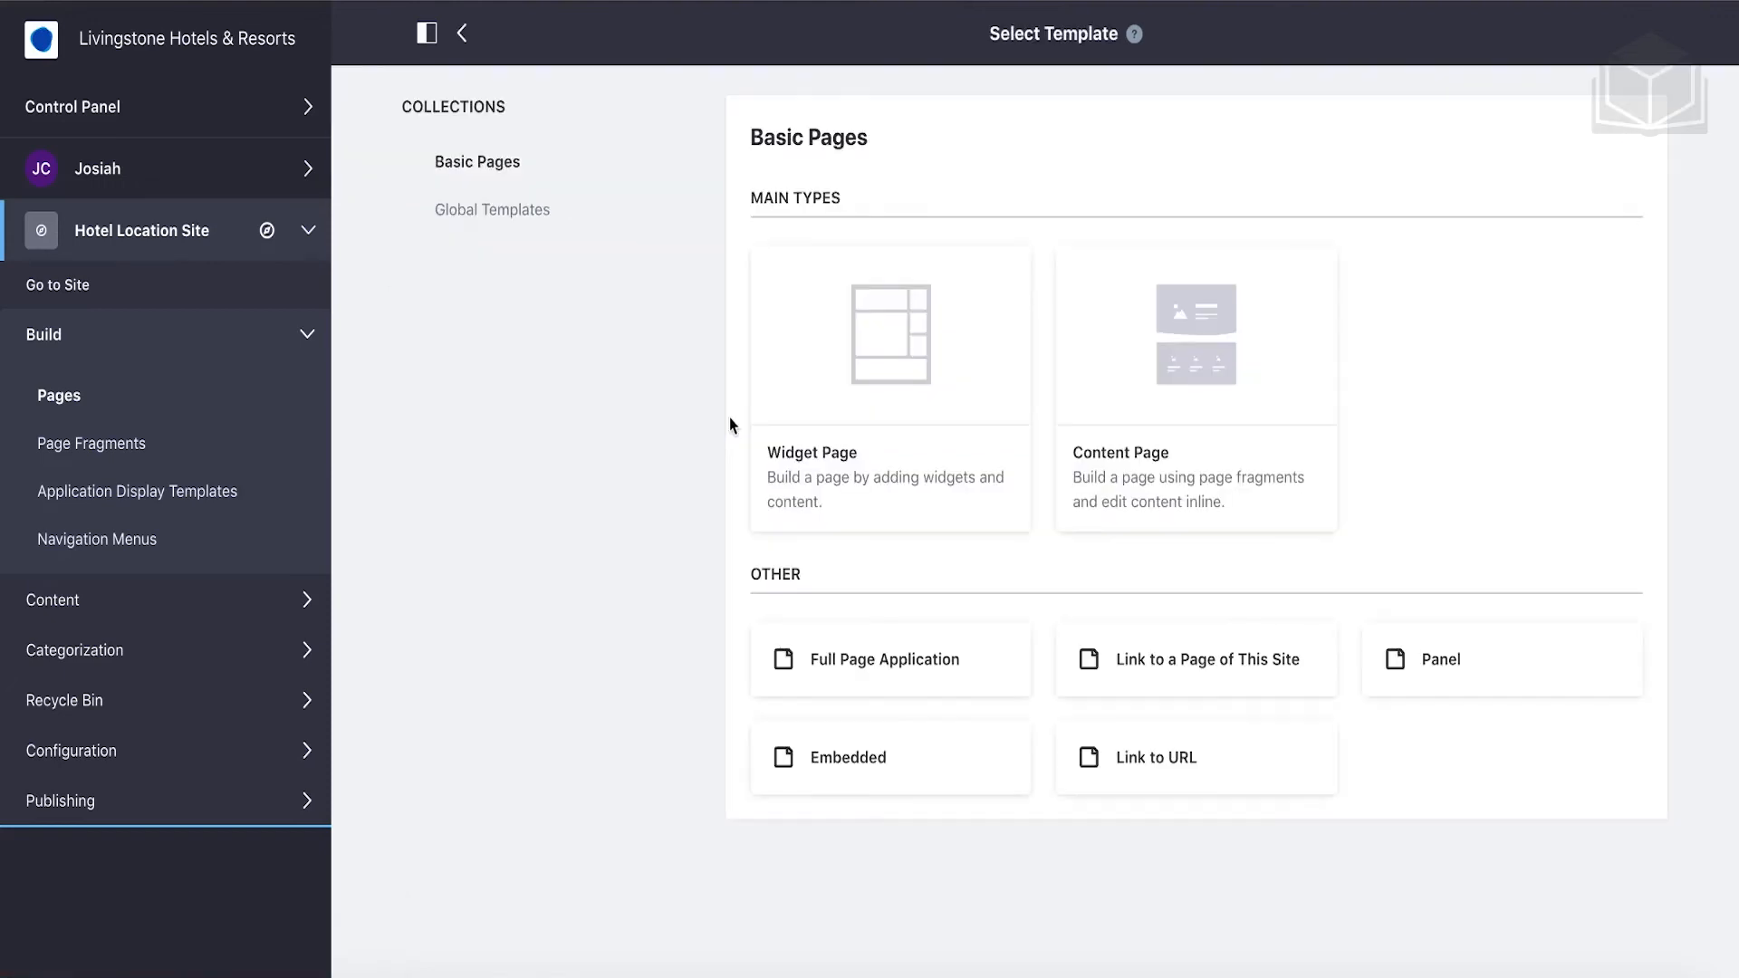
click(801, 457)
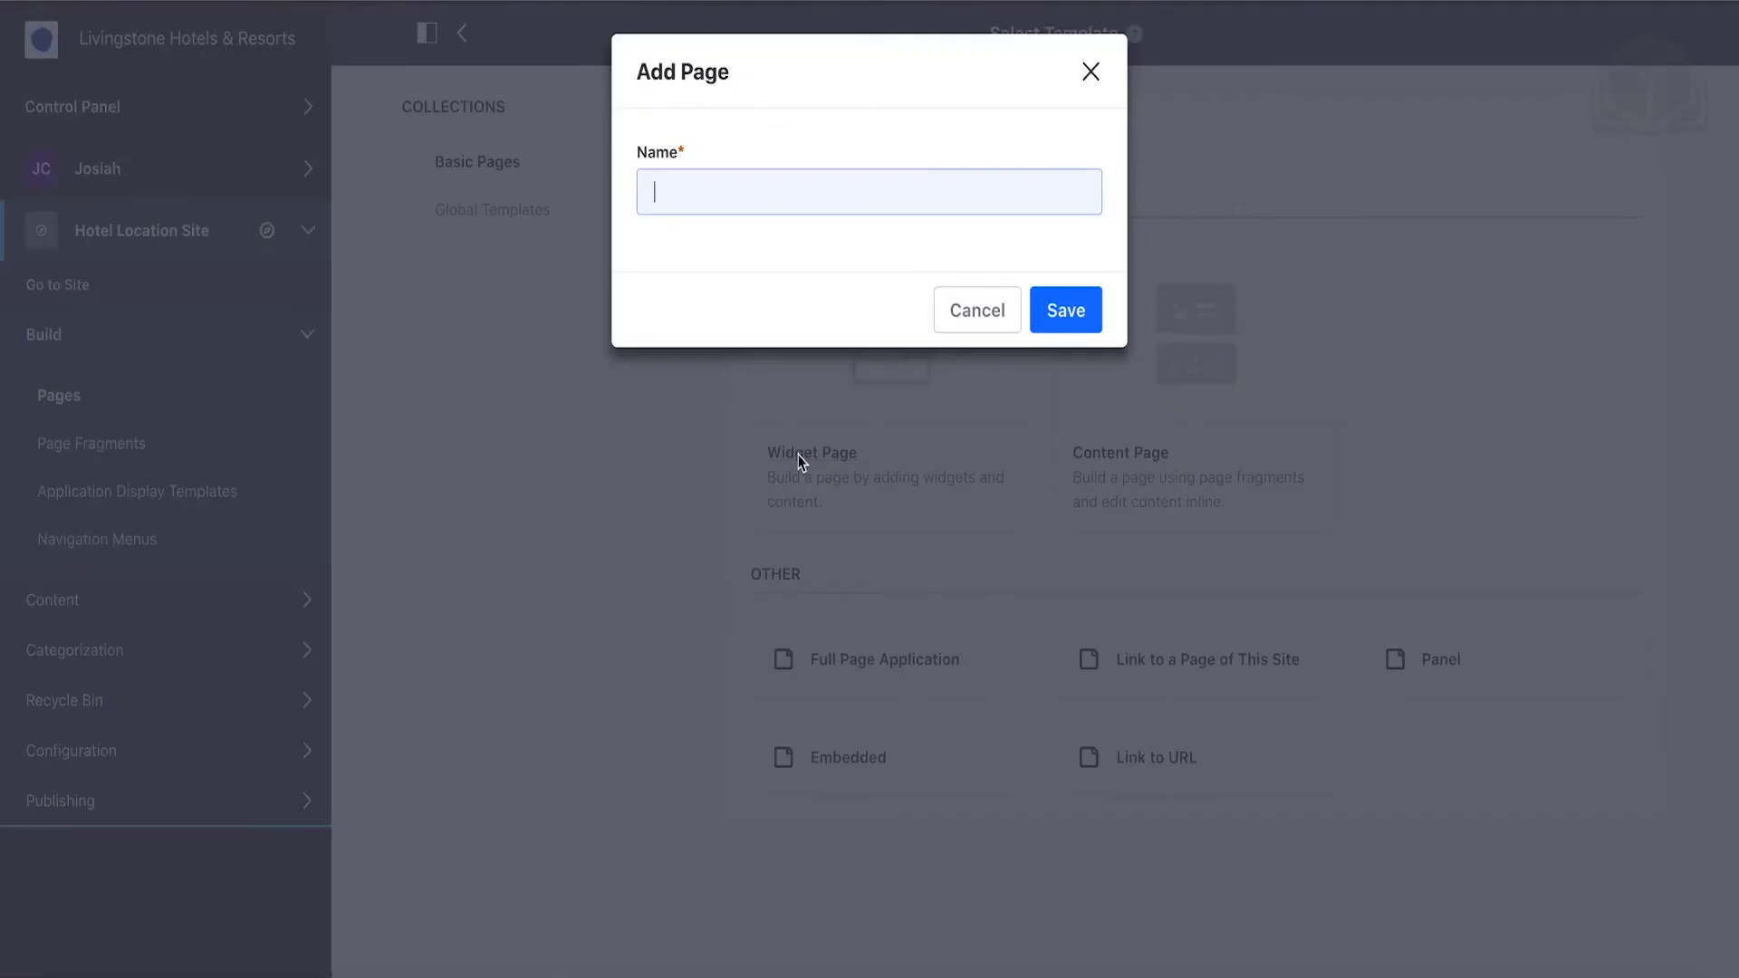
text(E)
key(Down)
key(Return)
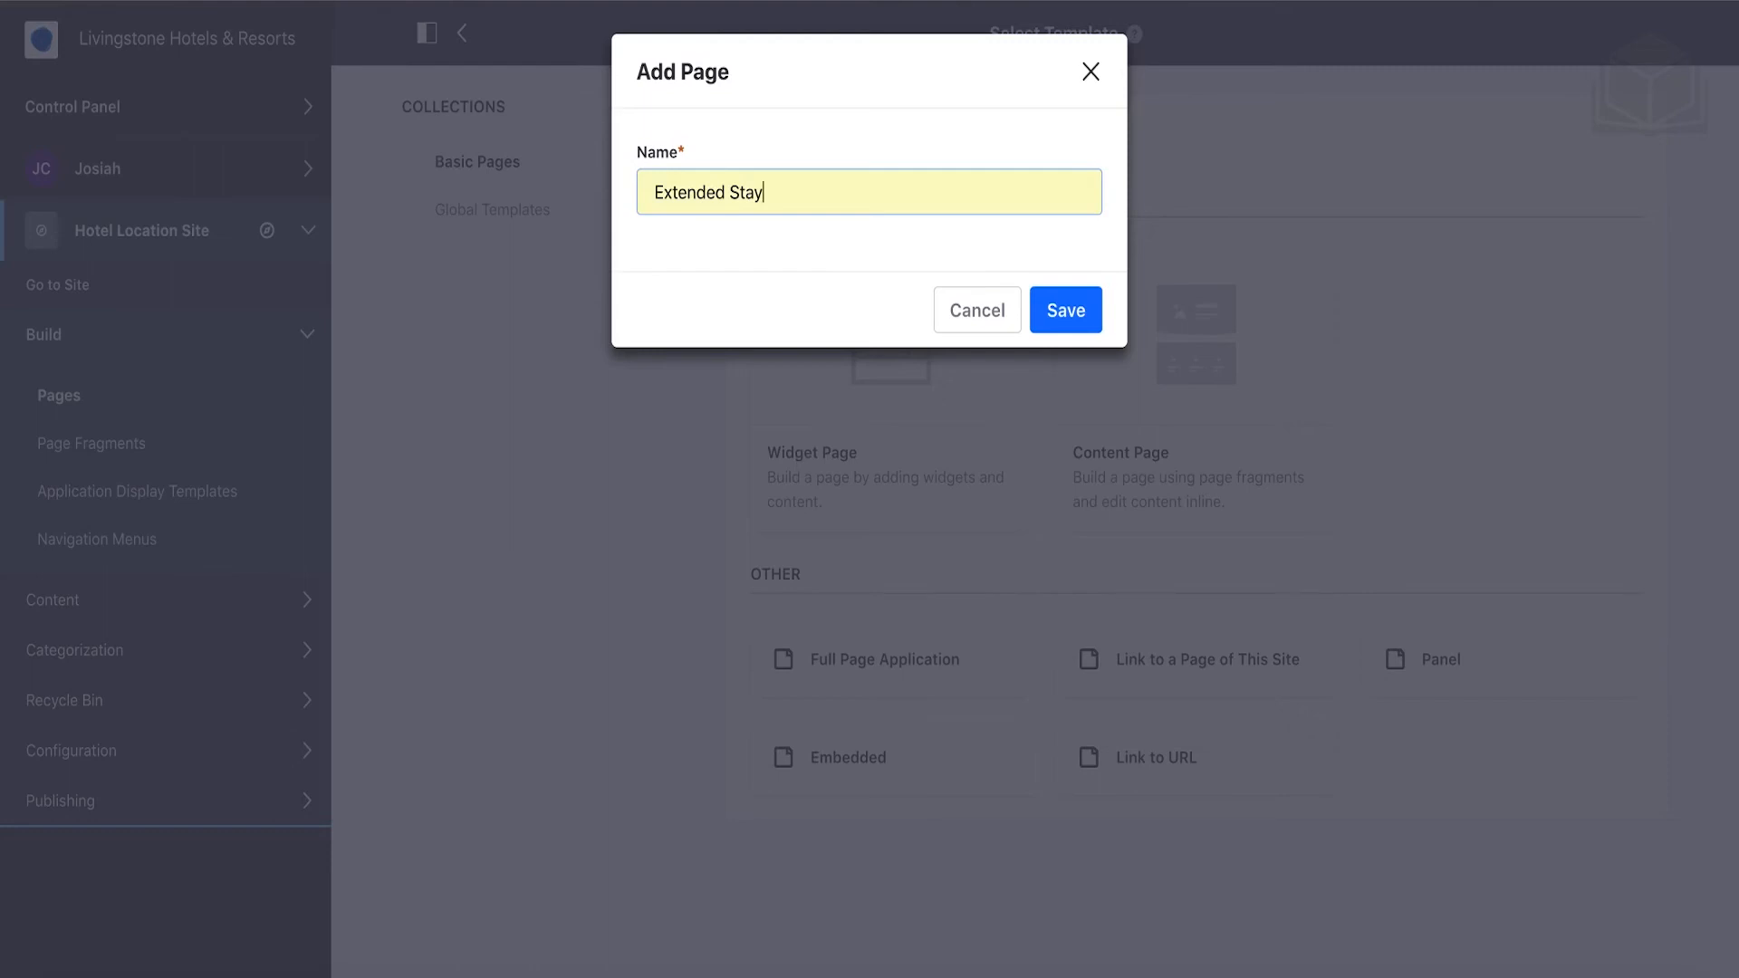
click(1044, 308)
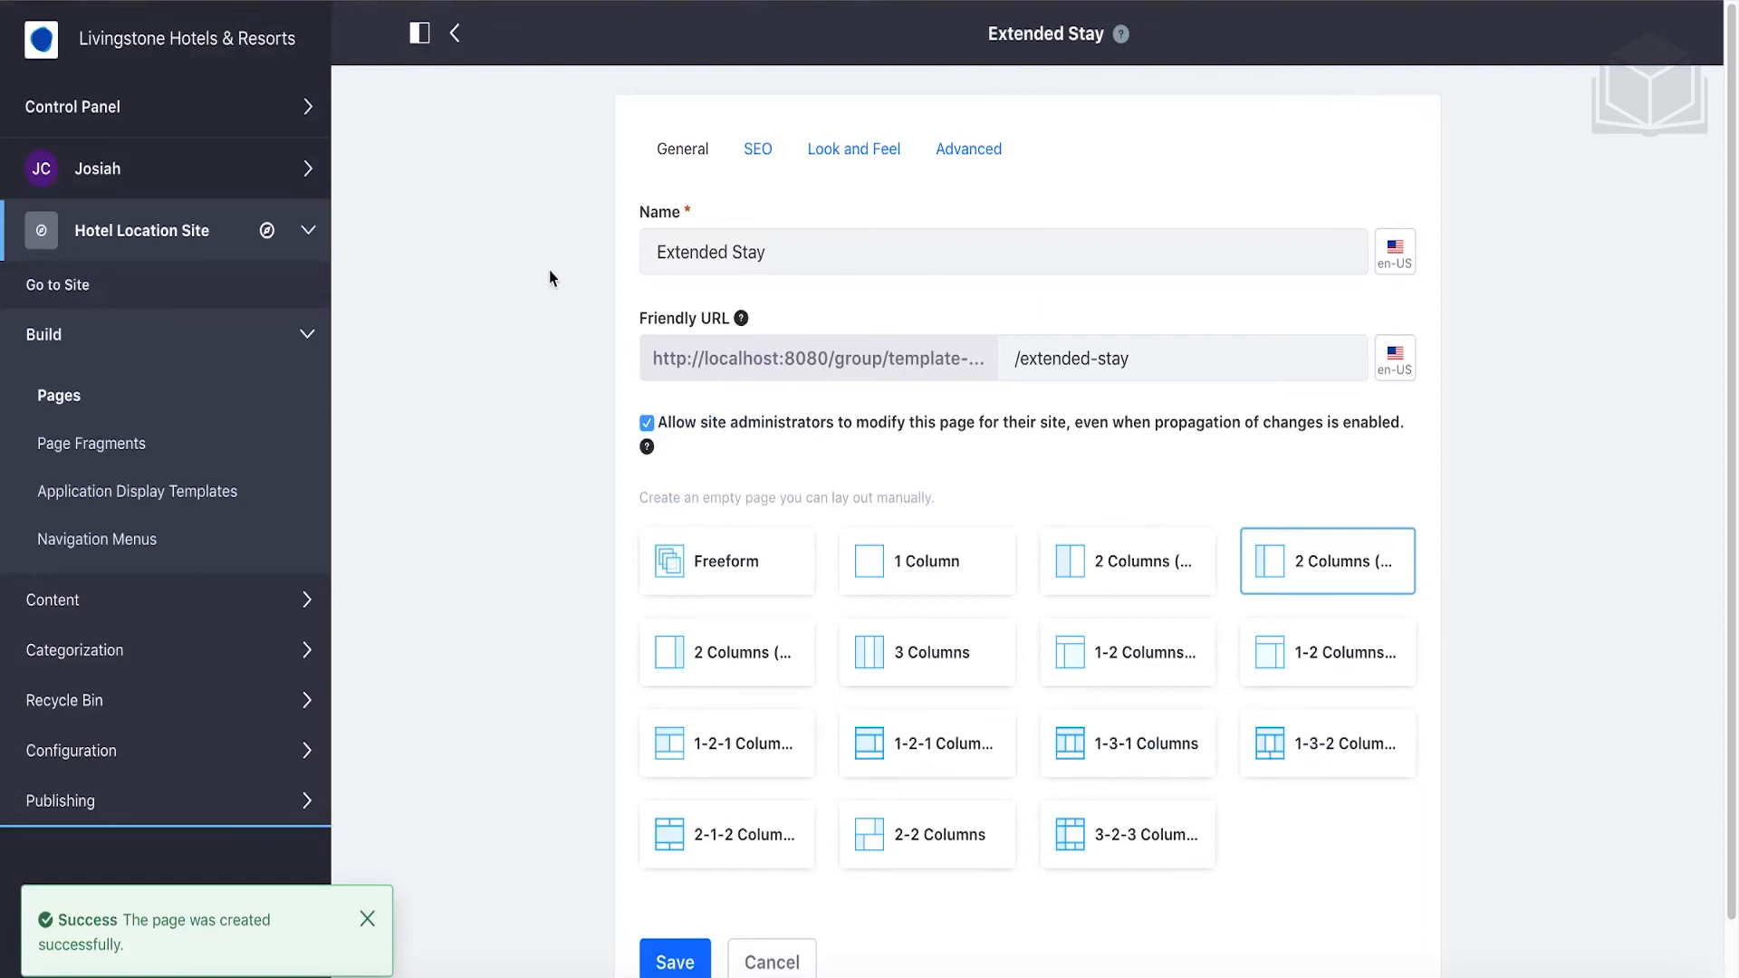
click(451, 38)
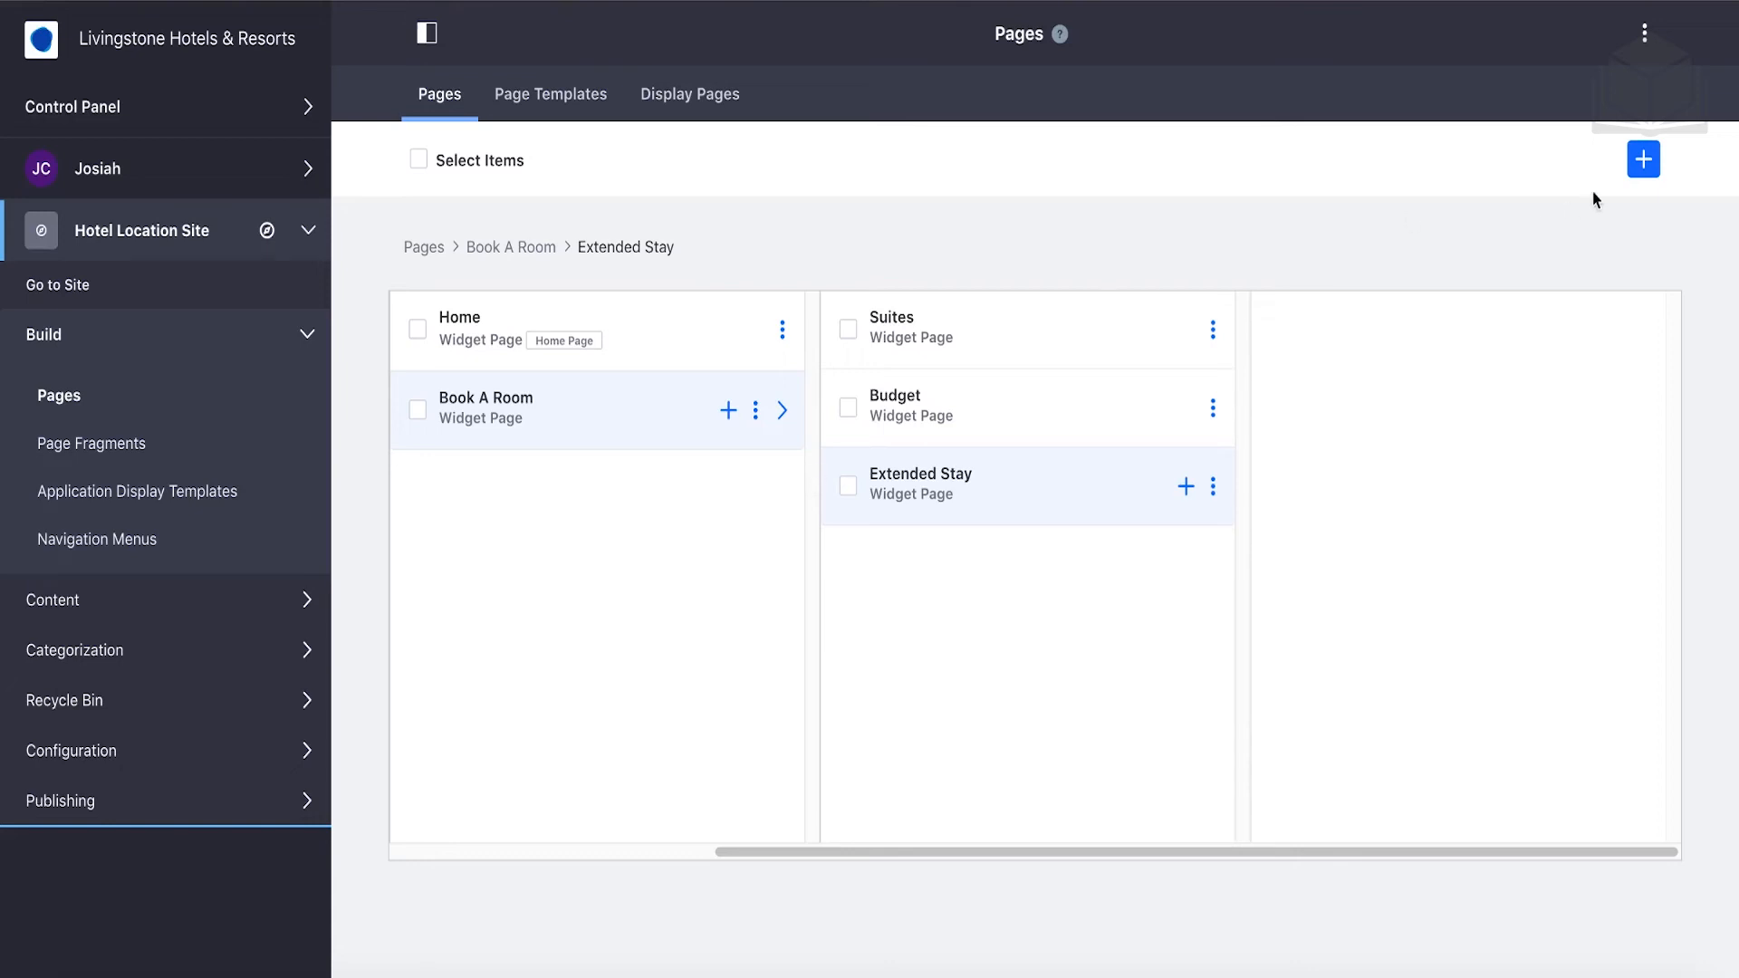
Add a top-level widget page named 'Amenities'.
click(1643, 163)
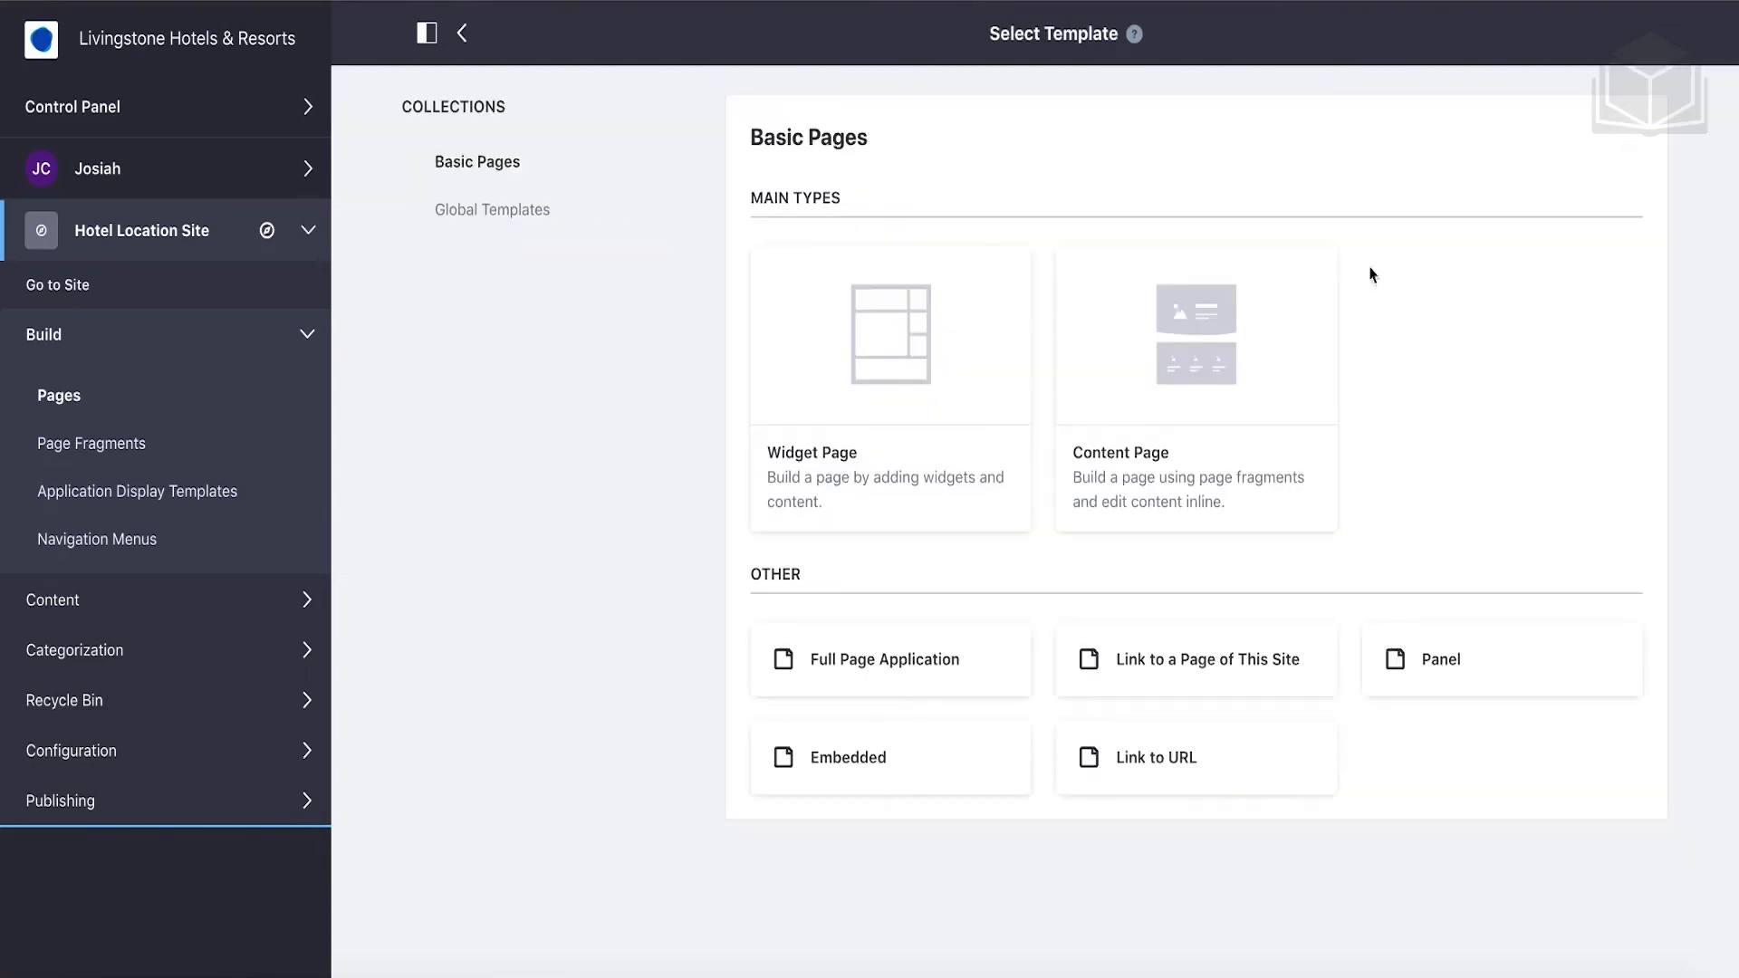
click(821, 455)
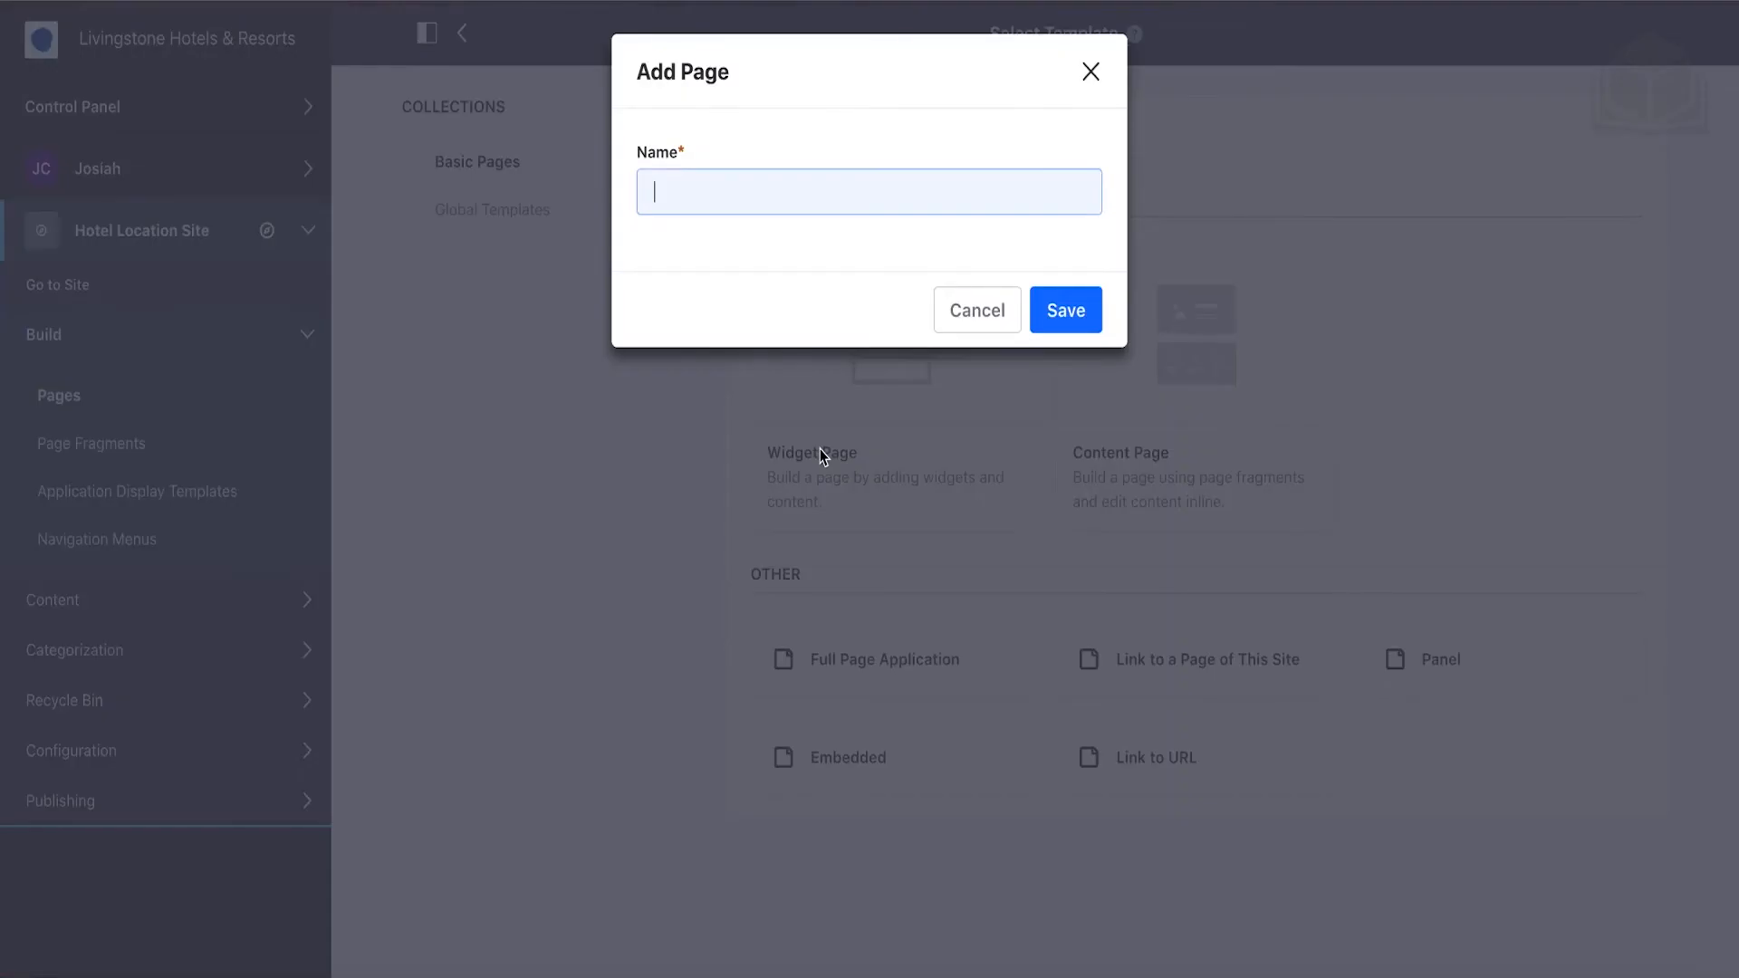
text(About Livingstone)
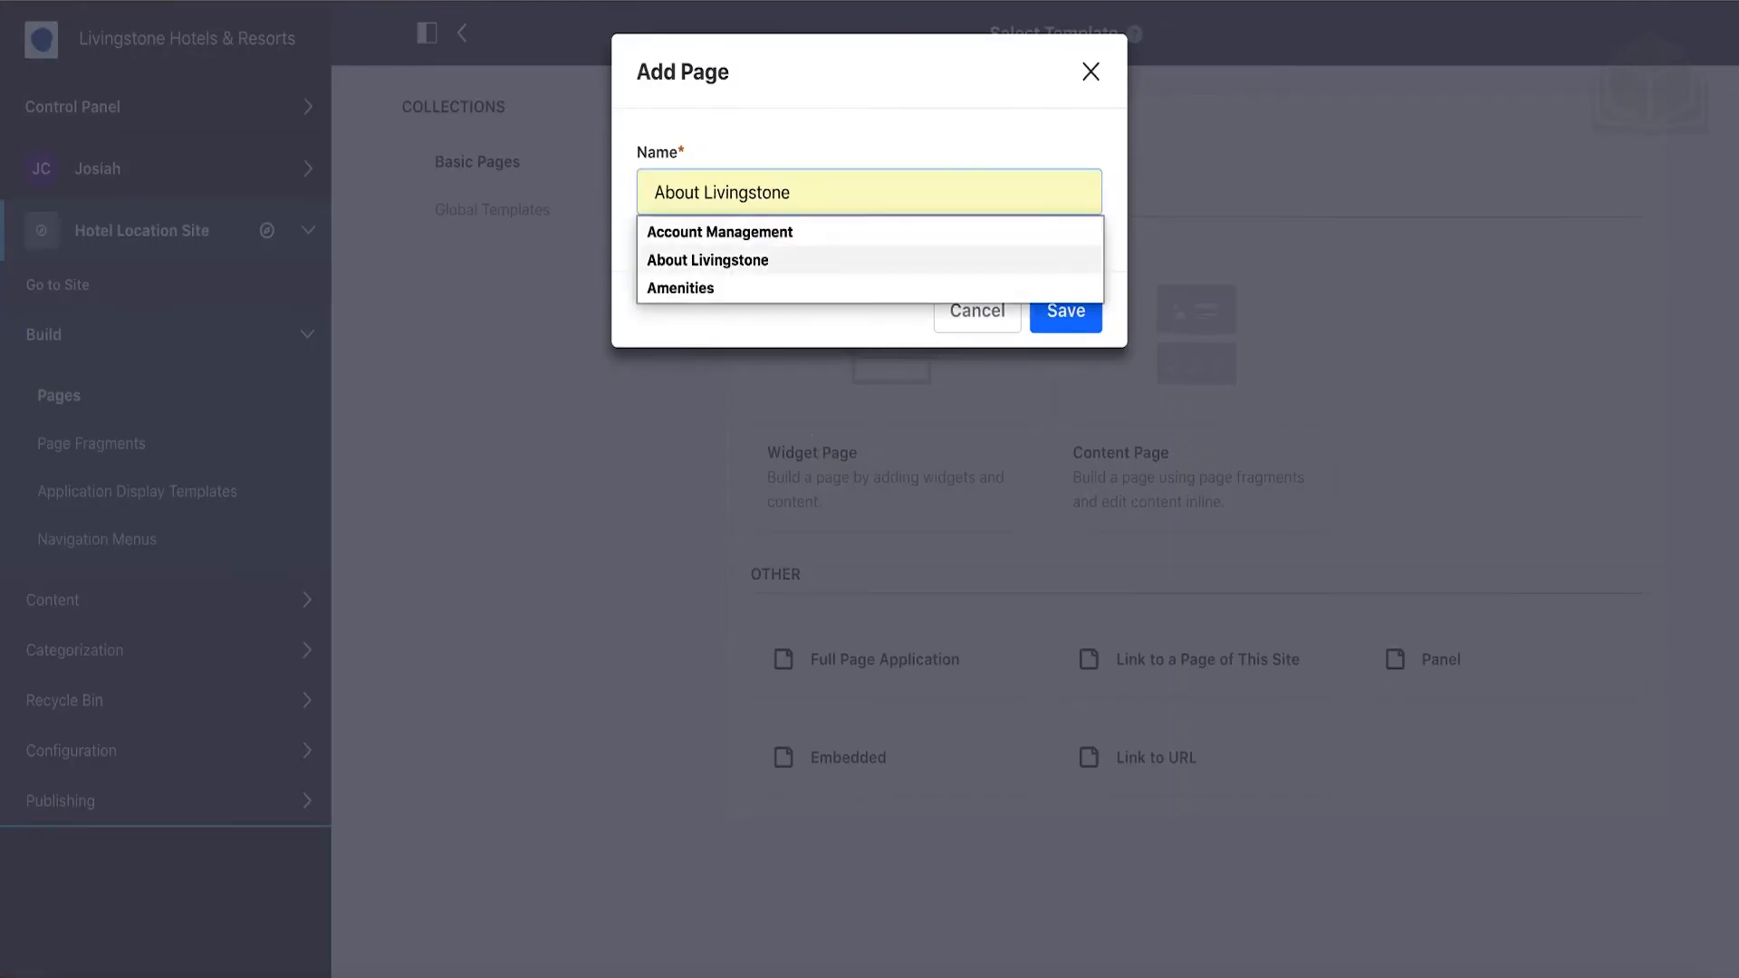
click(729, 283)
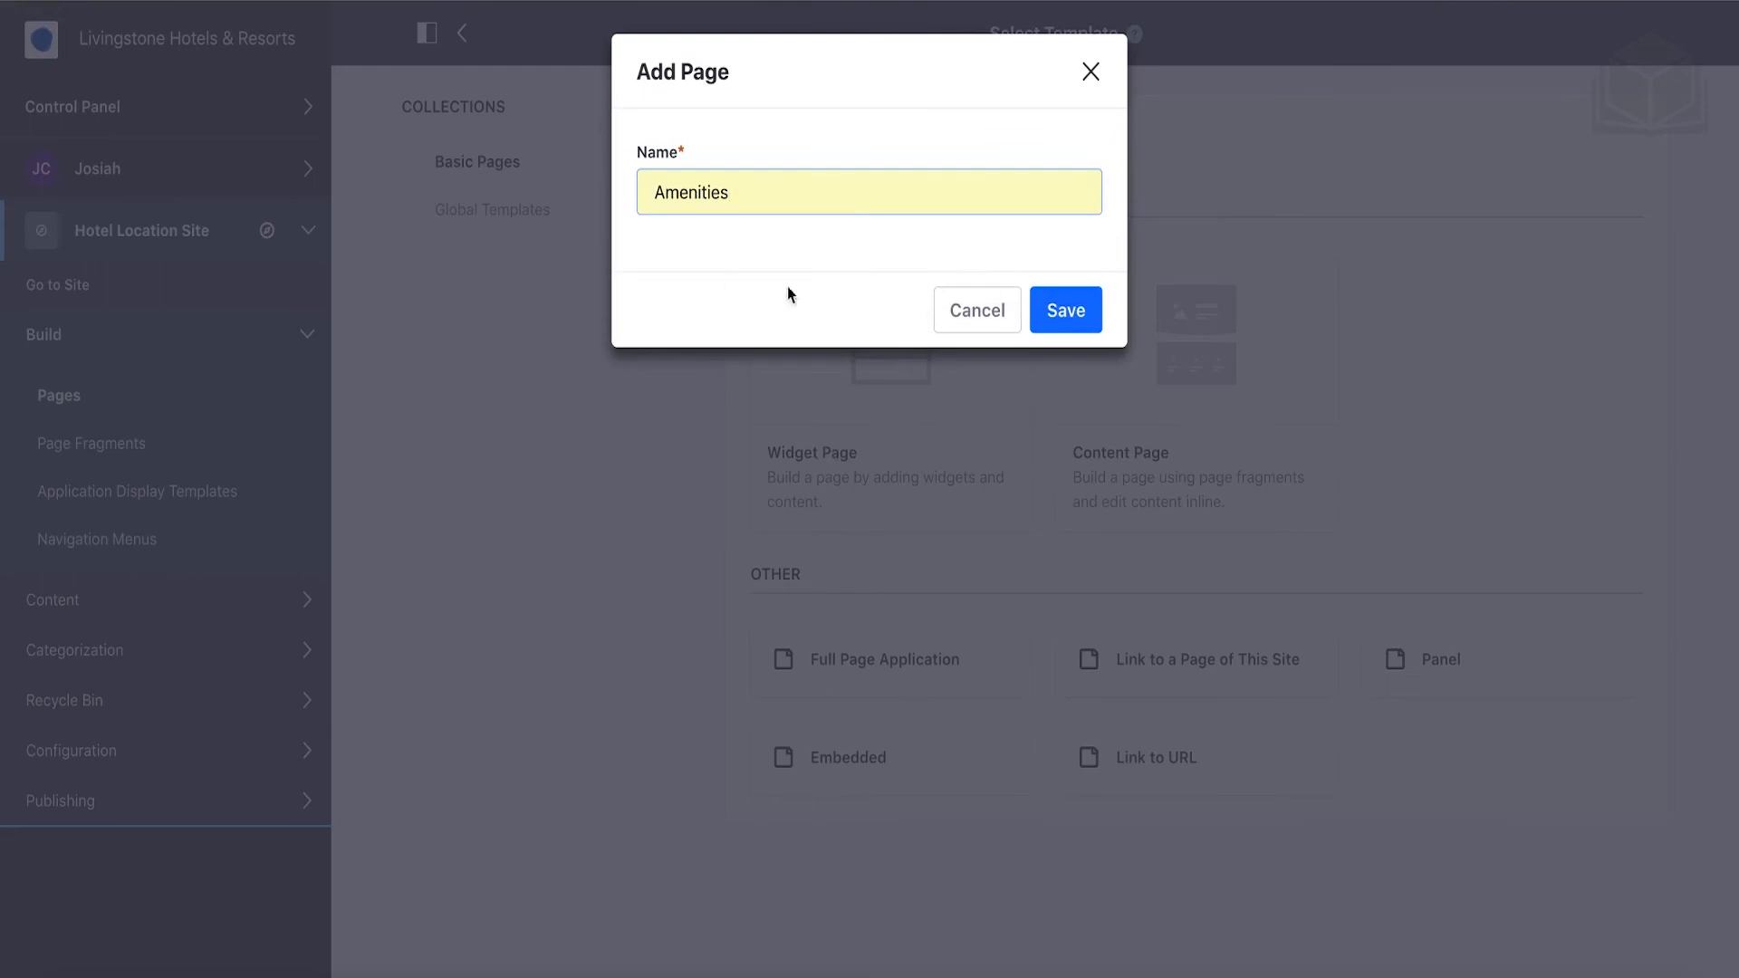
click(1091, 324)
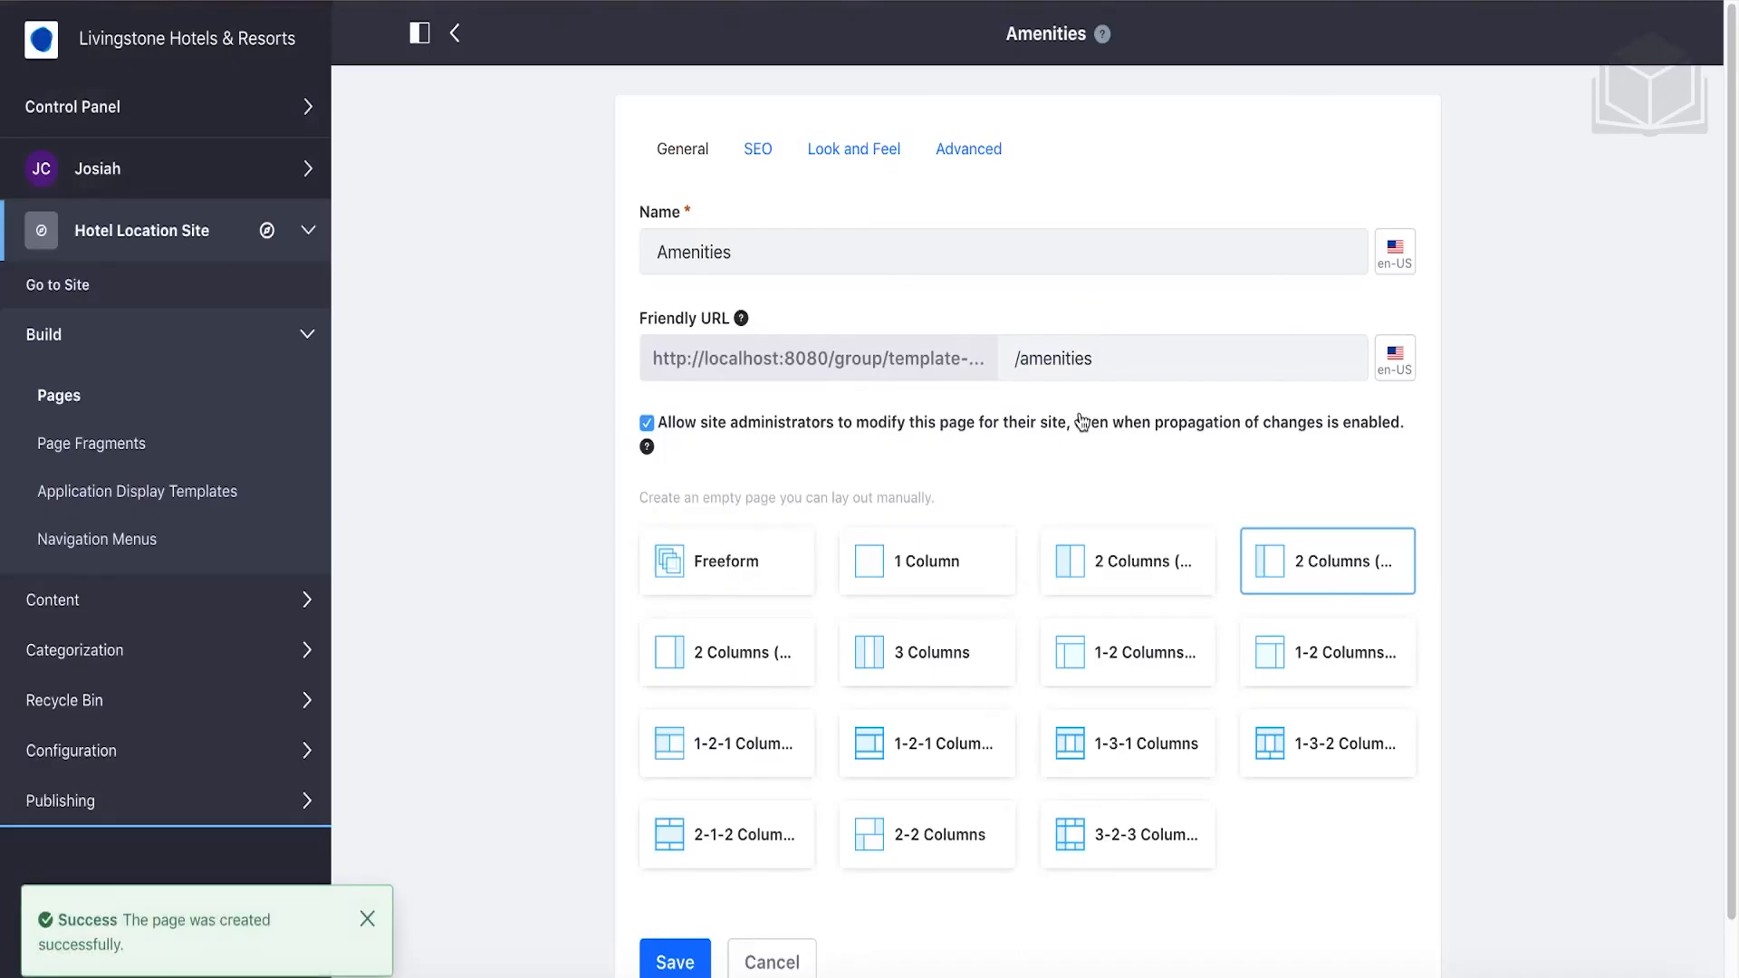
click(457, 36)
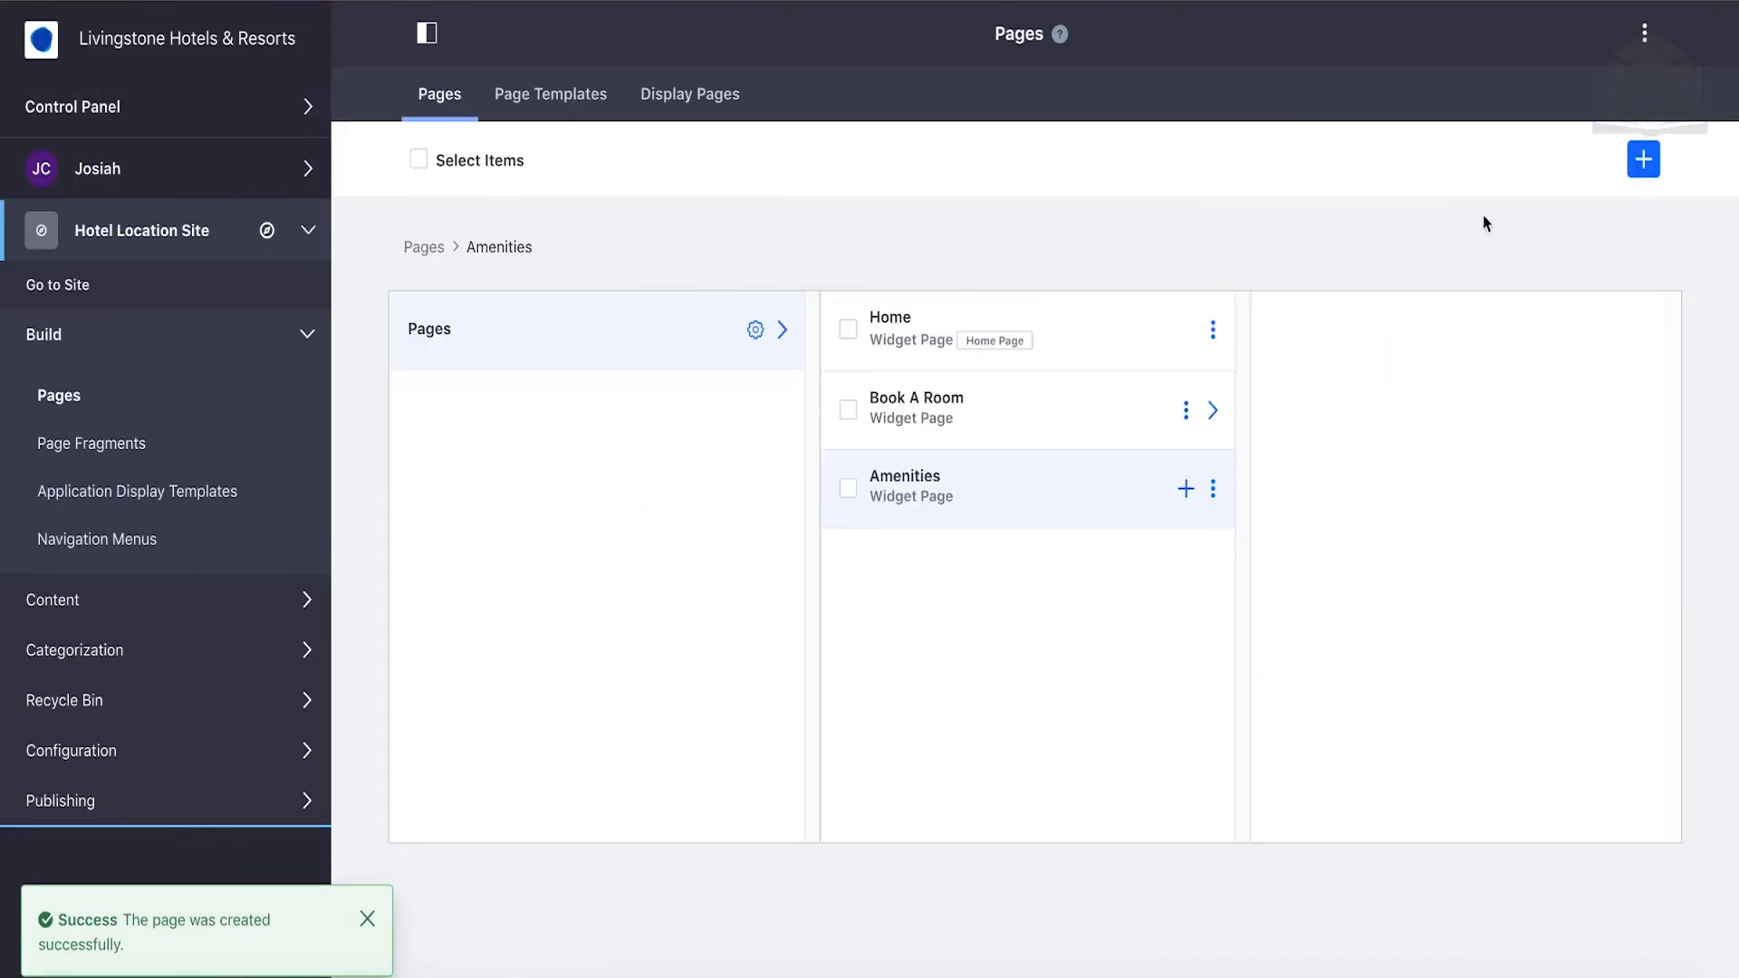
Add a top-level widget page named 'About Livingstone'.
click(1643, 161)
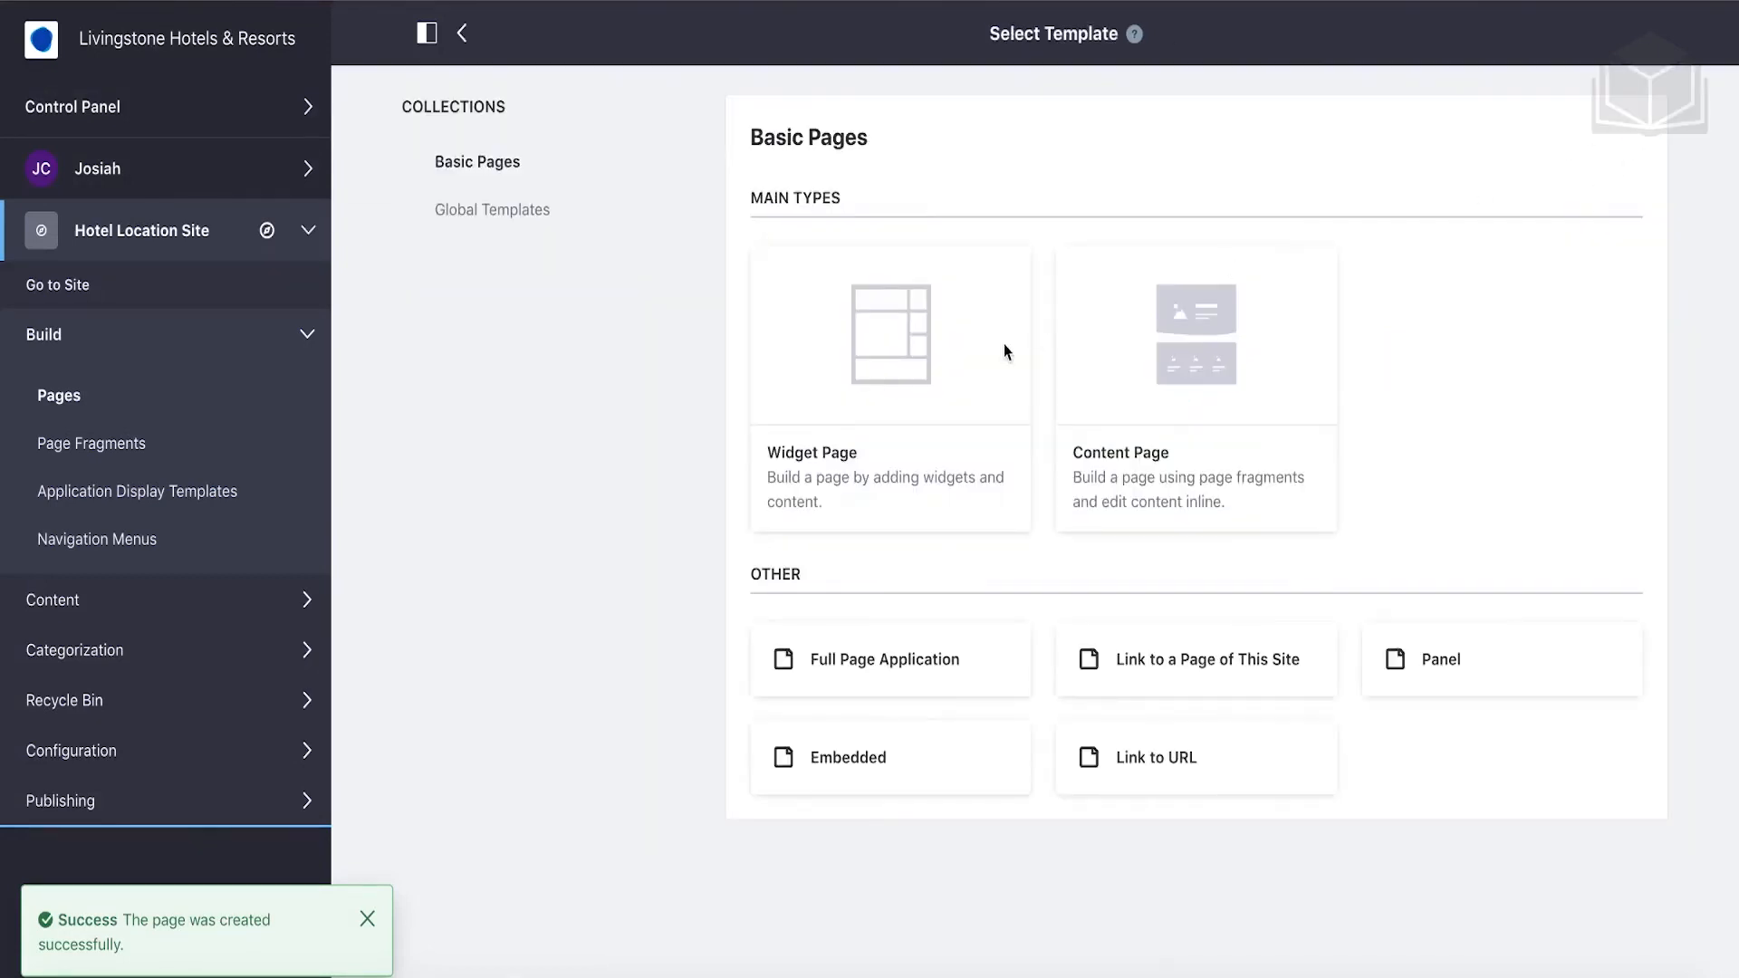
click(837, 462)
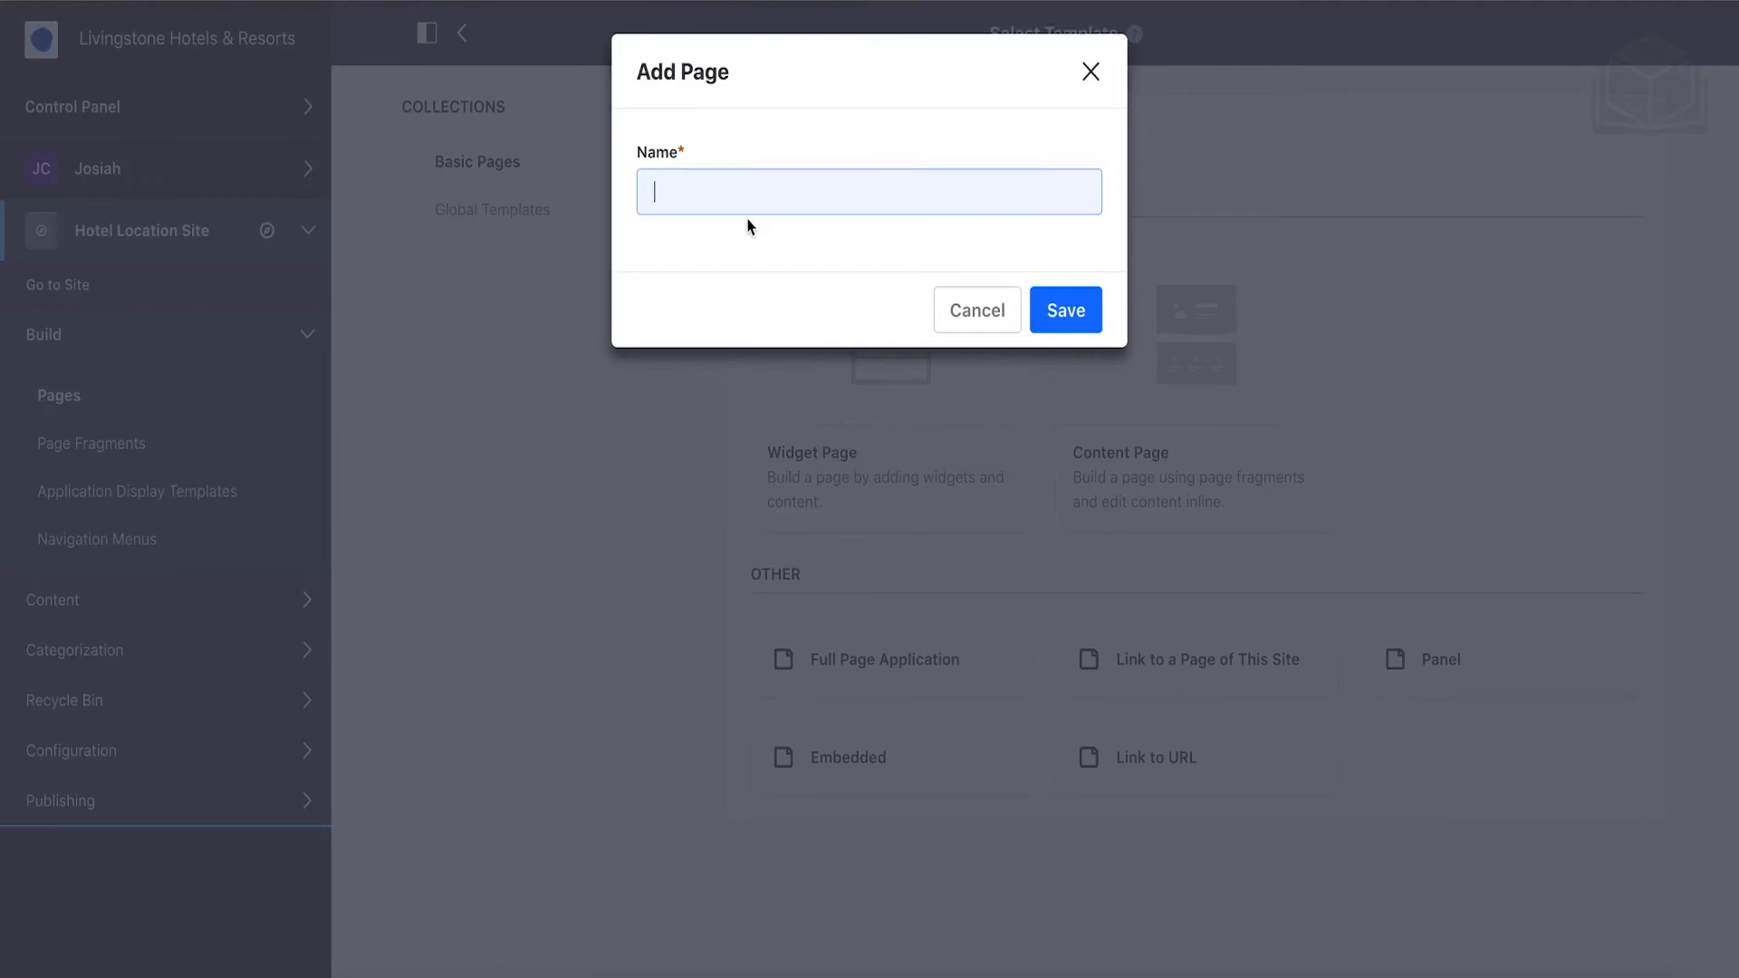
text(Ab)
key(Down)
key(Return)
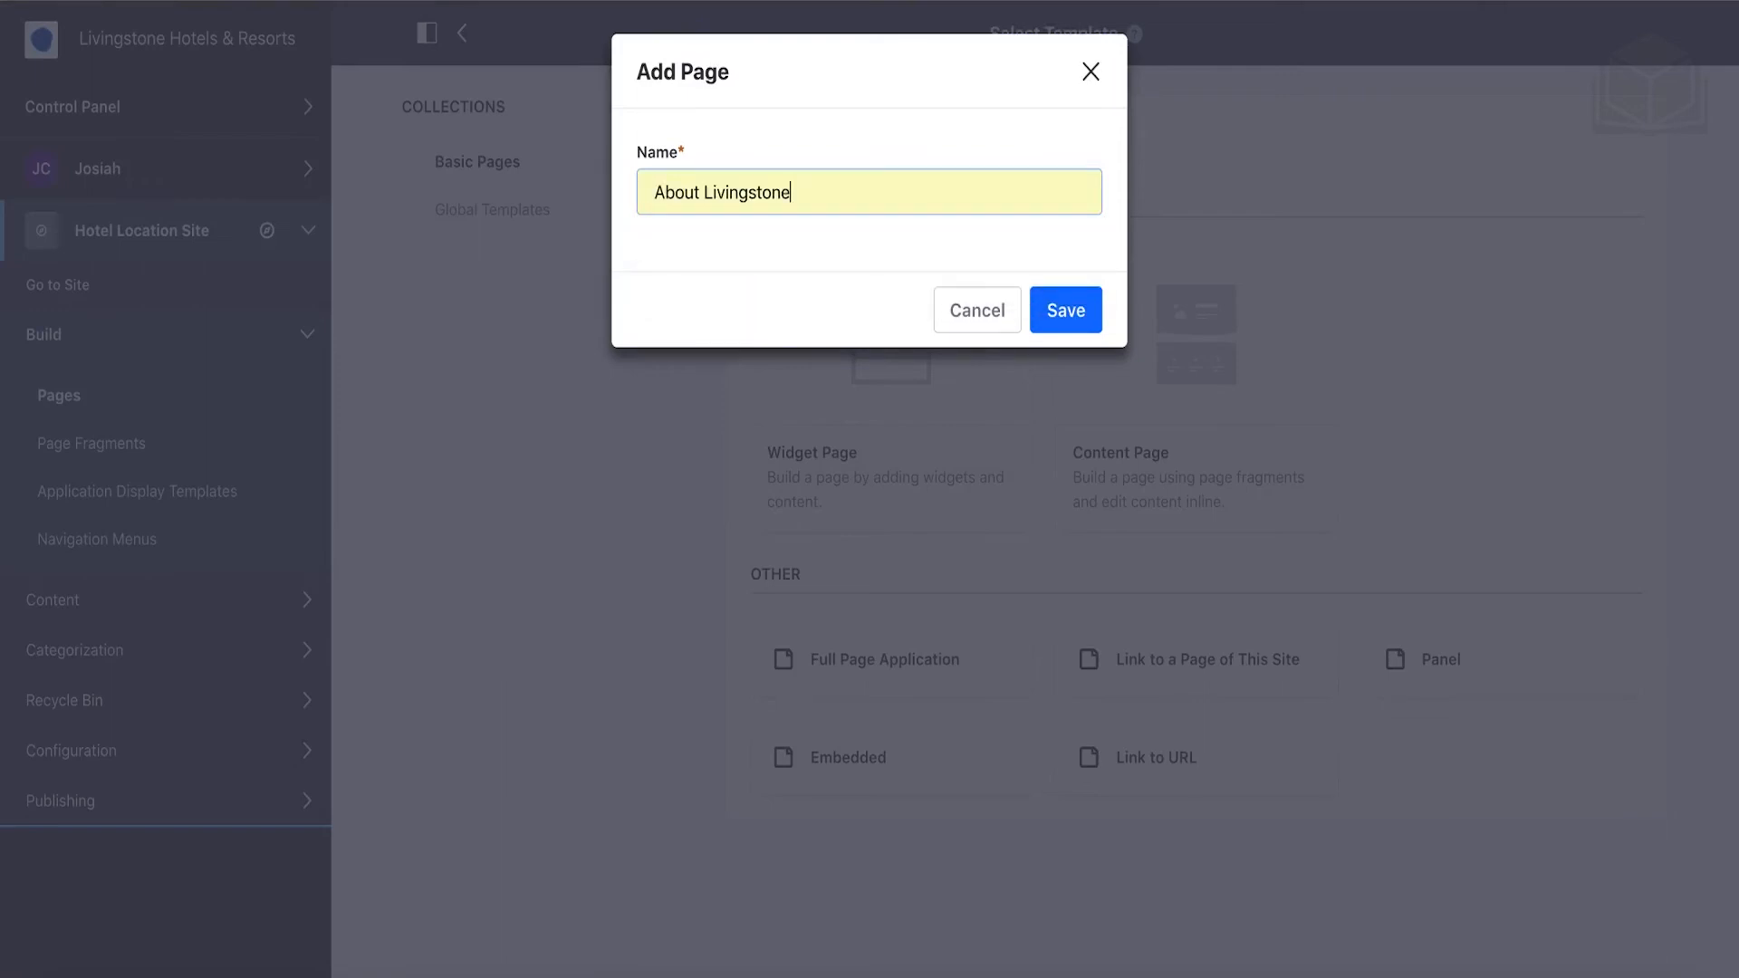
click(1069, 315)
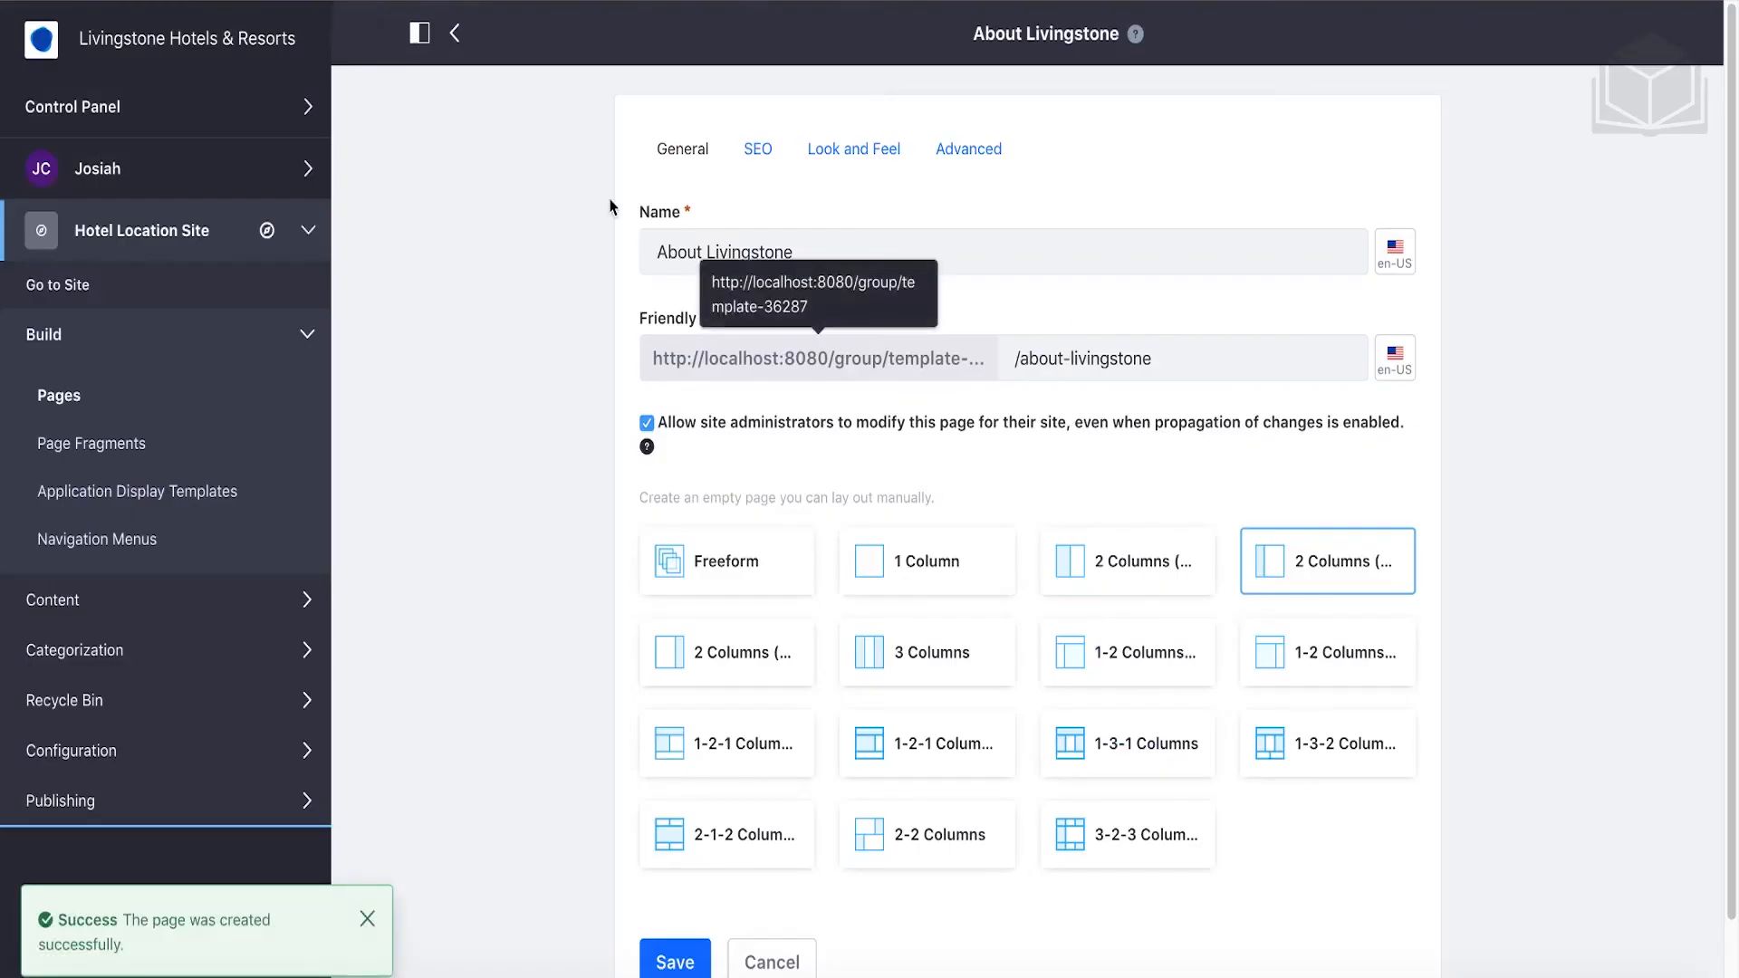
click(457, 38)
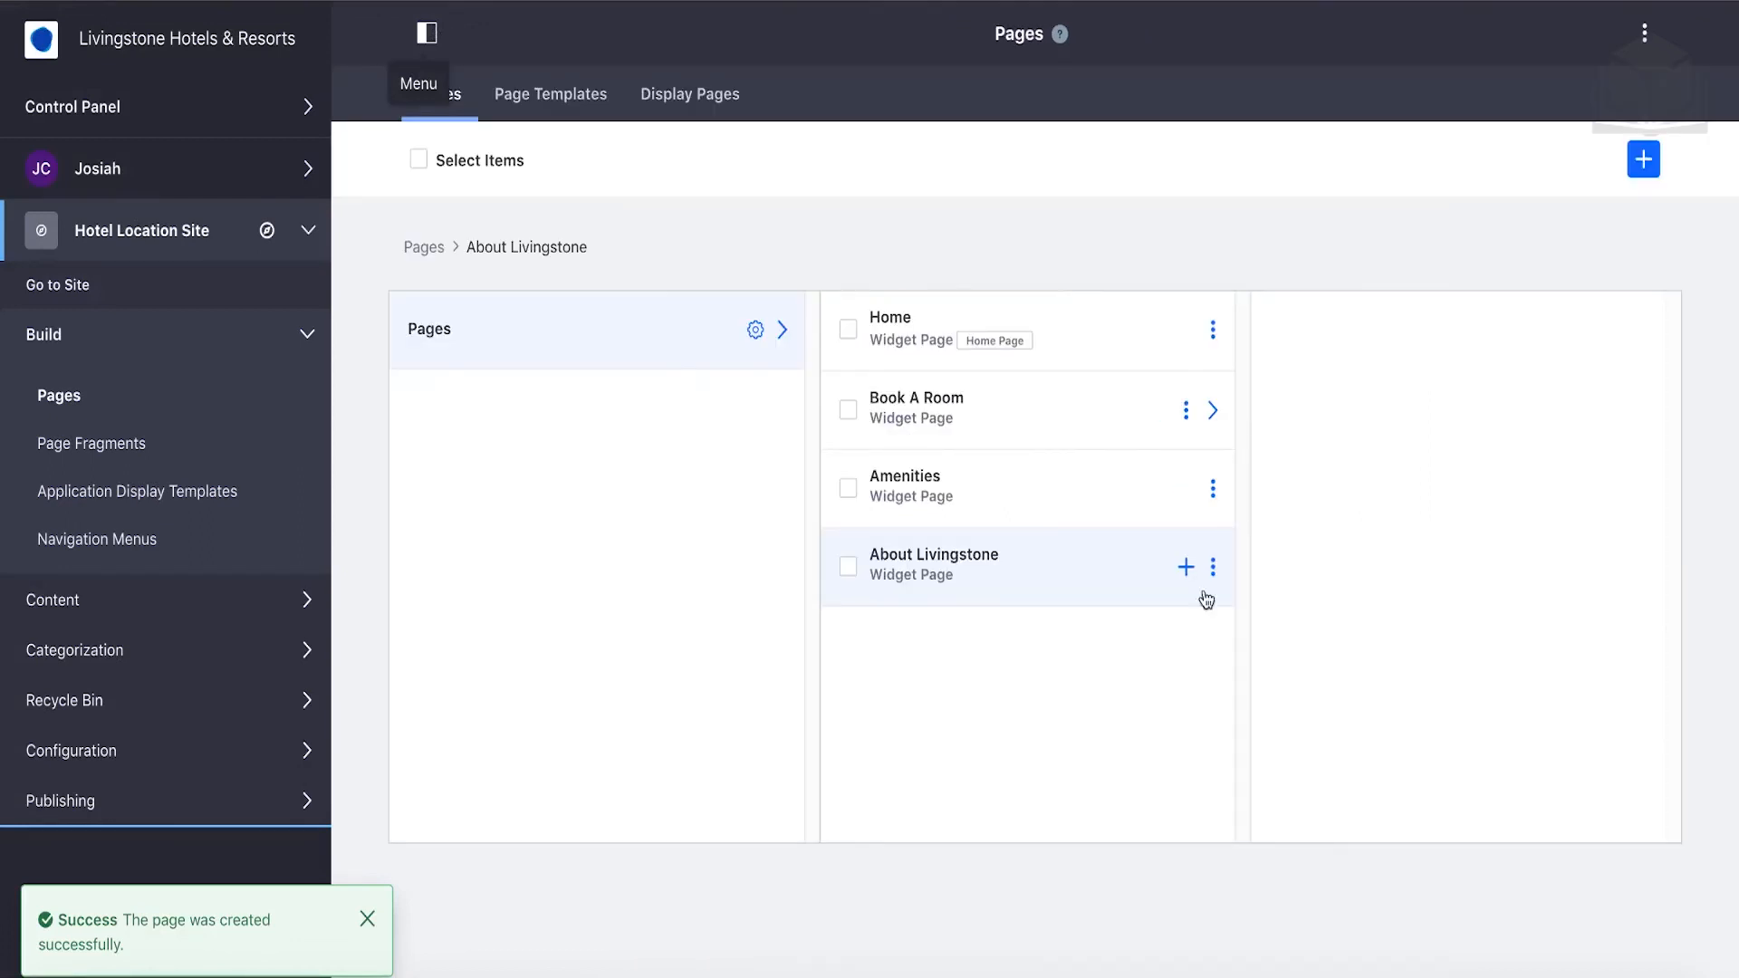
Add a top-level 'Contact Us' widget page, then view Book A Room's child pages.
click(1643, 160)
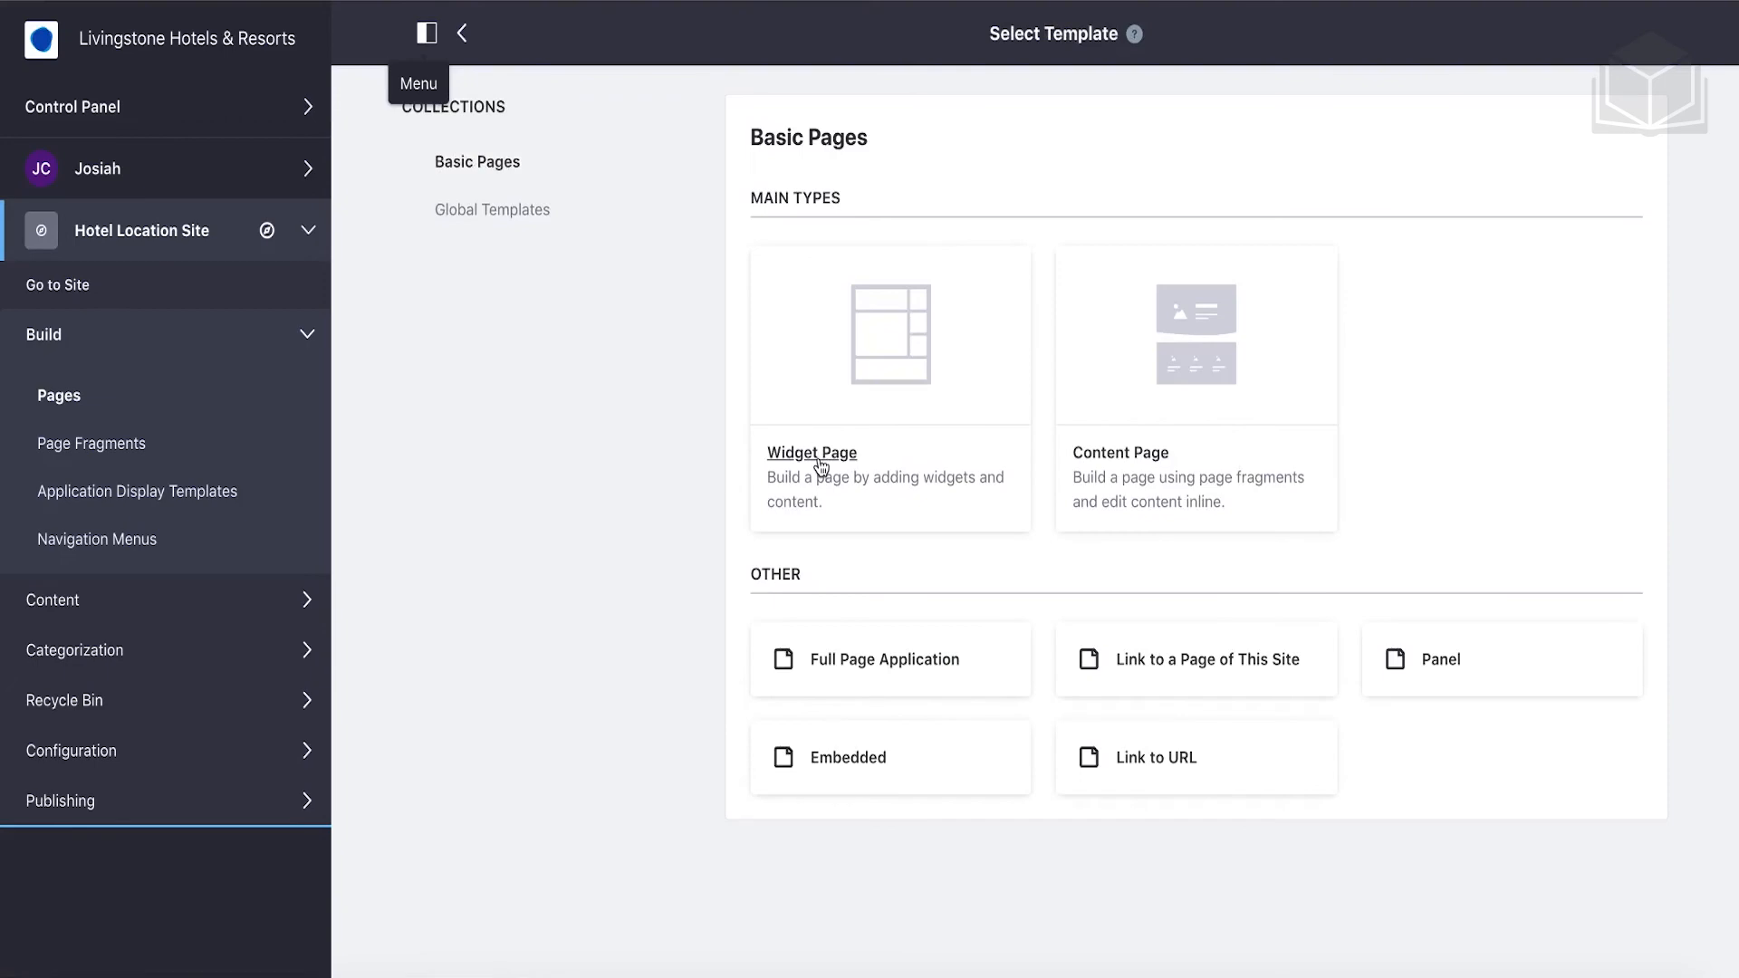
click(820, 467)
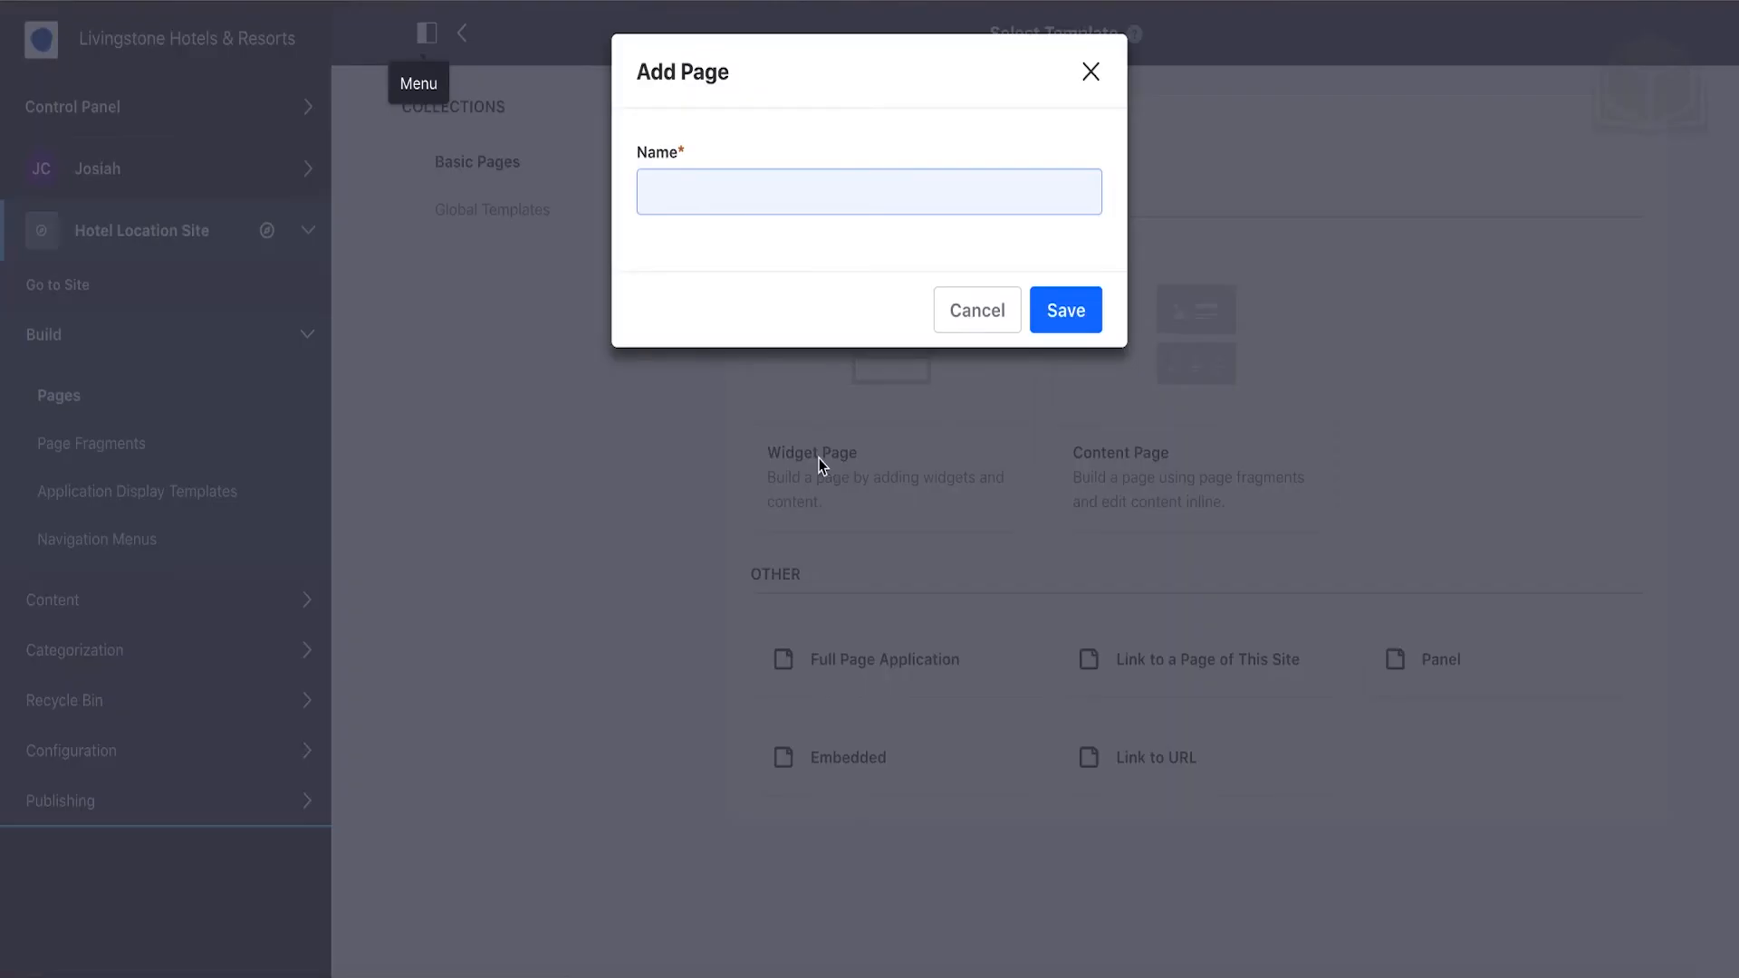
text(C)
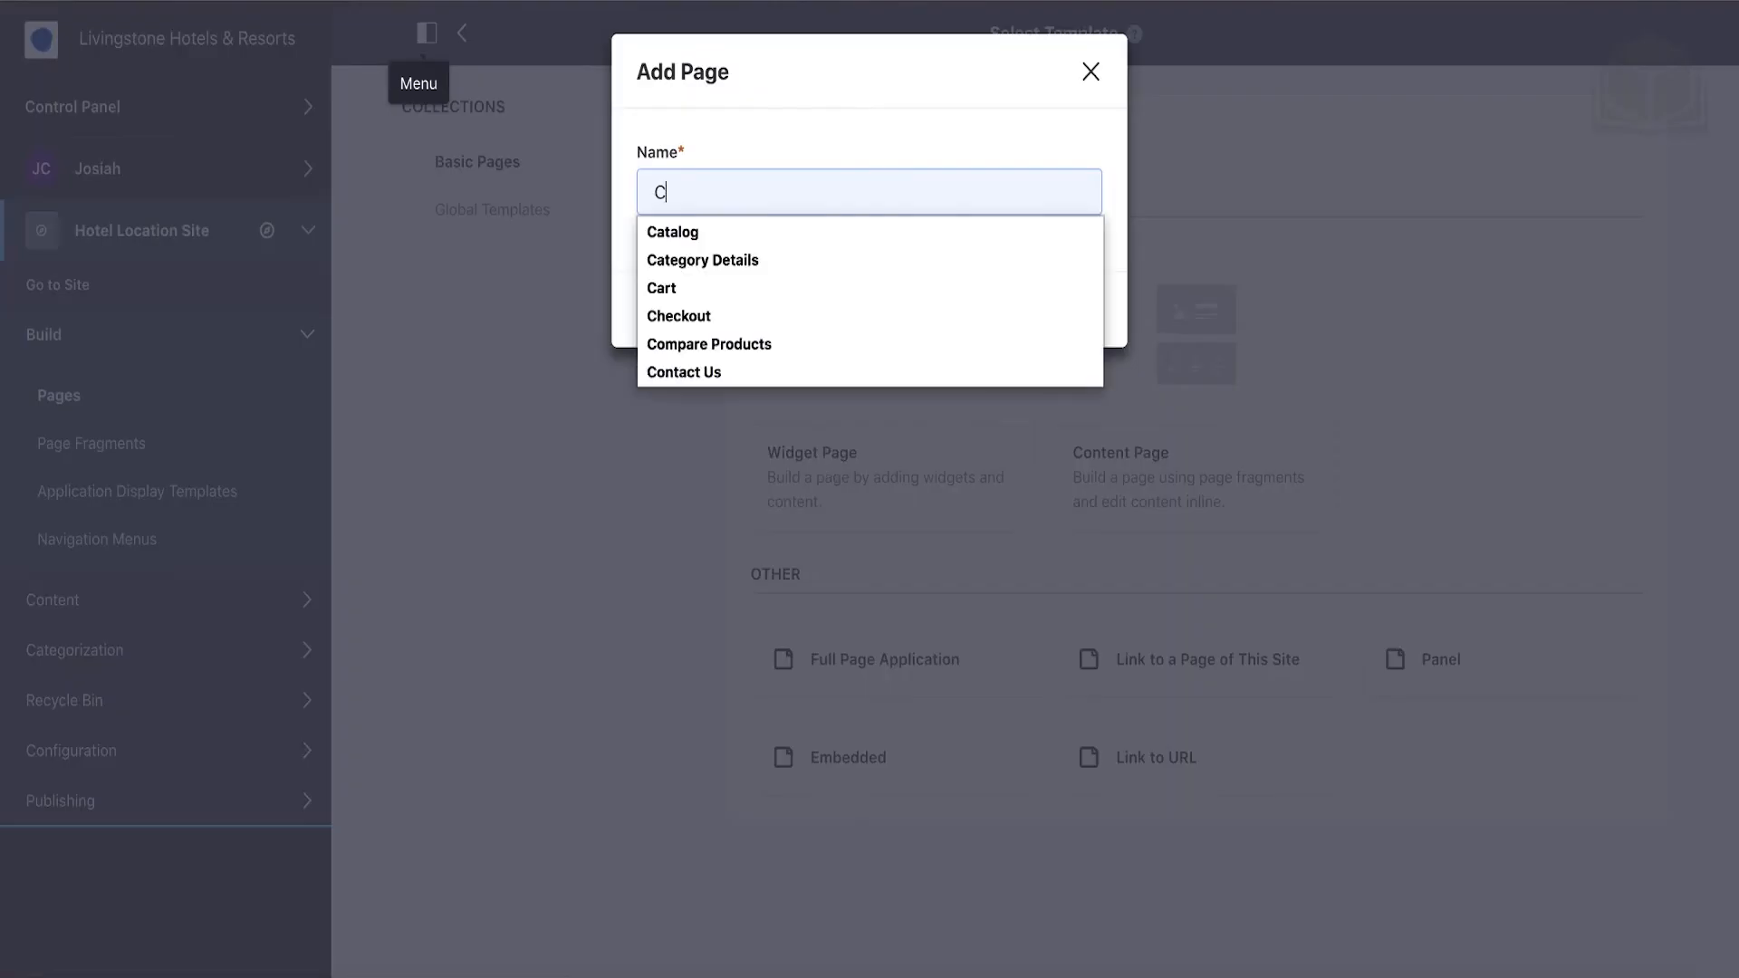
text(ont)
key(Down)
key(Return)
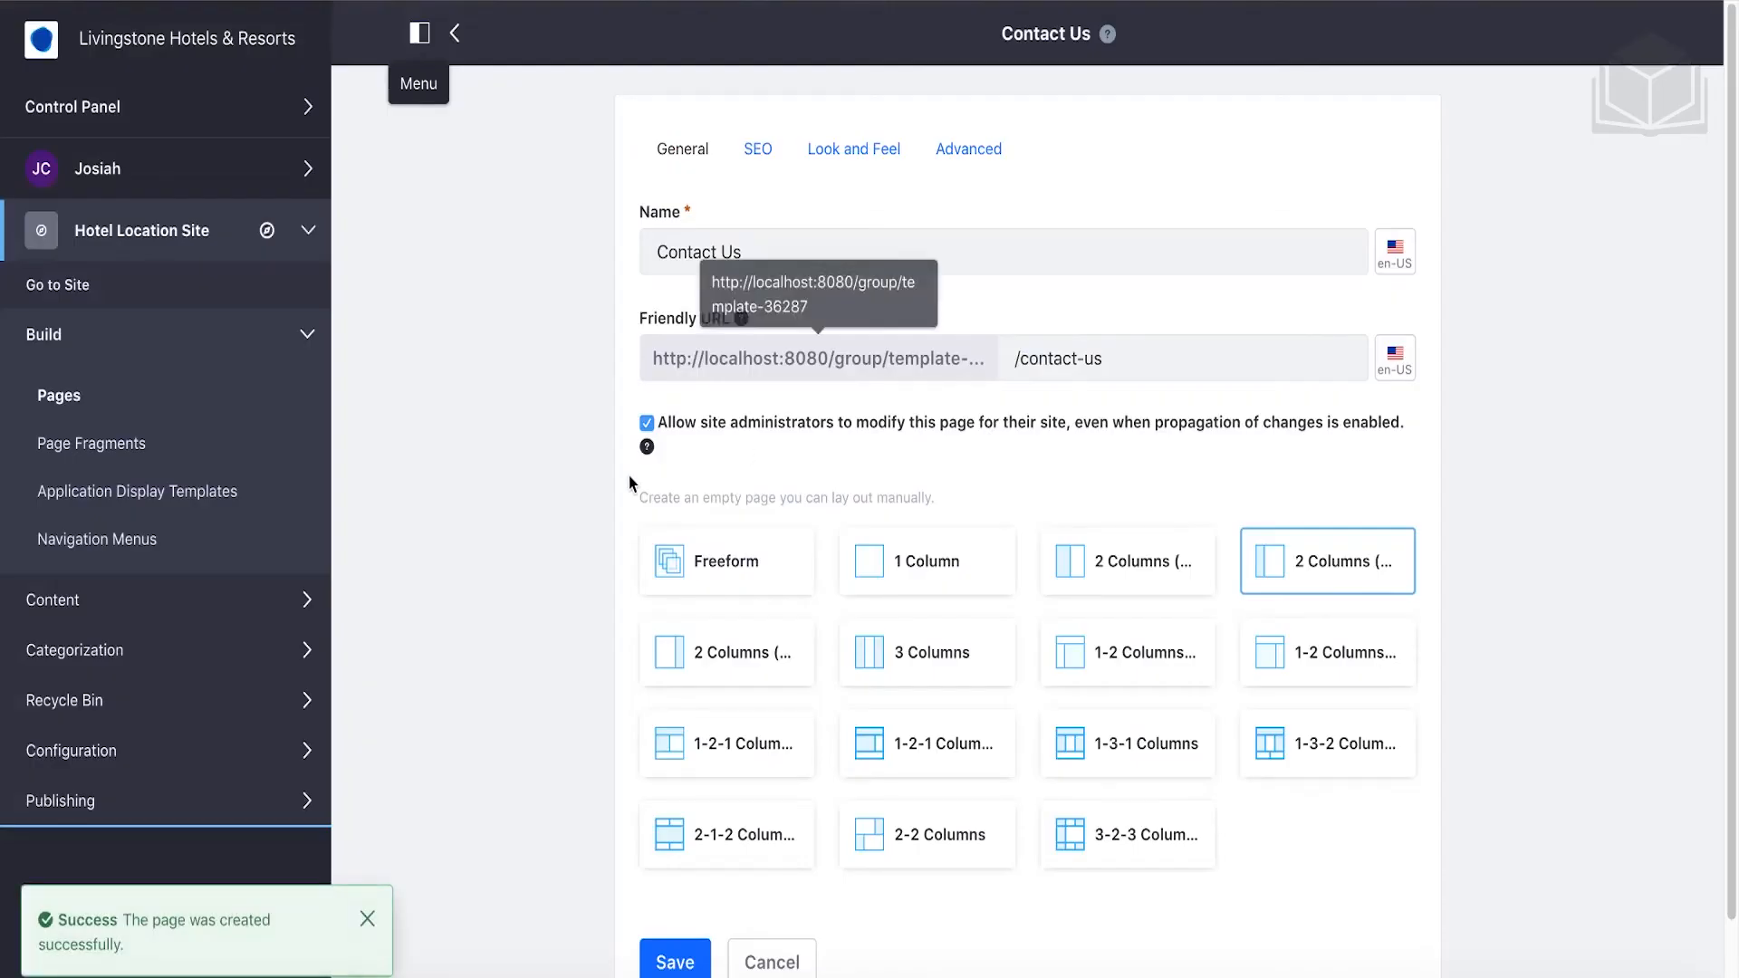
click(455, 34)
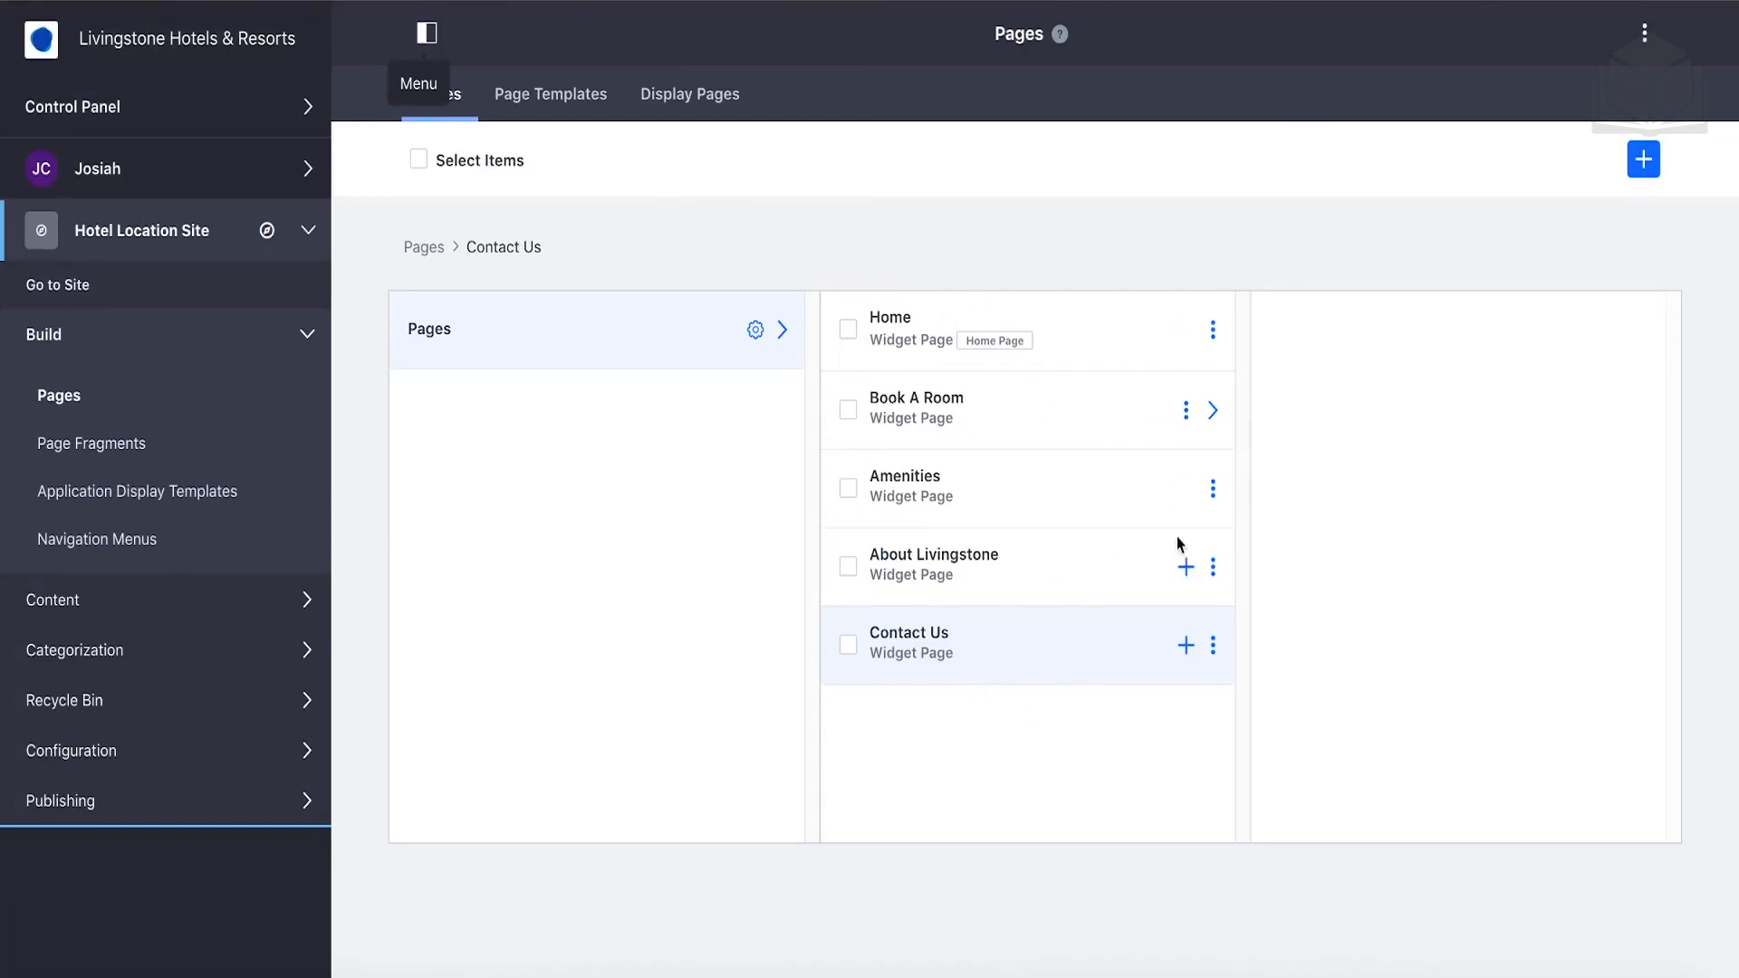
click(1214, 421)
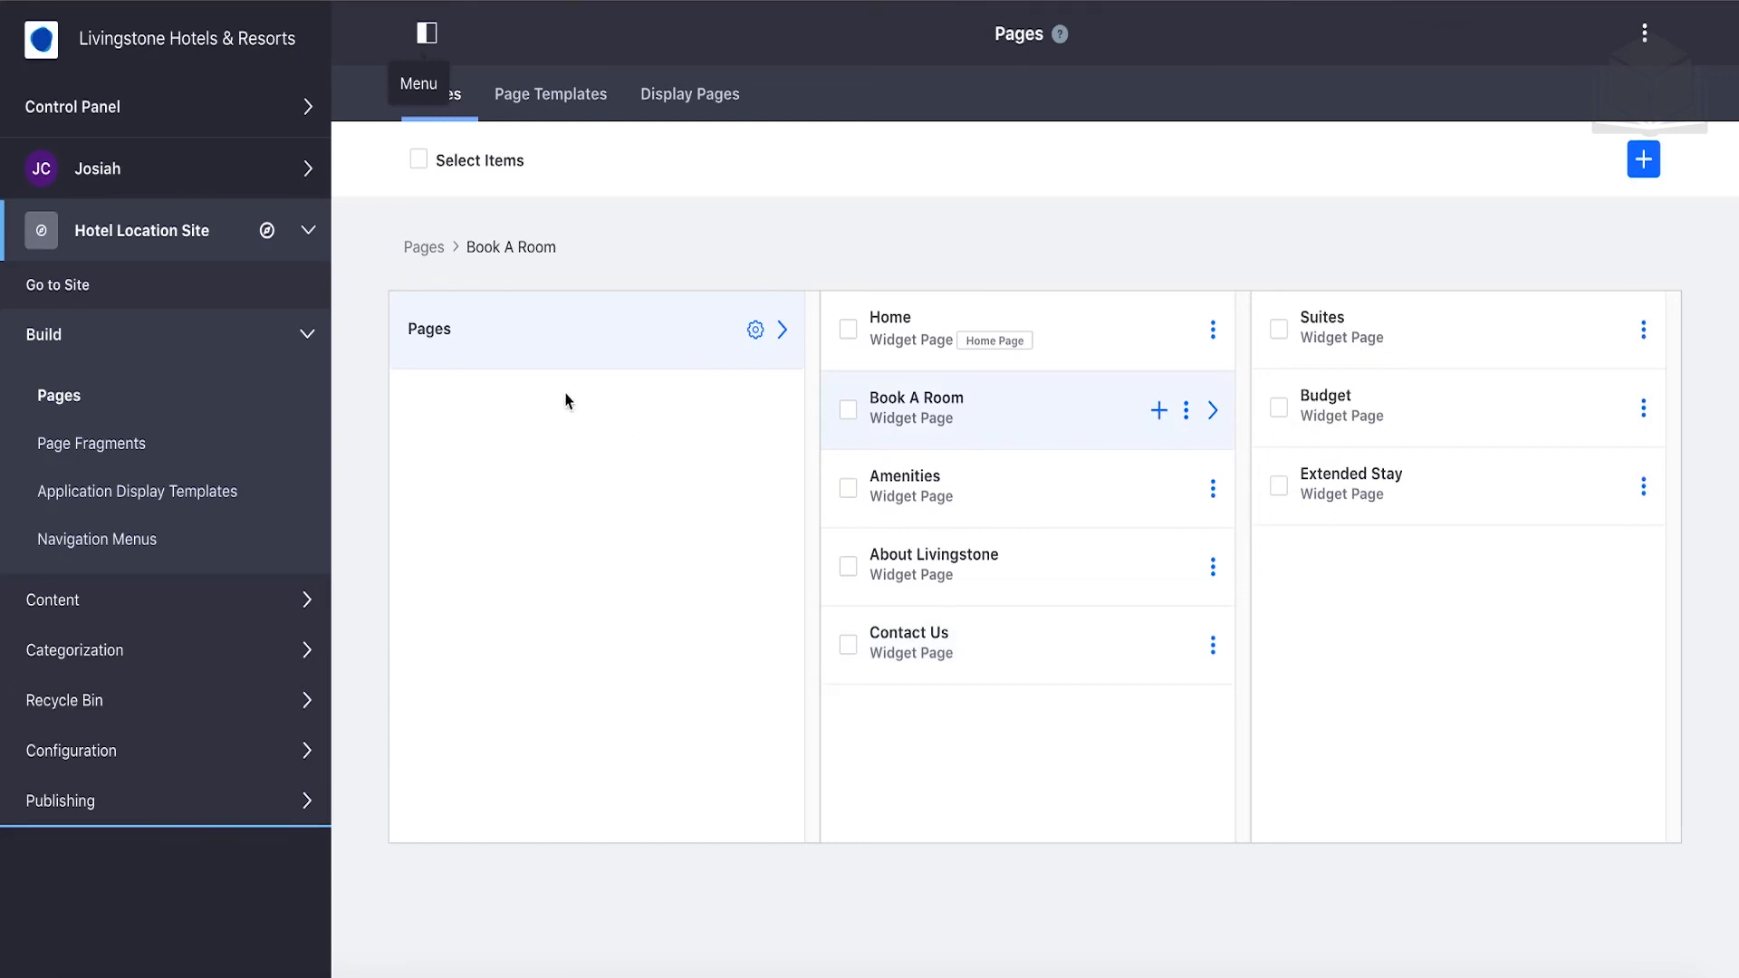
Go to the template site and open Build > Navigation Menus, which lists Default Private.
click(79, 298)
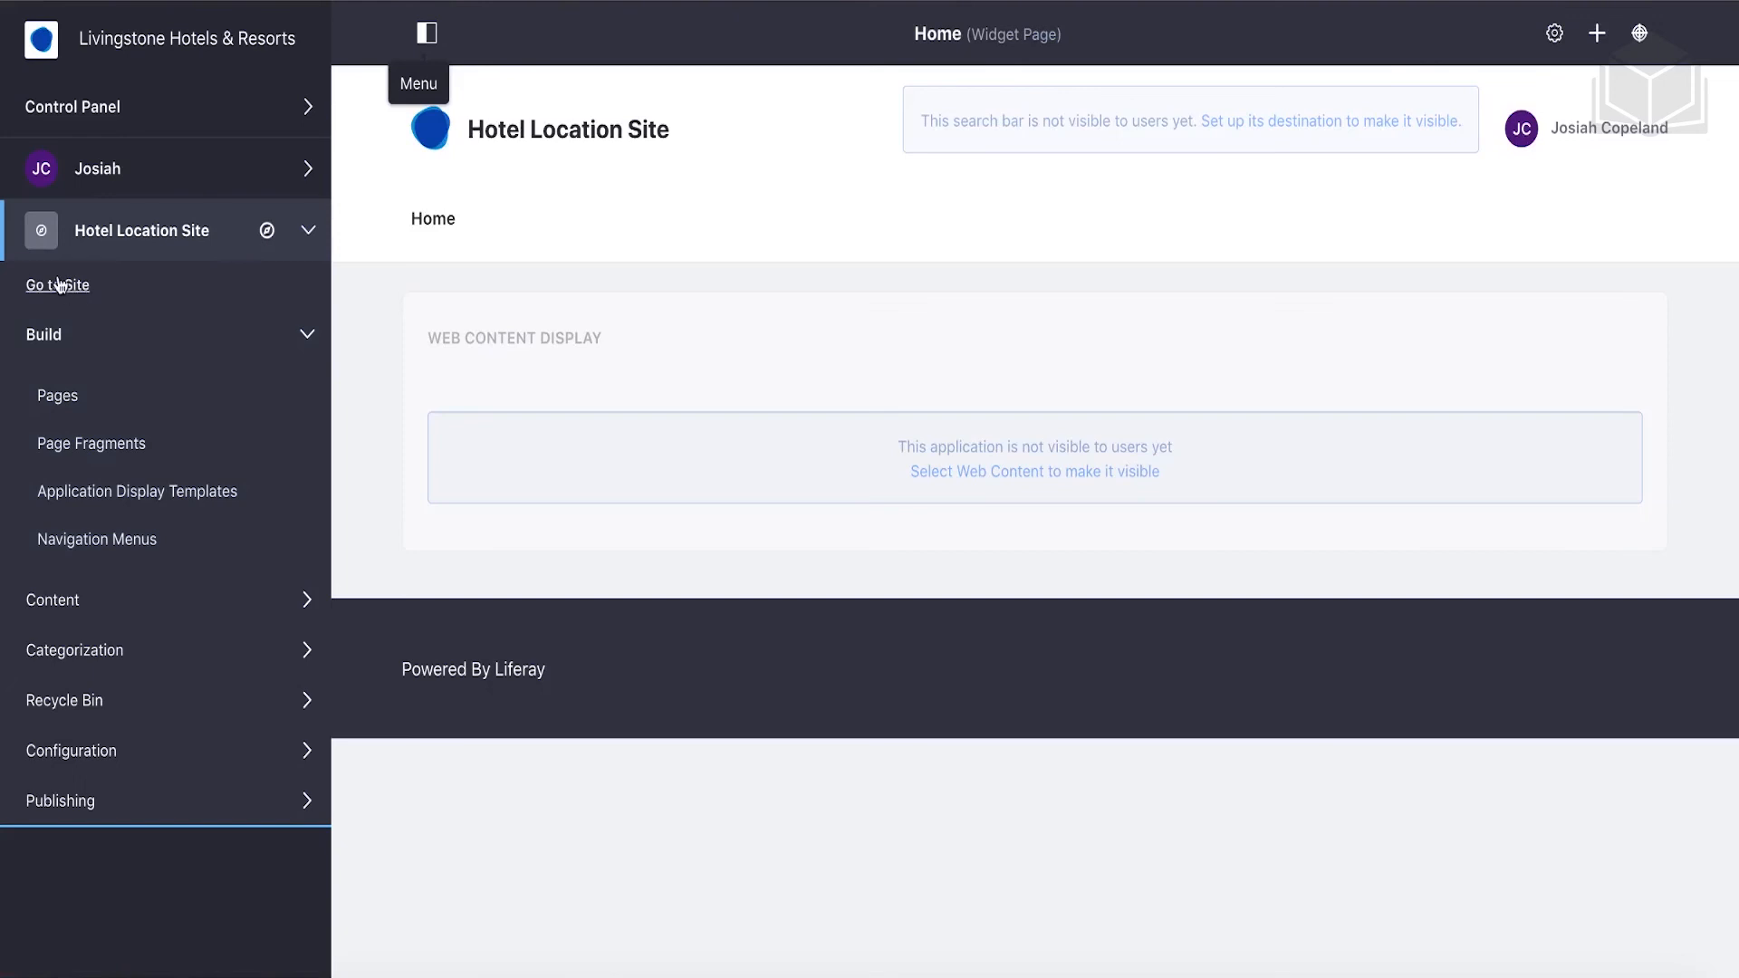
mouse_move(435, 222)
click(138, 541)
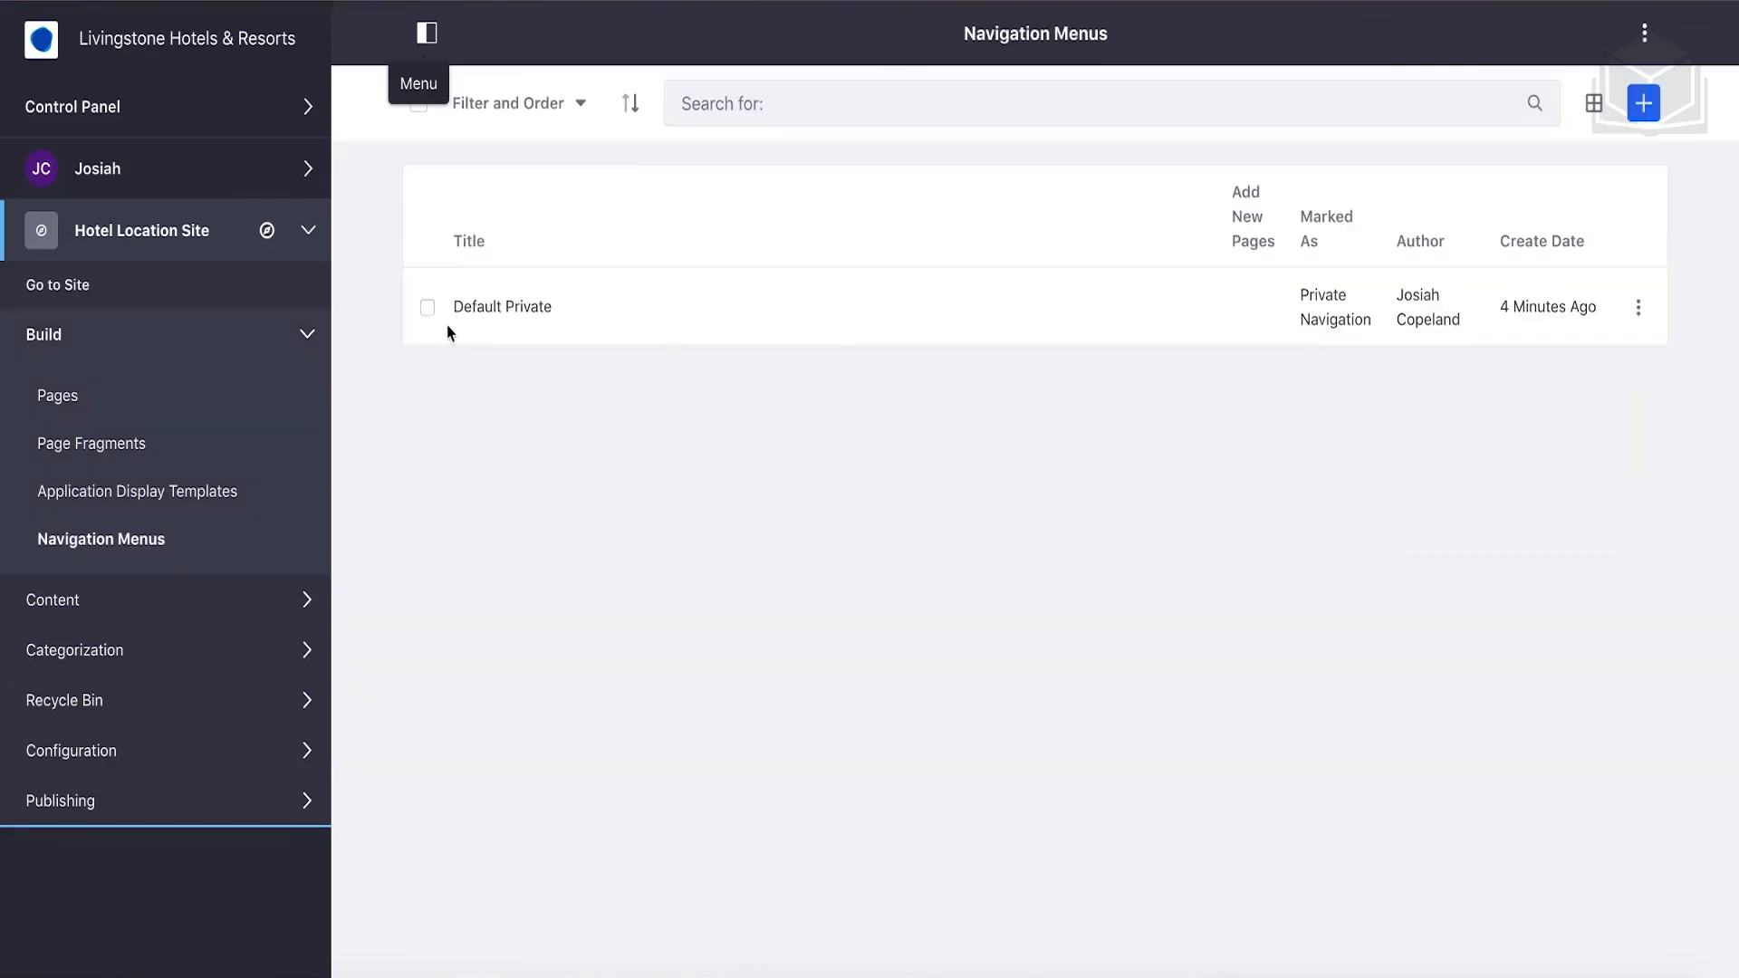
Add all private pages to Default Private, remove the duplicate Home item, and view the site.
click(521, 310)
click(508, 310)
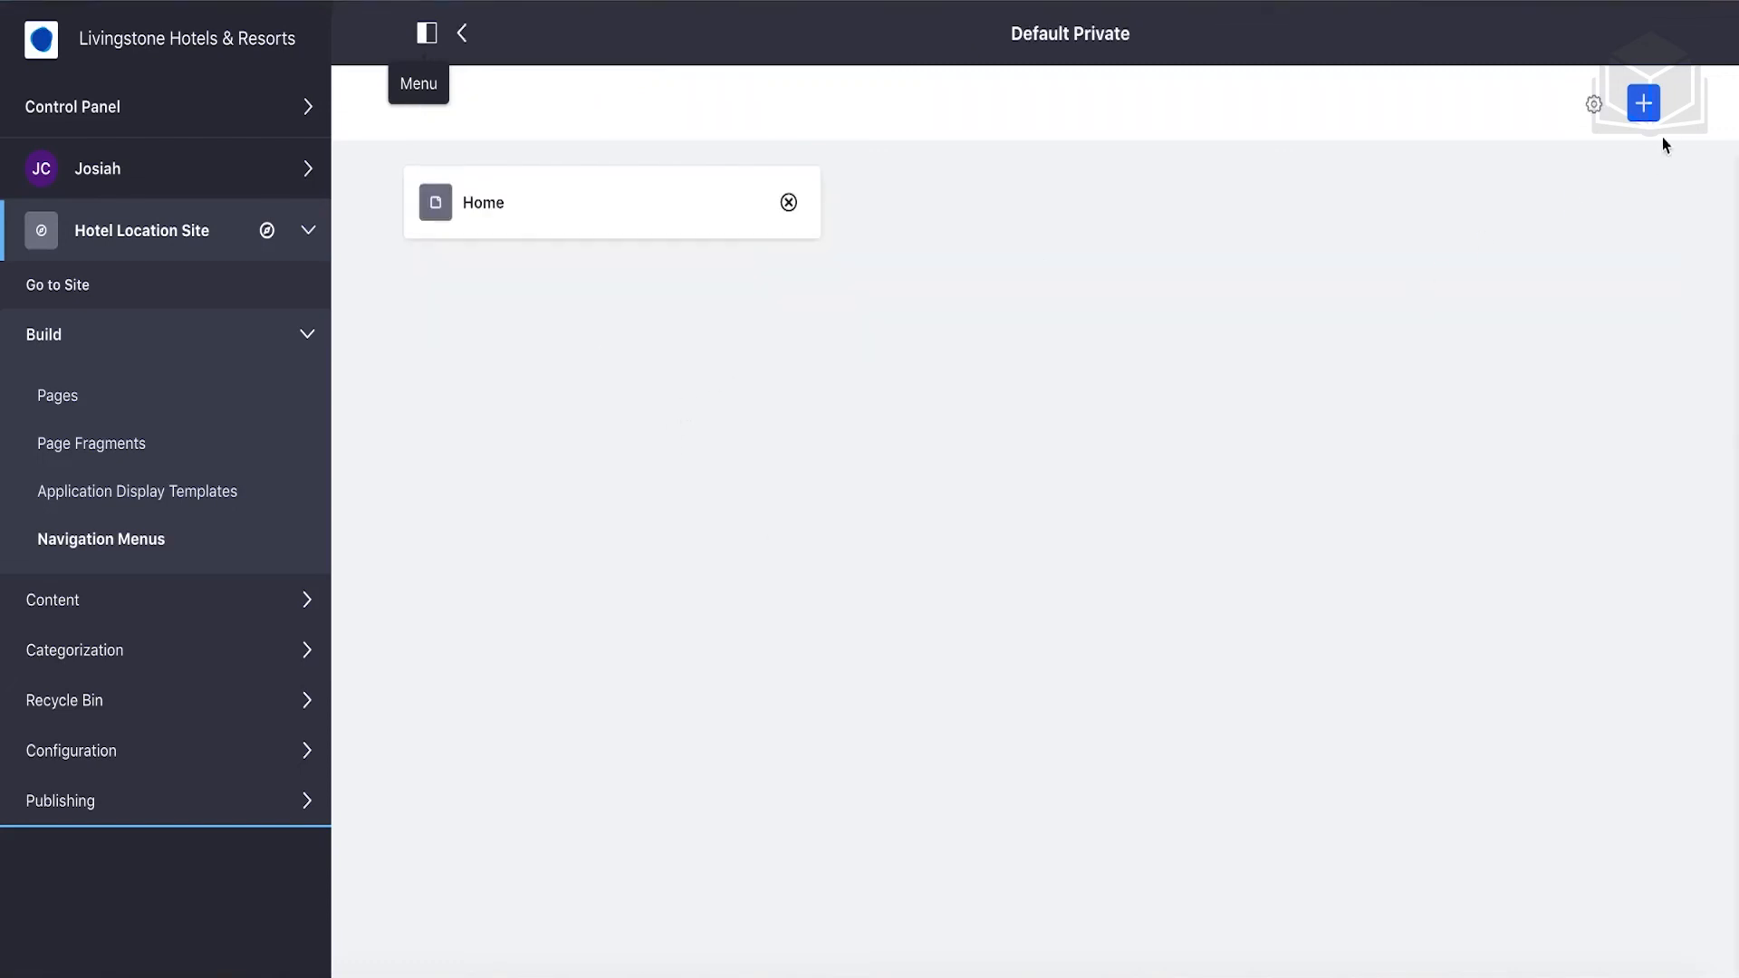
click(1645, 105)
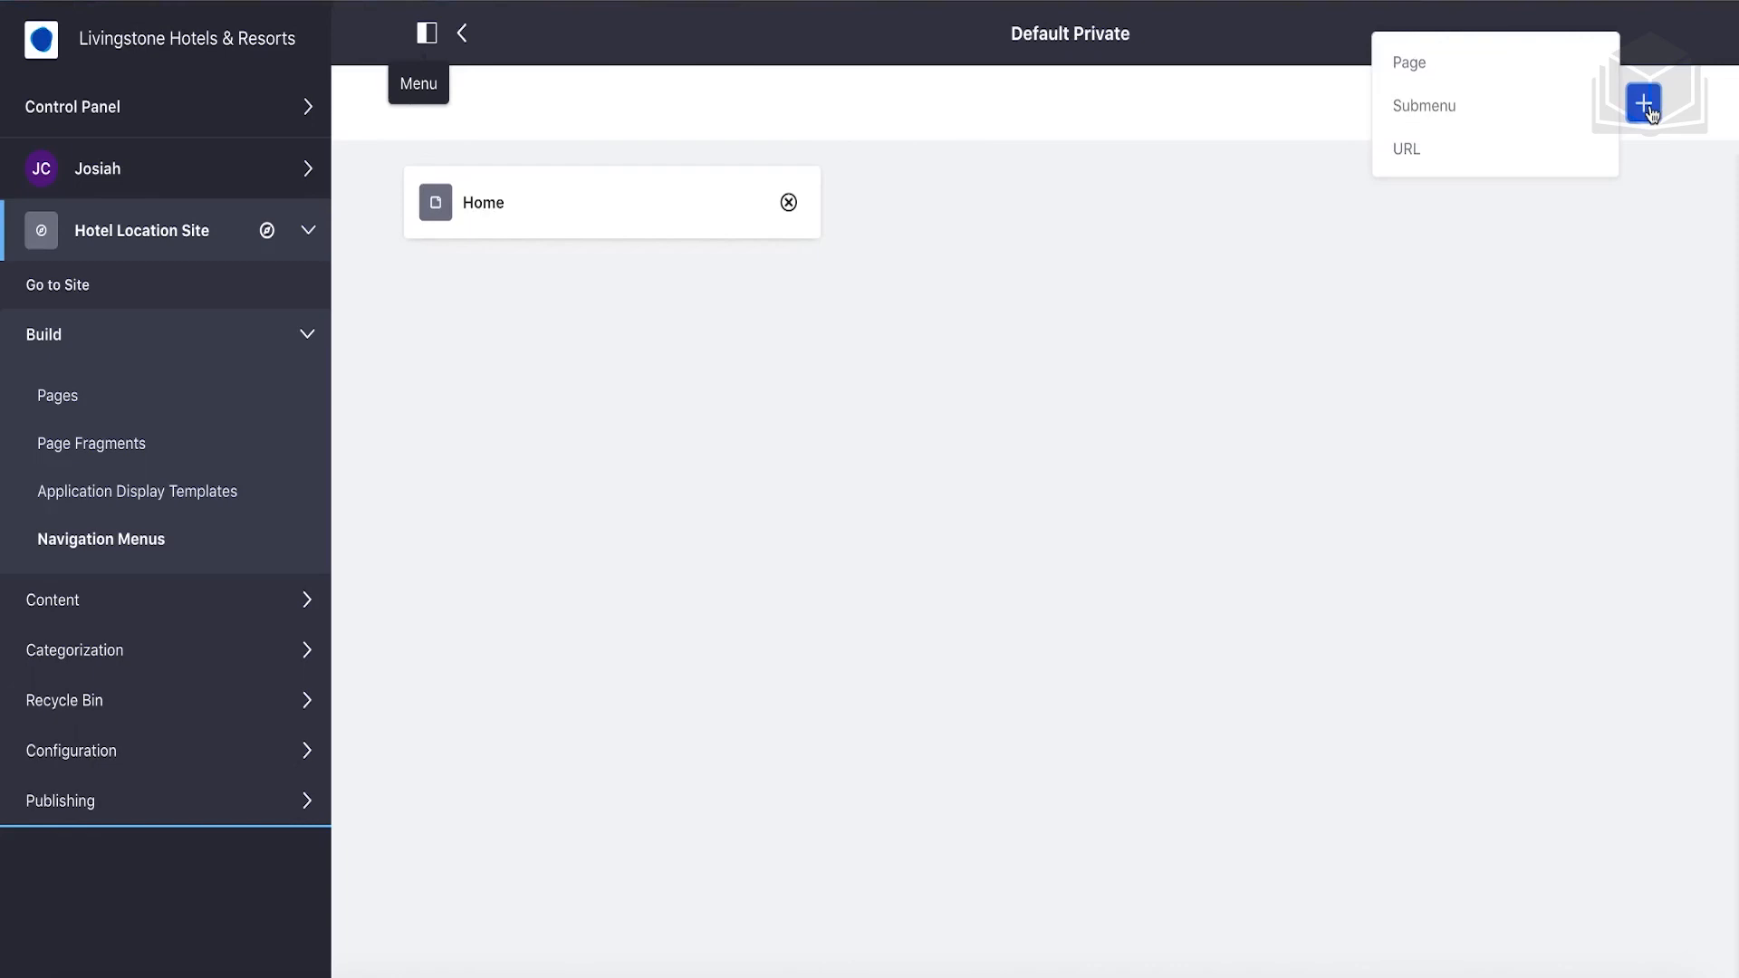
click(1432, 61)
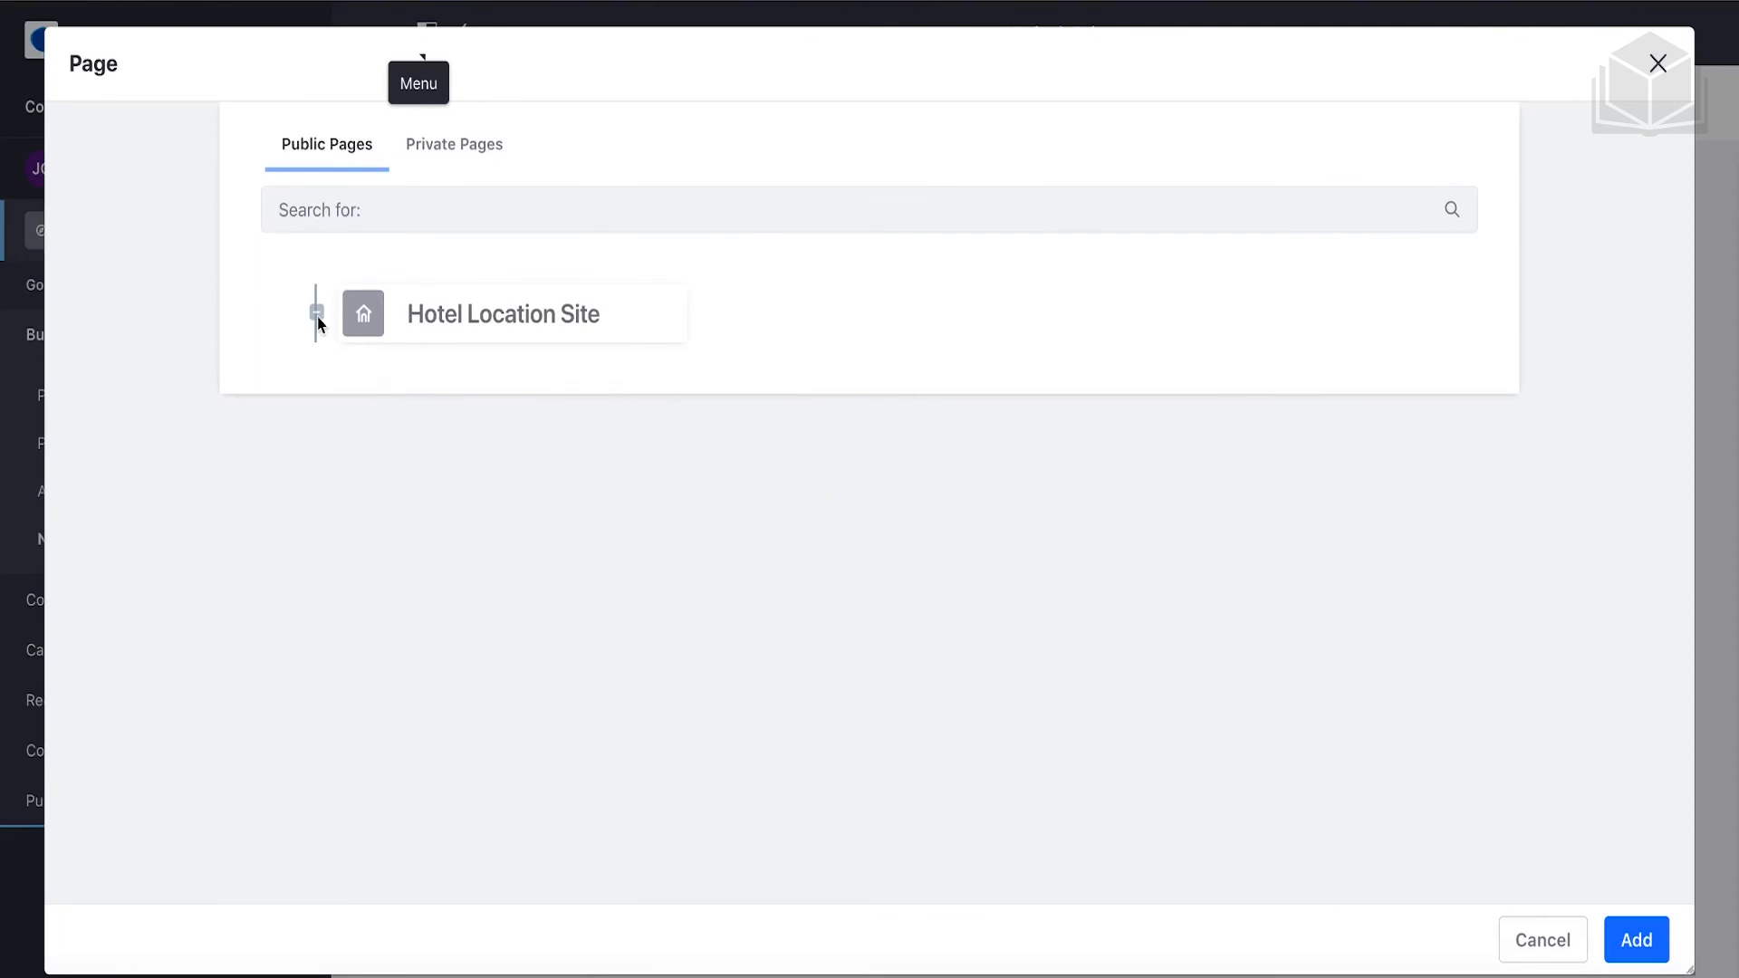
click(470, 323)
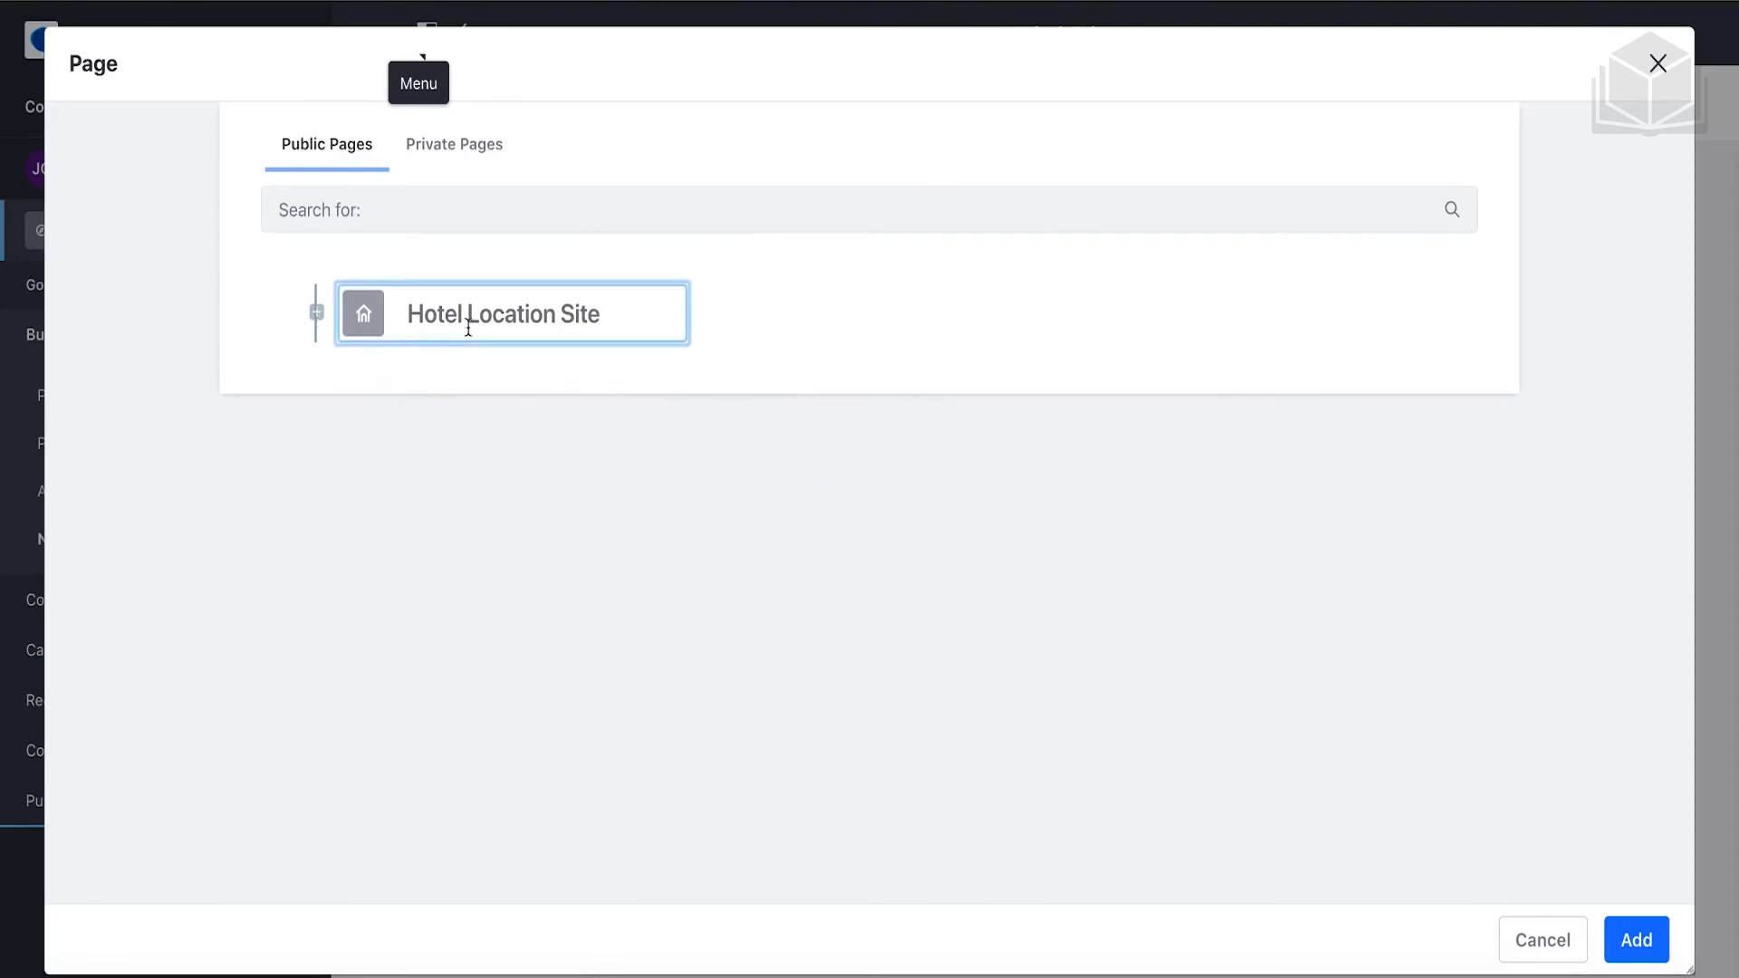
click(458, 159)
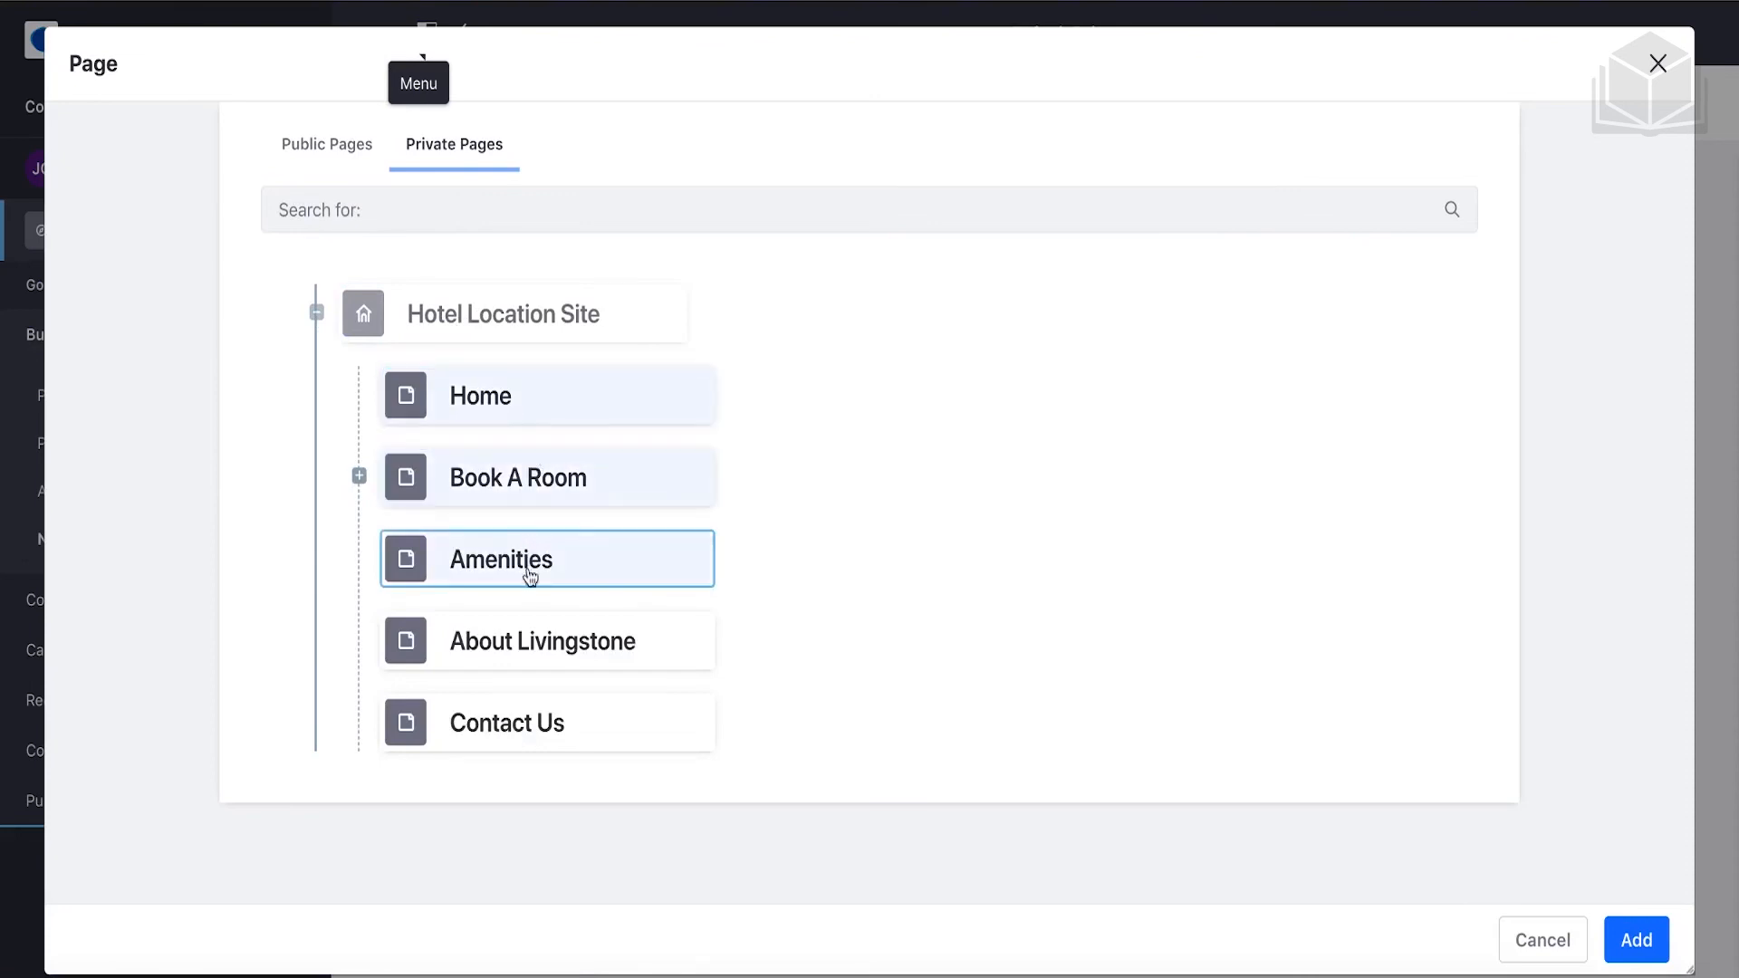
click(1656, 944)
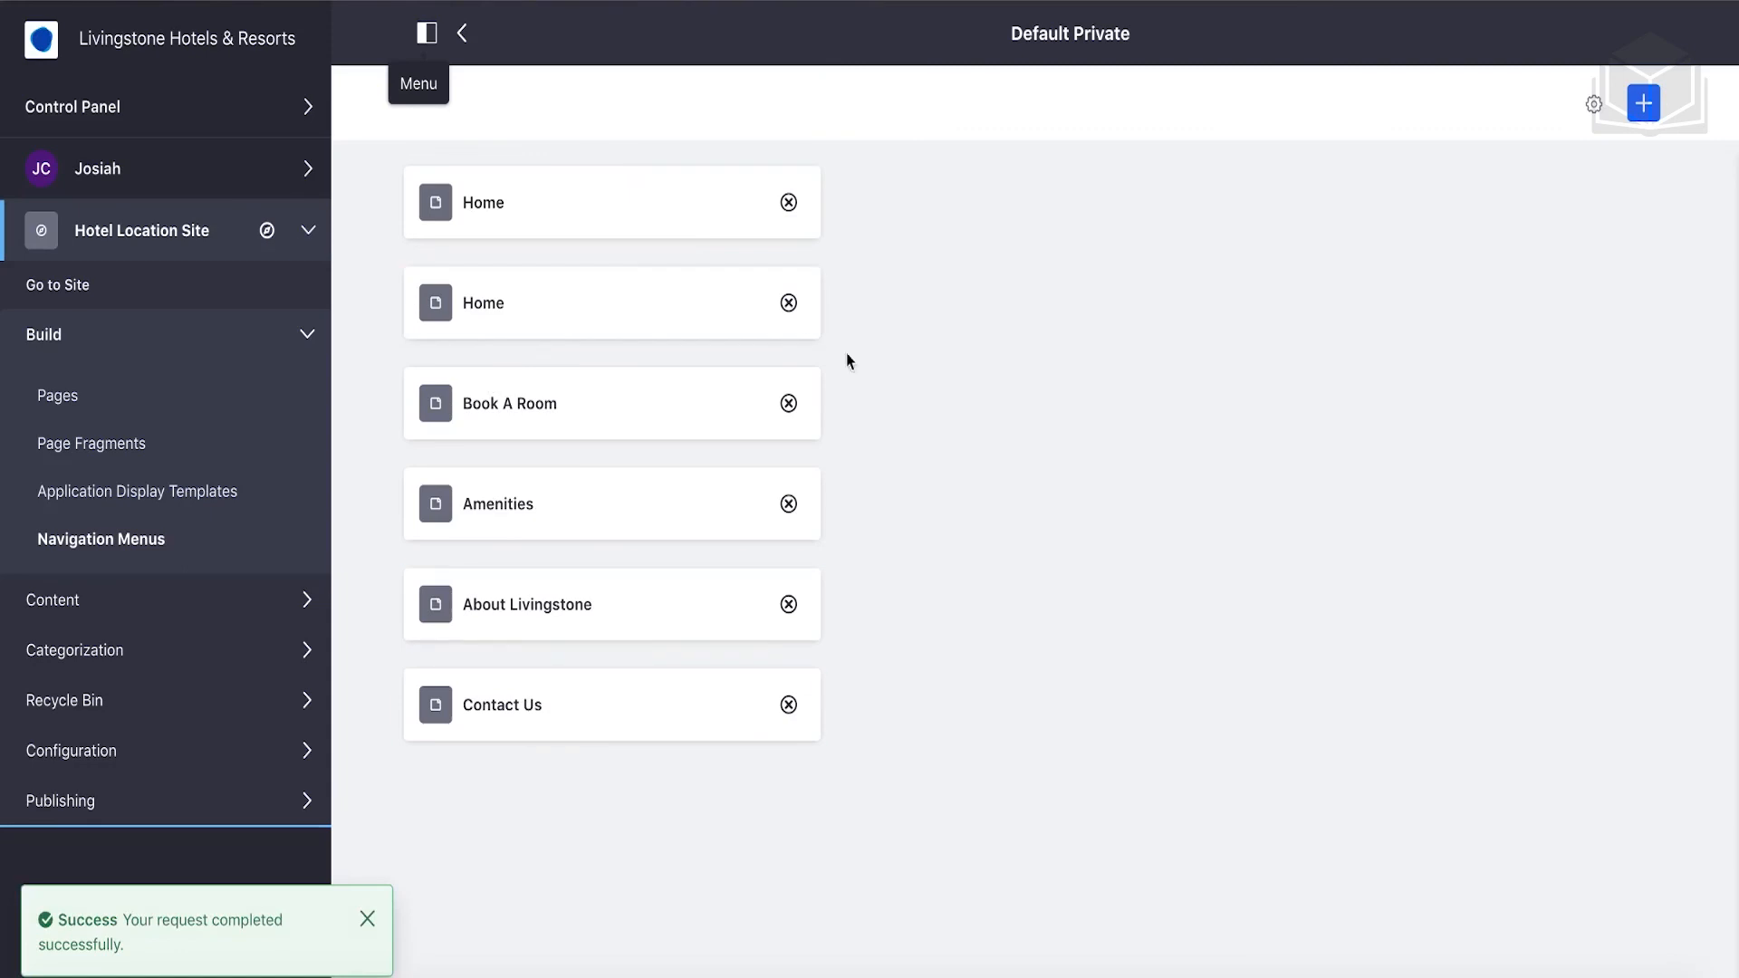
click(788, 303)
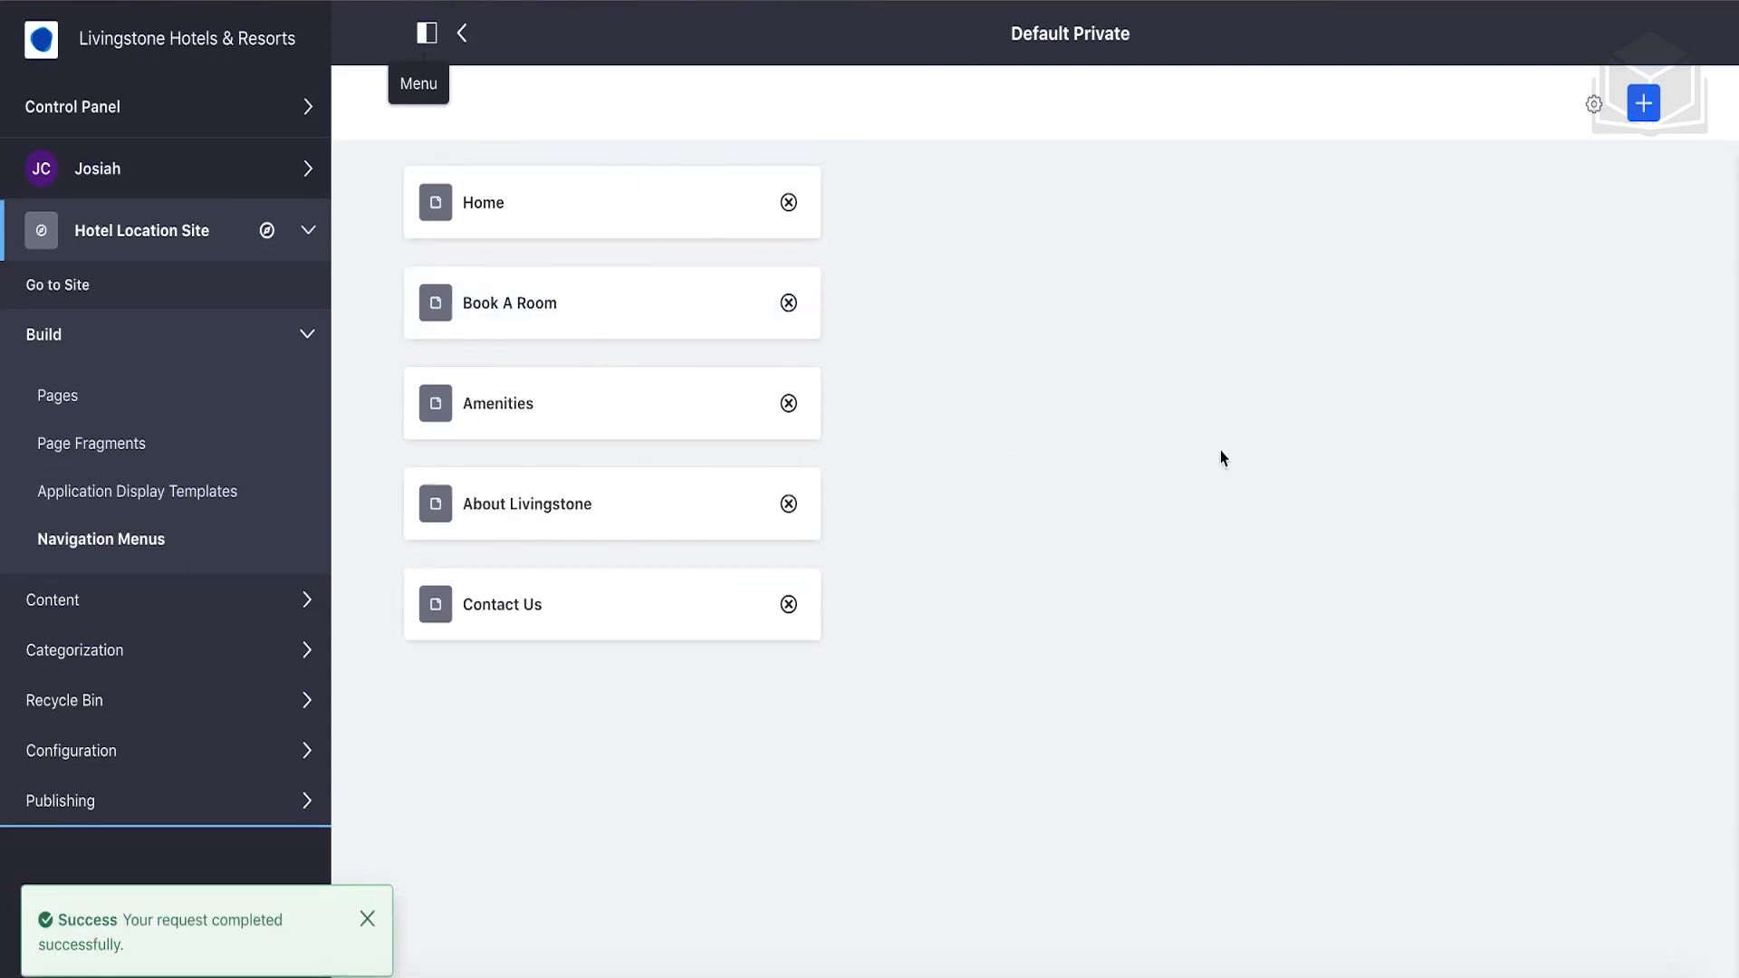
click(65, 290)
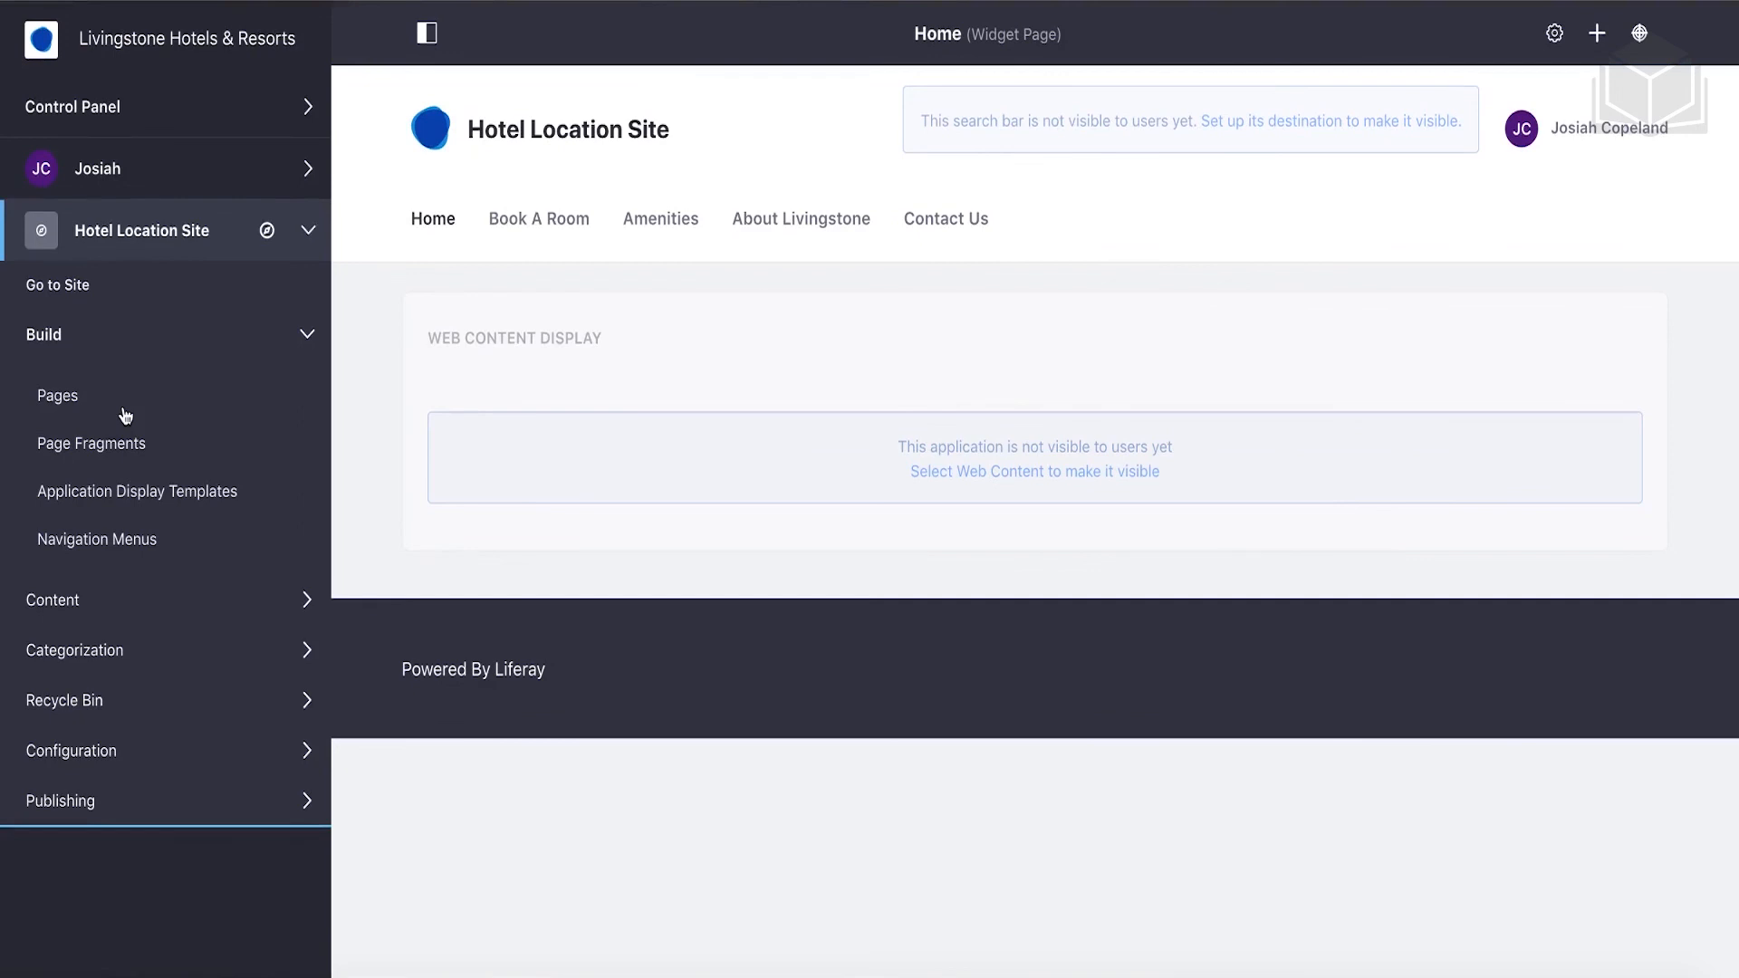
From Control Panel > Sites, open the actions menu on the Hotel Americana row.
click(220, 117)
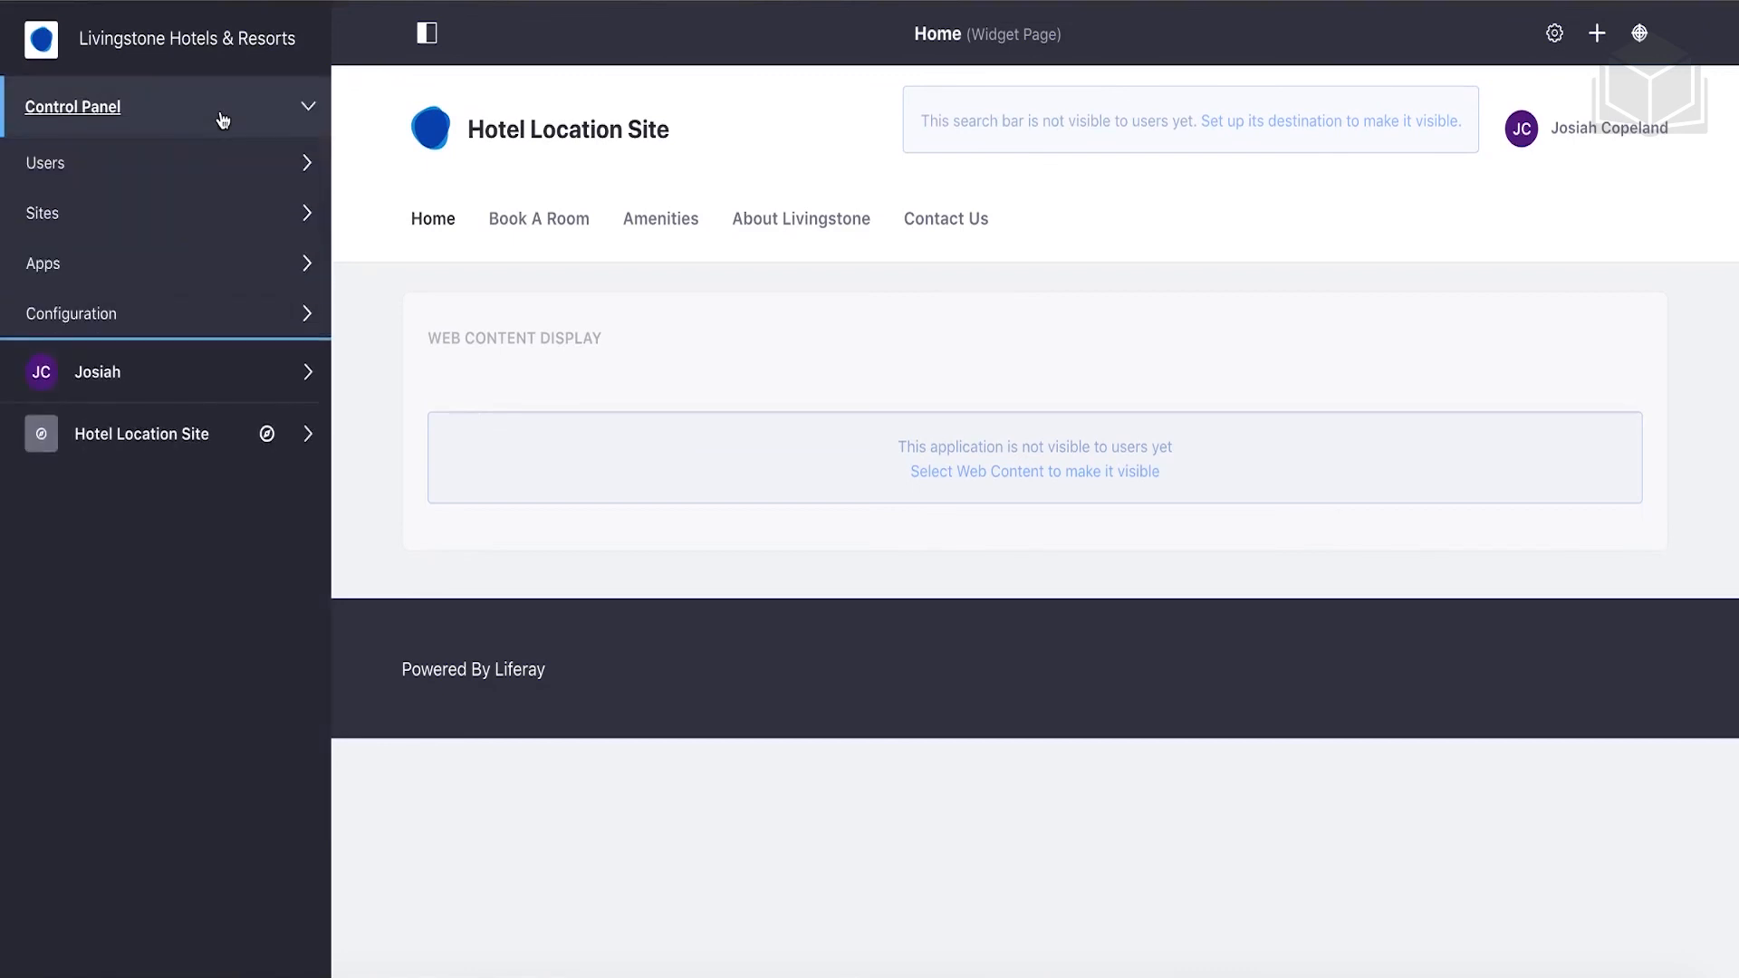
click(132, 223)
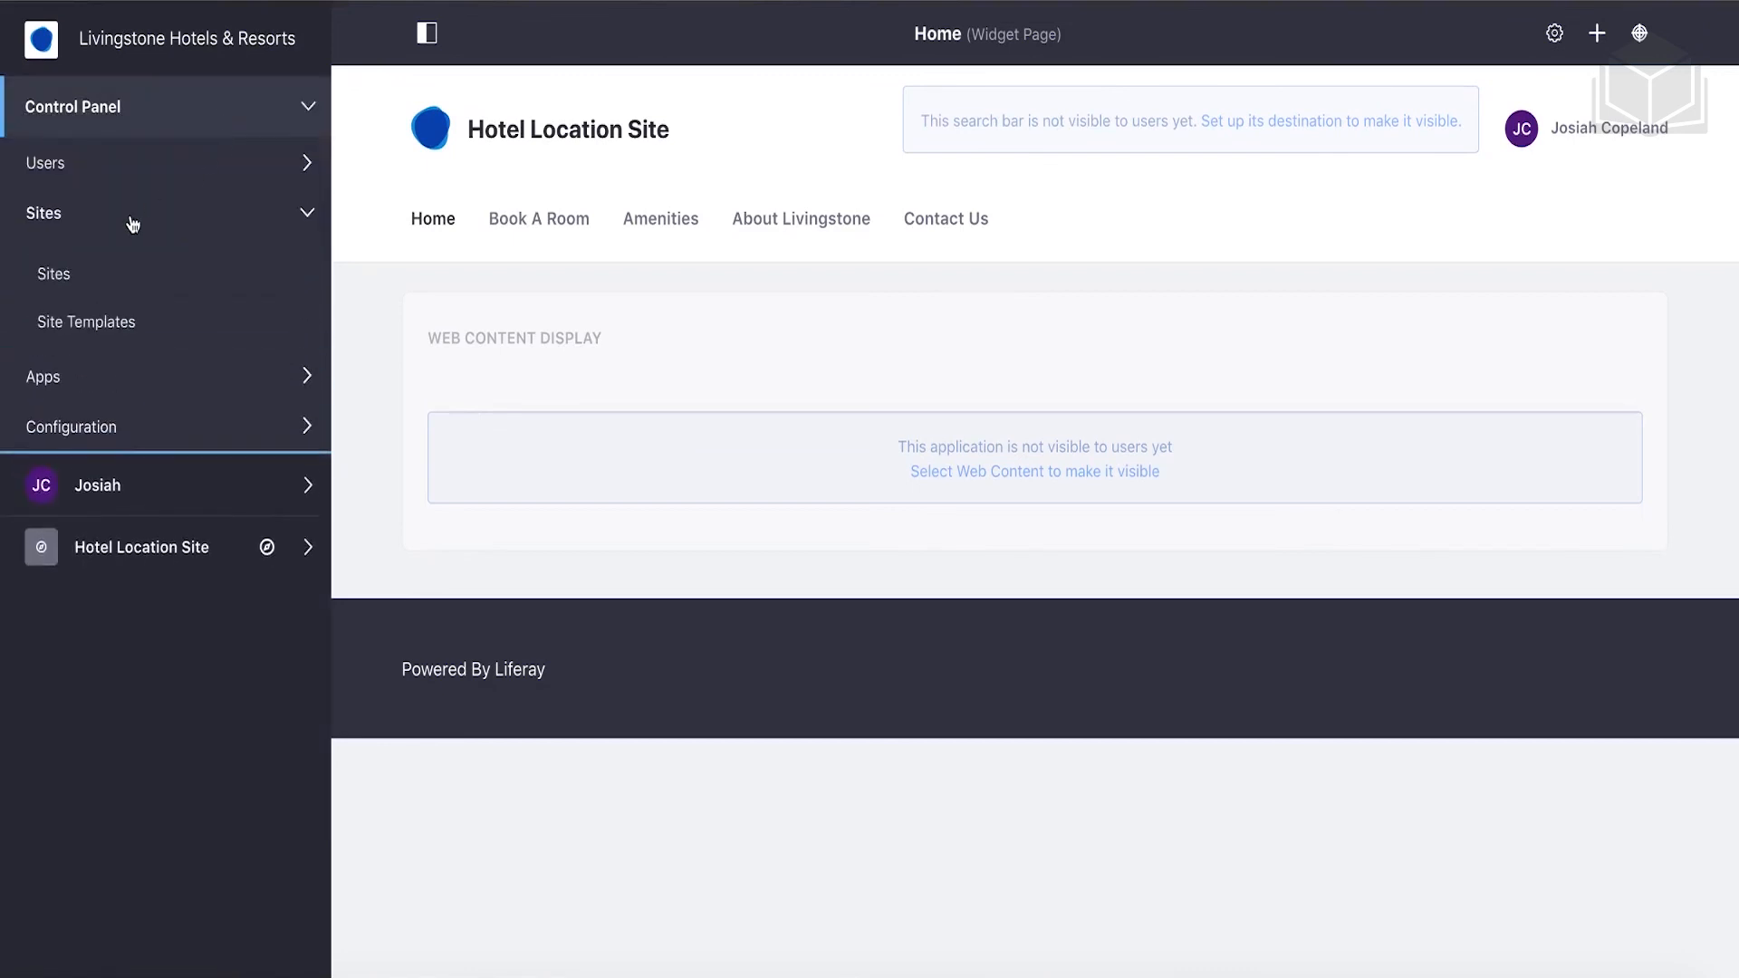
click(57, 274)
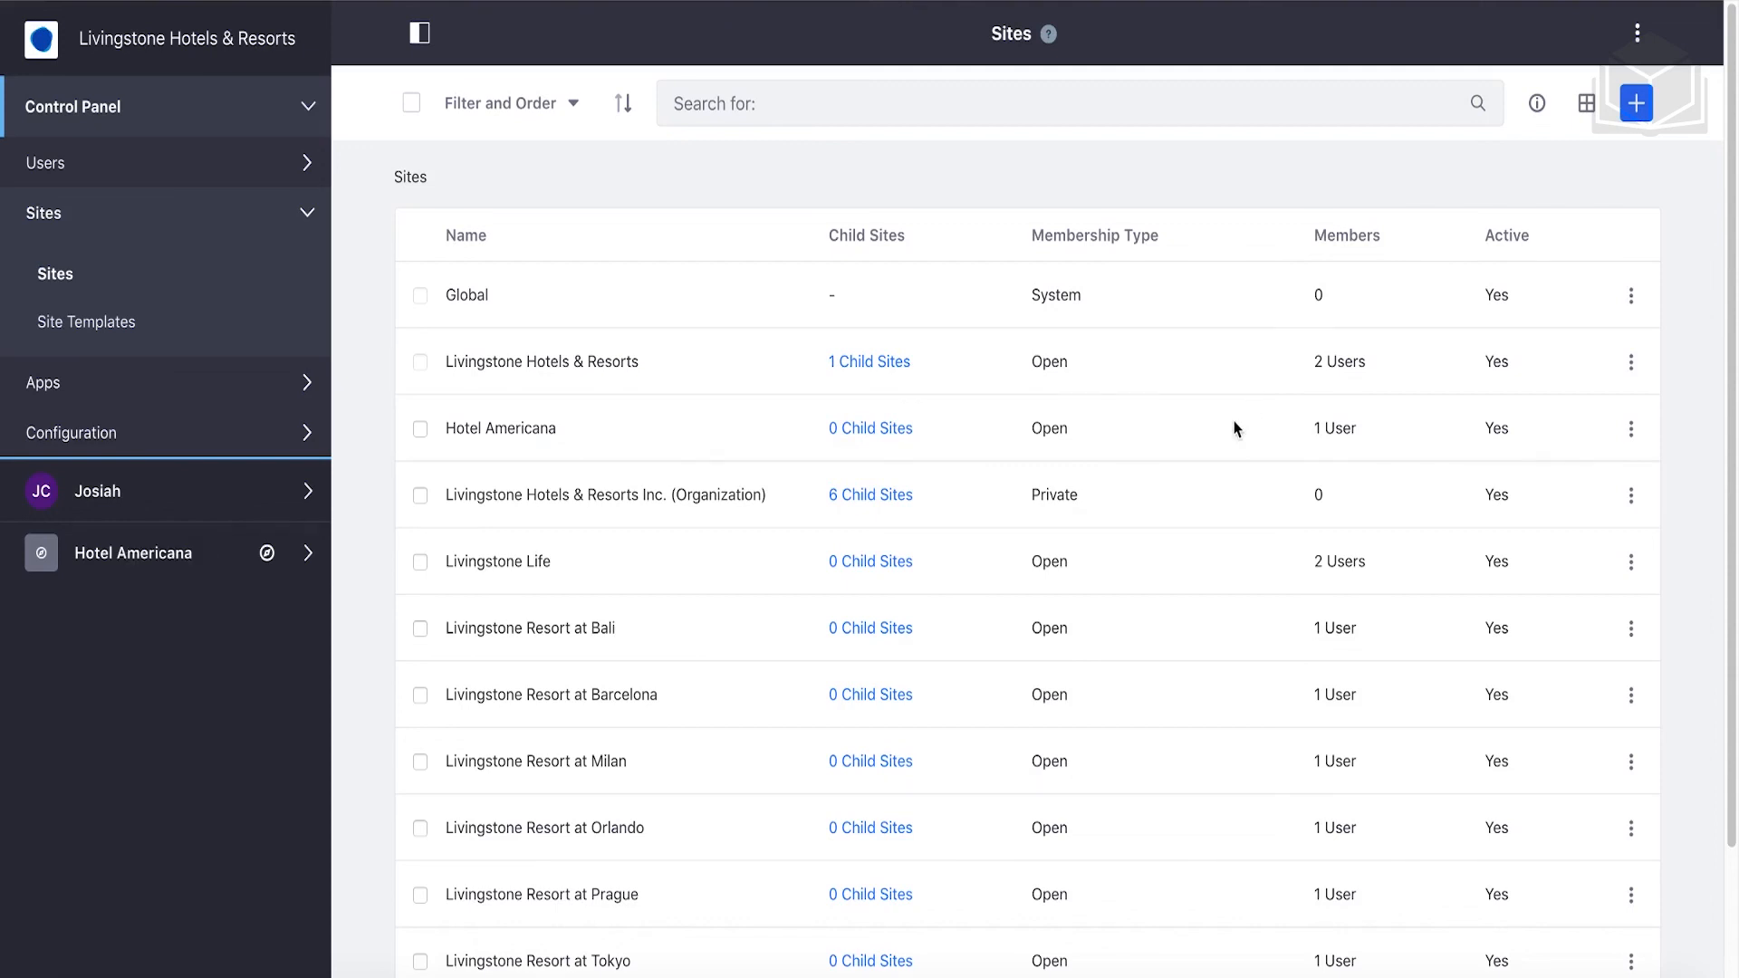
click(1632, 429)
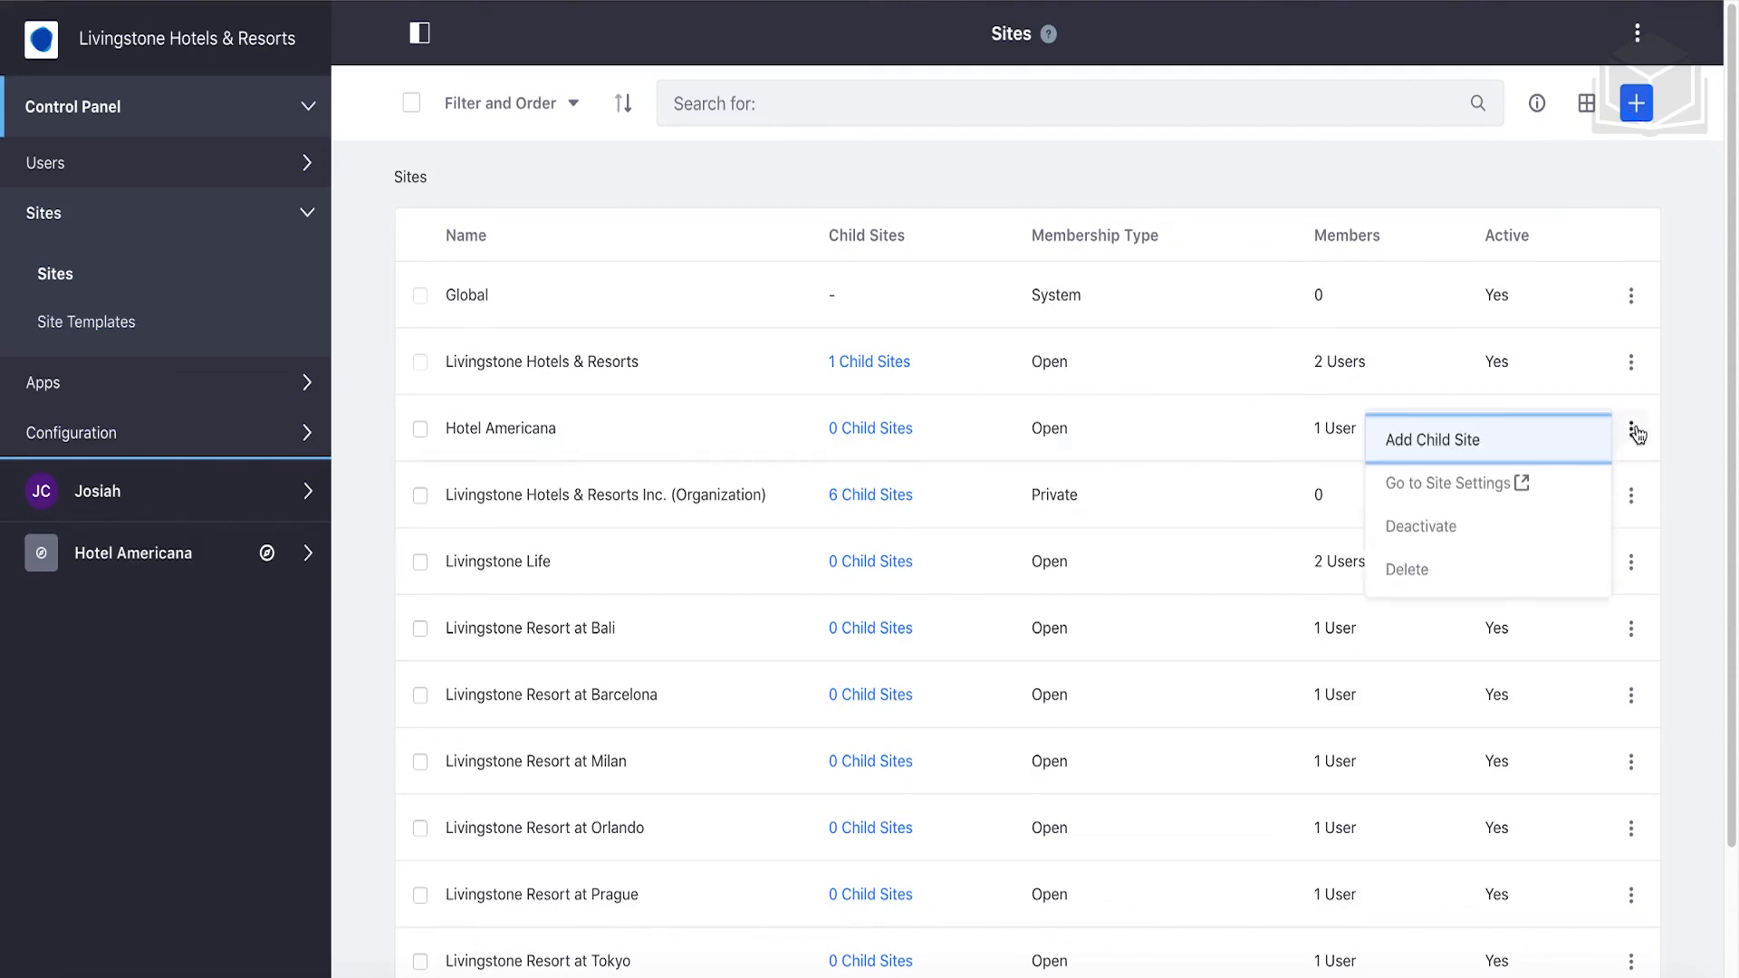
In Hotel Americana's Site Settings, set Public Pages Site Template to Hotel Location Site and save.
click(1481, 501)
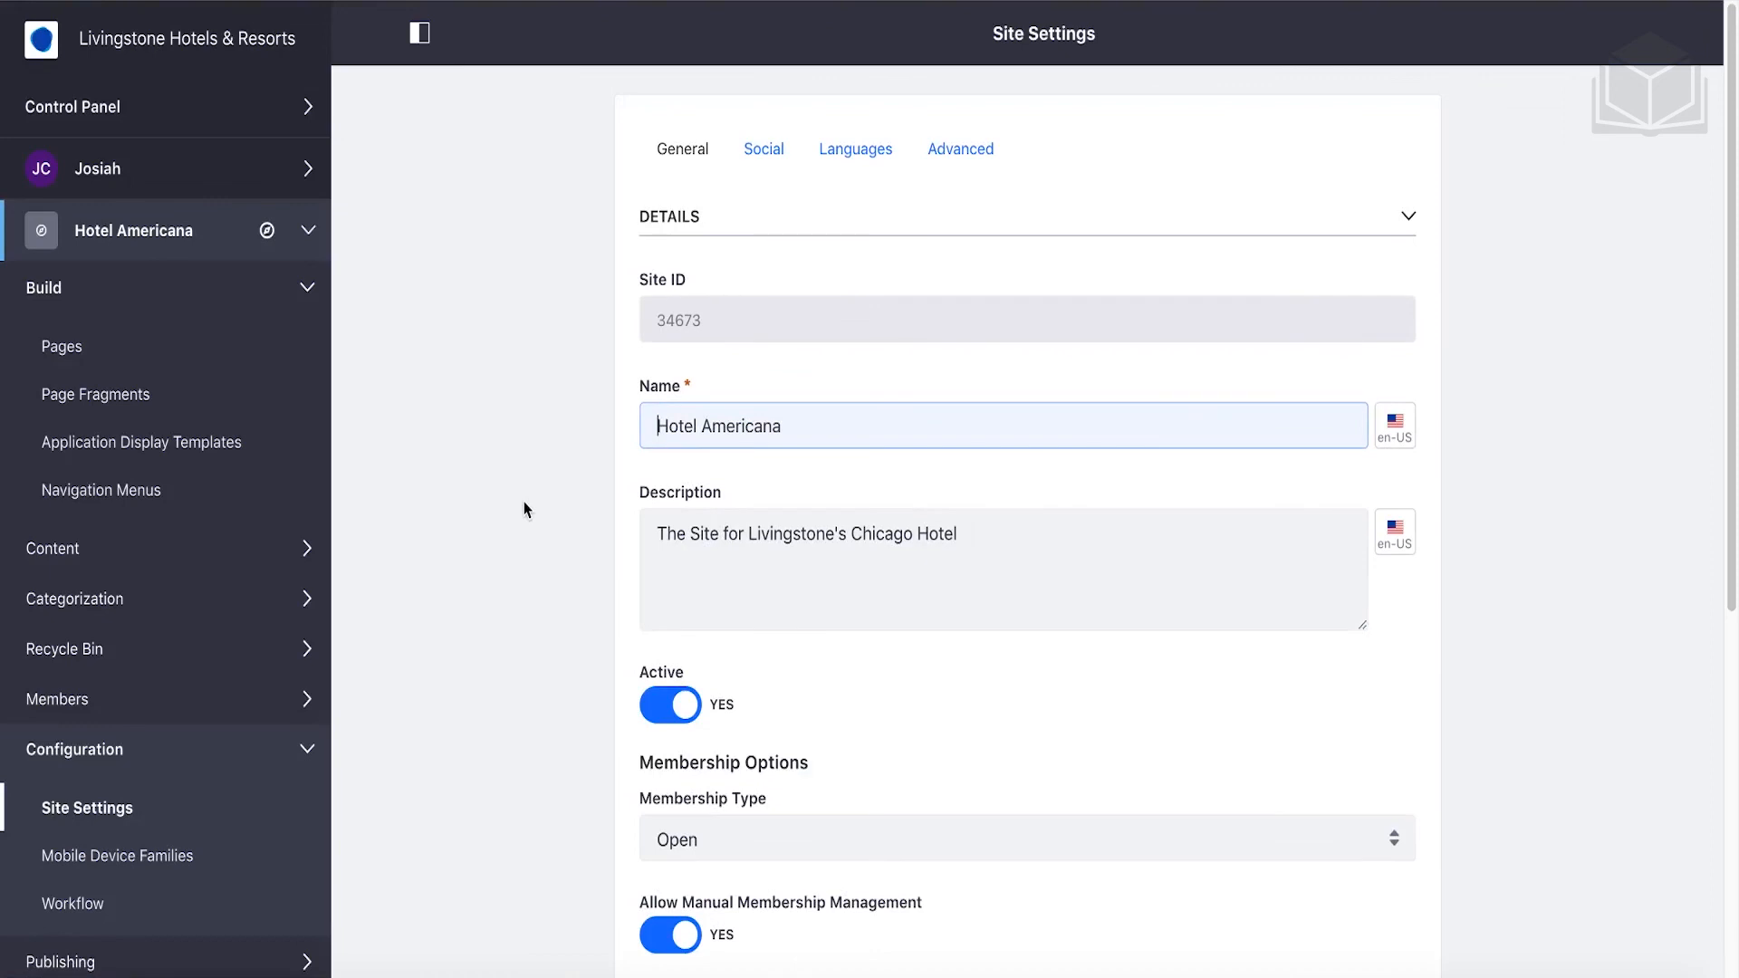
scroll(523, 509, down, 5)
scroll(524, 509, down, 1)
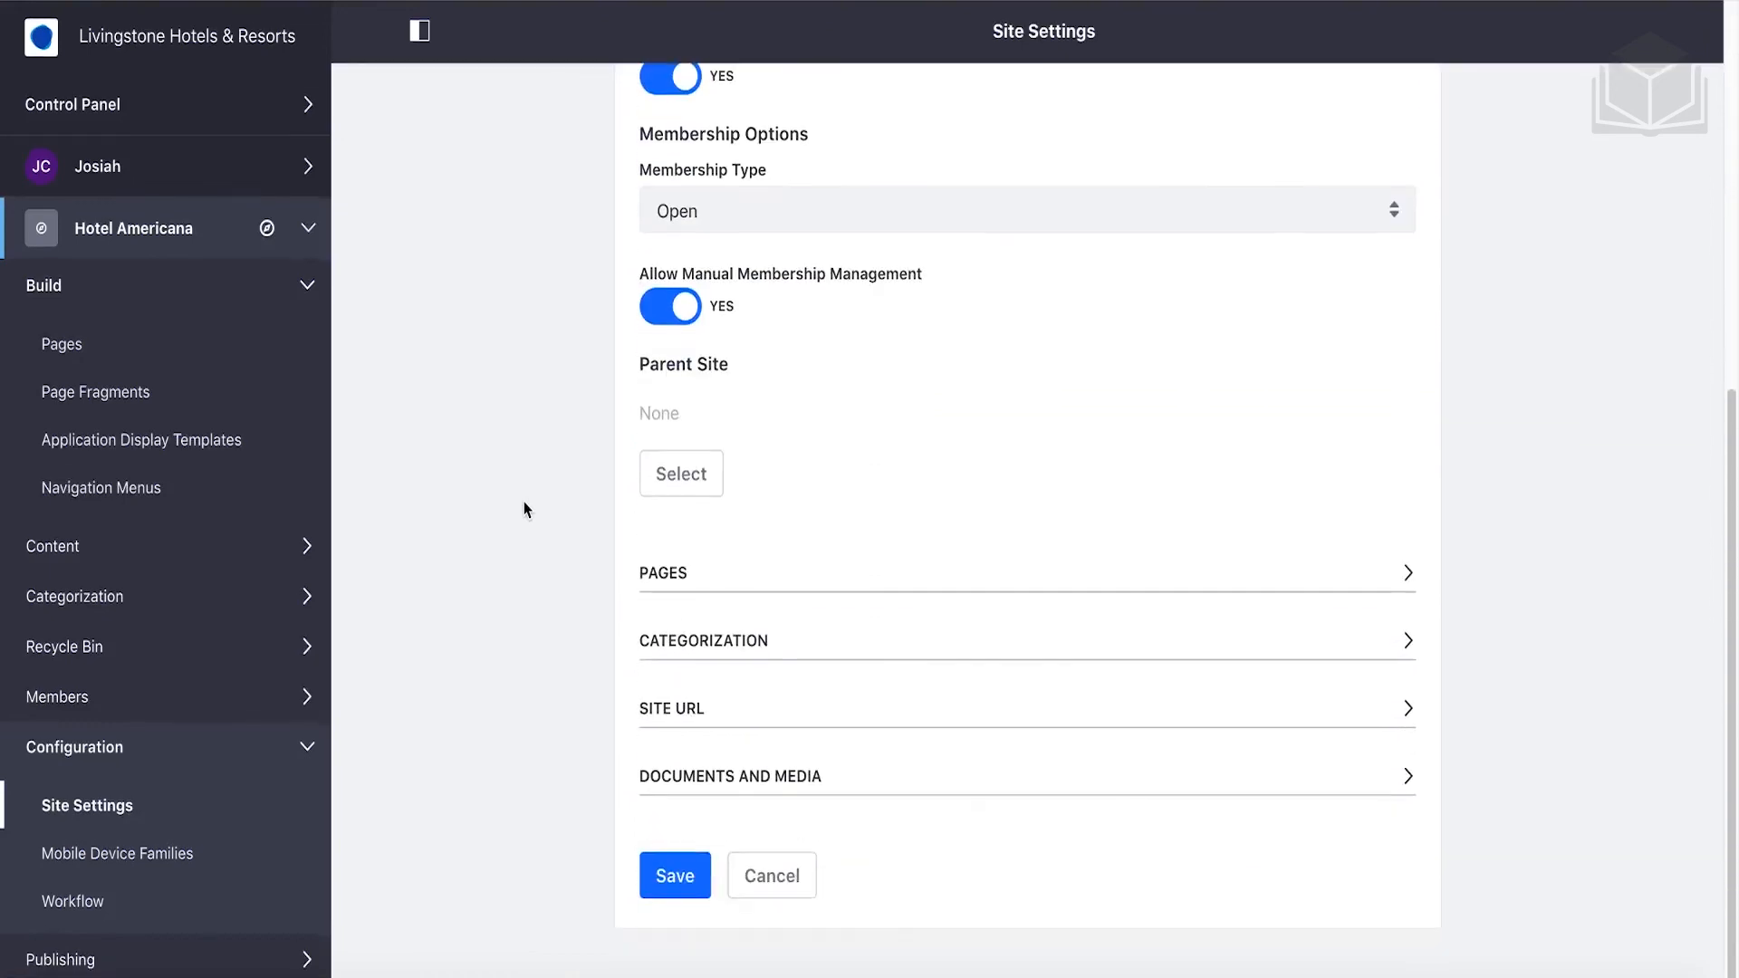
click(739, 577)
scroll(743, 576, down, 2)
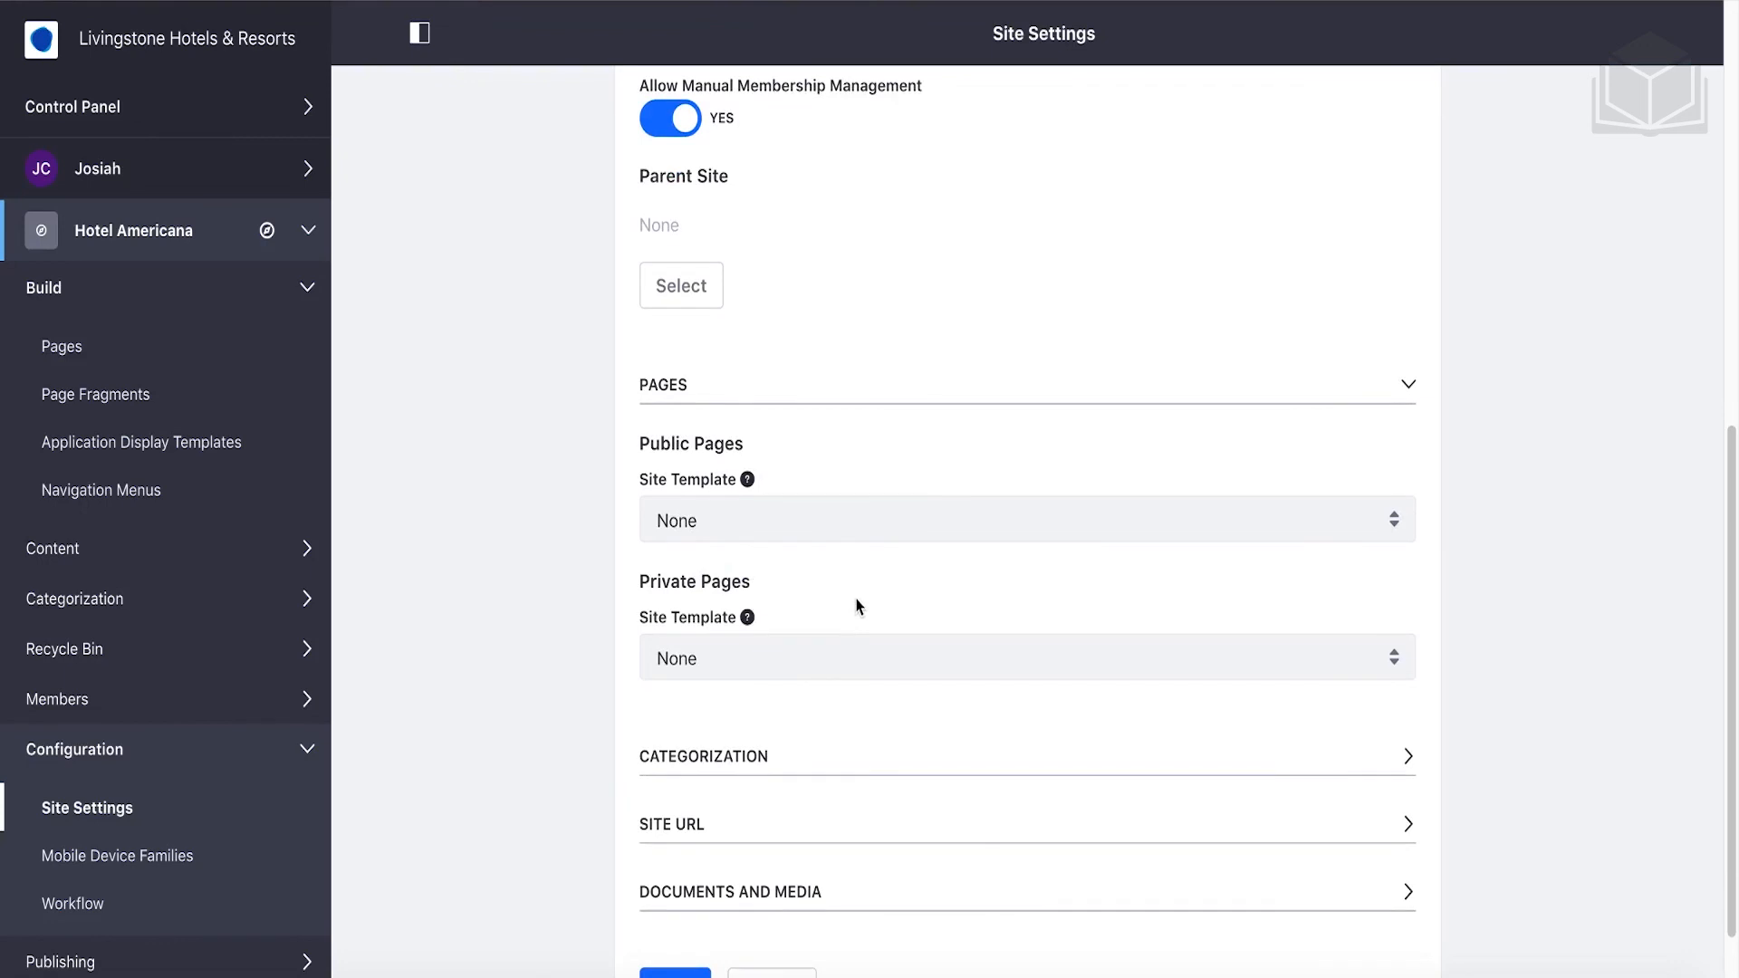
click(806, 525)
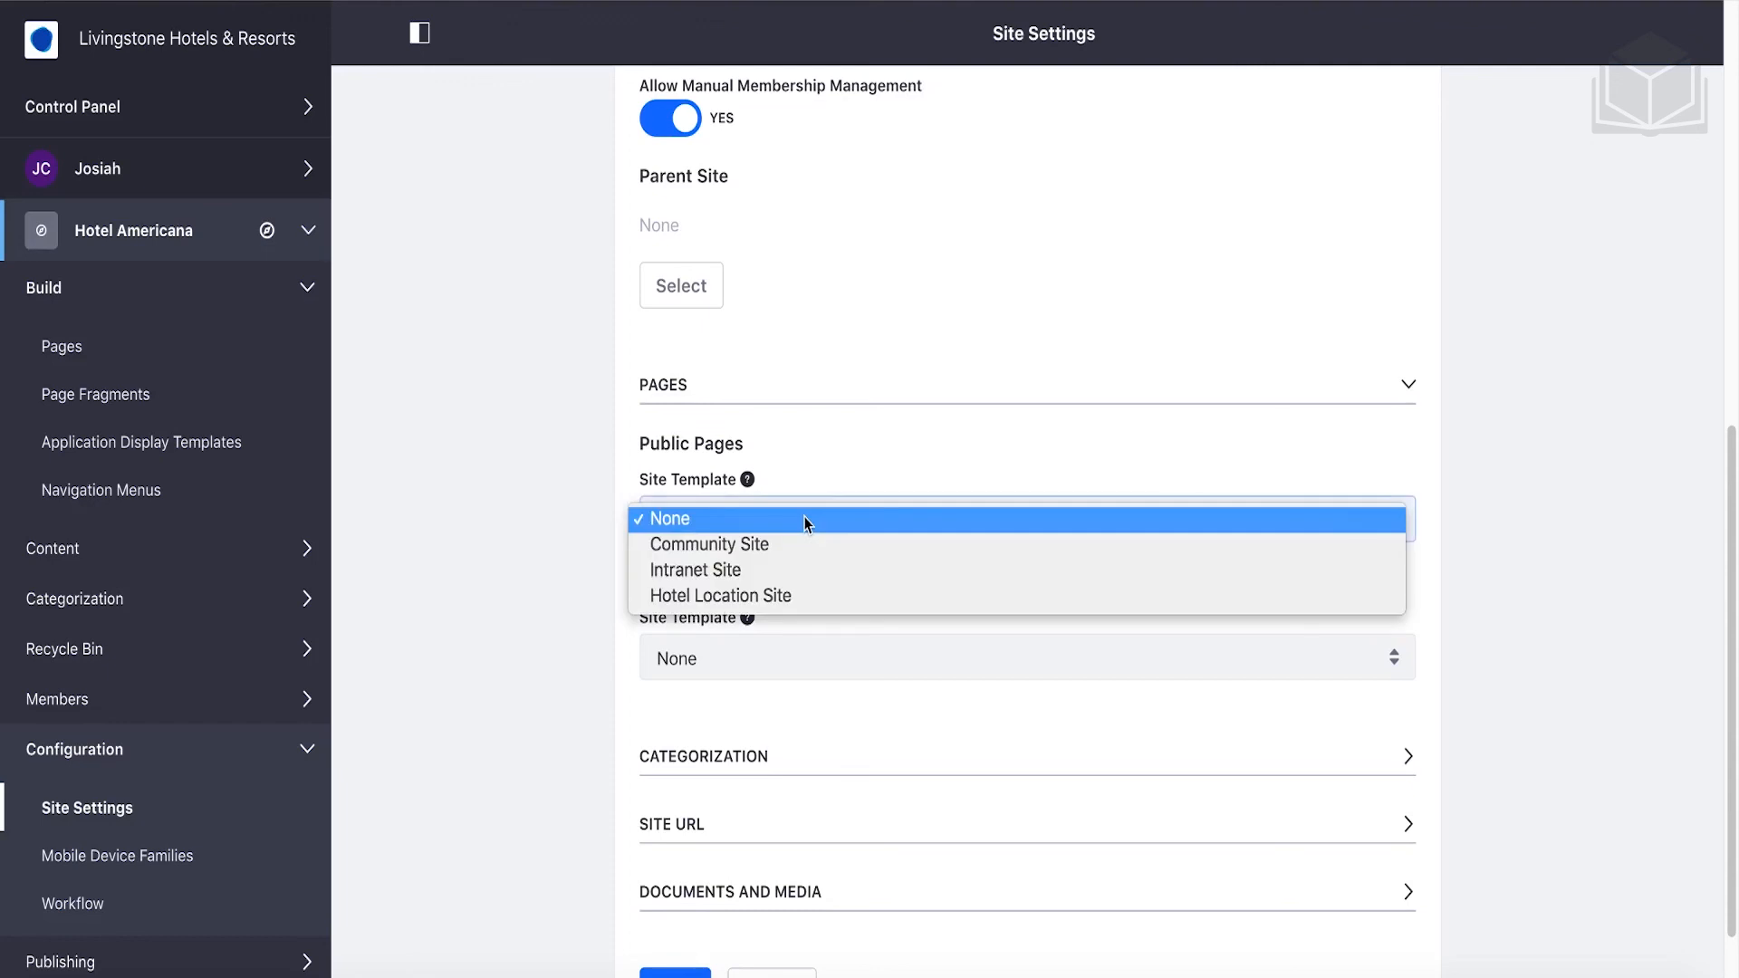
click(791, 595)
scroll(791, 595, down, 1)
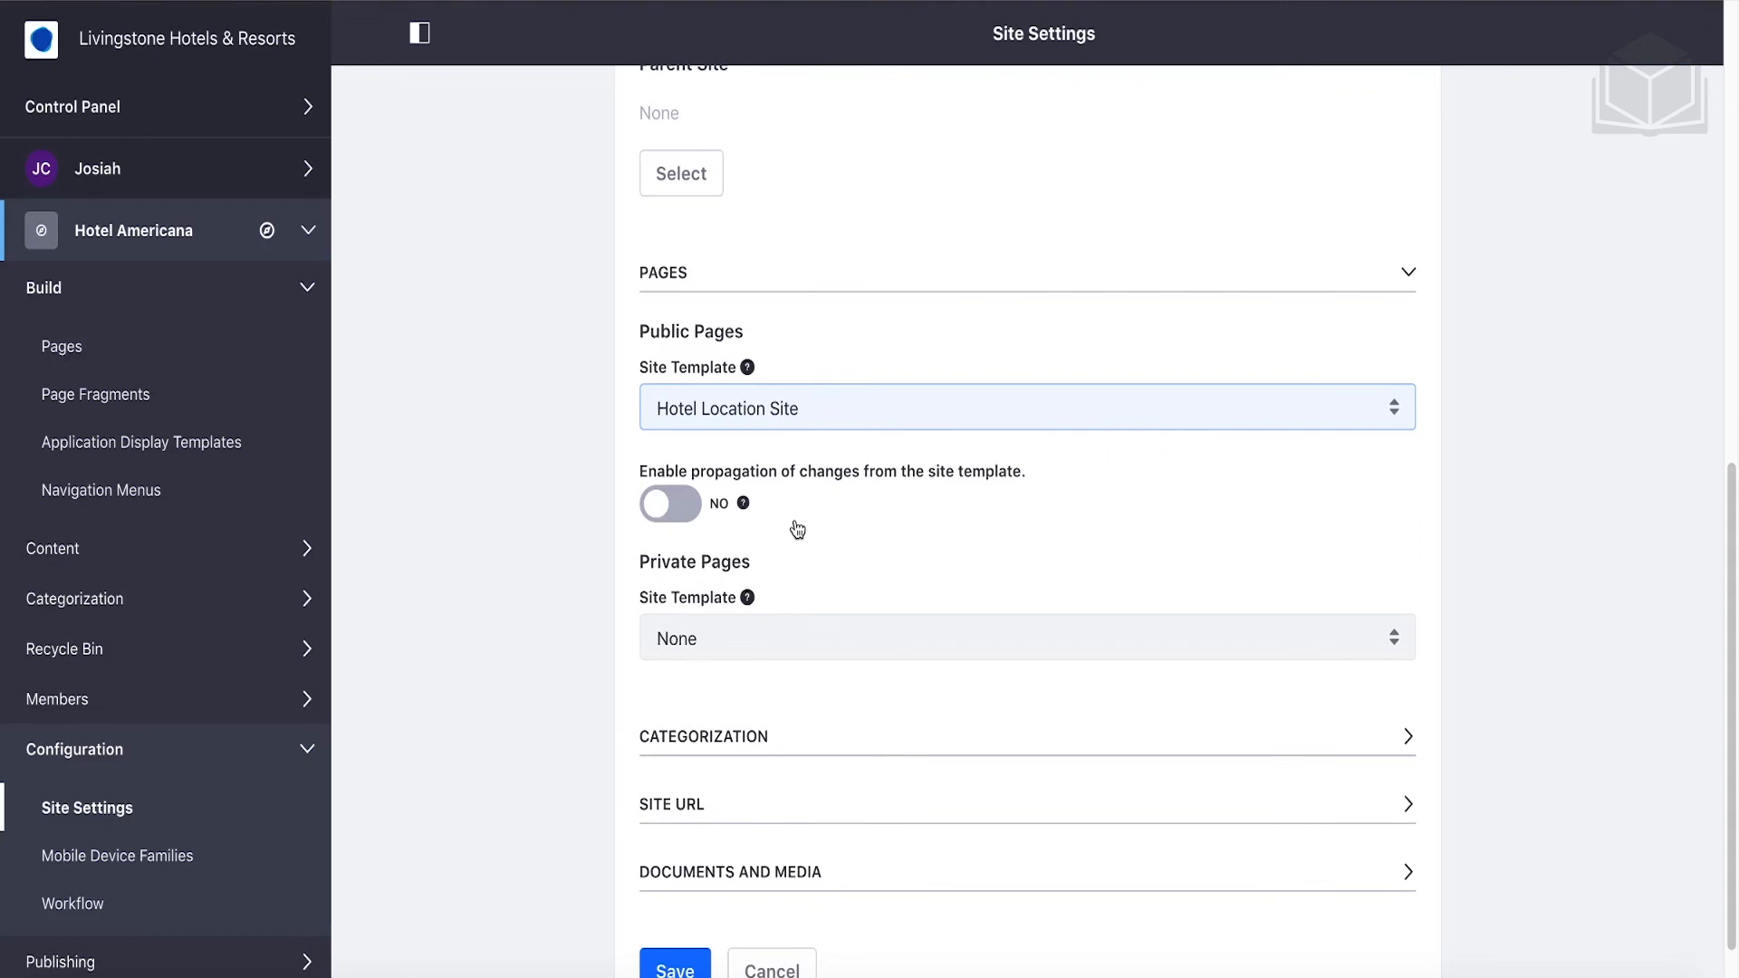
scroll(796, 529, down, 1)
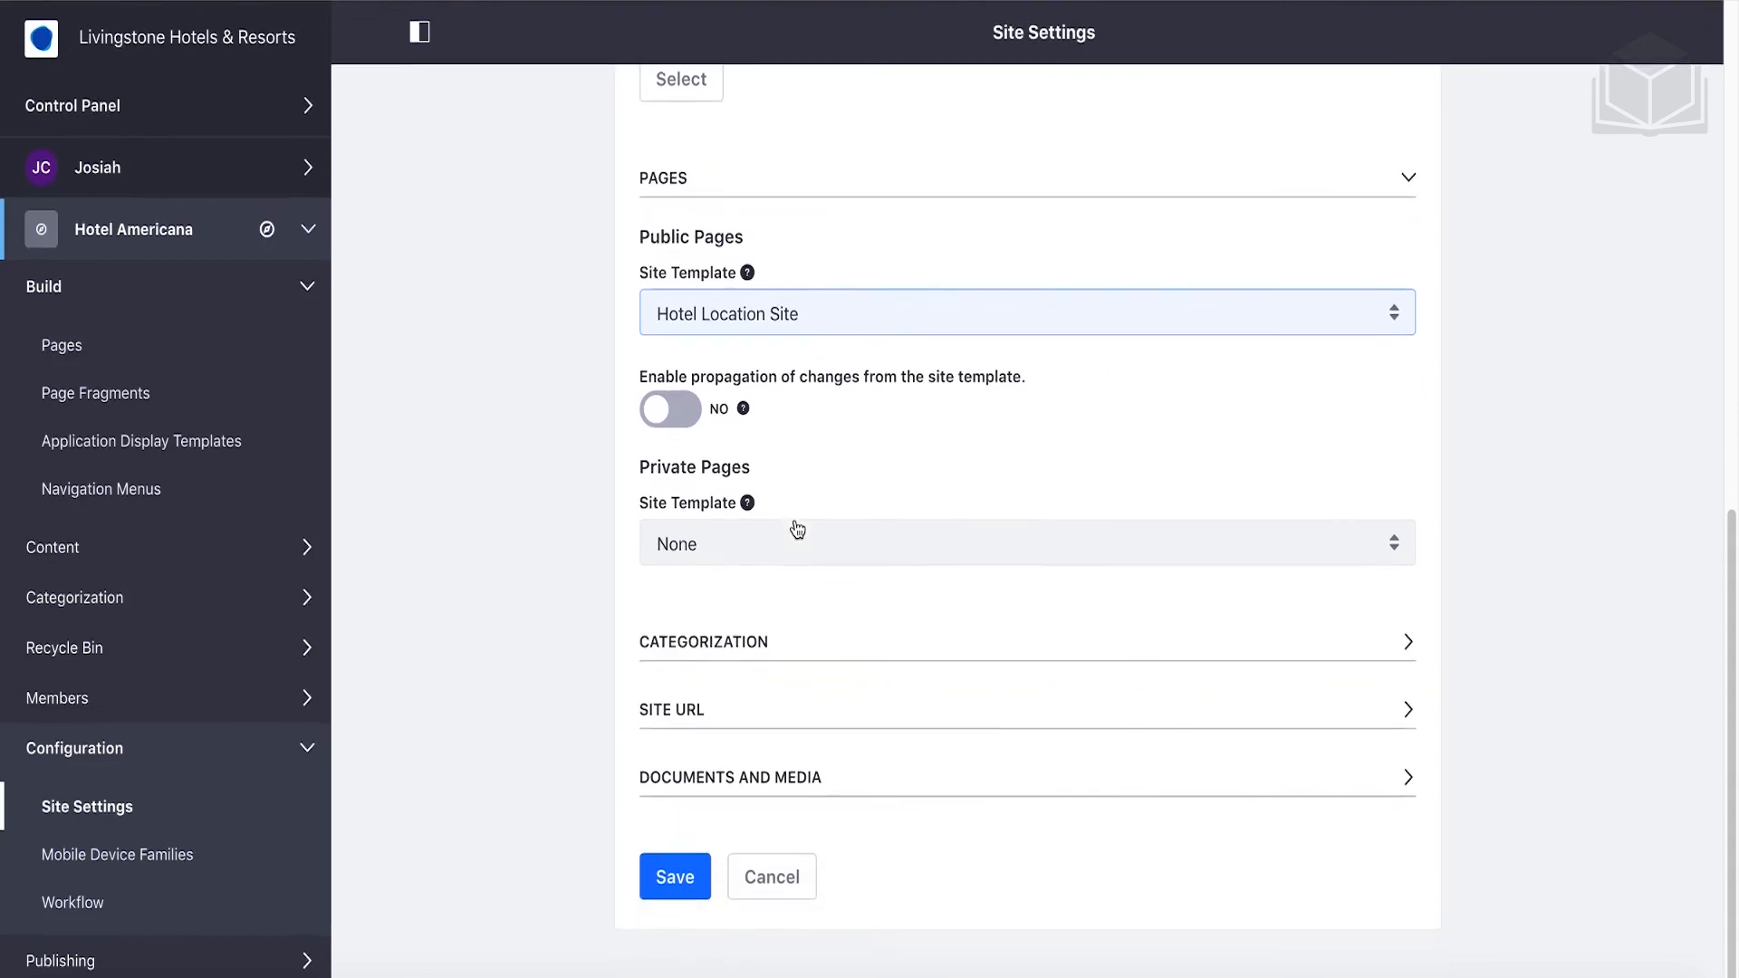
click(694, 880)
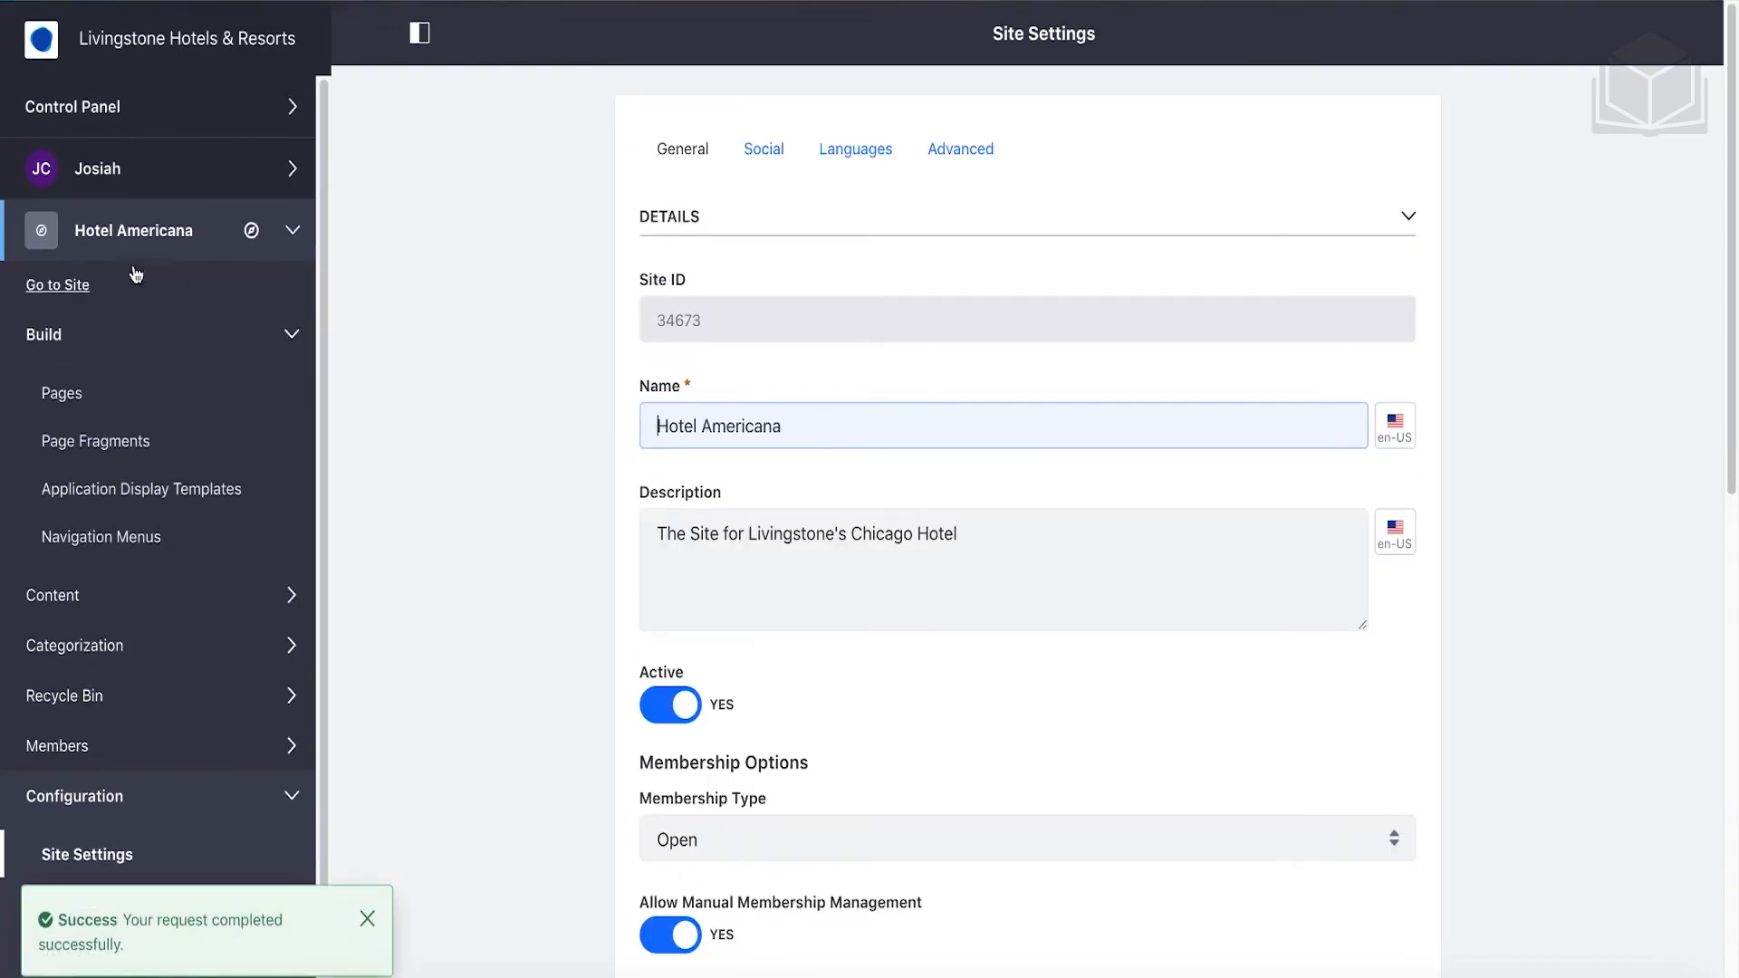
Go to the Hotel Americana site to view its Home page.
click(61, 286)
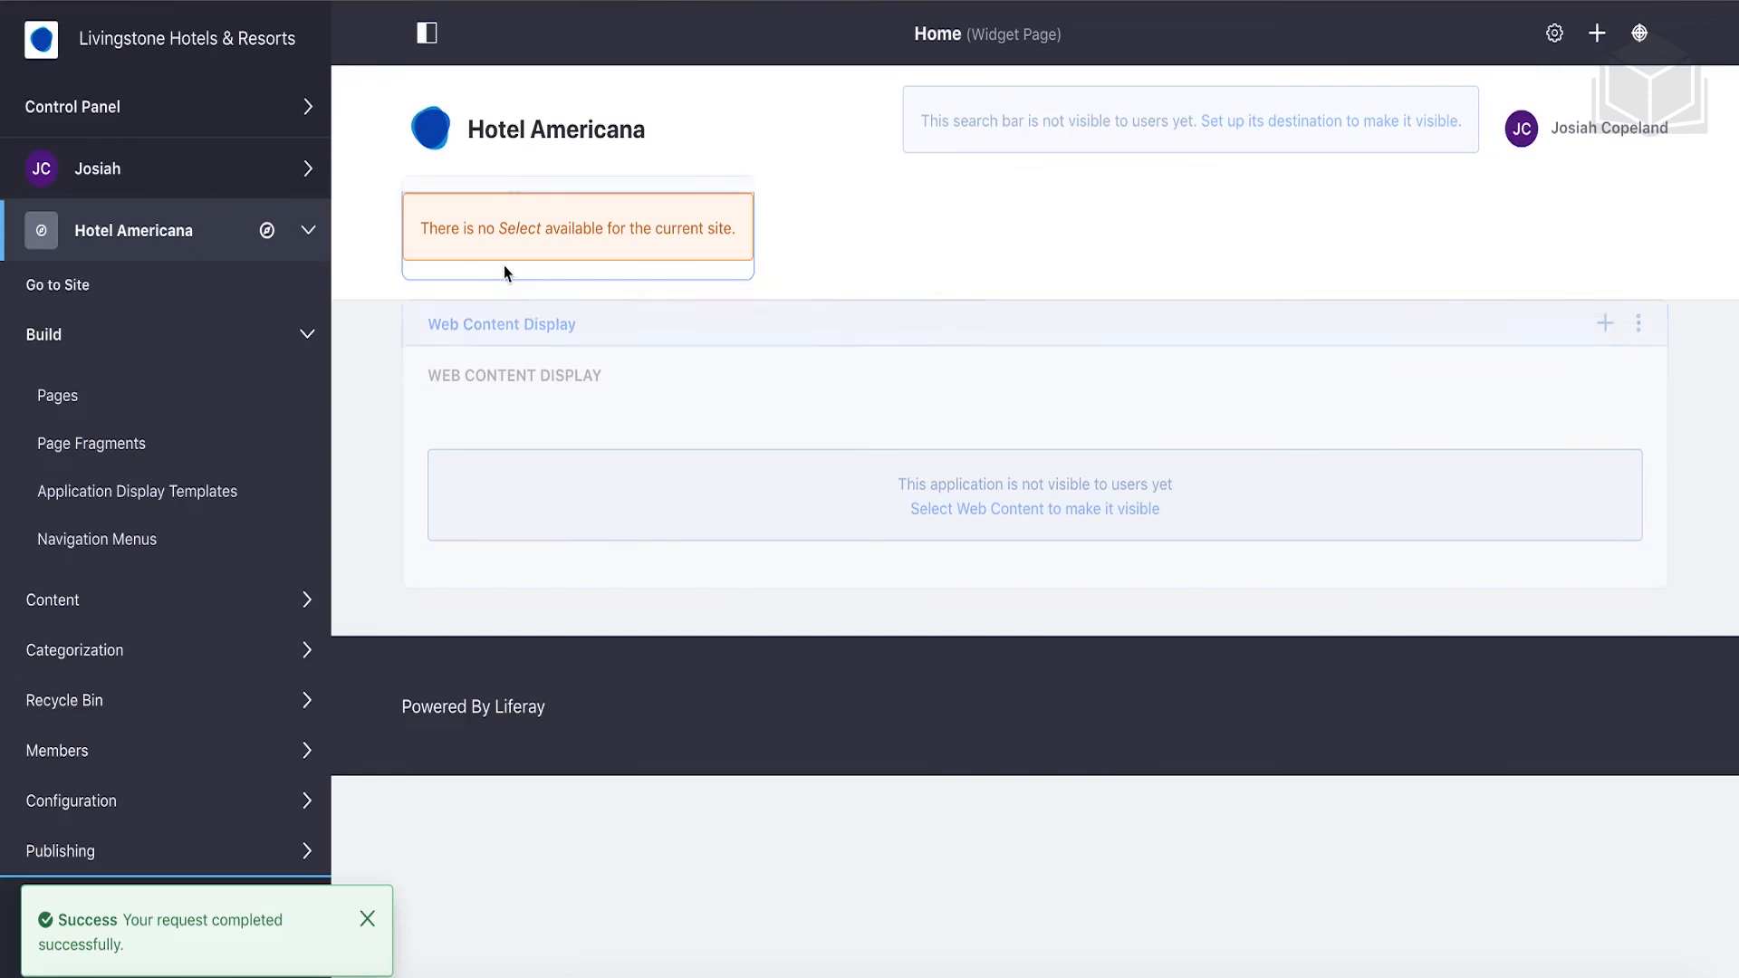